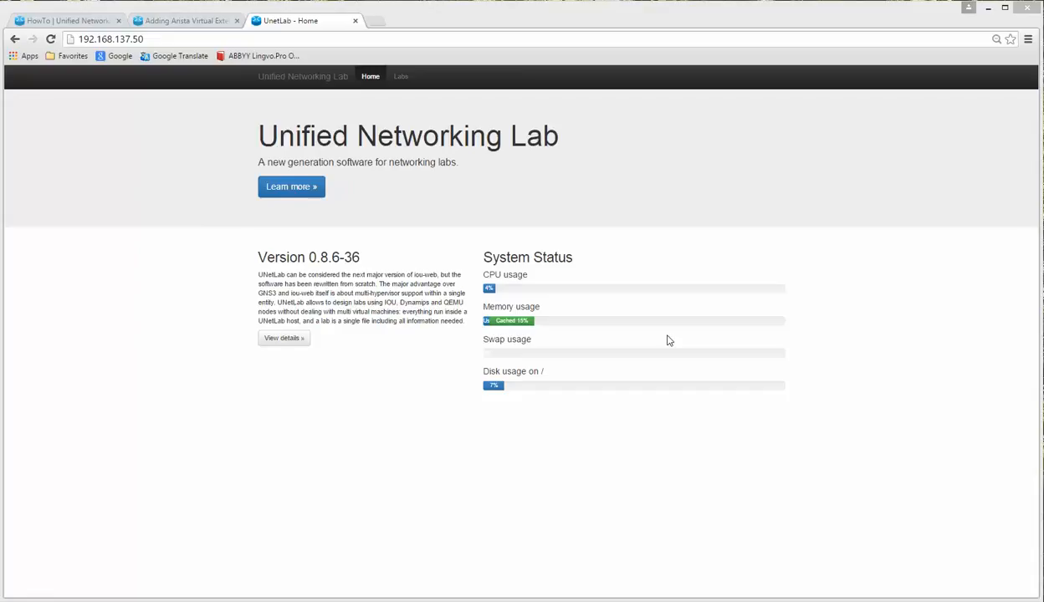
Step: Bring the Visio diagram 'Simple topology_real_vm_how to create lab.vsdx' in front of the UNetLab home page
click(167, 41)
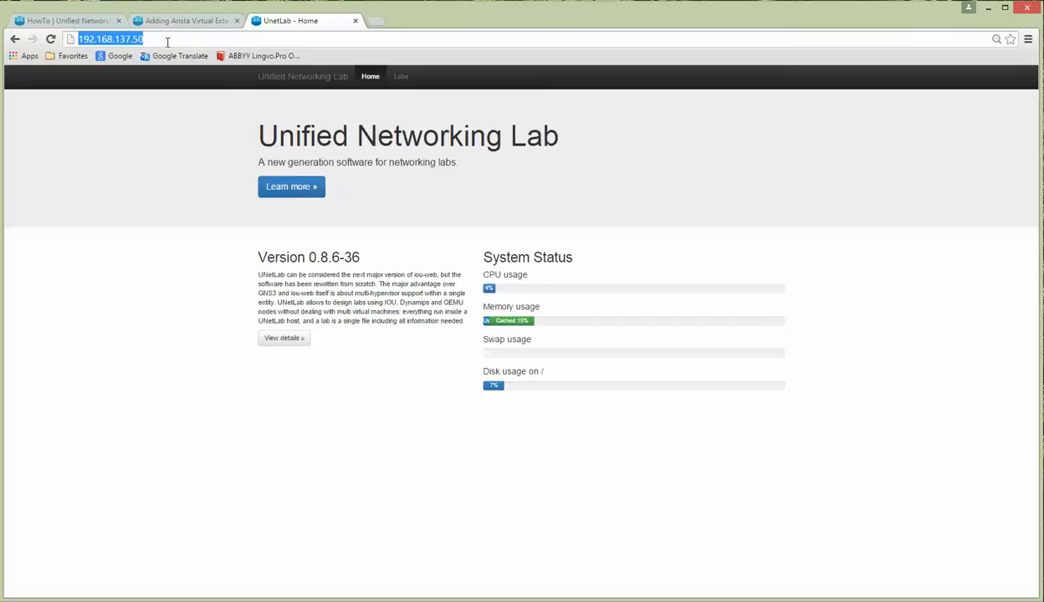
click(473, 206)
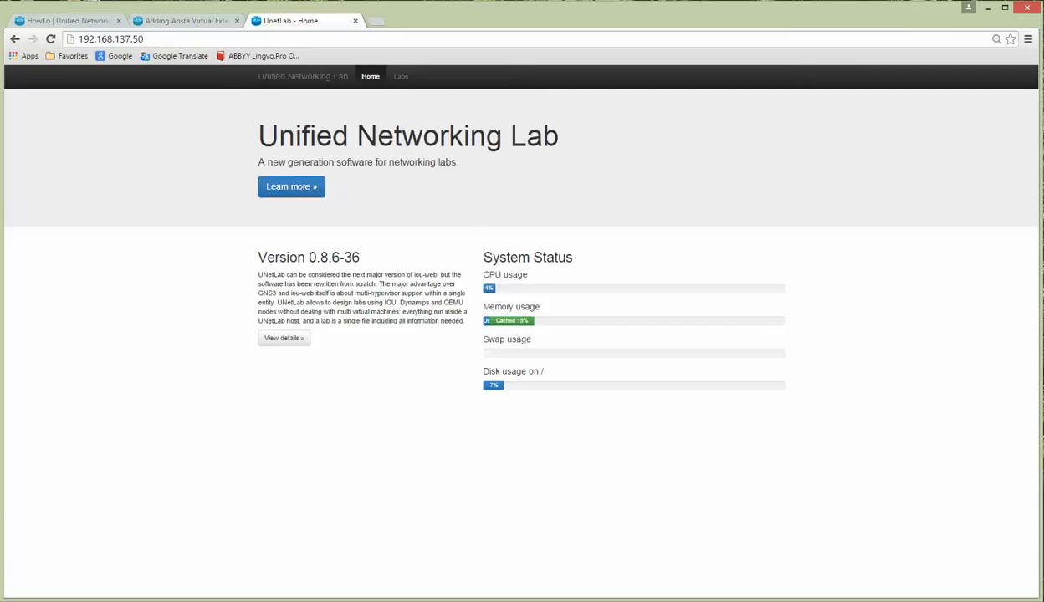
key(alt+Tab)
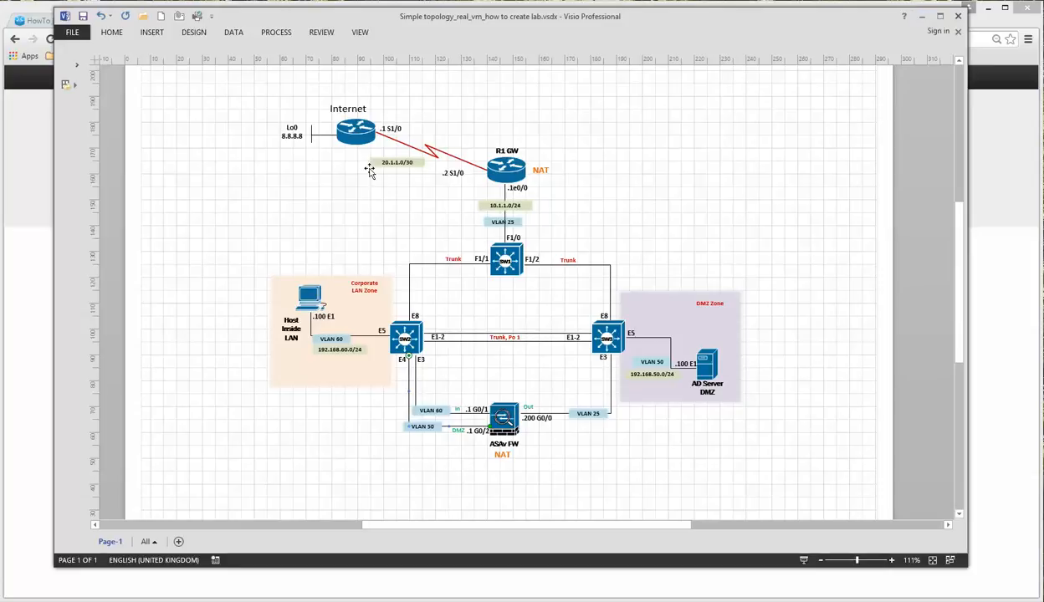
Step: Inspect the Internet, R1 GW, SW1, SW2, ASAv FW, Host and AD Server shapes, then minimize Visio
click(357, 131)
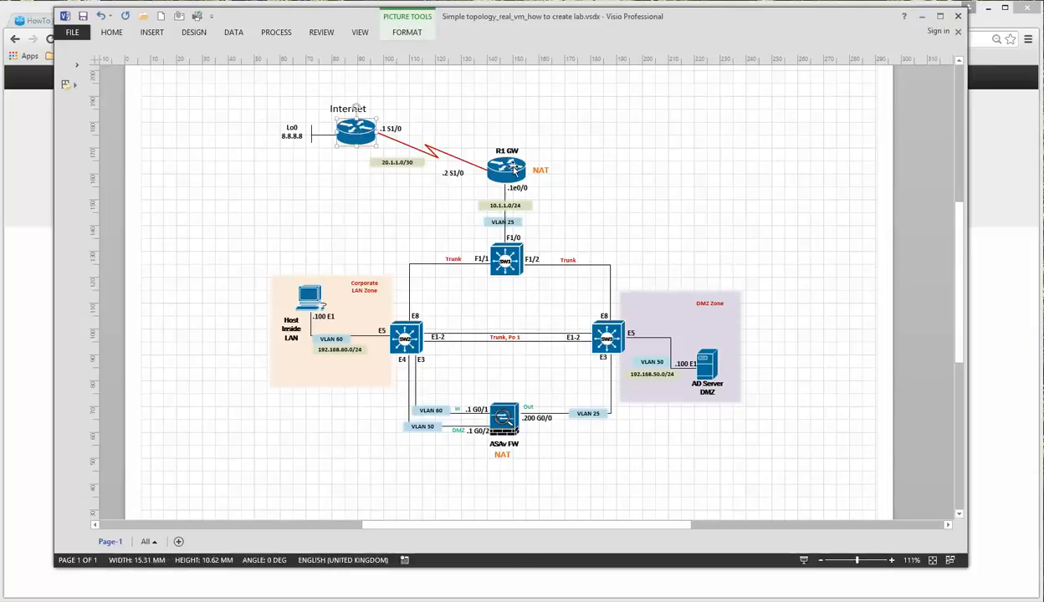
click(500, 168)
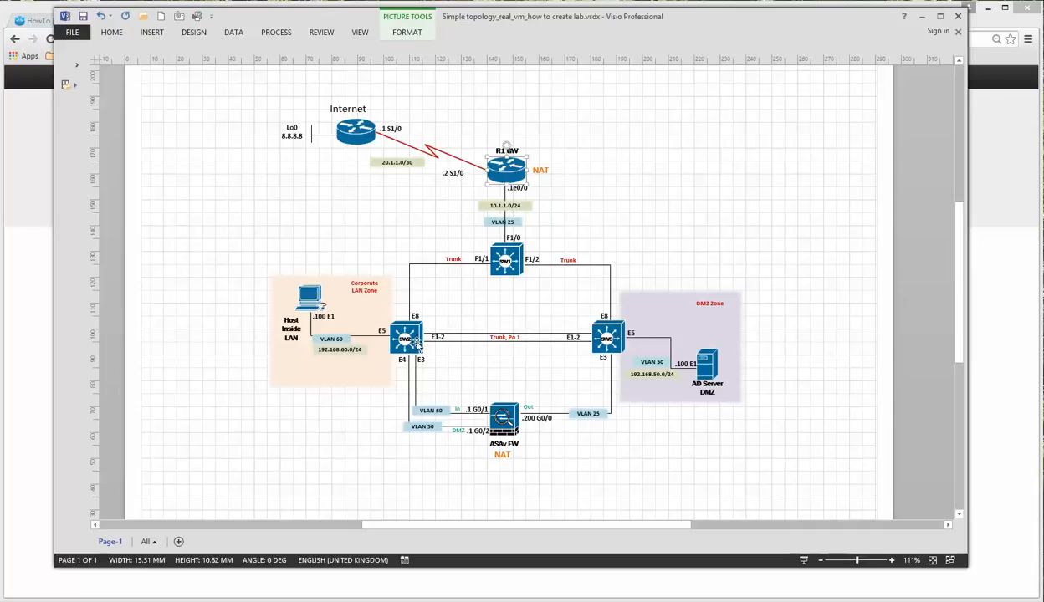
click(514, 262)
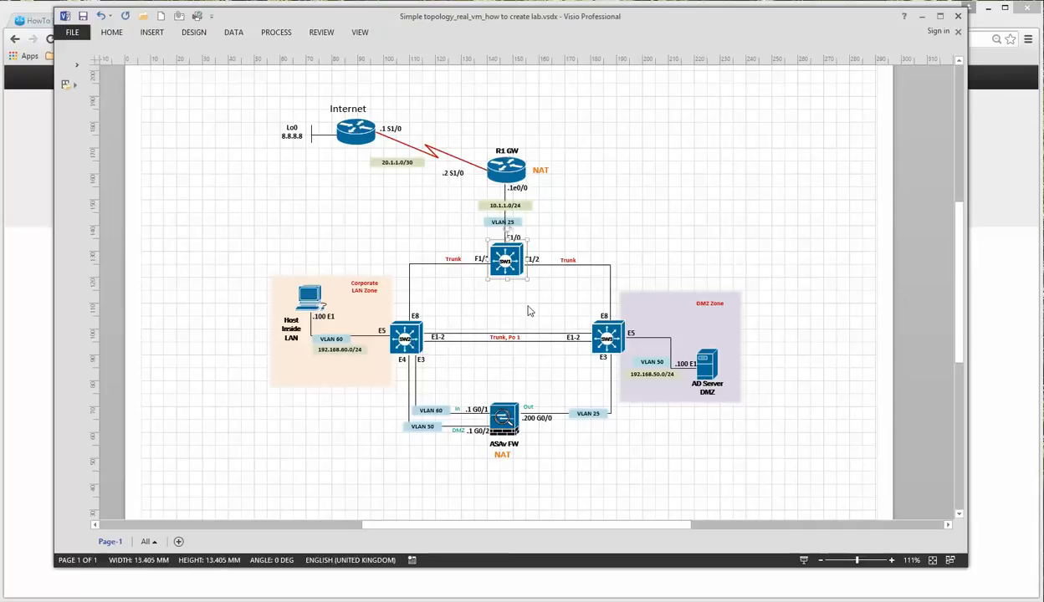
click(399, 336)
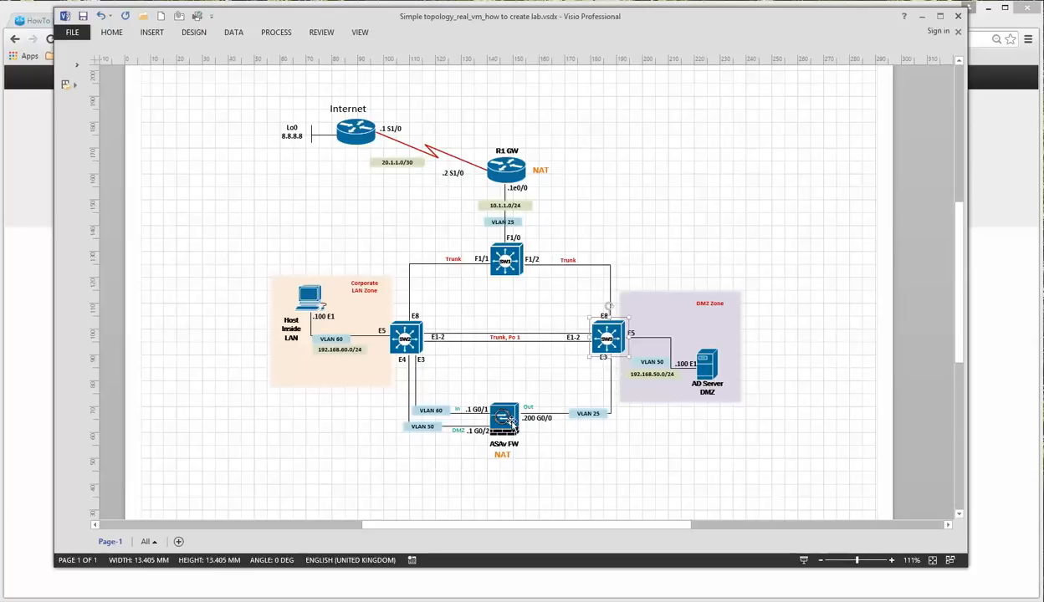
click(506, 418)
click(307, 295)
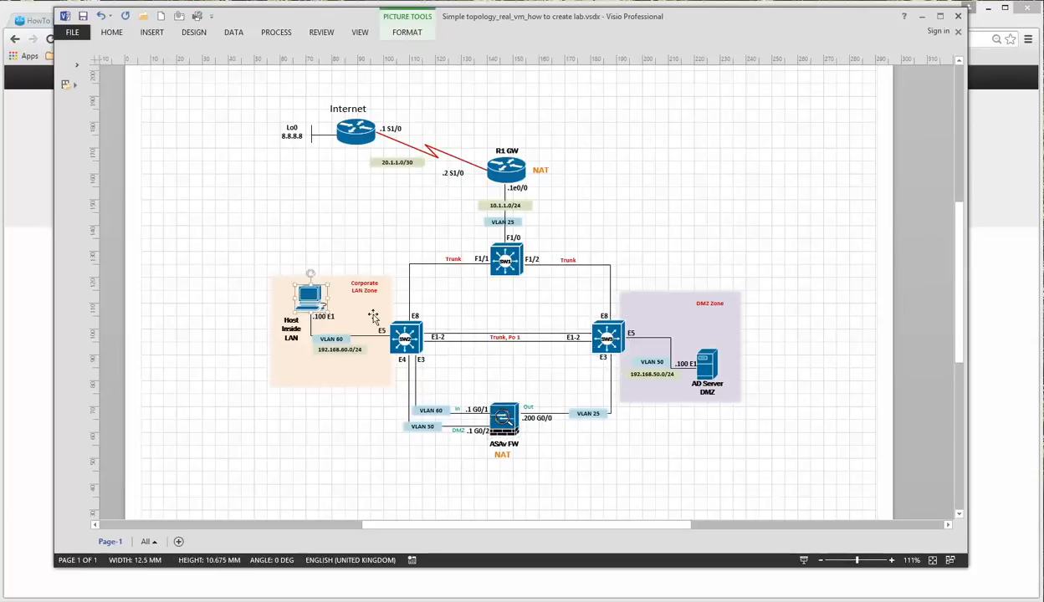
click(715, 370)
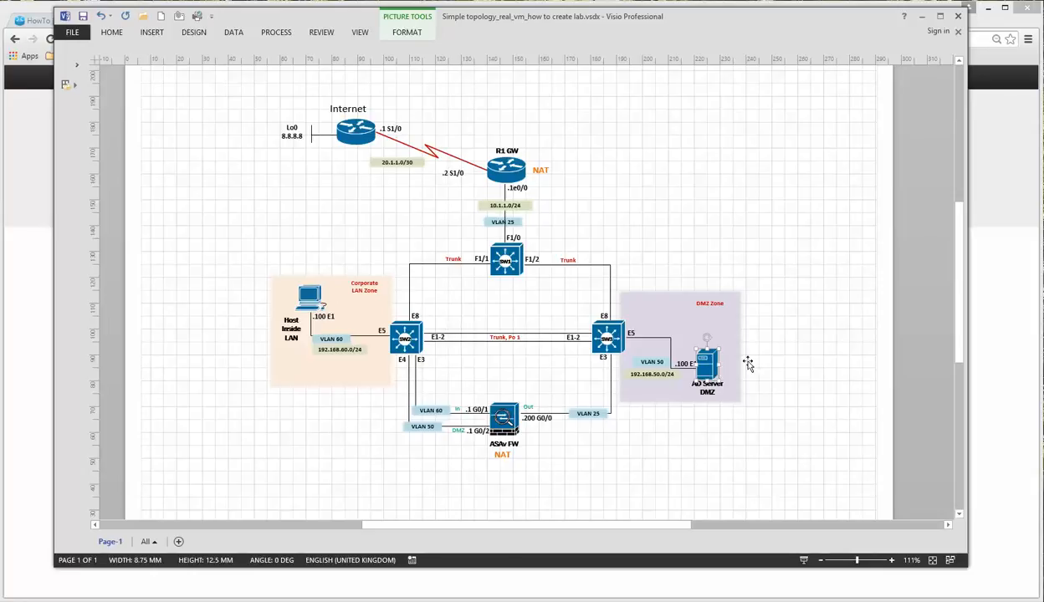
click(305, 296)
click(696, 364)
click(923, 18)
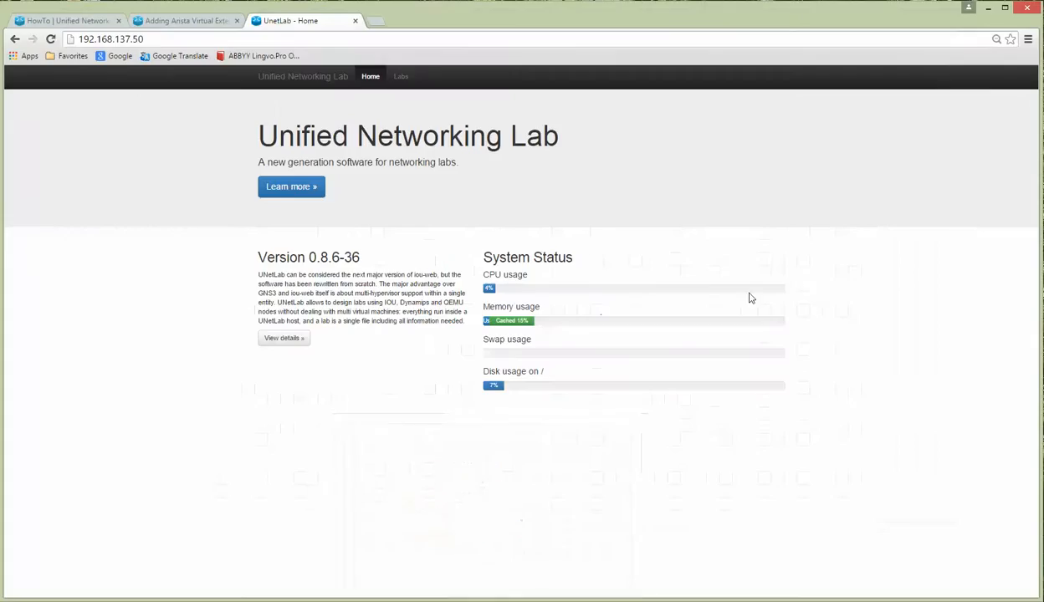
Step: Create a folder named 'test' at the root of the lab list and open it
click(400, 76)
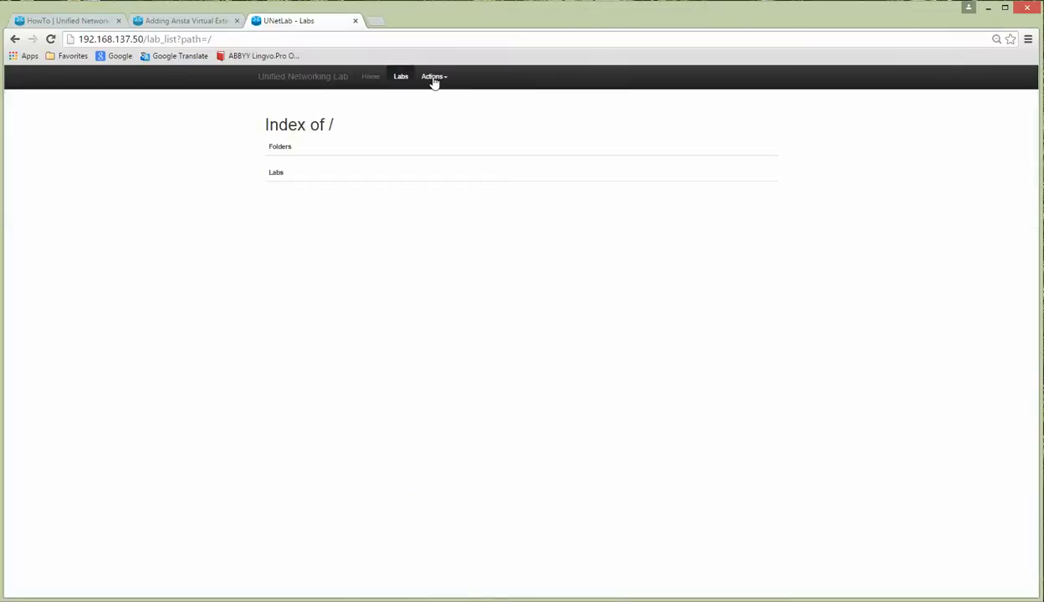
click(434, 80)
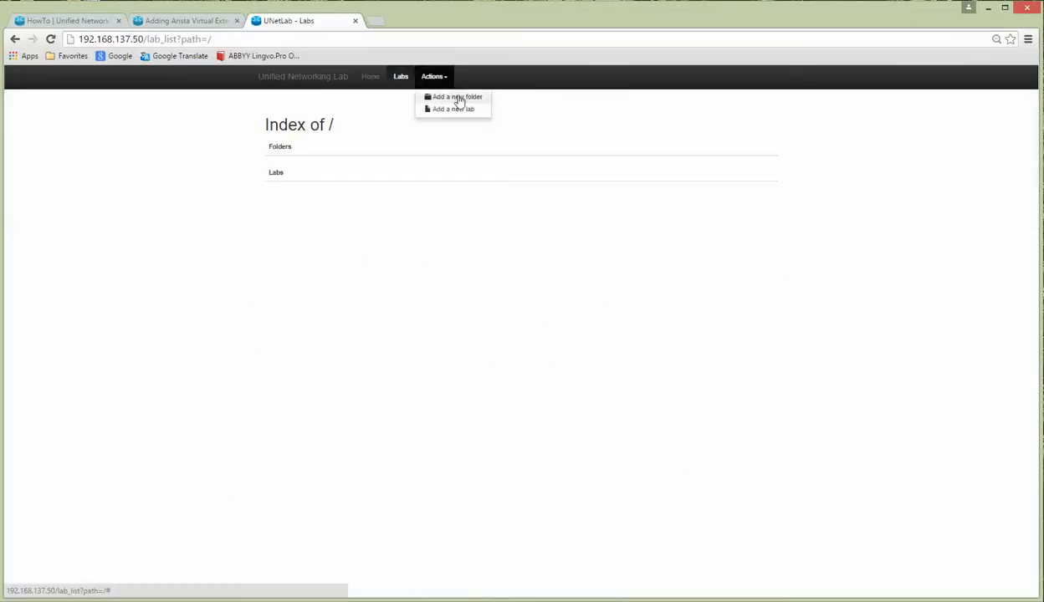
click(458, 98)
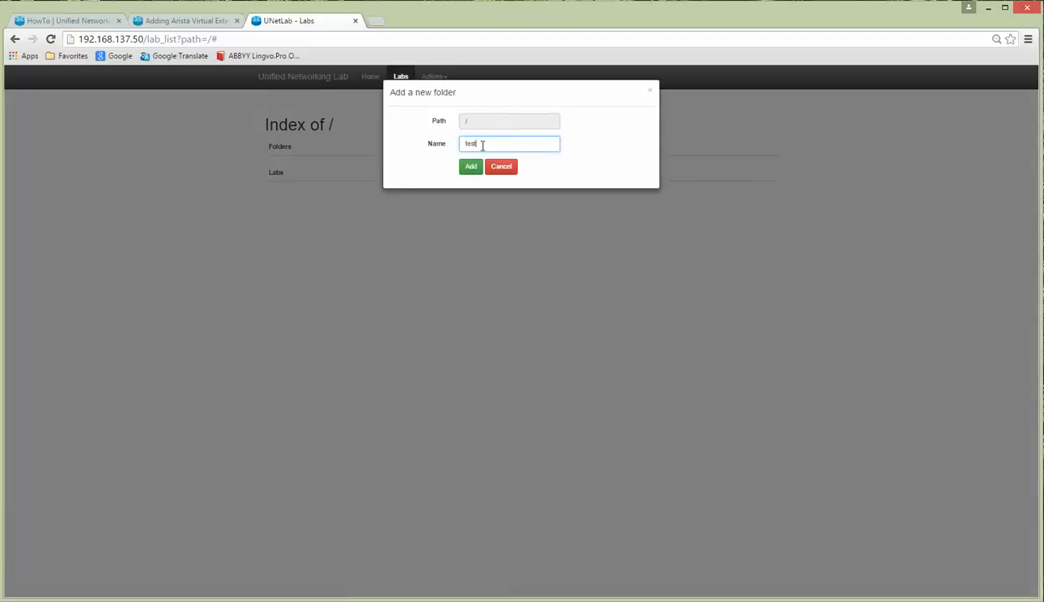
text(test)
click(471, 168)
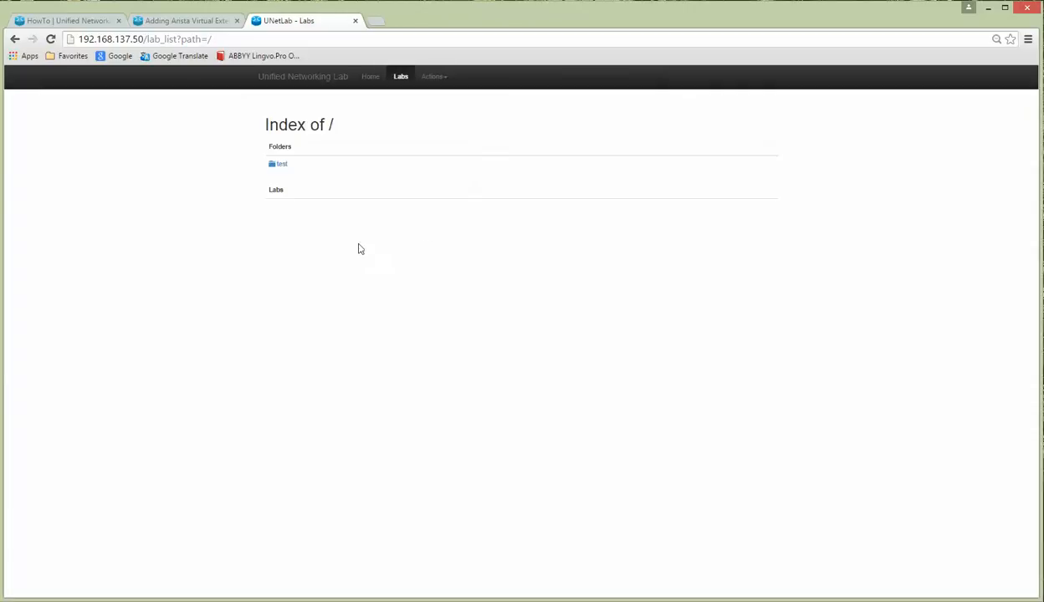
click(279, 164)
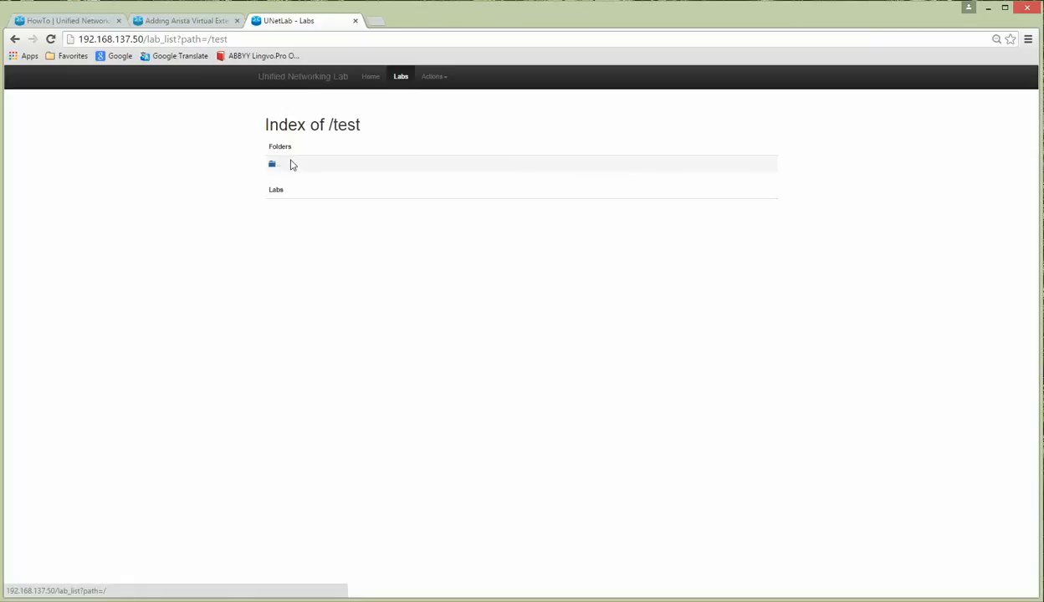
drag(329, 125, 401, 124)
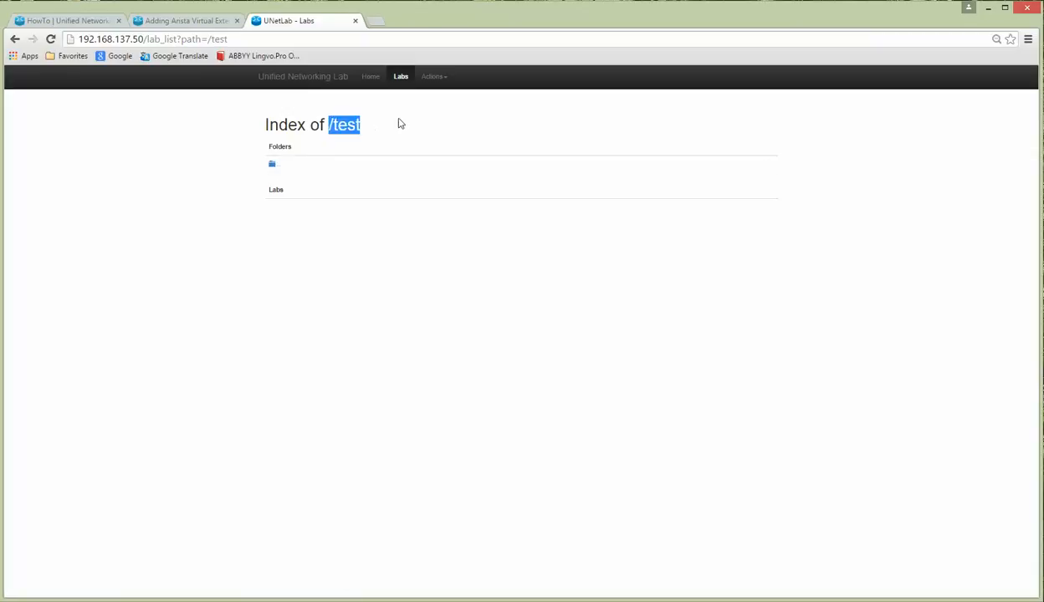
click(434, 77)
Step: Create the lab 'My test lab', version 1, with the author's initials, and open it
click(452, 109)
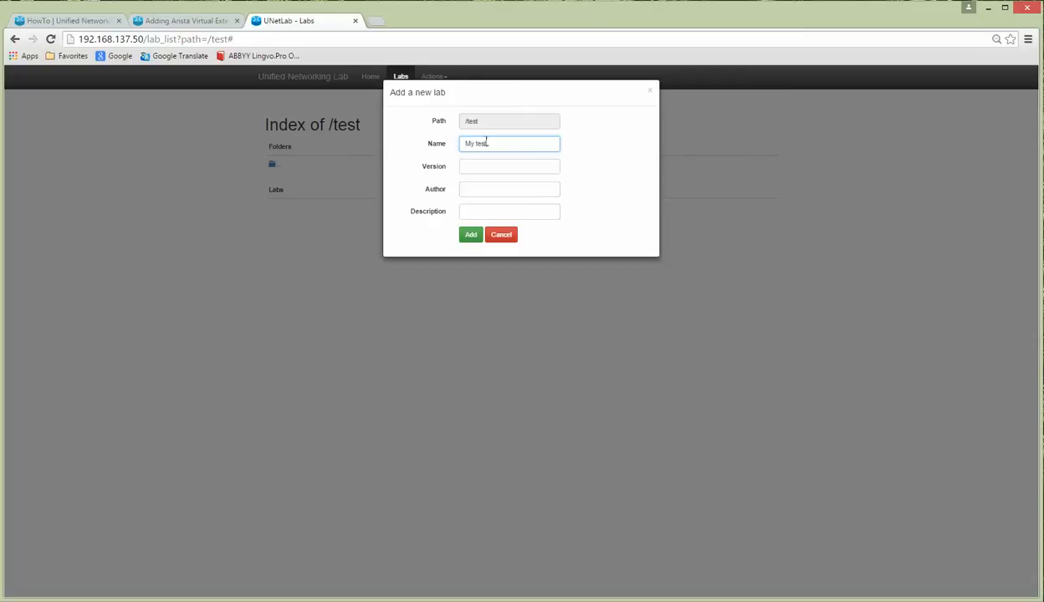
click(490, 166)
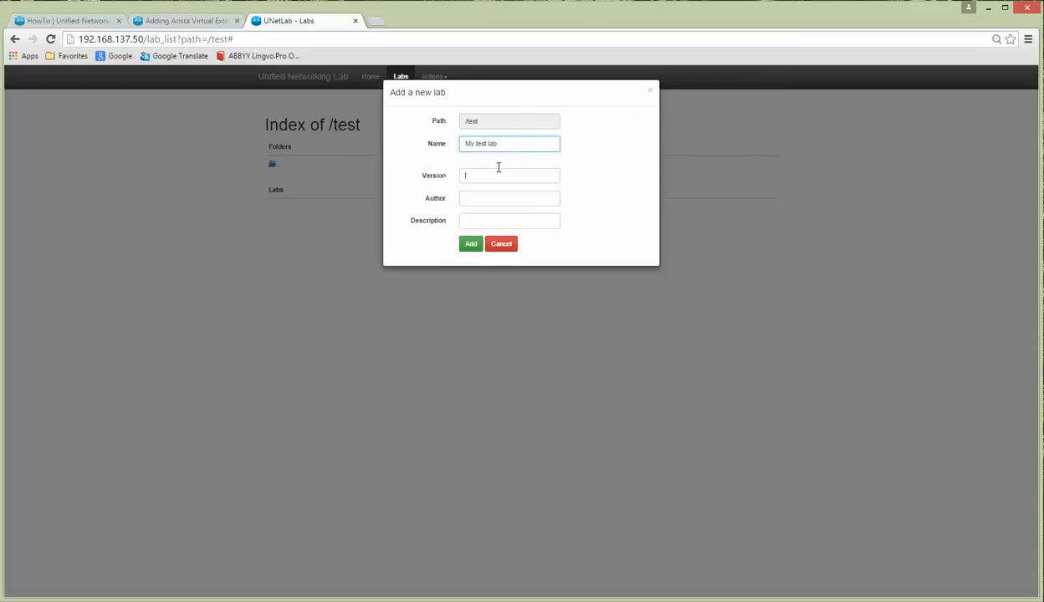
text(1)
click(482, 199)
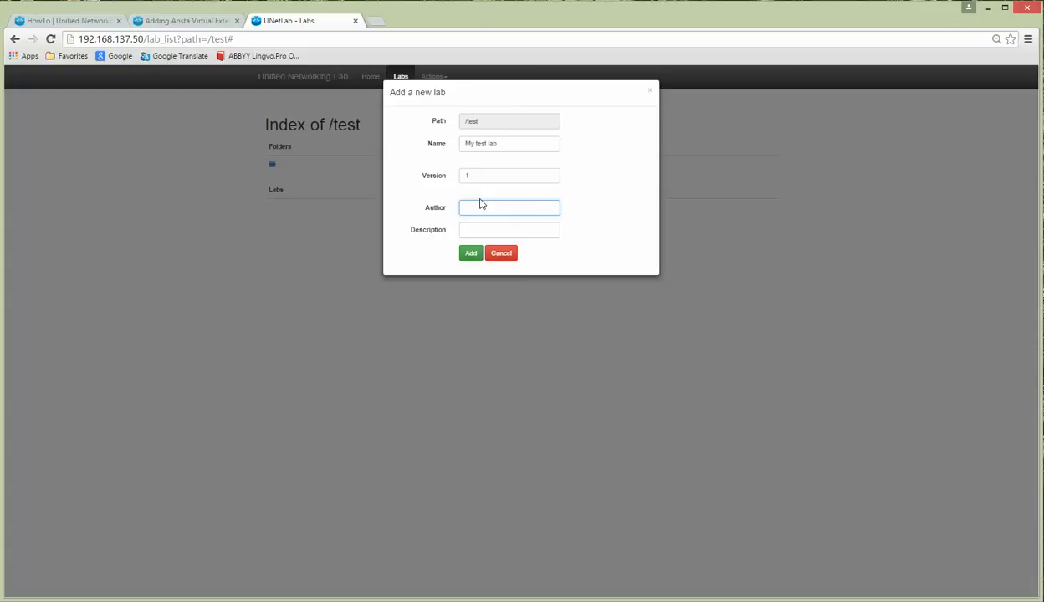
text(UD)
click(469, 254)
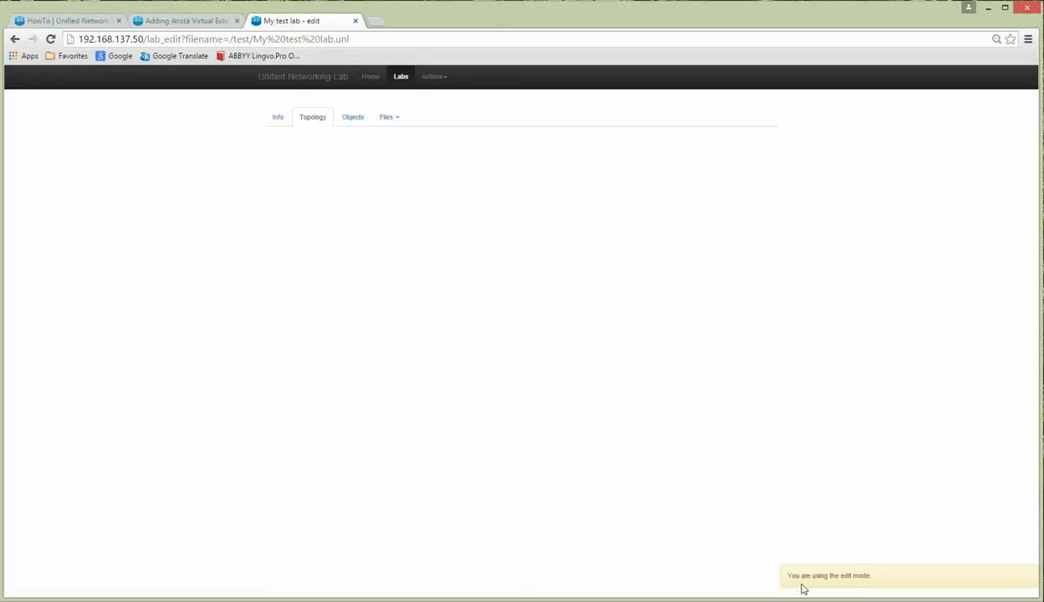
drag(788, 576, 883, 576)
click(634, 367)
Step: Start adding Cisco IOL nodes using the L3-ADVENTERPRISEK9-M-15.4-2T image
click(433, 77)
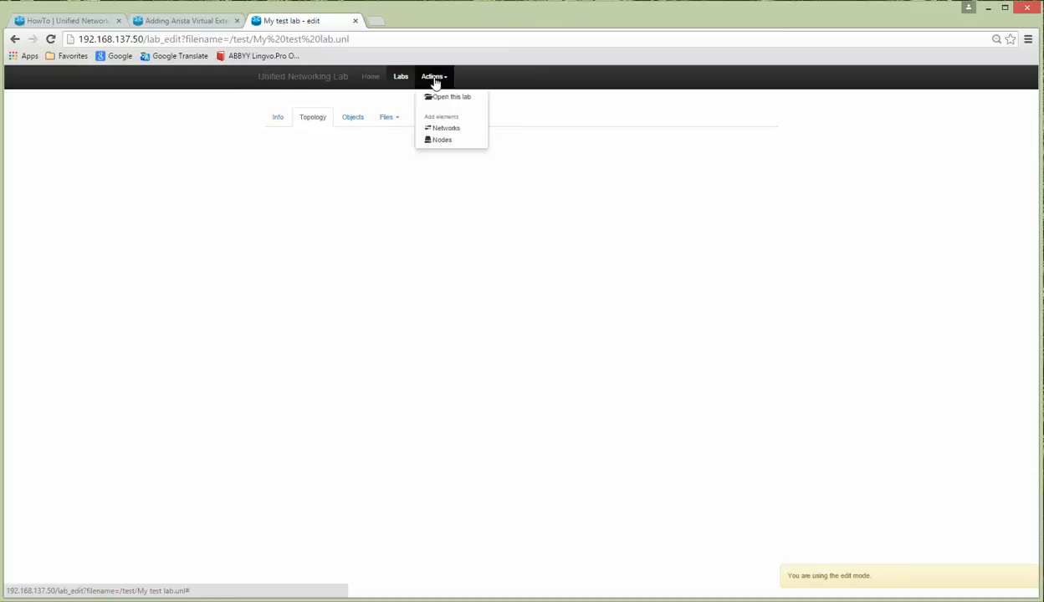
click(441, 141)
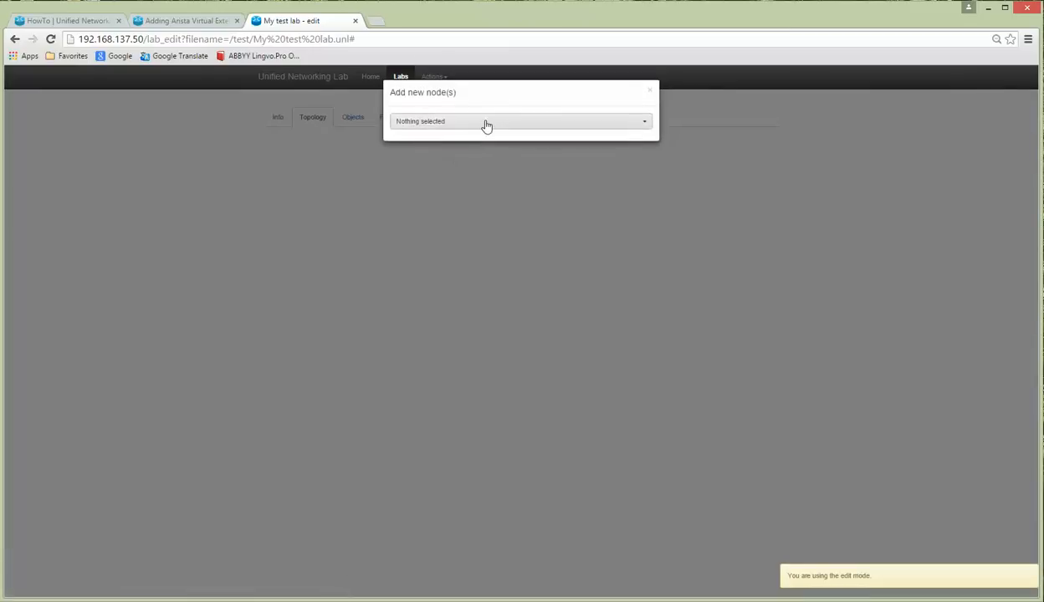
click(486, 124)
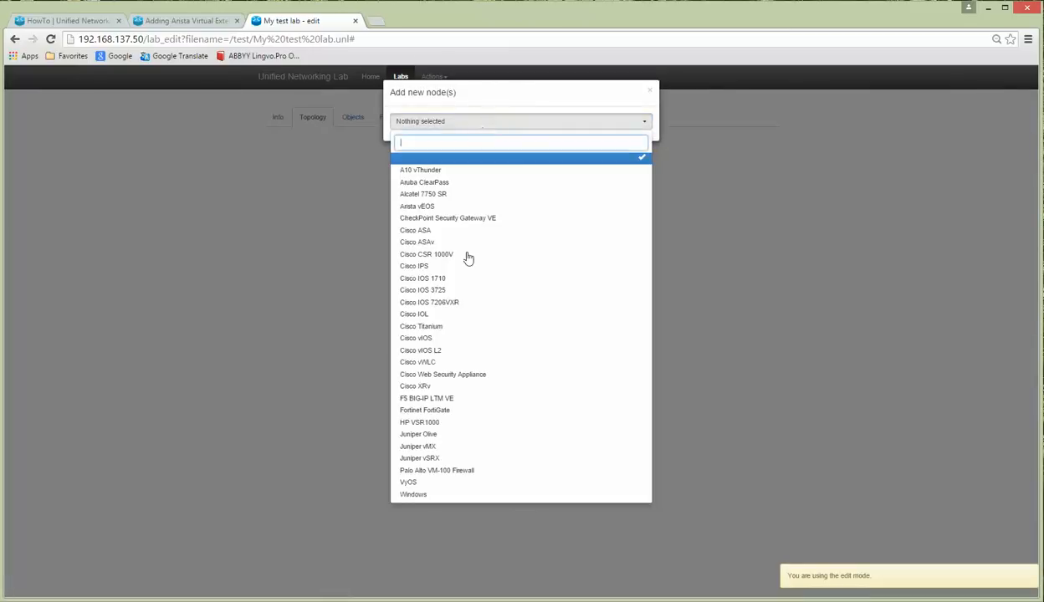
key(alt+Tab)
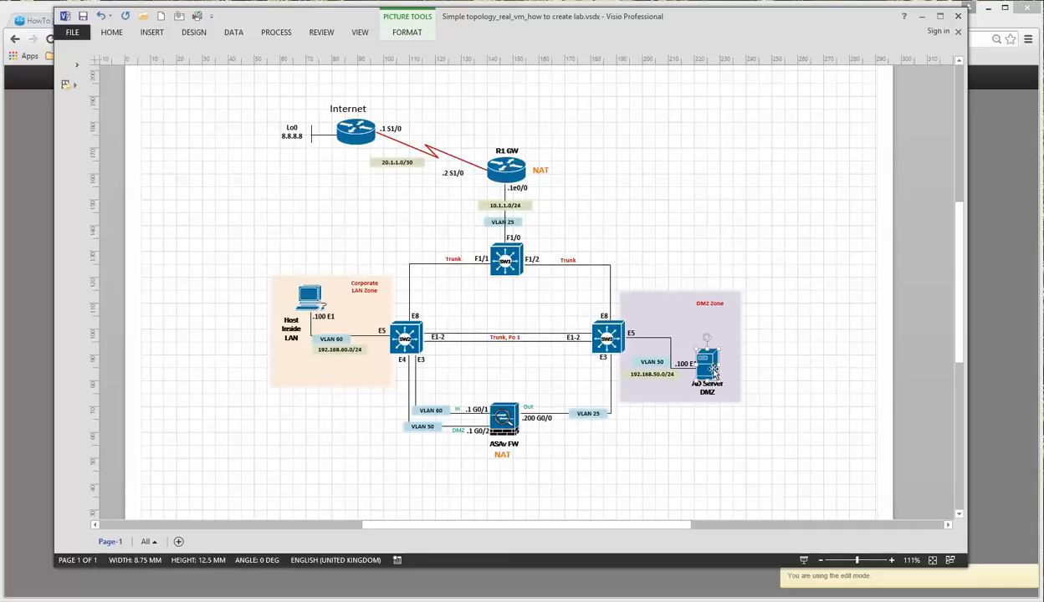
click(923, 20)
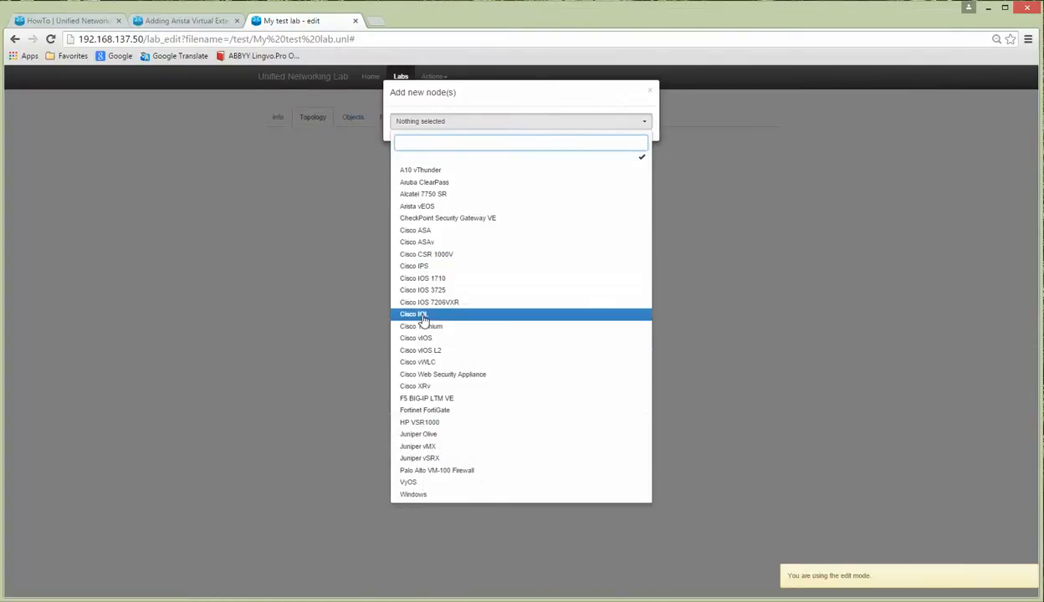
click(485, 314)
click(551, 216)
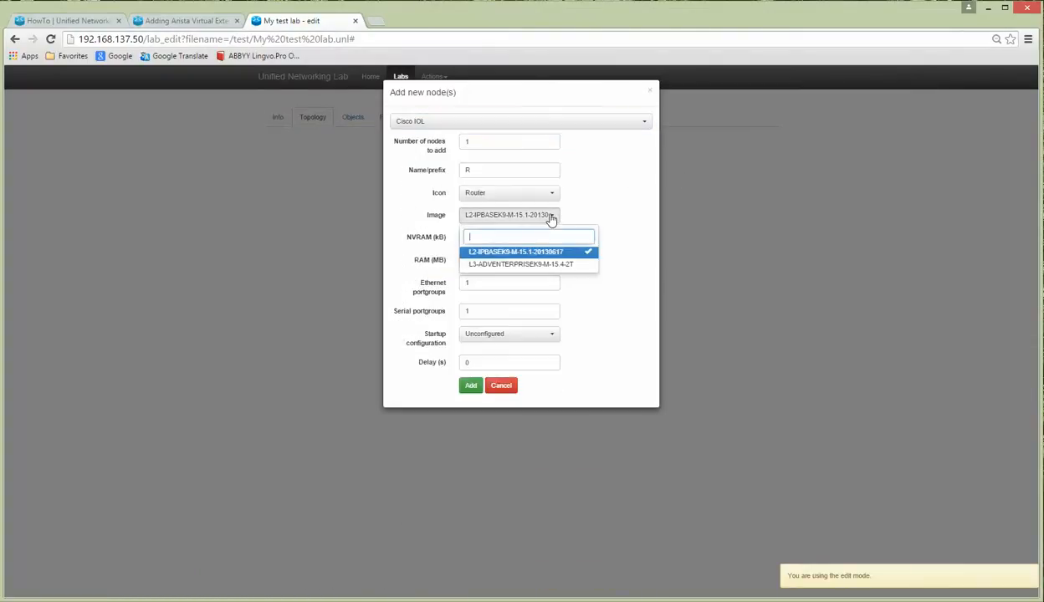
click(519, 264)
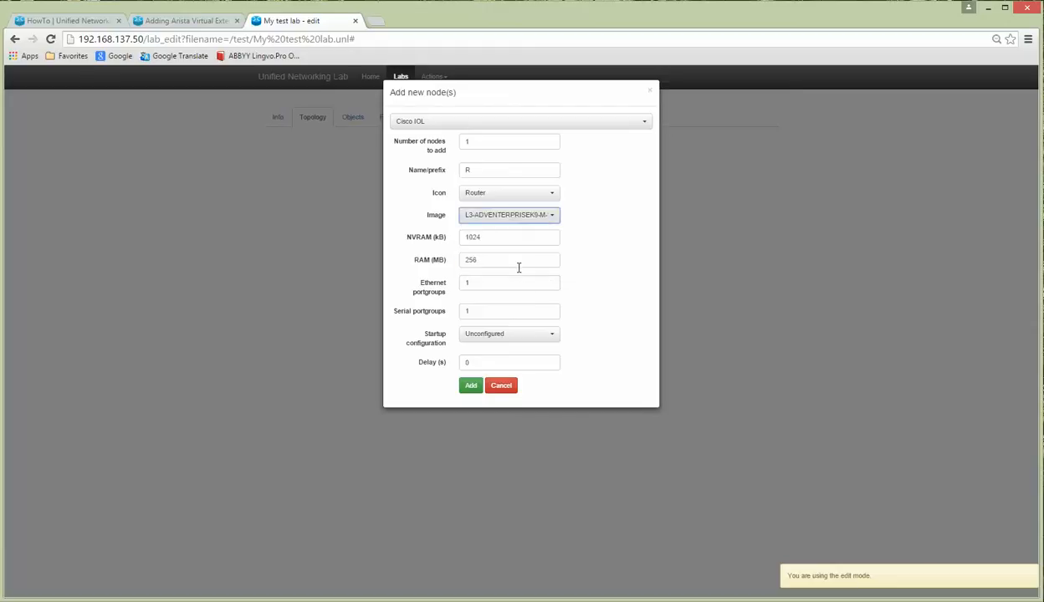
Step: Request 4 nodes with prefix R, 1024 NVRAM, 256 MB RAM and one serial portgroup, then add them
double_click(465, 143)
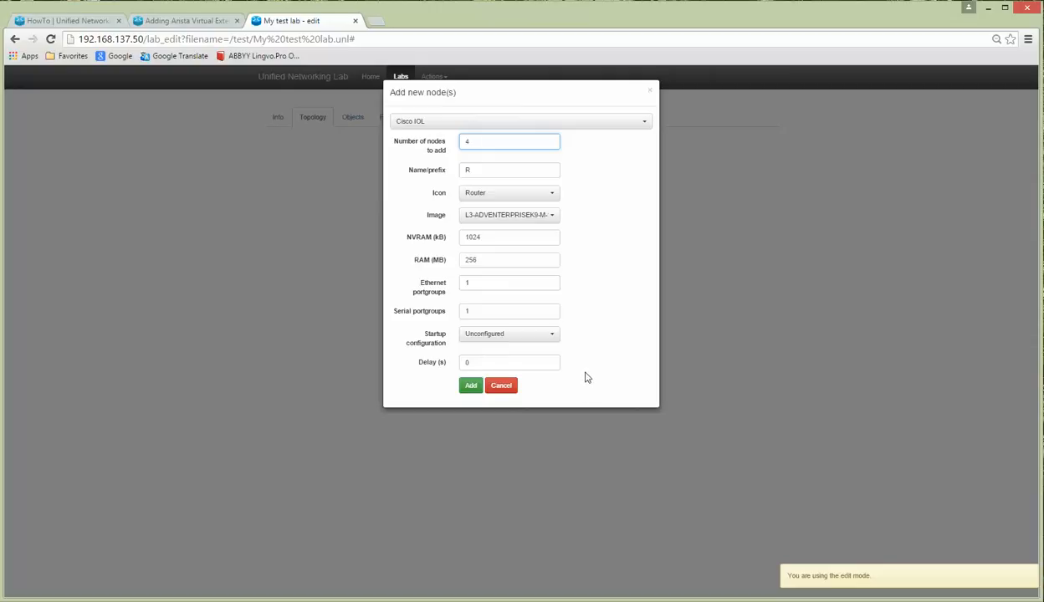
double_click(462, 312)
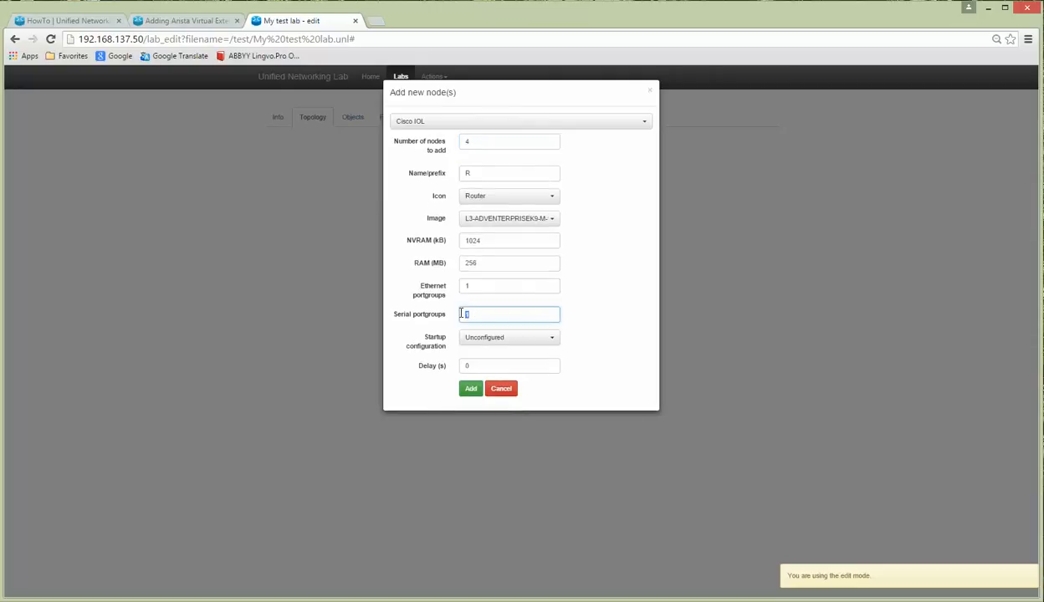
click(485, 600)
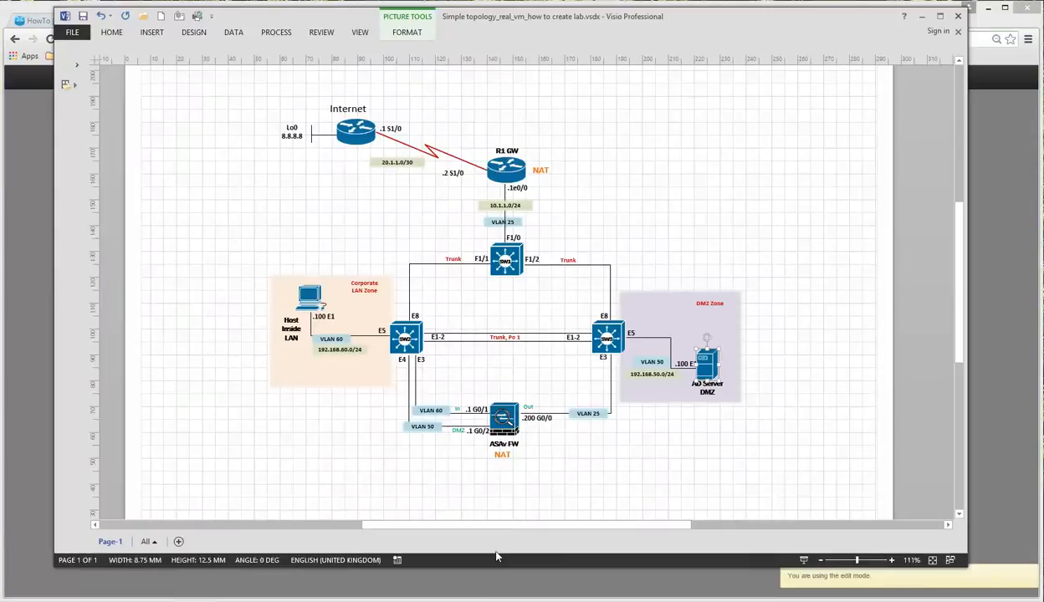
click(485, 601)
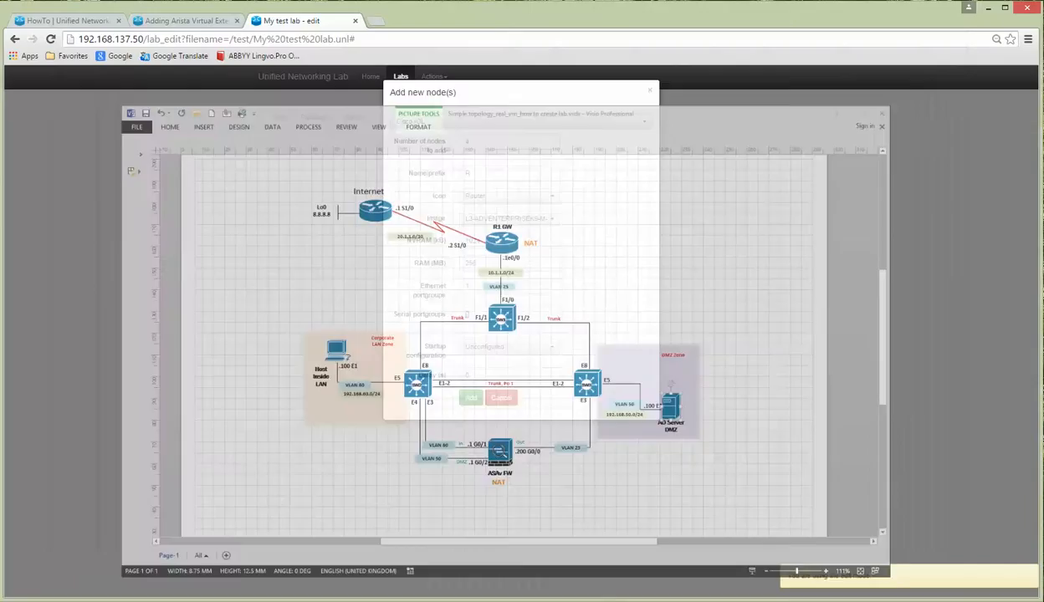
click(561, 335)
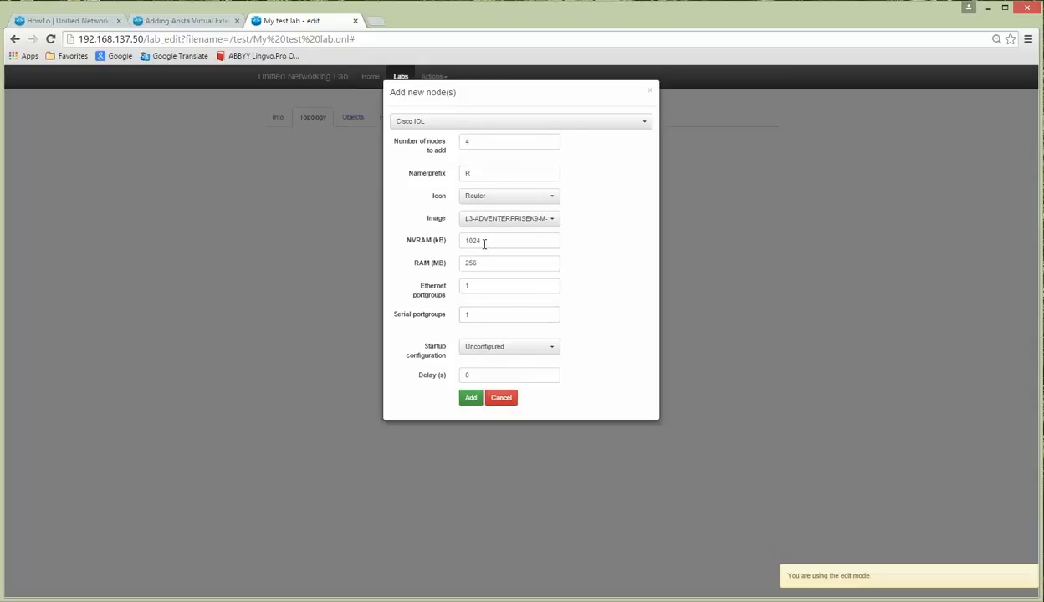
click(462, 397)
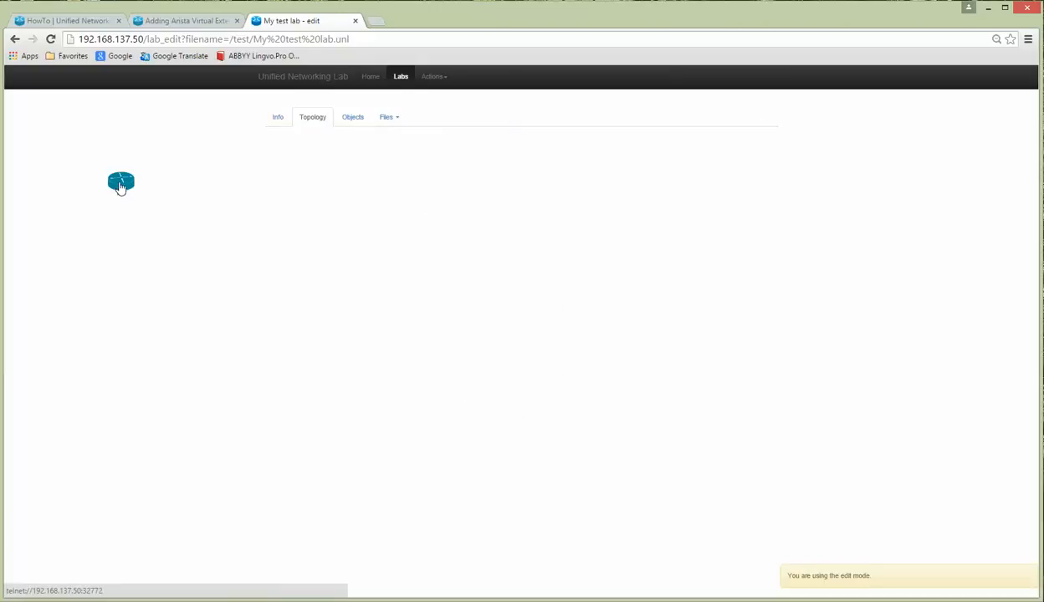
Step: Spread the four stacked routers apart across the Topology canvas
drag(118, 184, 408, 293)
drag(120, 184, 336, 320)
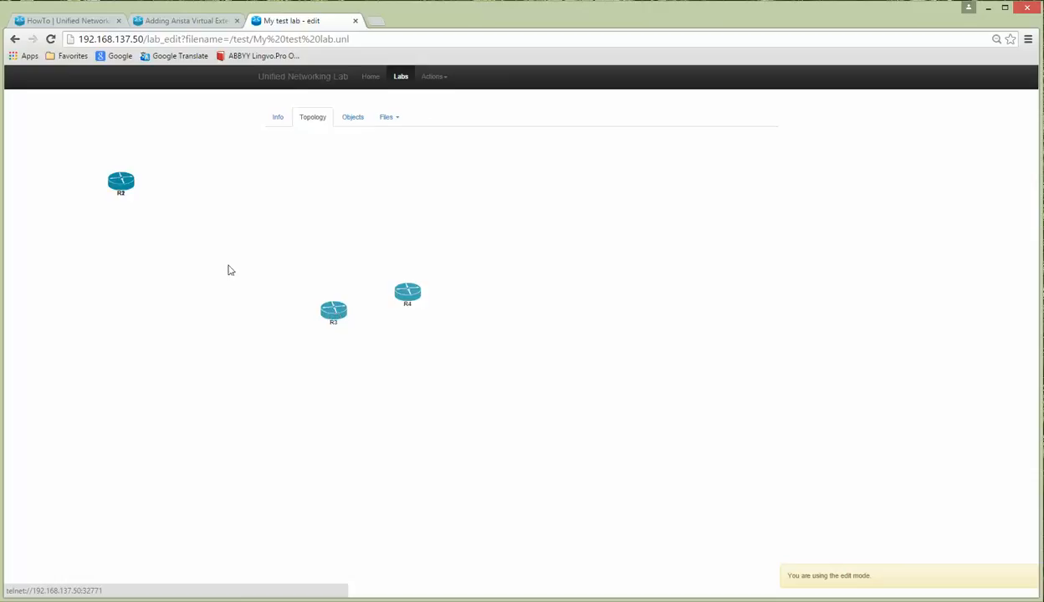
drag(121, 186, 438, 235)
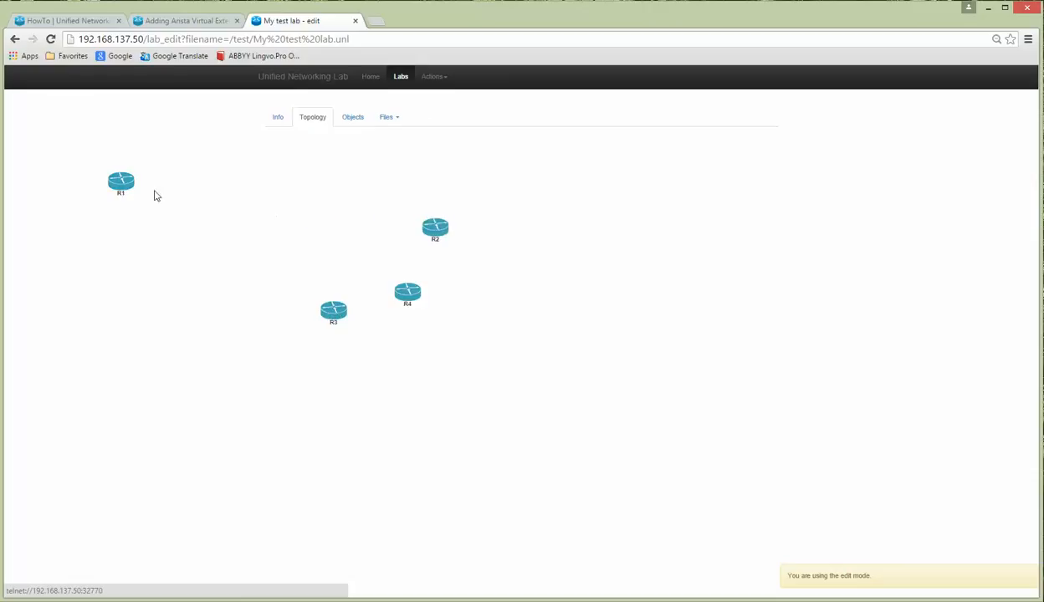
drag(117, 186, 301, 202)
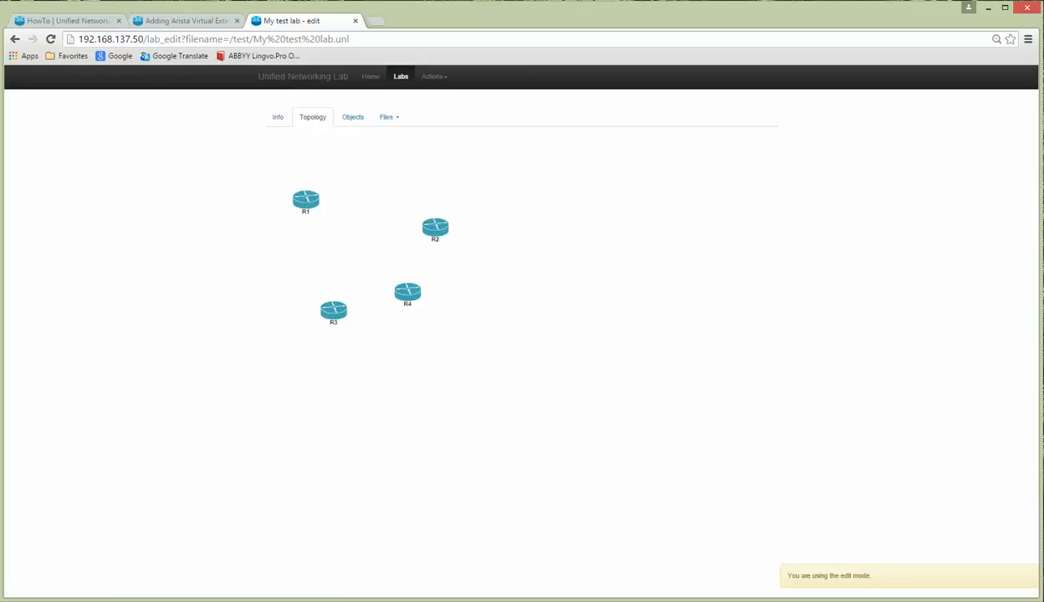
key(alt+Tab)
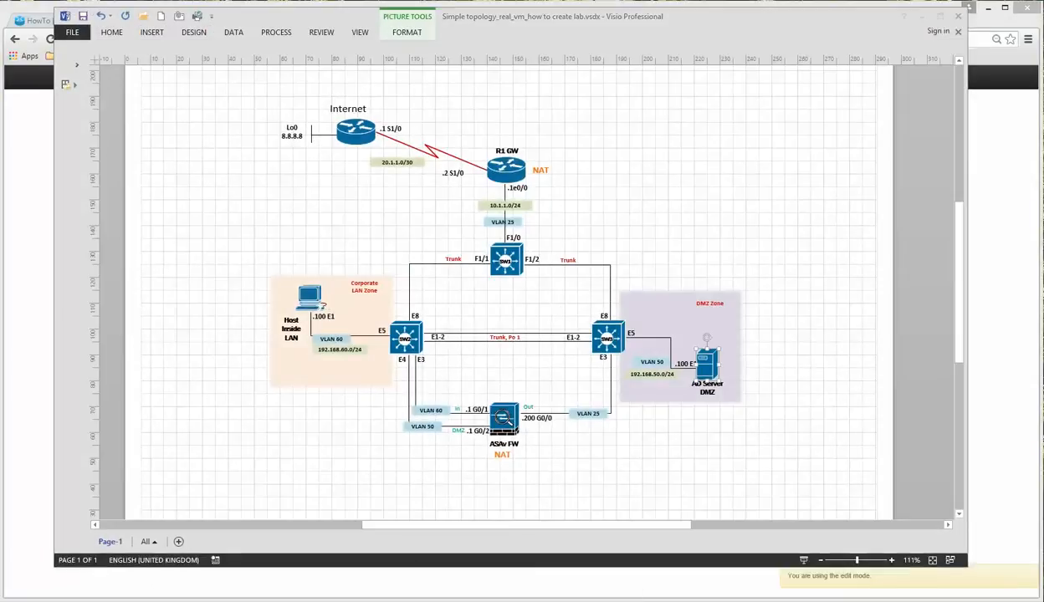
key(alt+Tab)
Step: Shift R3 left and R4 right, then view R1's interface connections
drag(281, 331, 225, 339)
drag(408, 294, 638, 350)
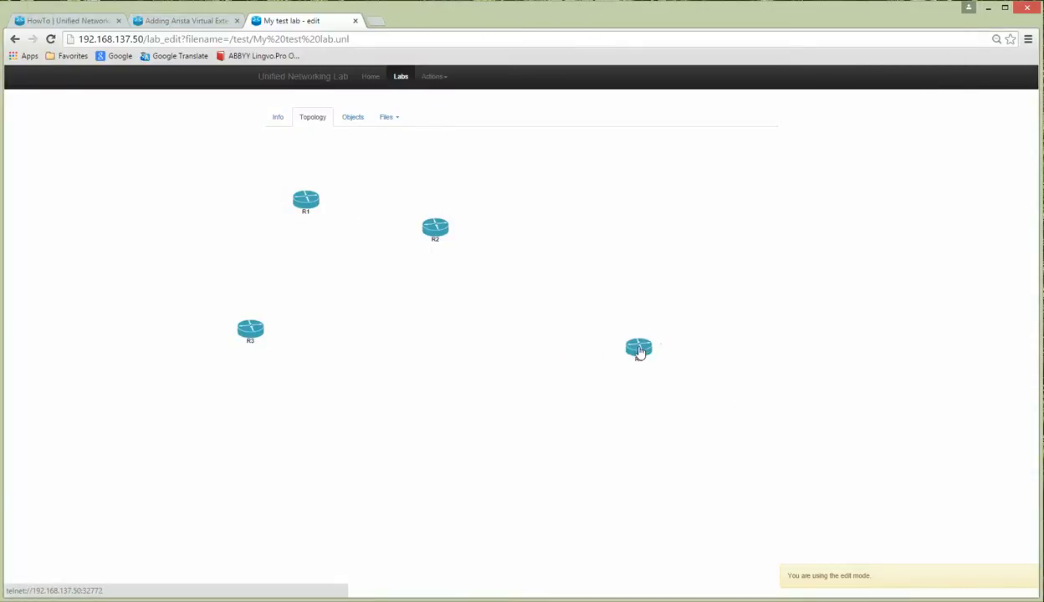
click(487, 601)
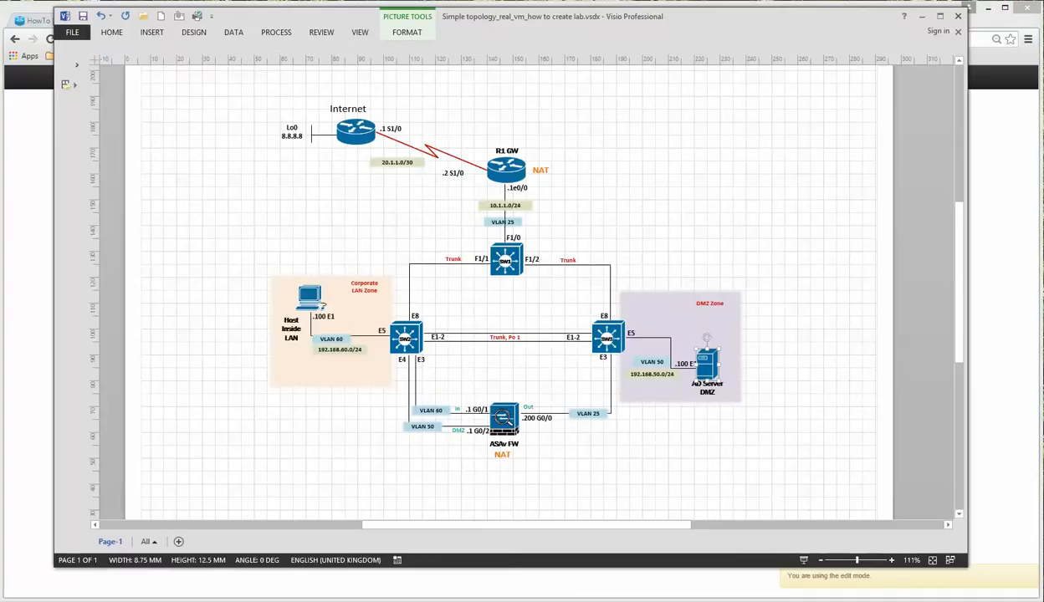
click(493, 601)
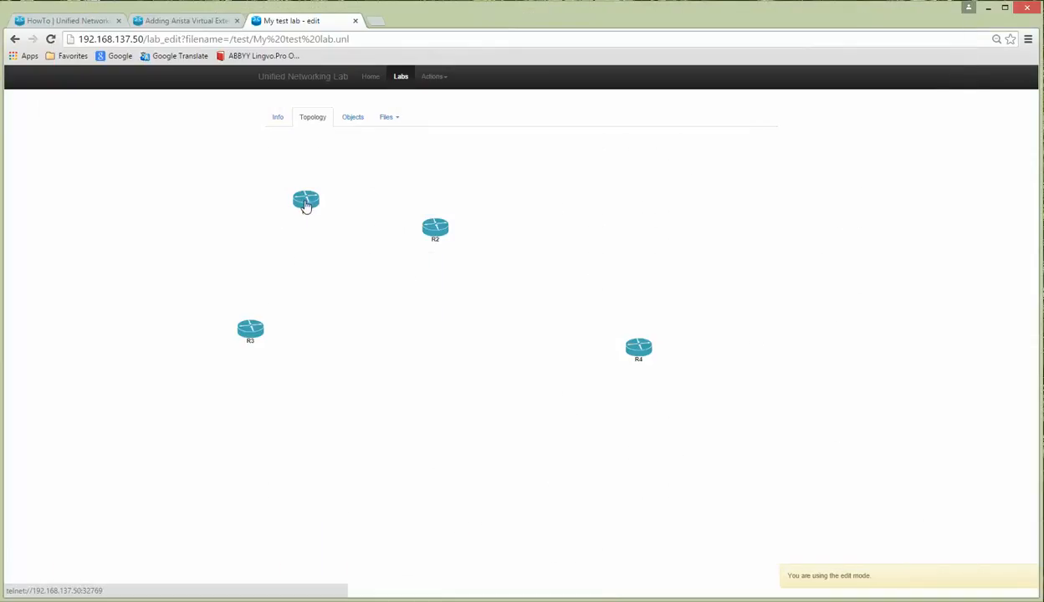
right_click(305, 206)
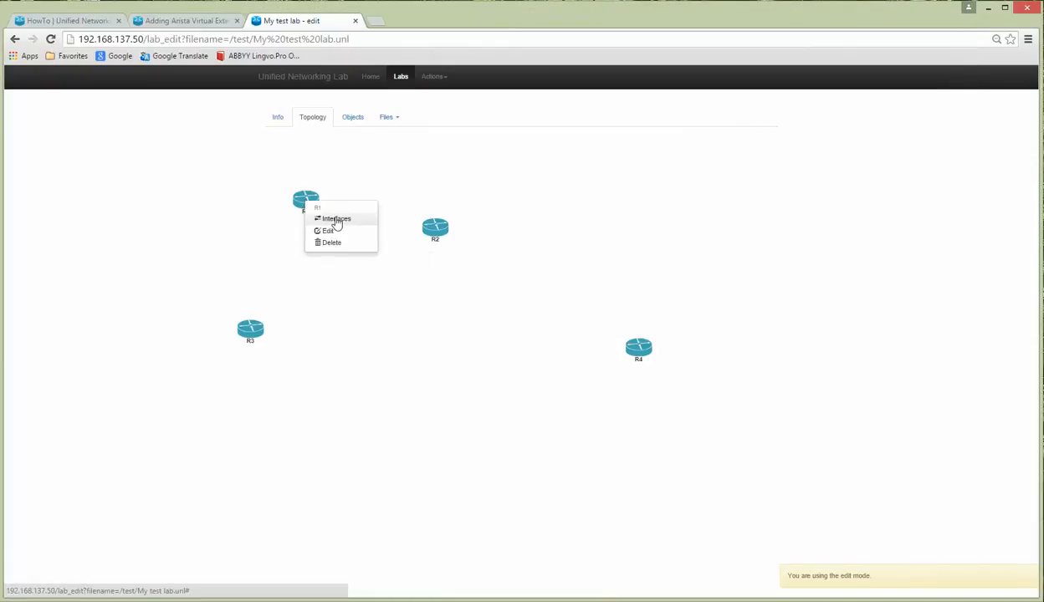
click(336, 220)
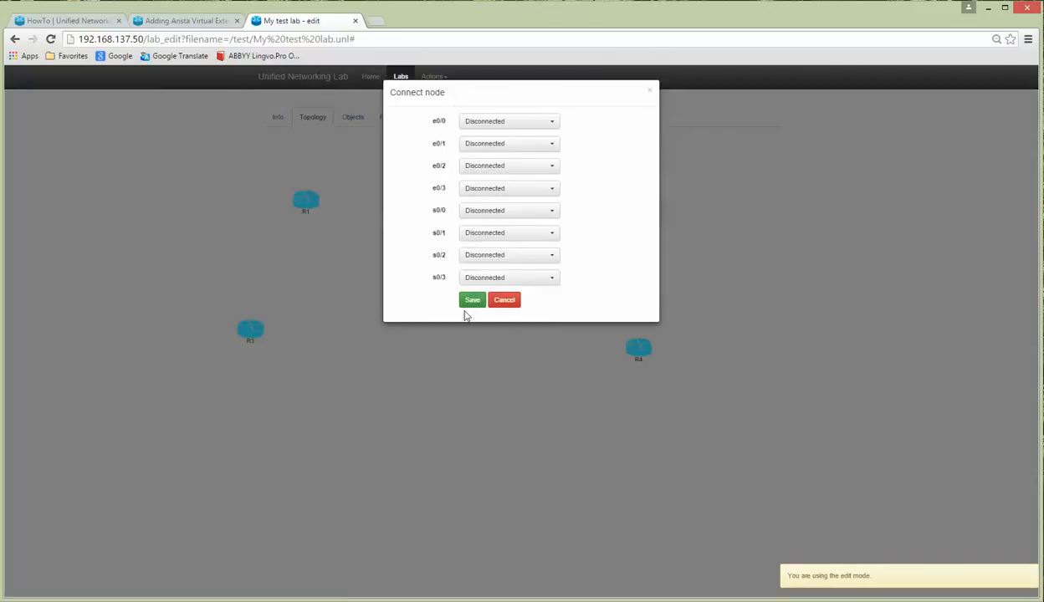
Step: Rename router R1 to 'Internet' with 512 MB RAM and save it
click(505, 301)
right_click(306, 207)
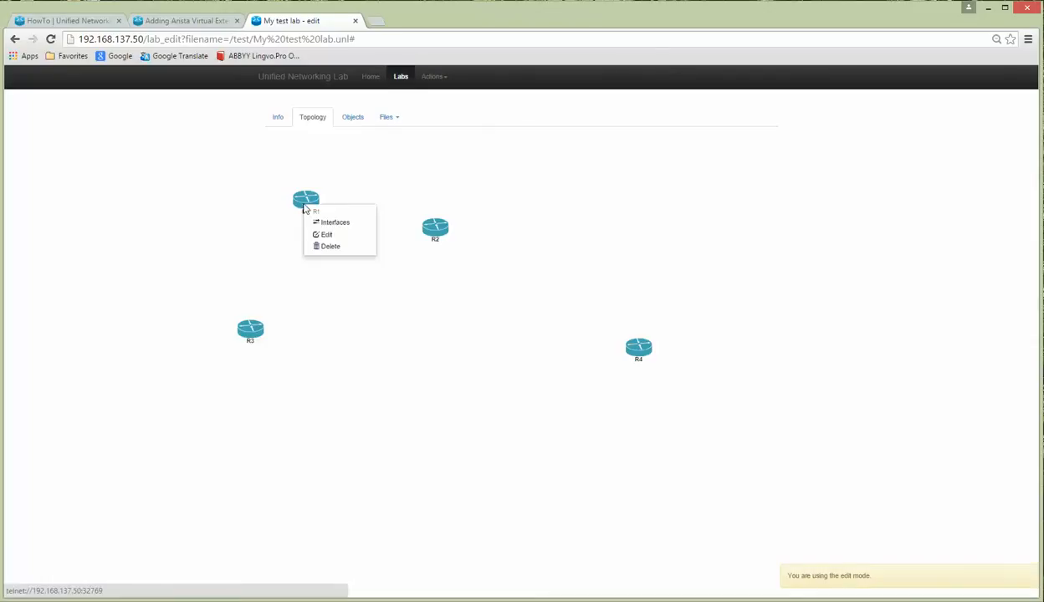
click(329, 236)
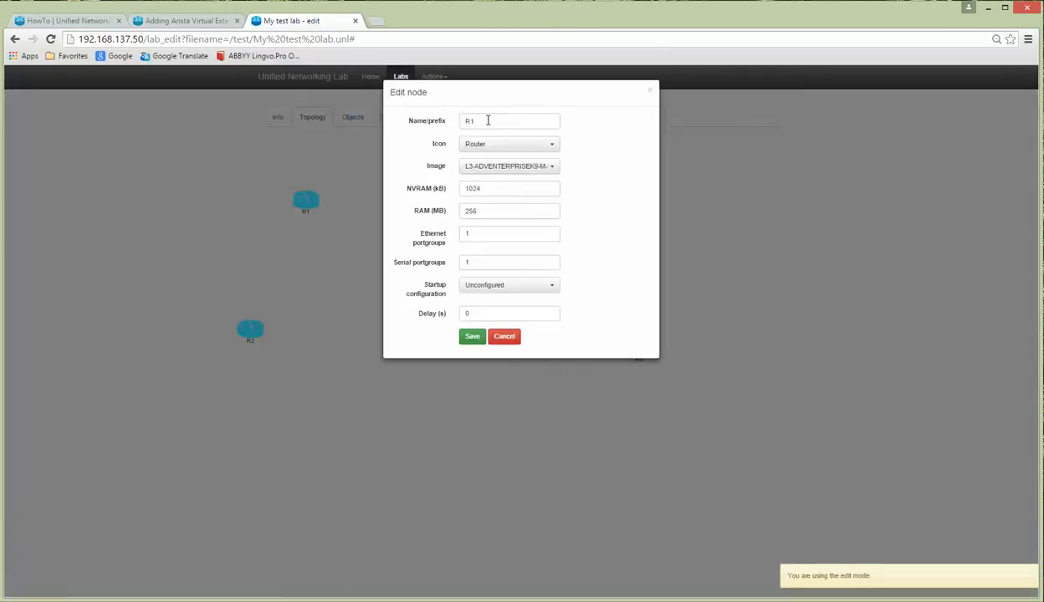
drag(487, 118, 429, 120)
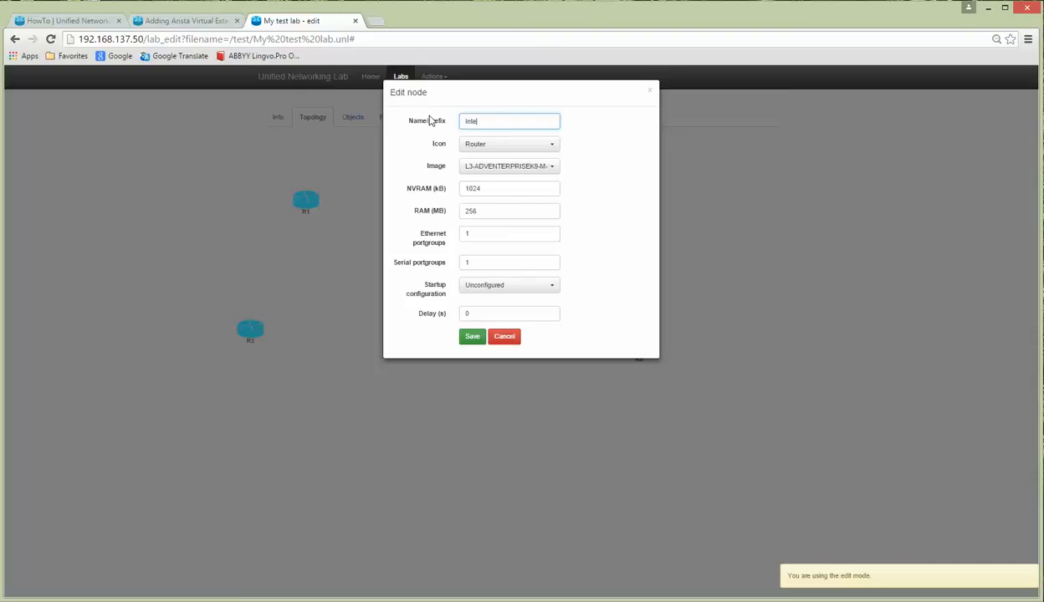
text(Internet)
click(482, 263)
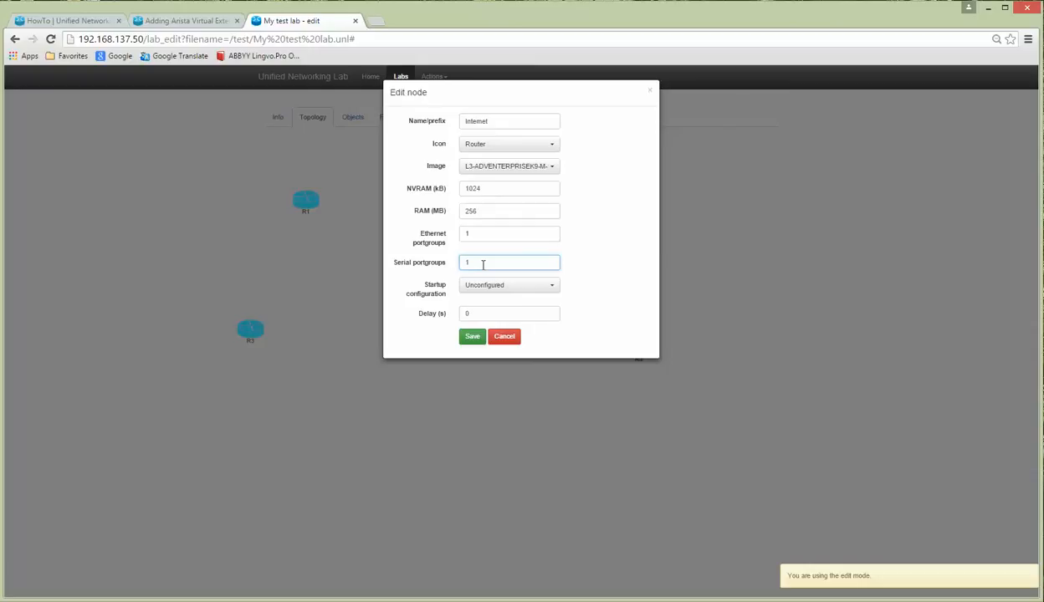
double_click(469, 212)
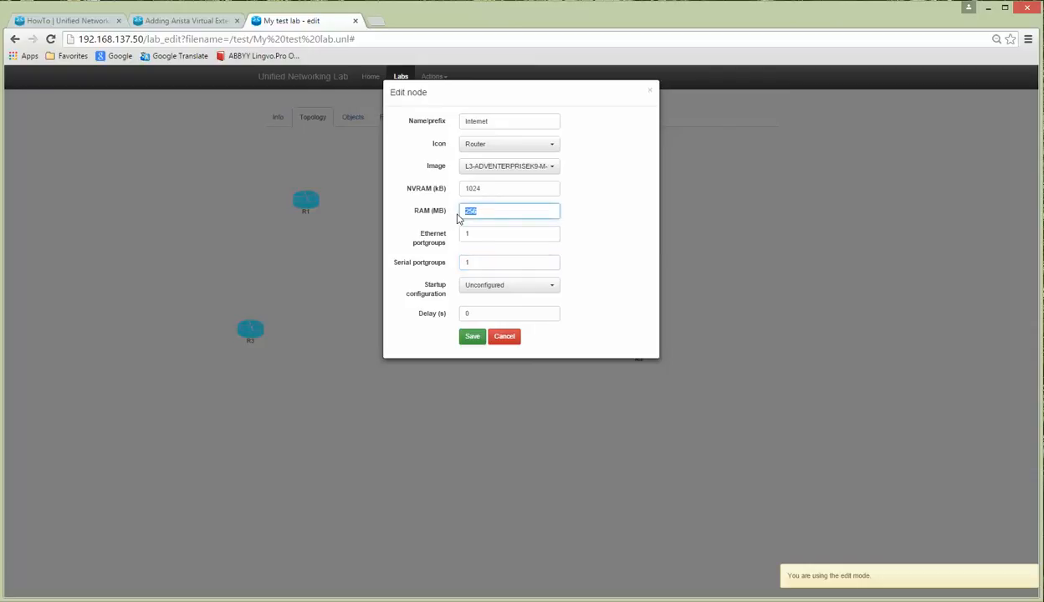
click(472, 337)
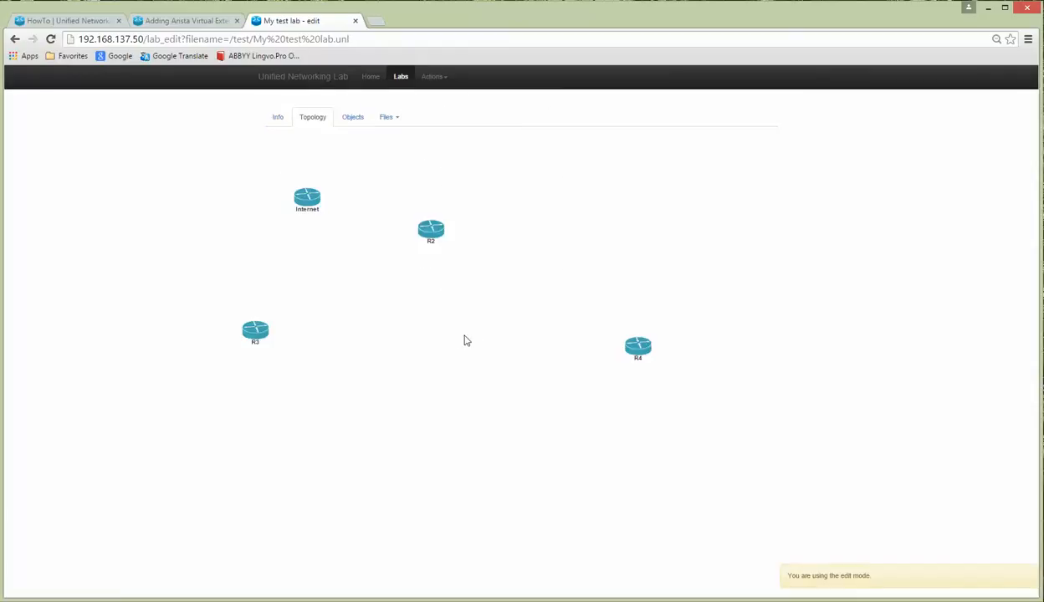
Step: Edit router R2 to be named R1GW with 1024 MB RAM and save it
right_click(432, 237)
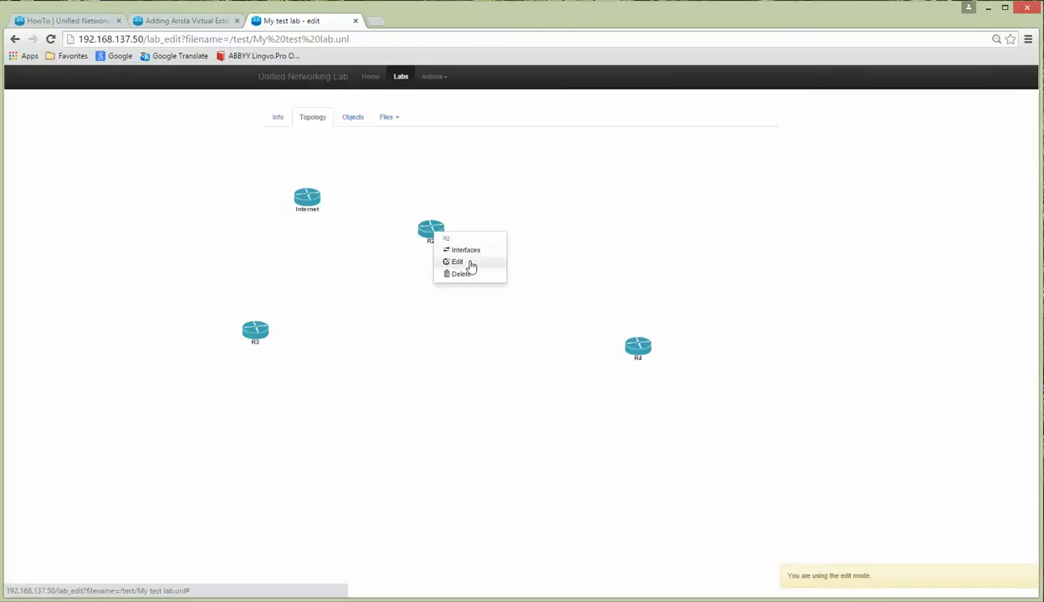
click(468, 262)
drag(492, 126, 463, 124)
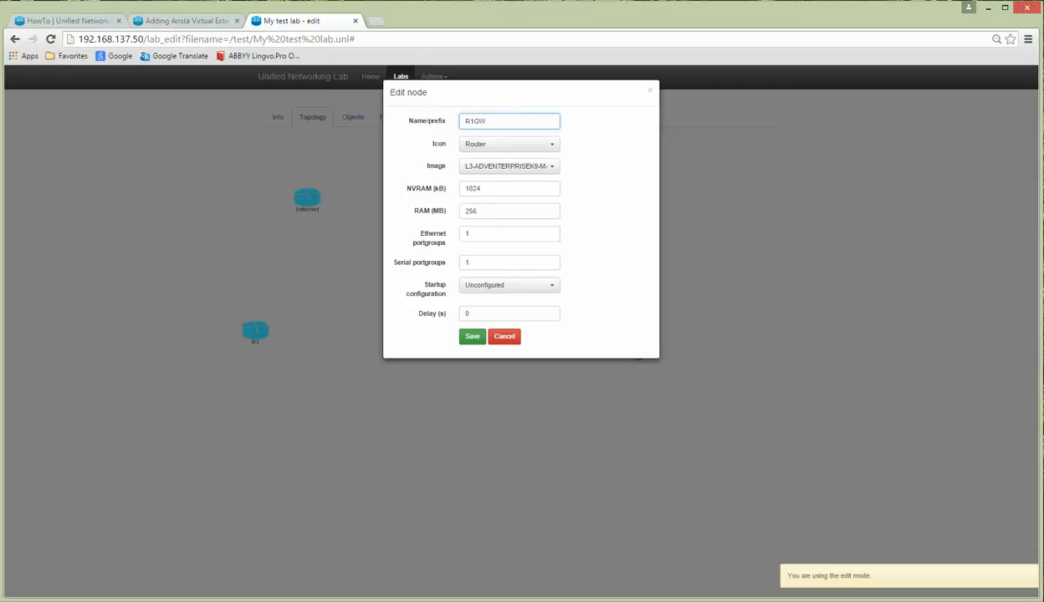
key(alt+Tab)
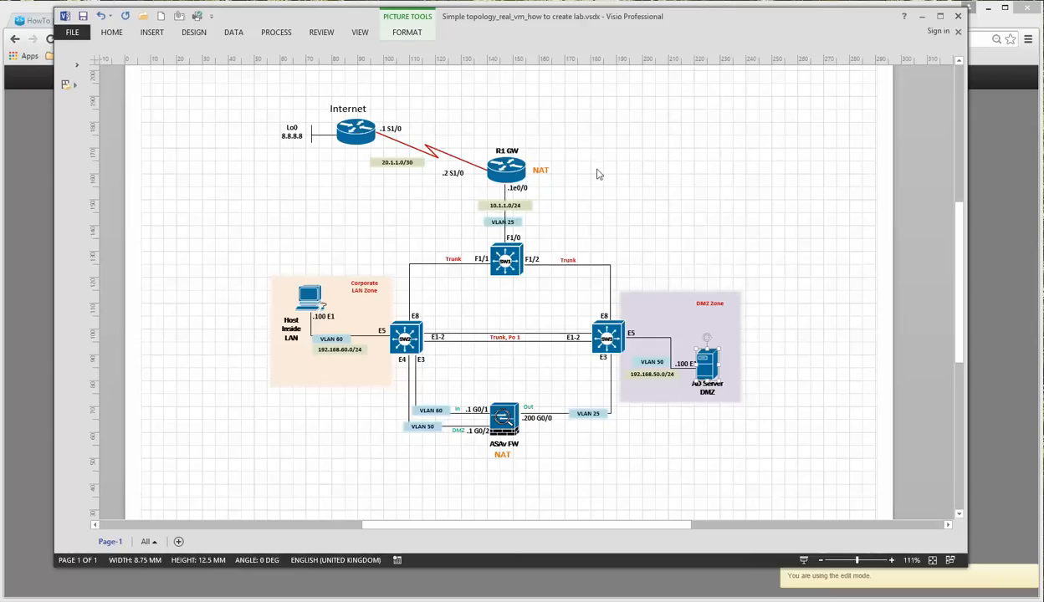
click(921, 17)
double_click(472, 210)
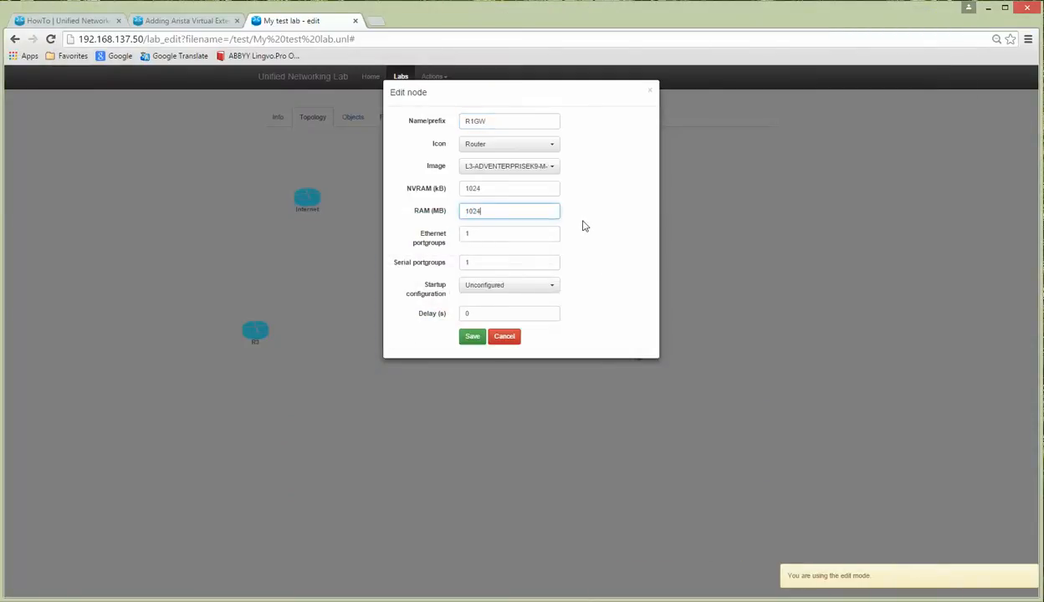
click(482, 265)
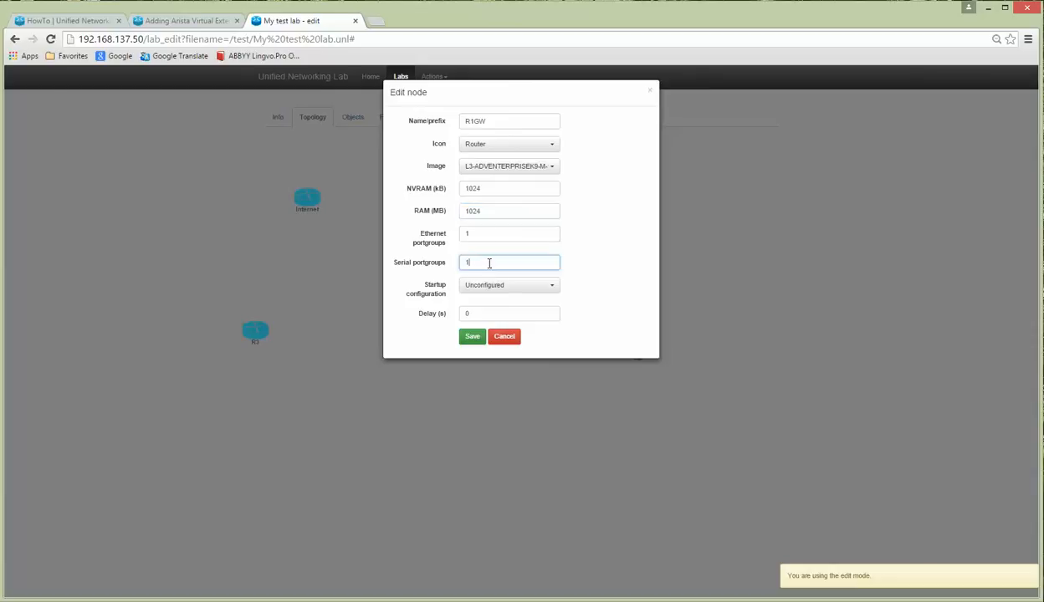
click(472, 338)
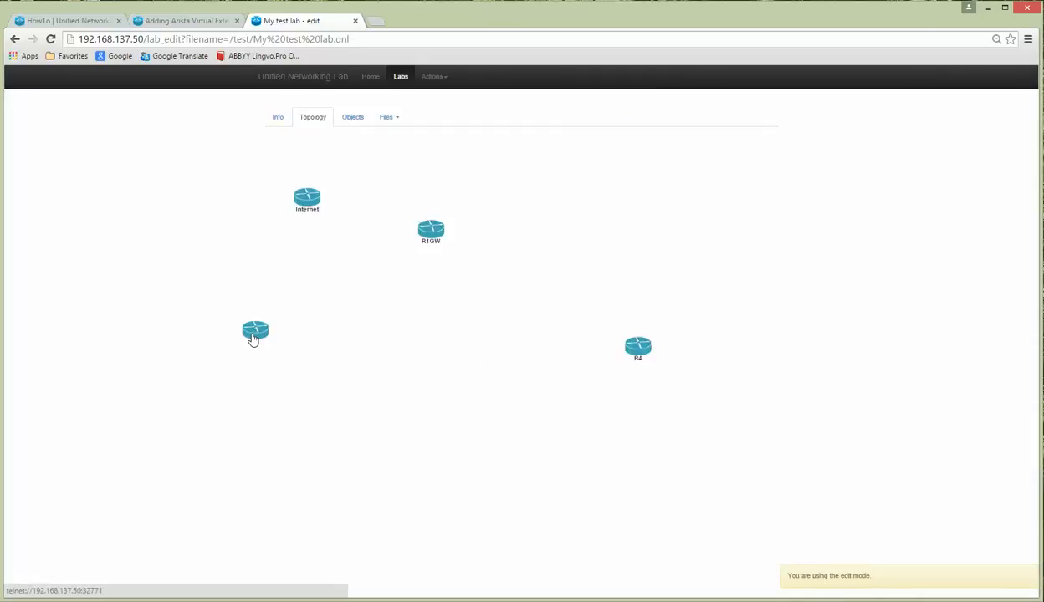
Step: Rename R3 to 'Host' with a desktop PC icon and save it
right_click(253, 338)
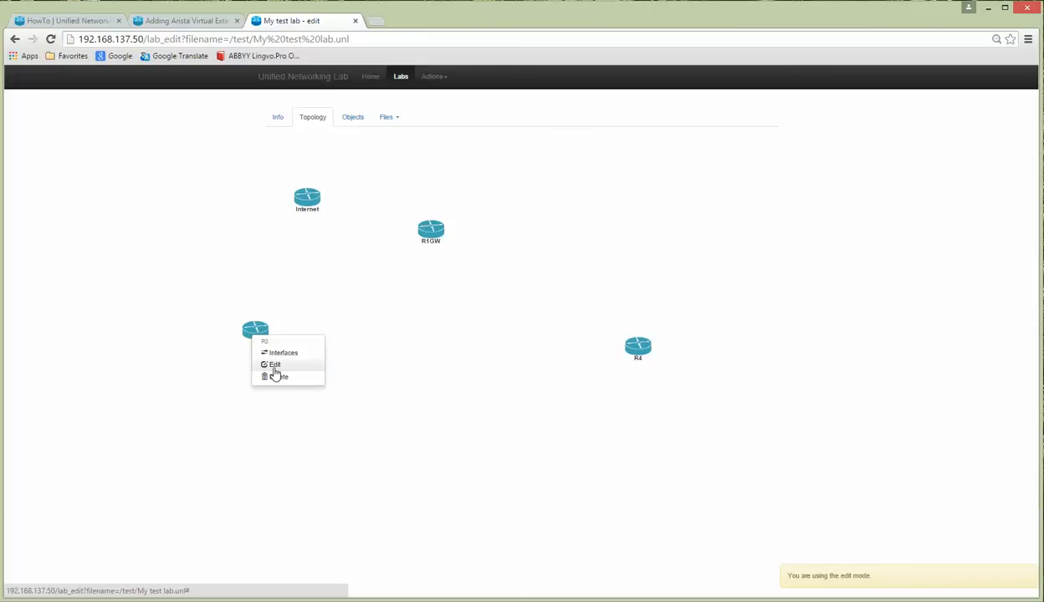
click(273, 373)
double_click(494, 120)
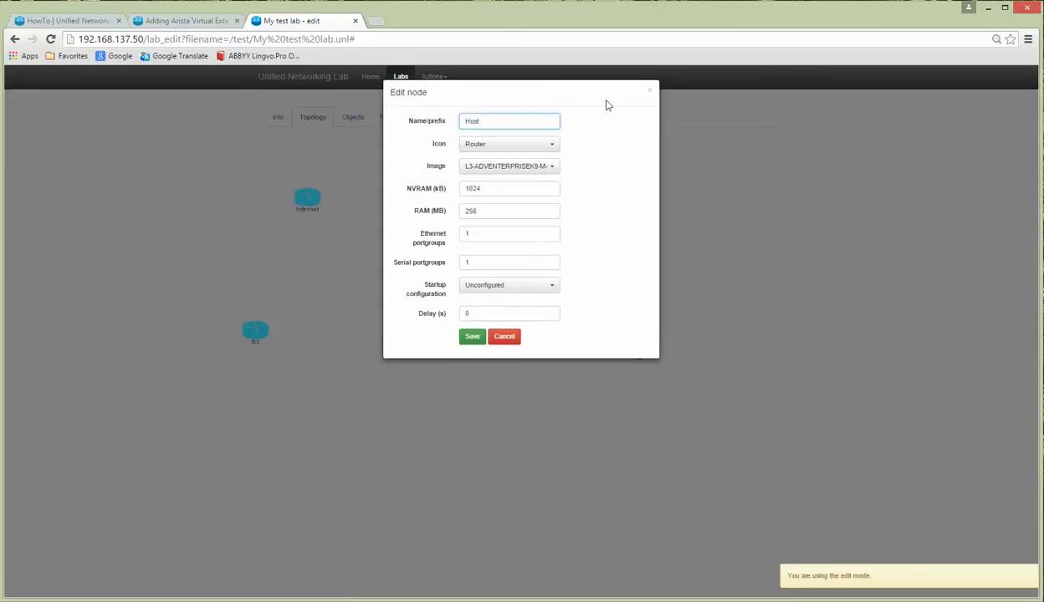
click(548, 146)
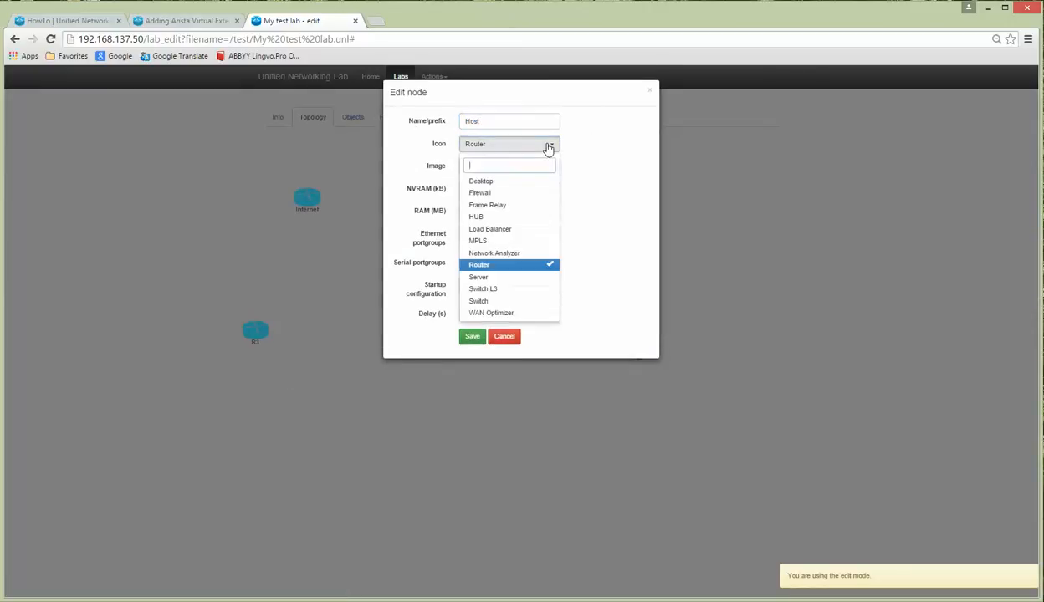
click(498, 181)
double_click(474, 267)
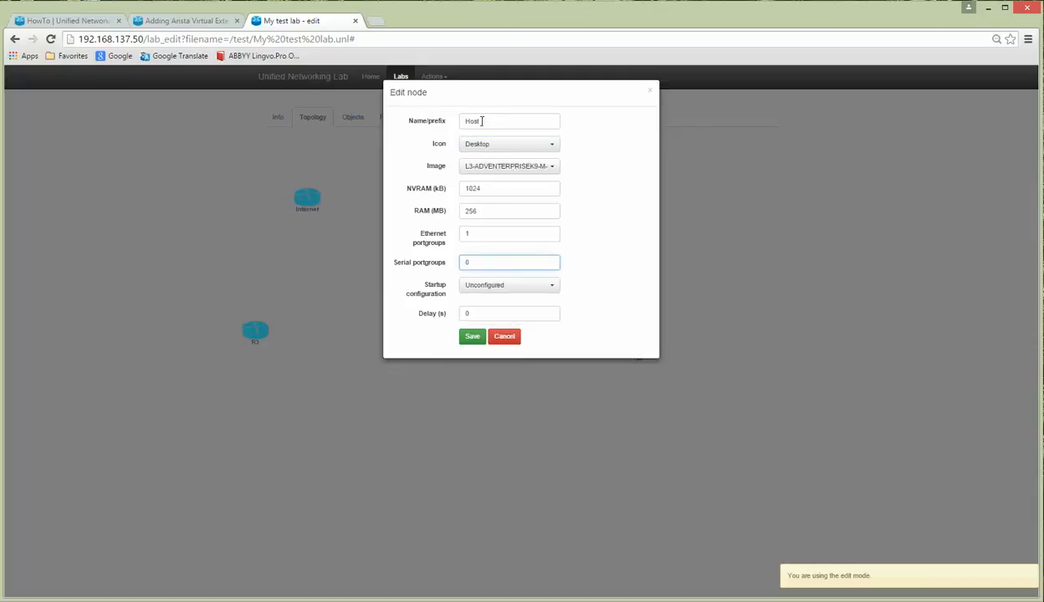
click(473, 339)
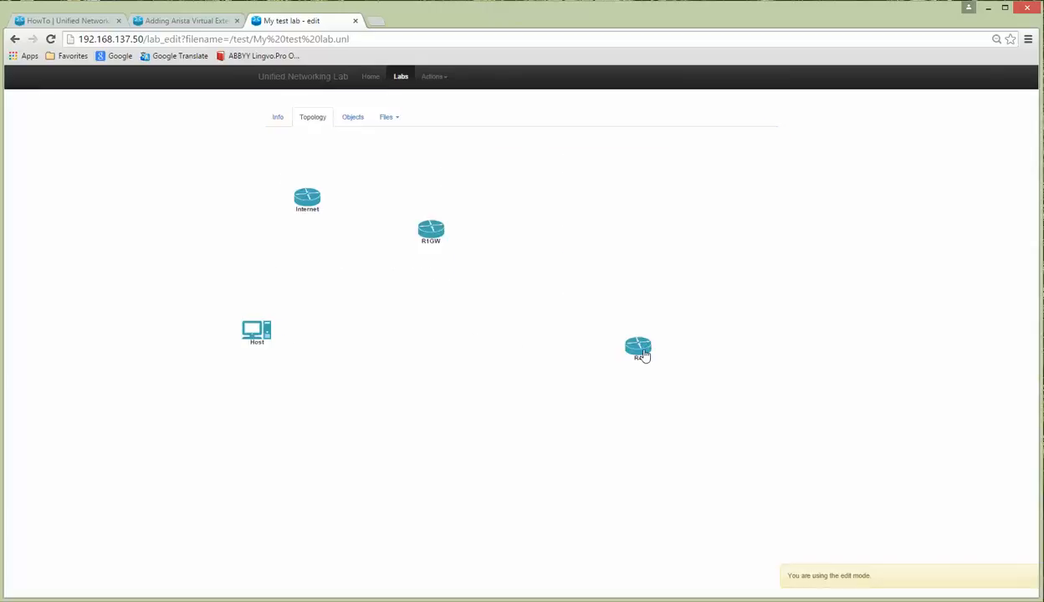
Step: Give R4 a server icon, save it, and bring up the Visio diagram
click(639, 349)
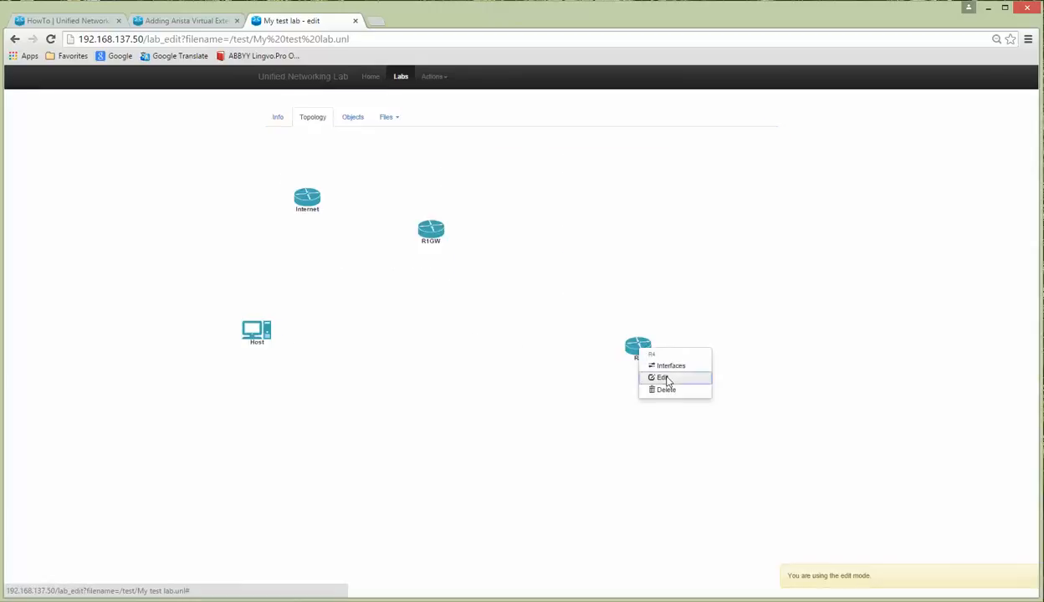
click(667, 379)
click(502, 144)
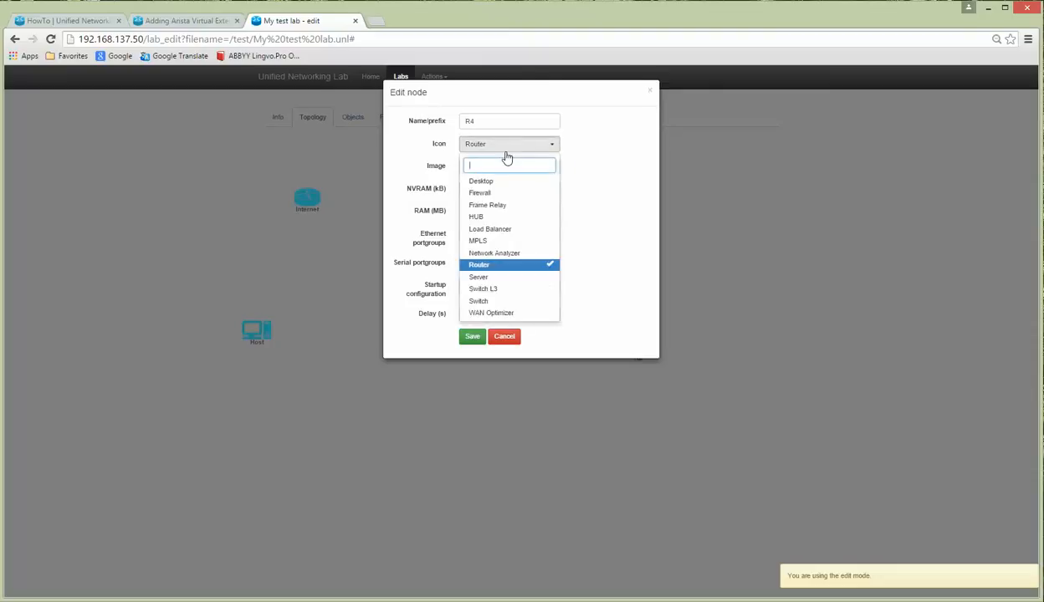
click(492, 277)
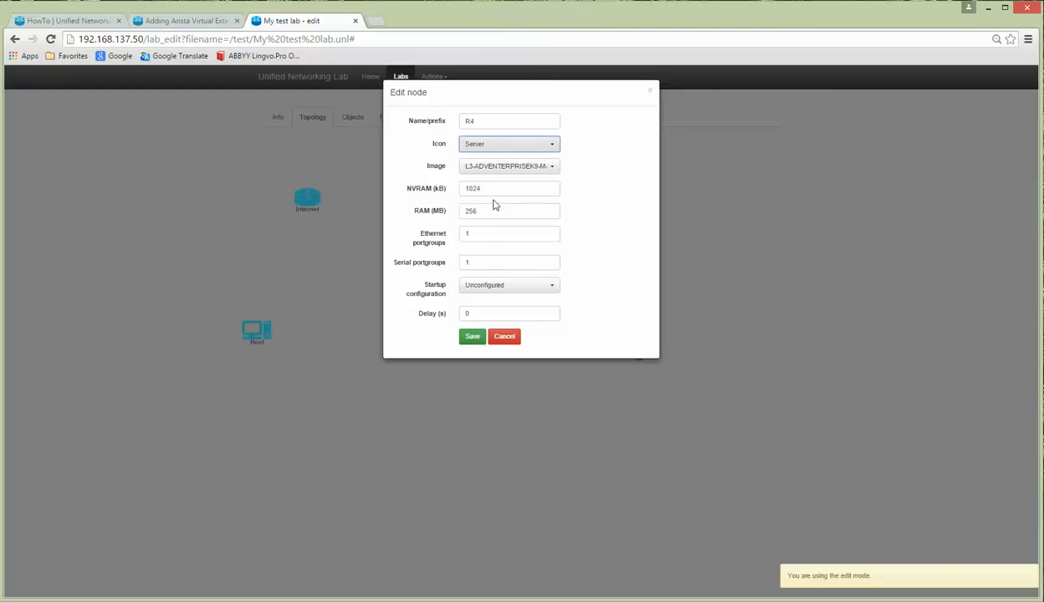
drag(479, 268, 450, 266)
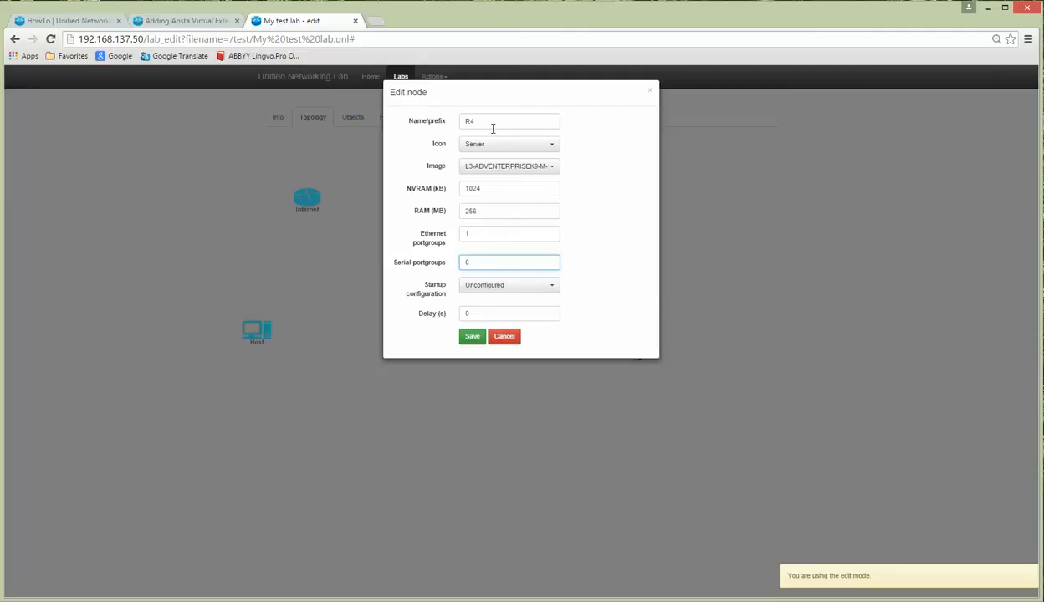
click(472, 336)
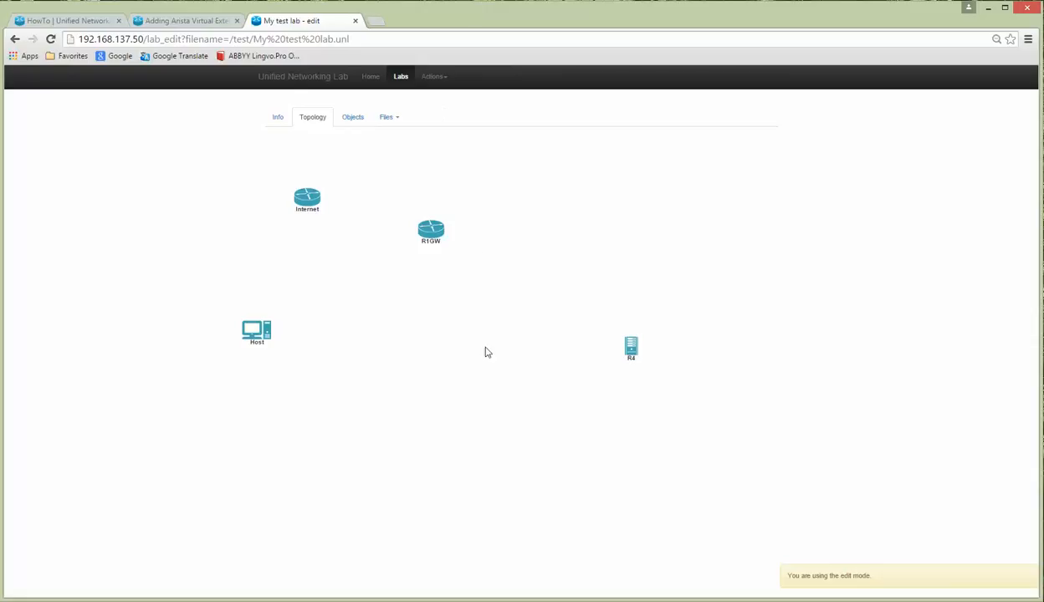
key(alt+Tab)
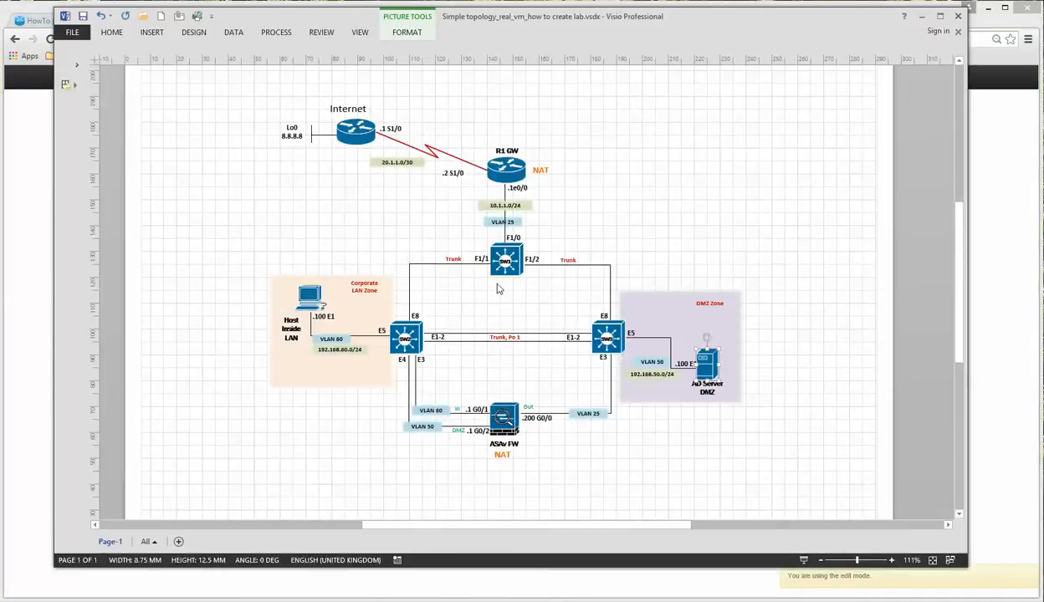
Step: Start a new Cisco IOS 3725 node with an NM-16ESW module in slot 1
click(924, 17)
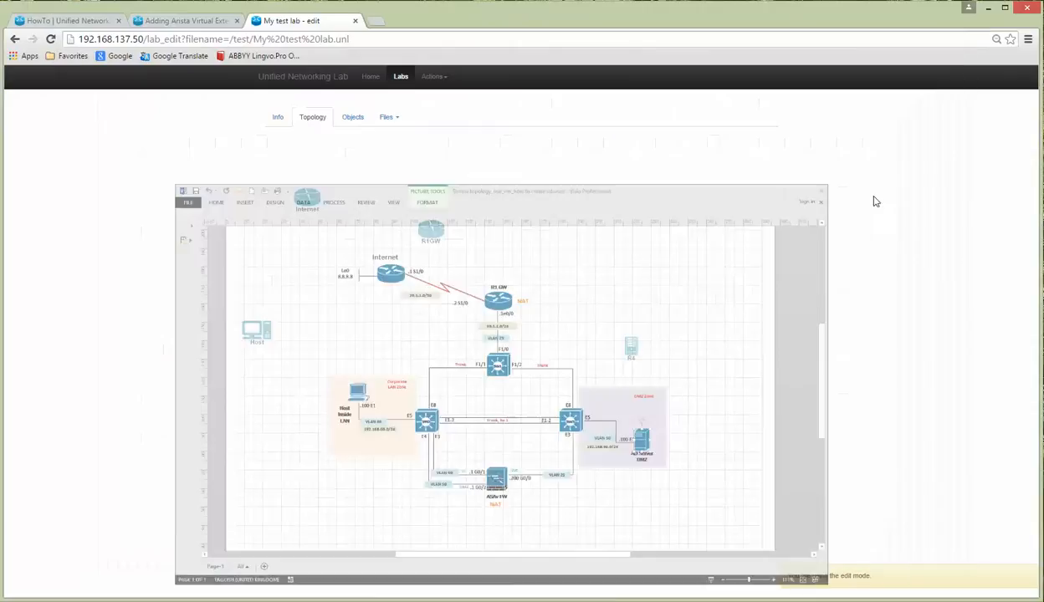
click(431, 77)
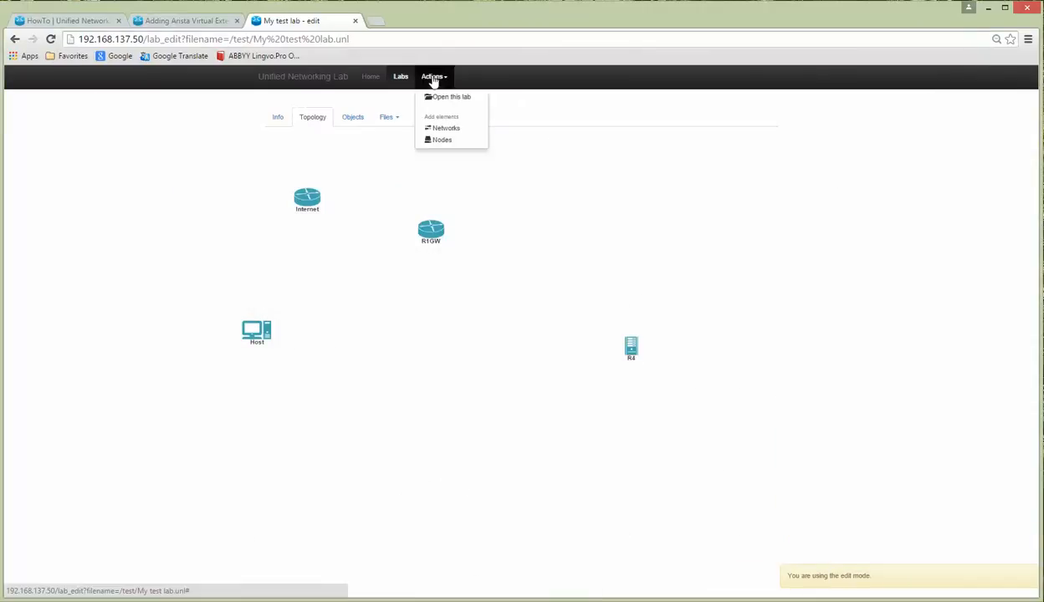
click(442, 139)
click(465, 126)
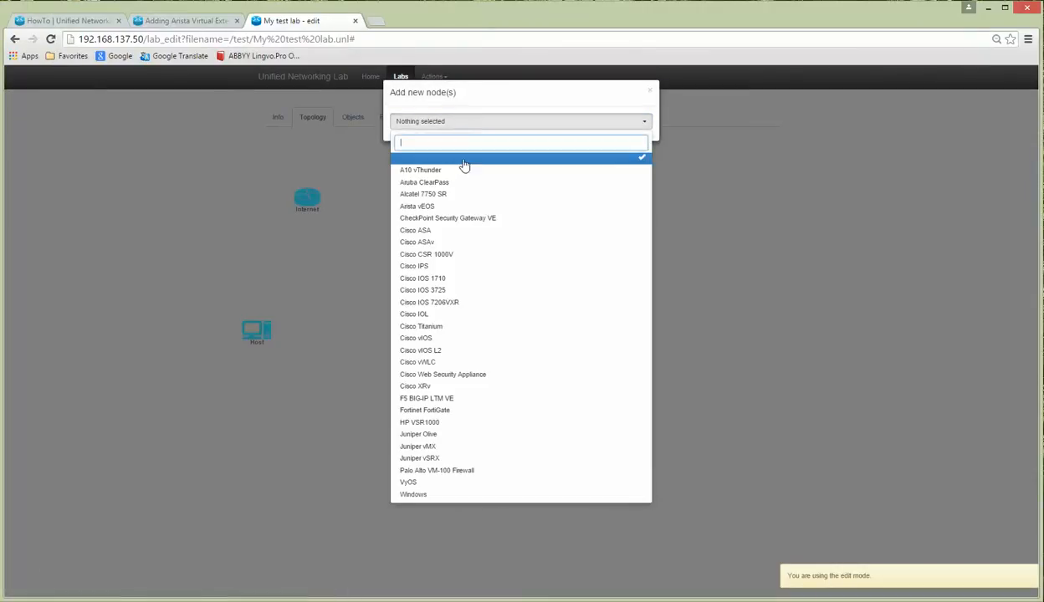
click(446, 292)
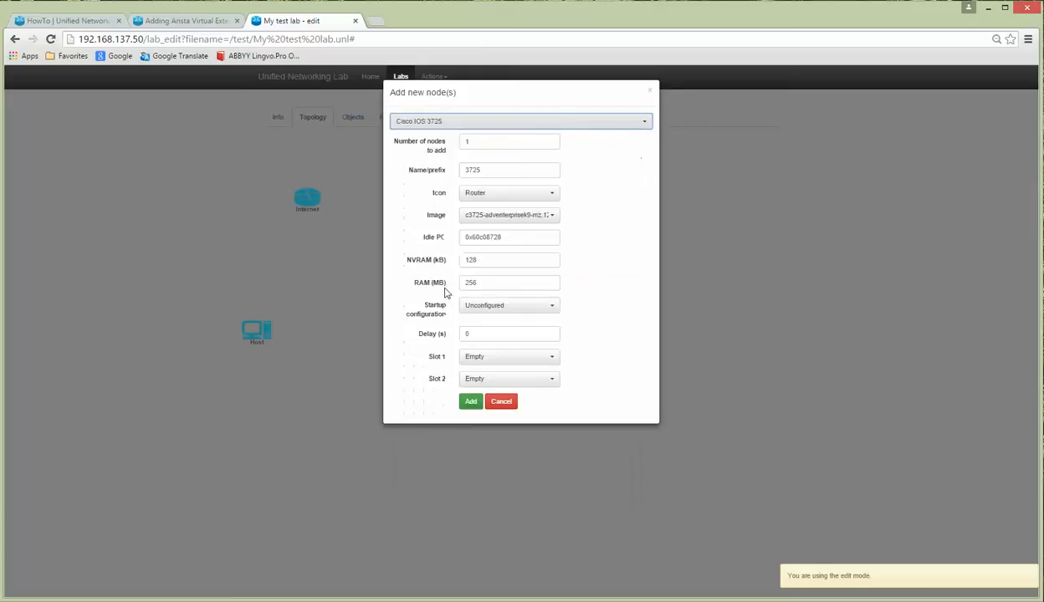
click(516, 359)
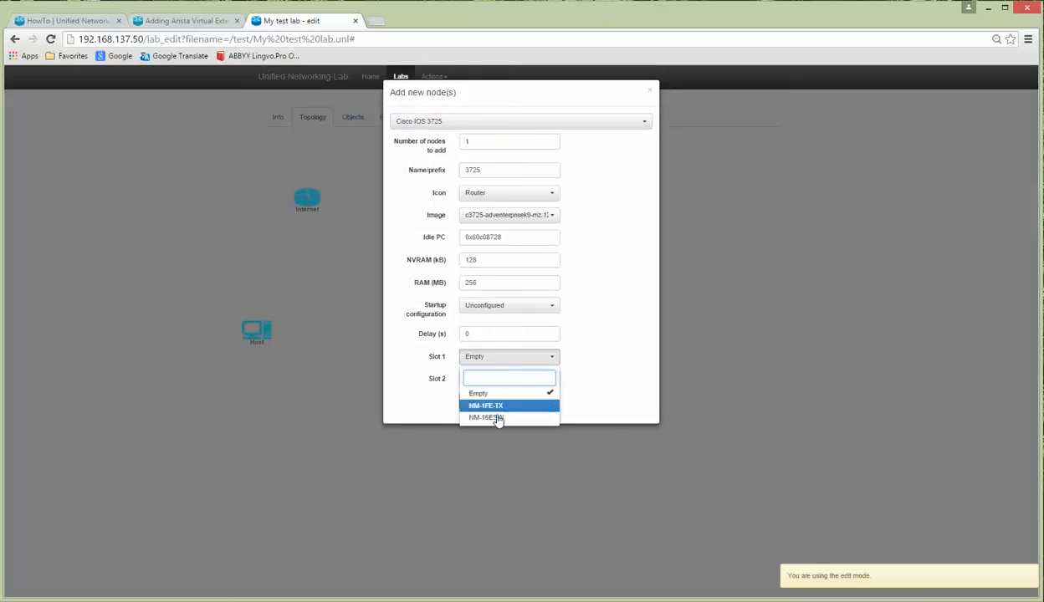
click(497, 419)
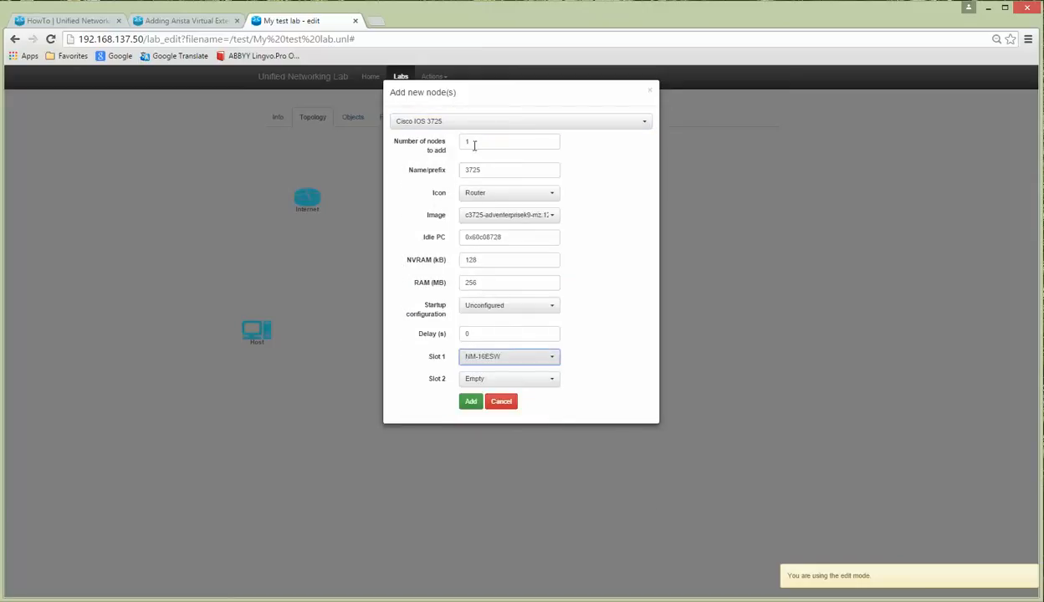
Step: Name the node SW1 with the Switch L3 icon and add it to the lab
click(443, 169)
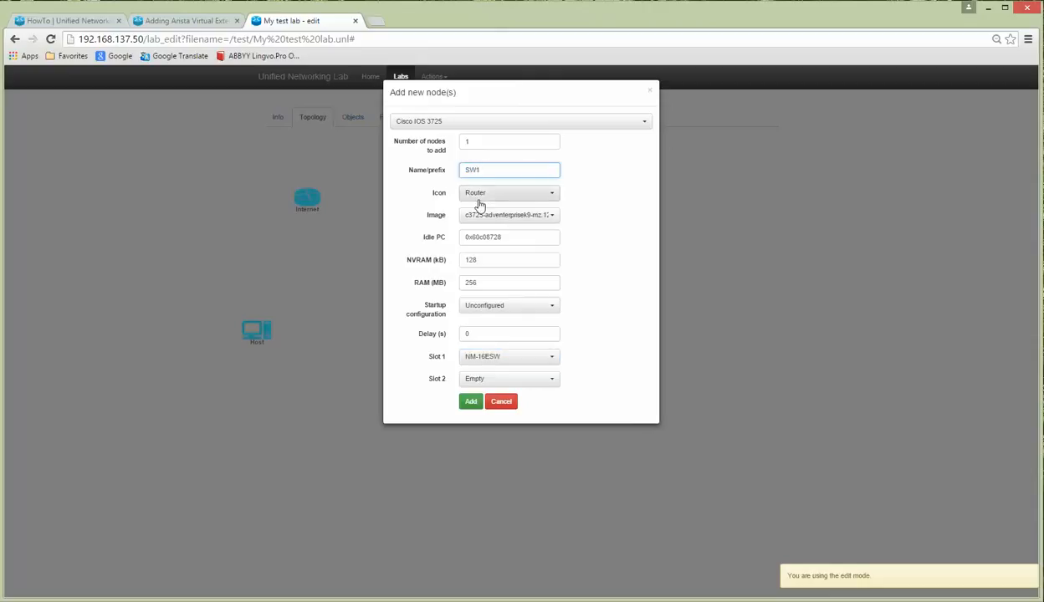
click(512, 197)
click(512, 206)
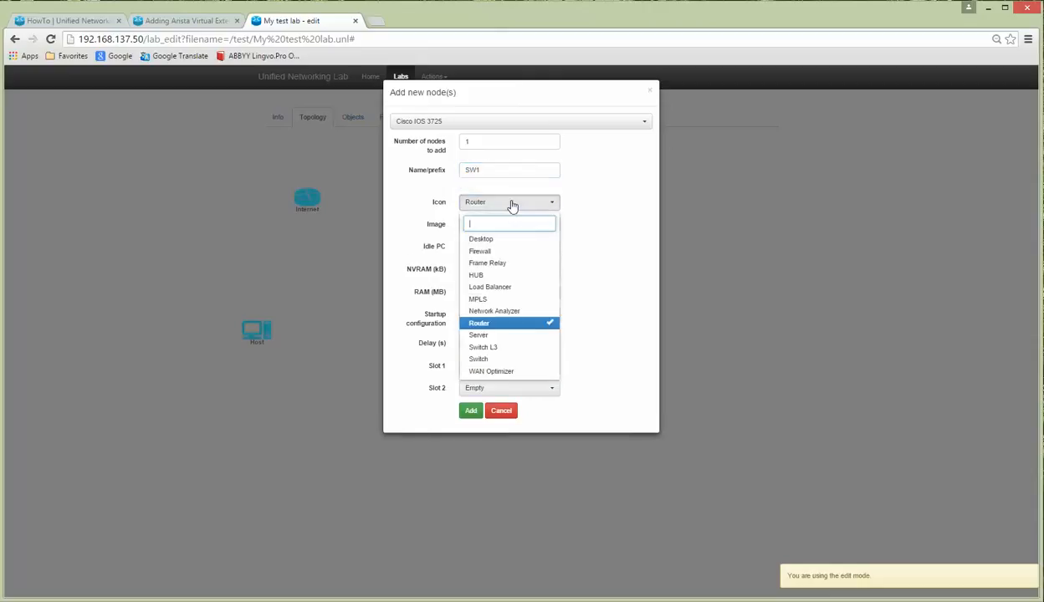
click(496, 347)
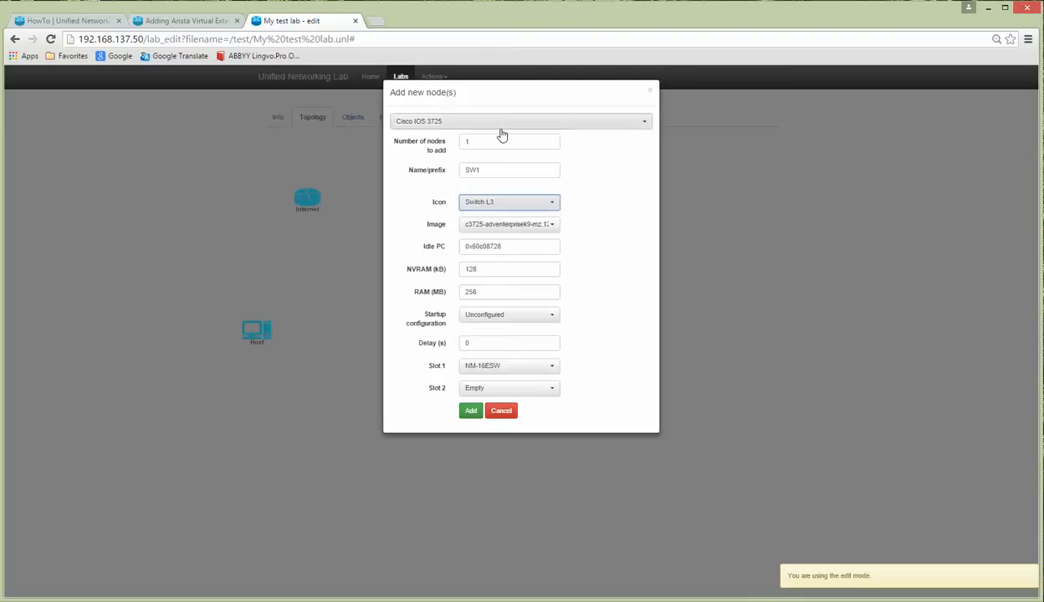
click(479, 292)
drag(479, 292, 461, 290)
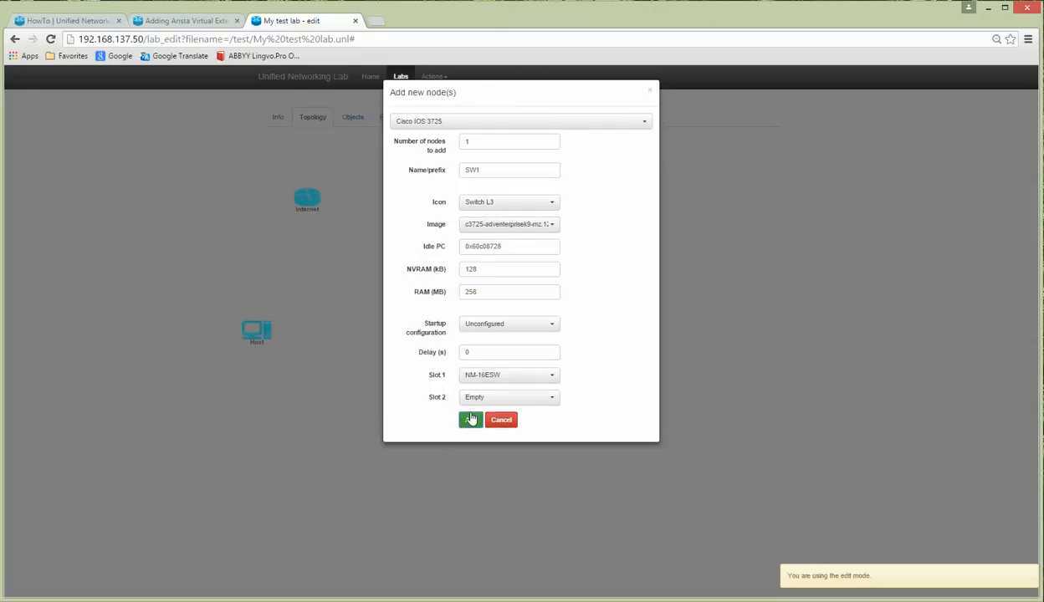
click(470, 417)
Step: Place SW1 below R1GW, move Host and R4 lower, and compare against the Visio diagram
drag(117, 183, 430, 296)
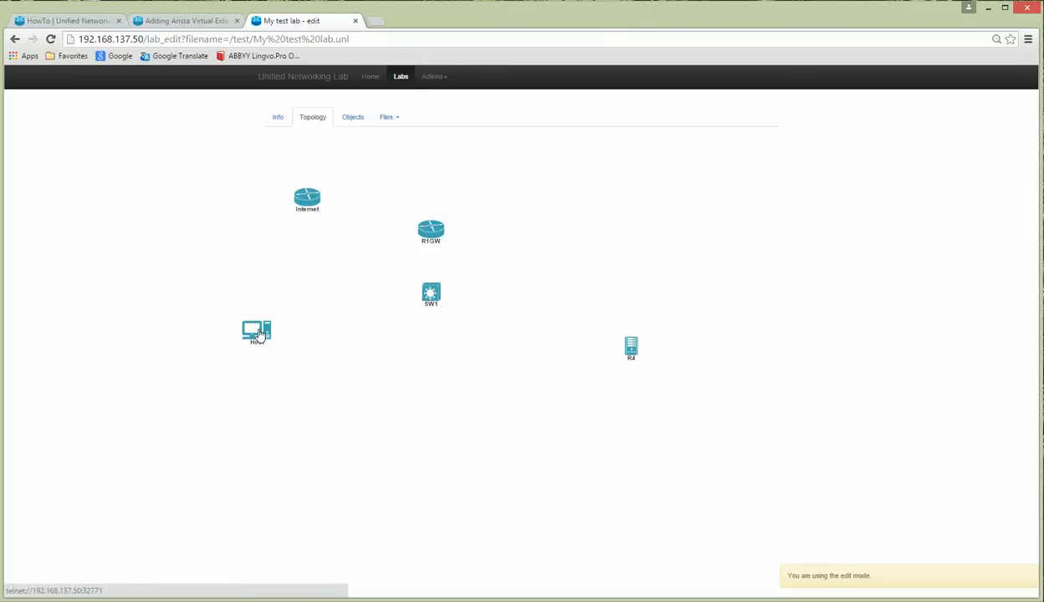
drag(261, 332, 260, 397)
drag(633, 356, 557, 404)
drag(270, 390, 325, 390)
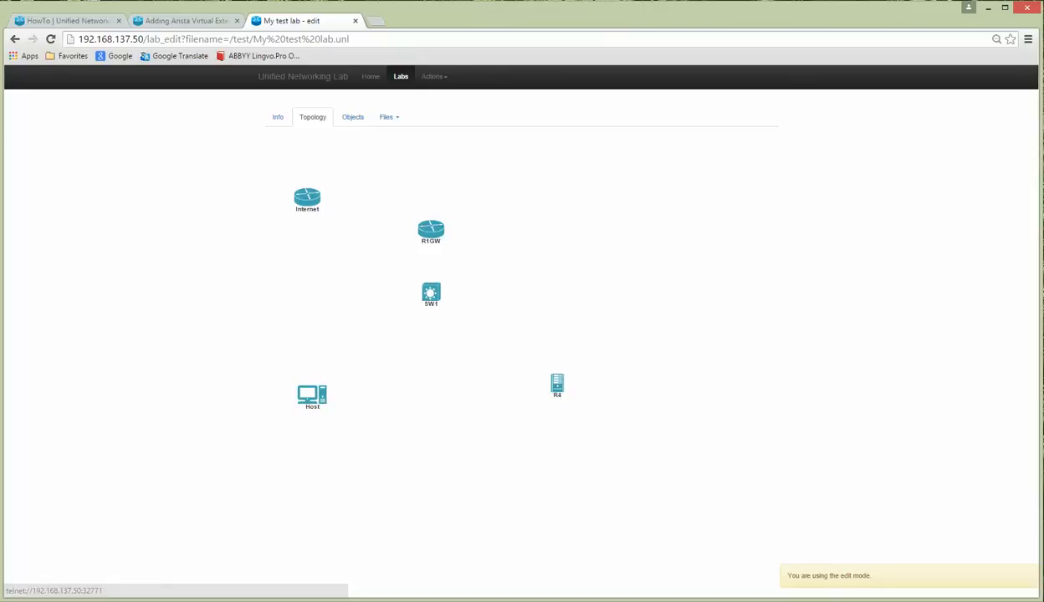
key(alt+Tab)
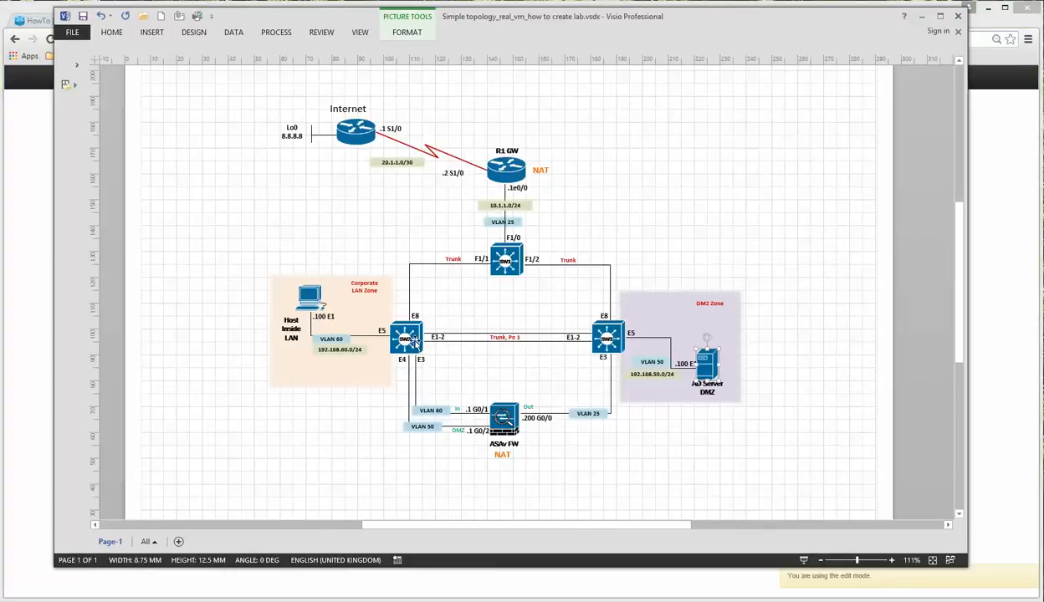
click(604, 334)
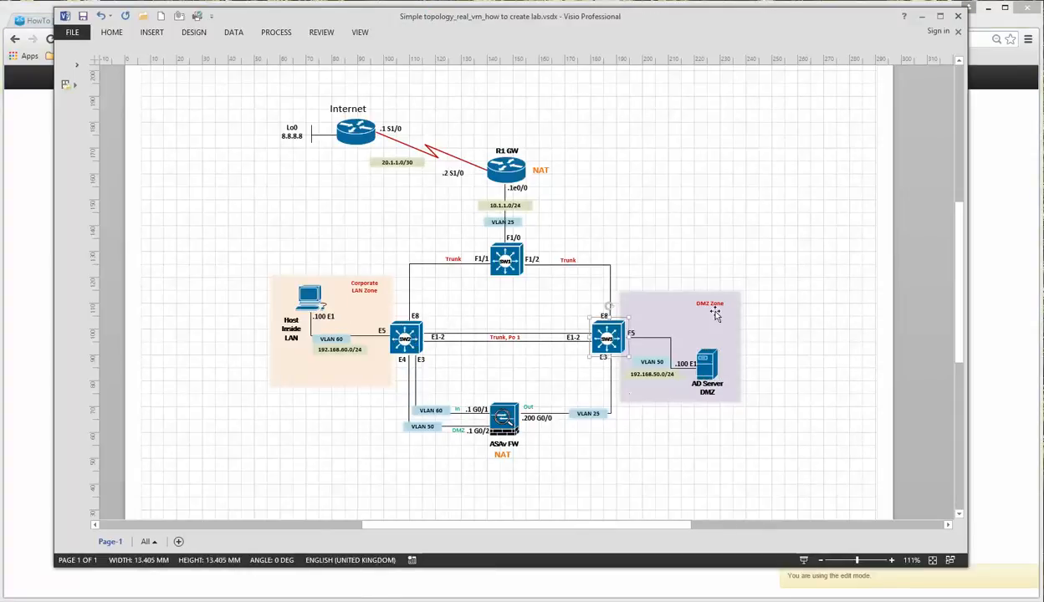
click(922, 21)
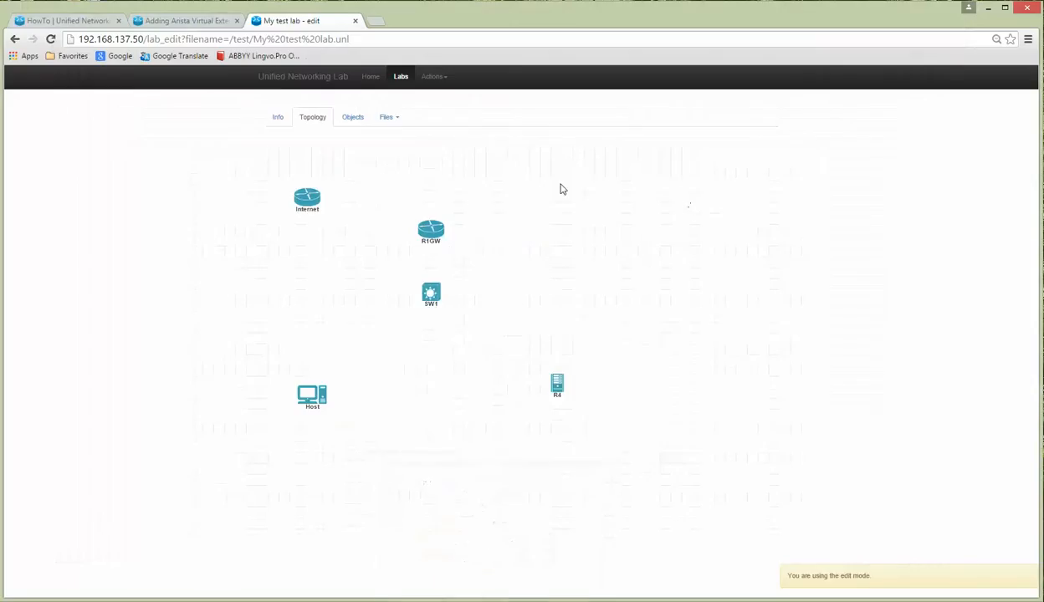
Step: Add an Arista vEOS node named SW with 17 Ethernet ports
click(433, 79)
click(442, 142)
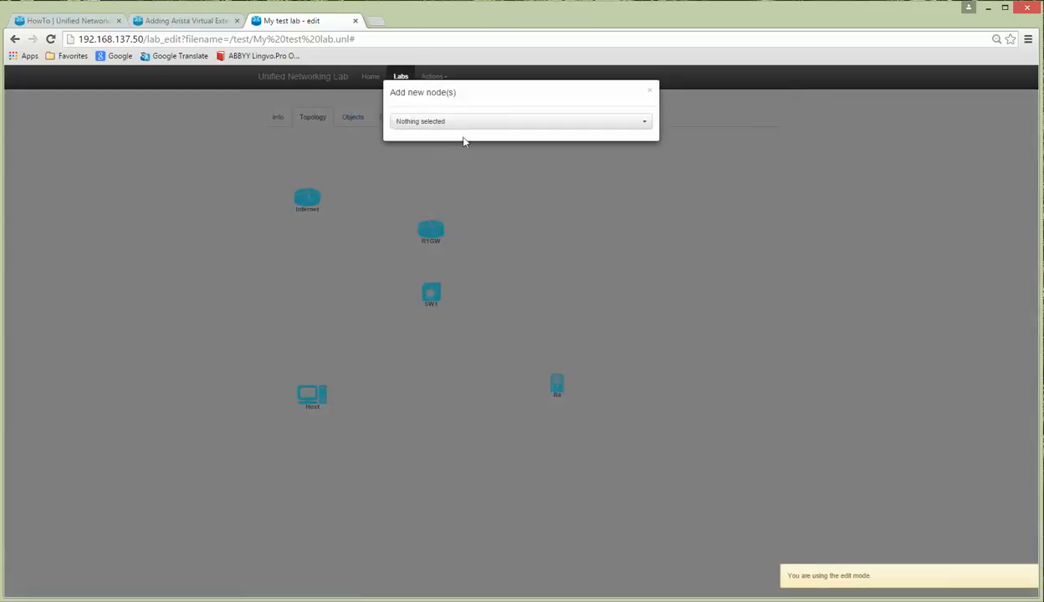
click(470, 124)
click(418, 206)
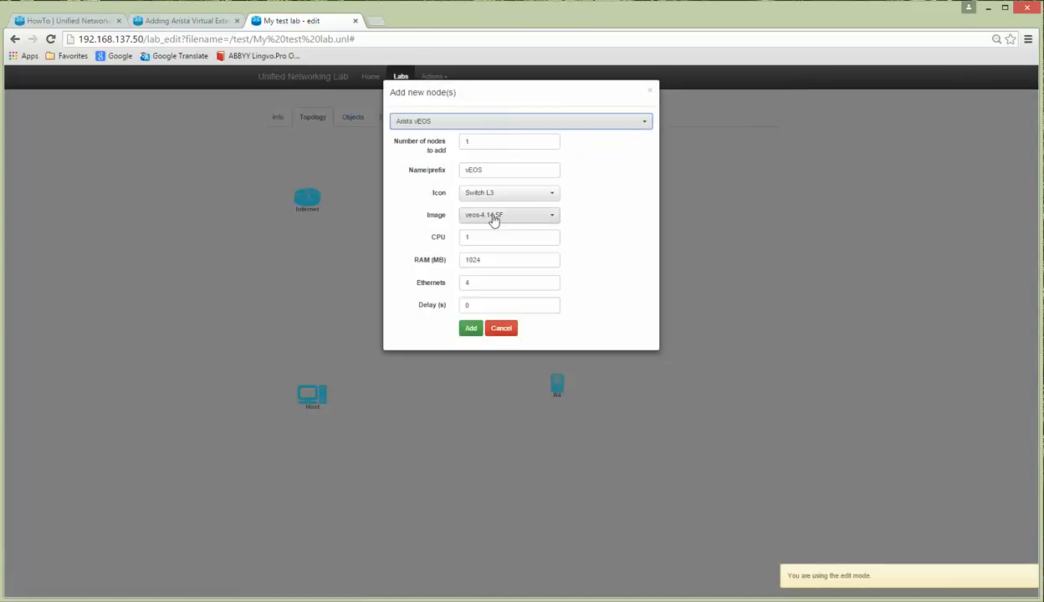
drag(481, 169, 457, 168)
text(SW)
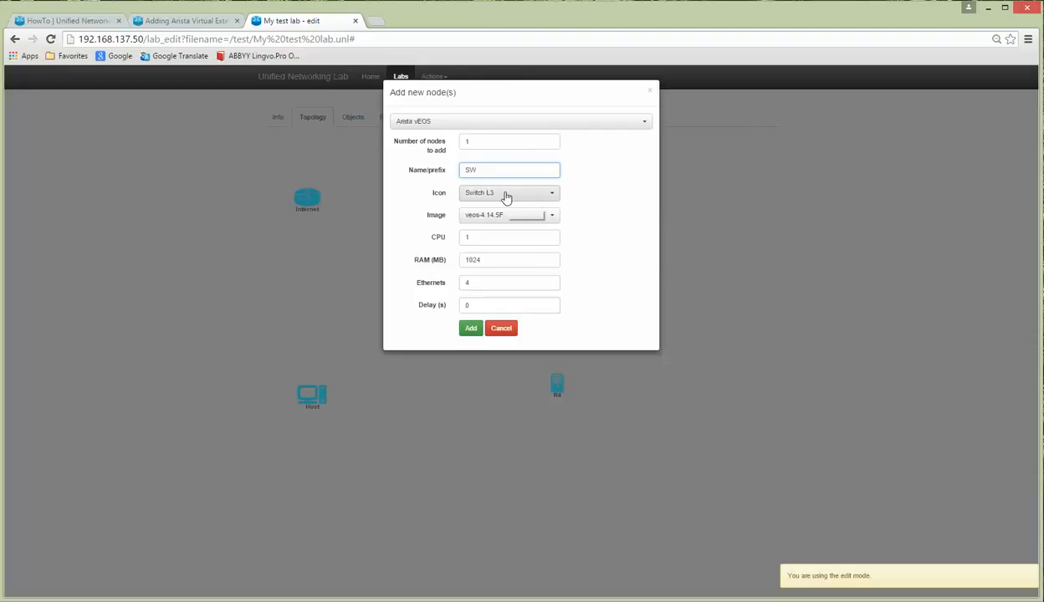
drag(487, 283, 426, 299)
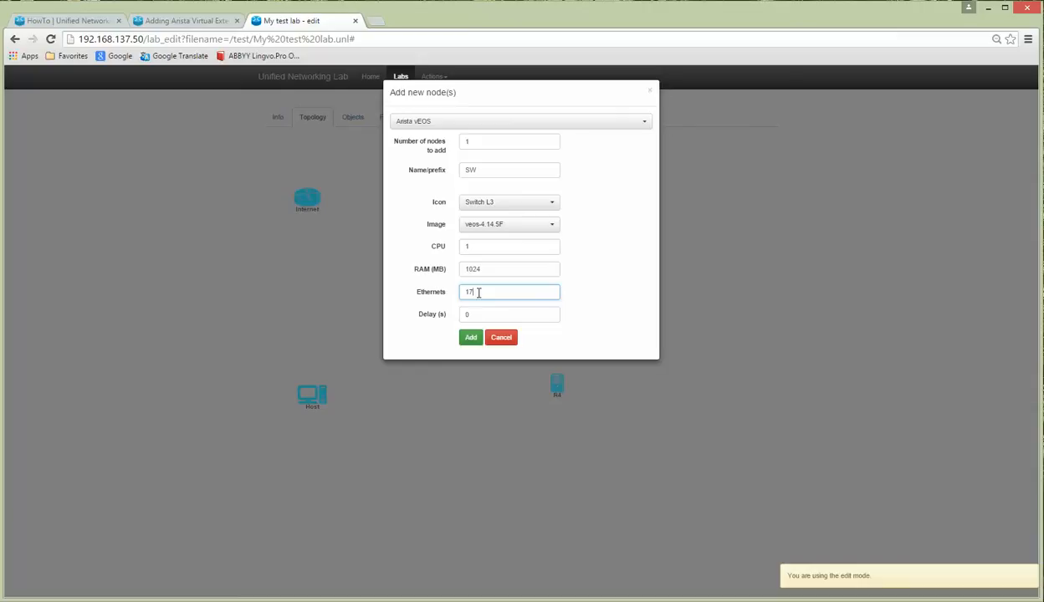
click(471, 338)
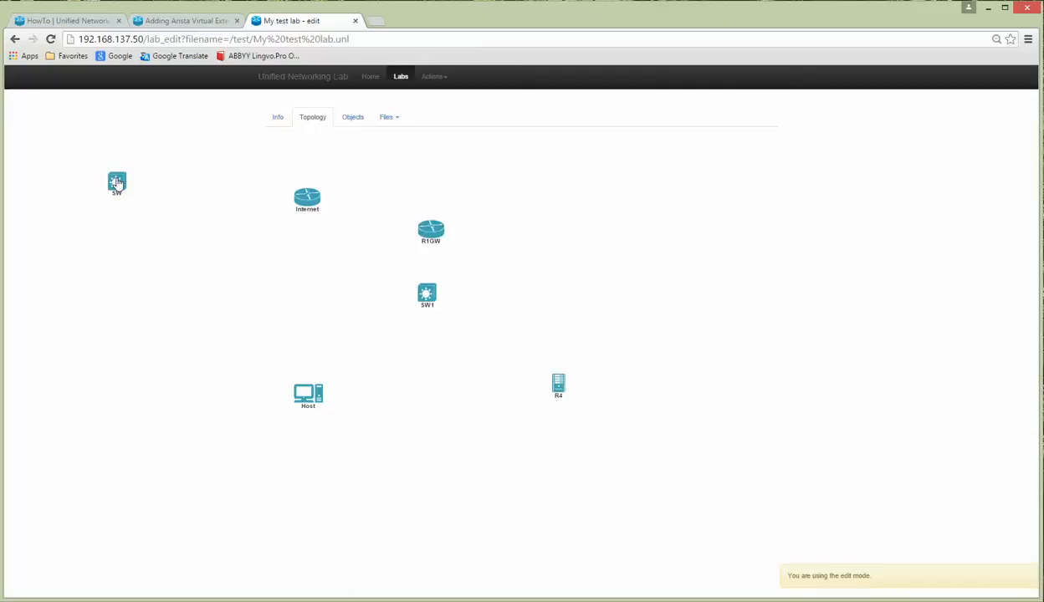
Step: Place the new switch below SW1 and rename it SW2
drag(117, 183, 365, 351)
right_click(365, 351)
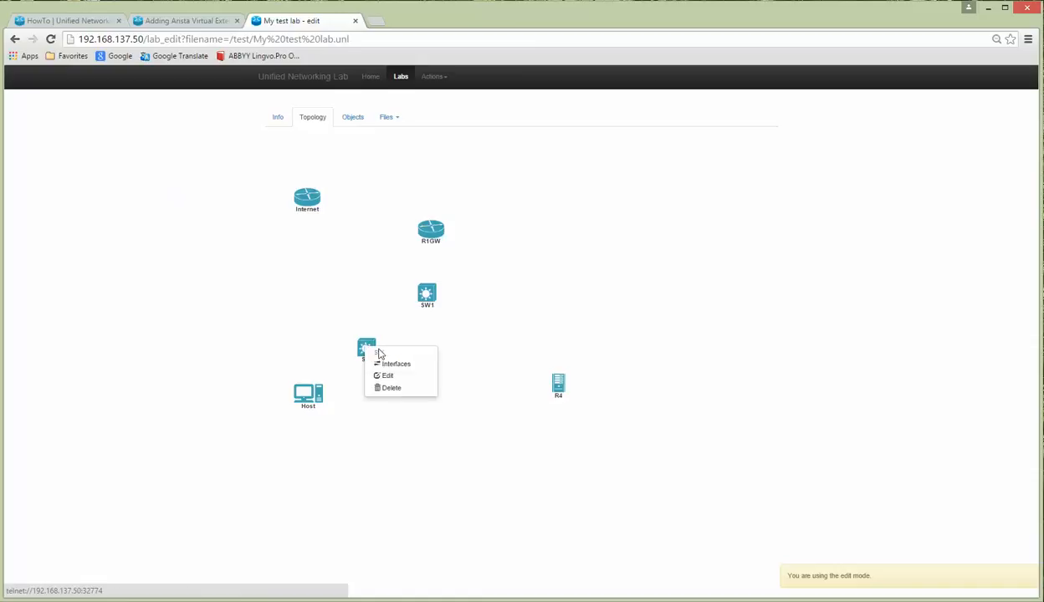
click(386, 373)
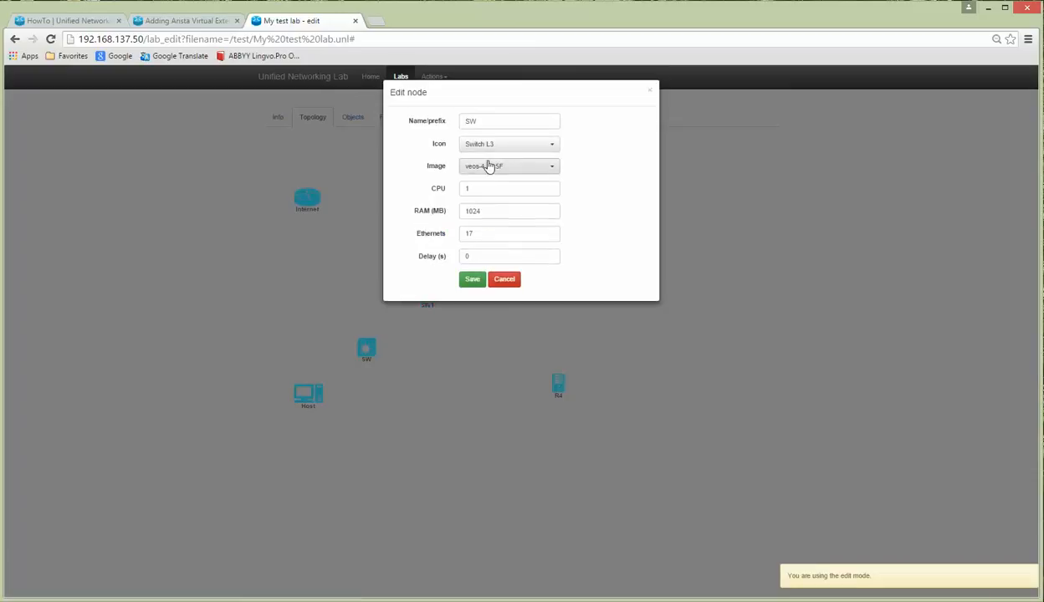
click(490, 121)
text(2)
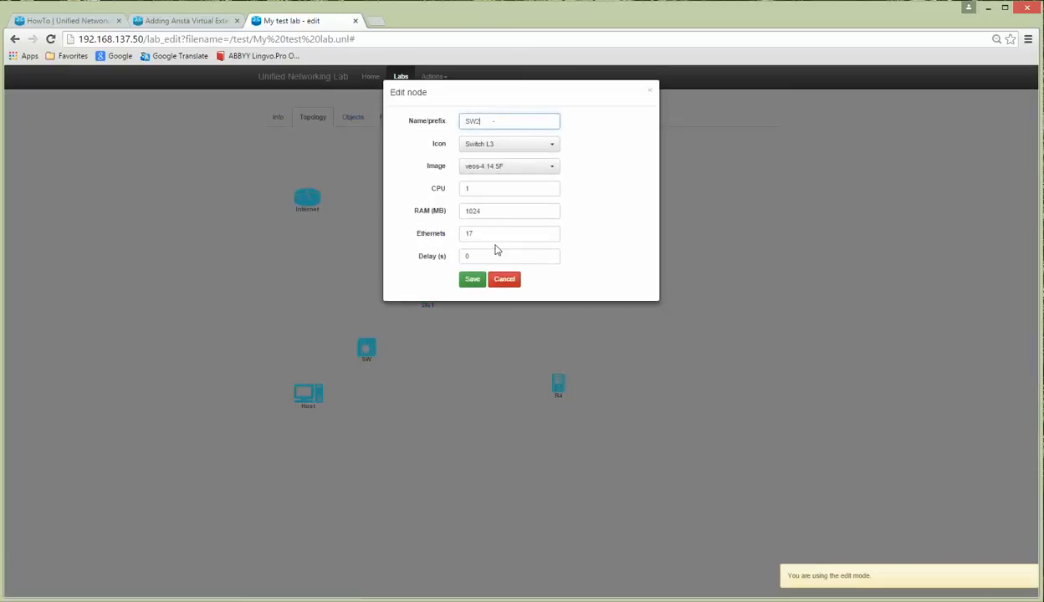
click(470, 281)
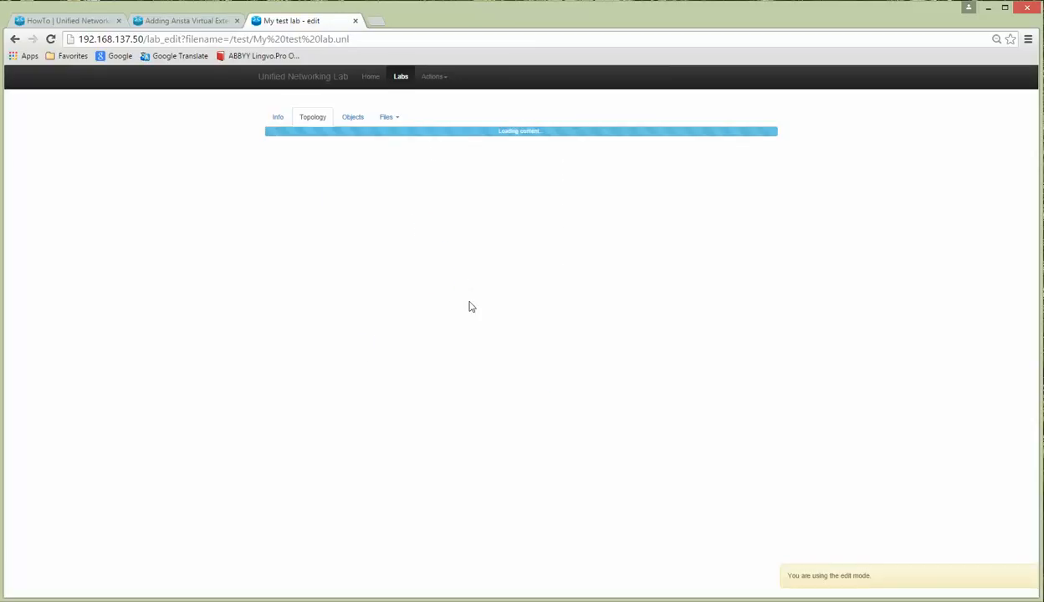
click(433, 77)
Step: Add a third Arista vEOS switch, SW3, to the lab
click(451, 142)
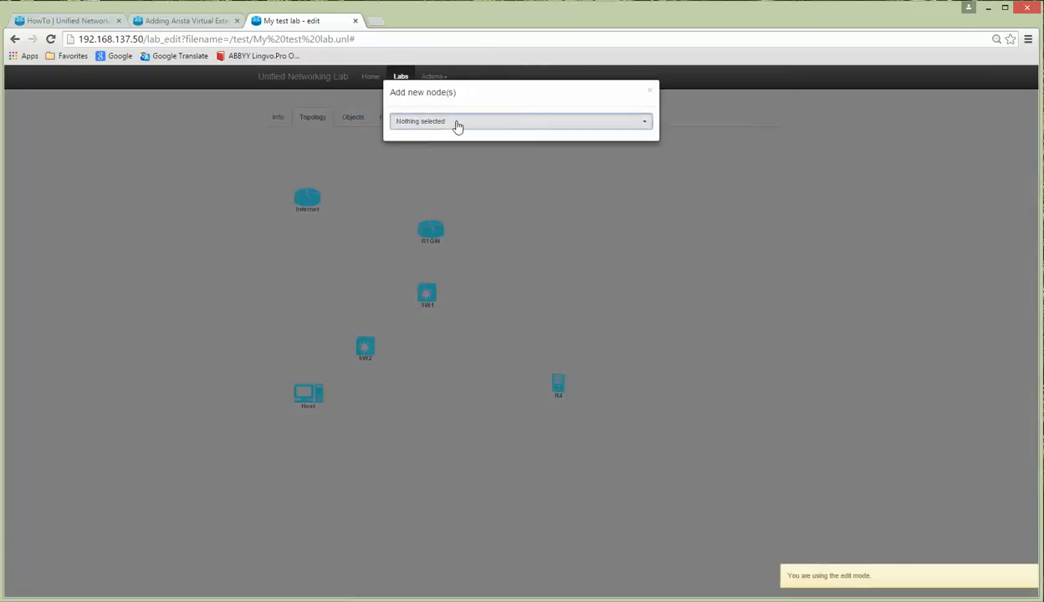
click(456, 121)
click(447, 199)
click(438, 170)
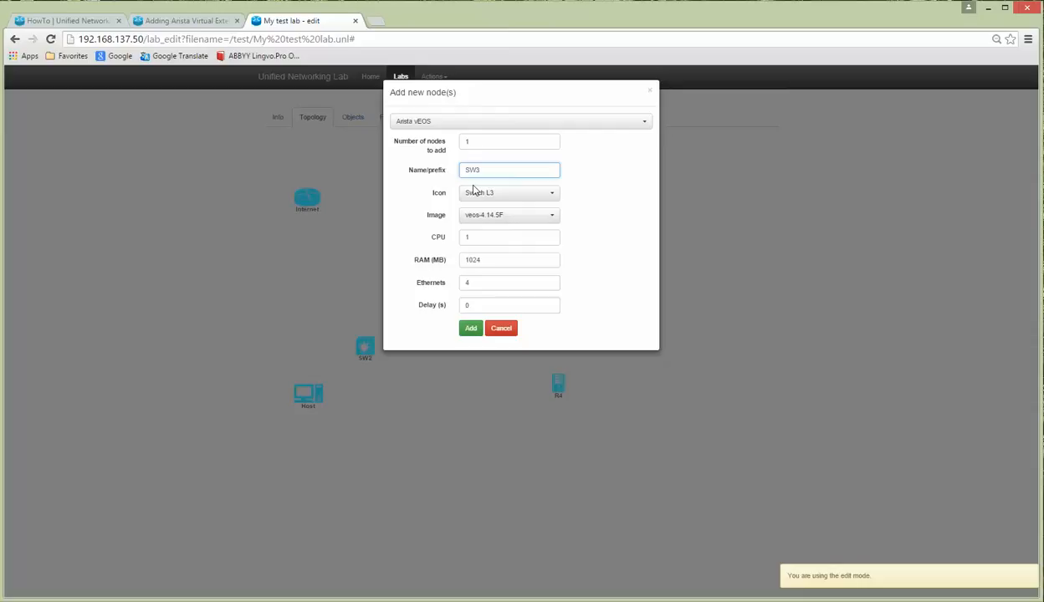
double_click(490, 281)
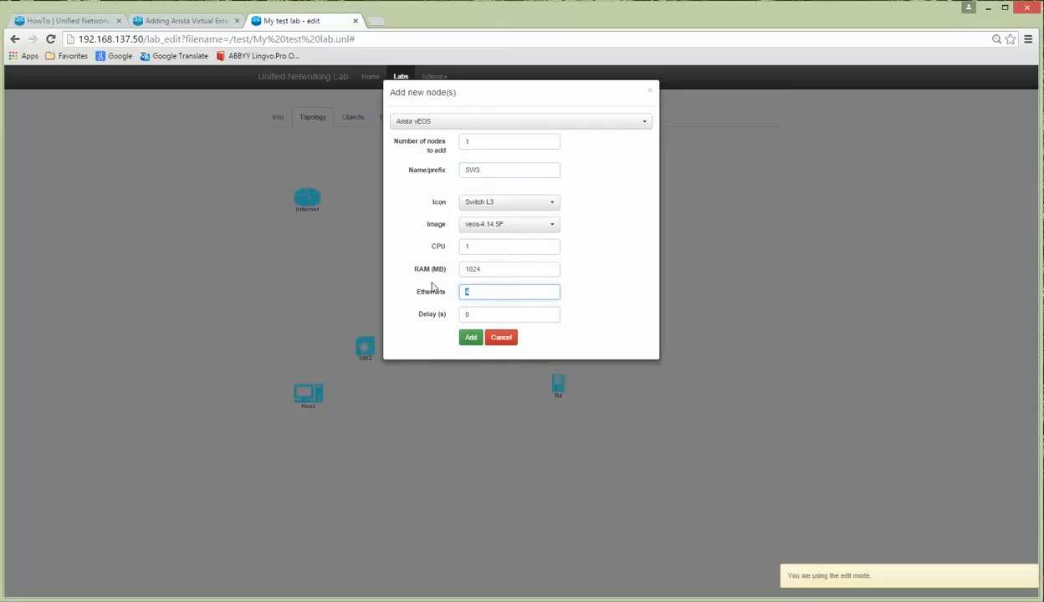
text(17)
click(471, 339)
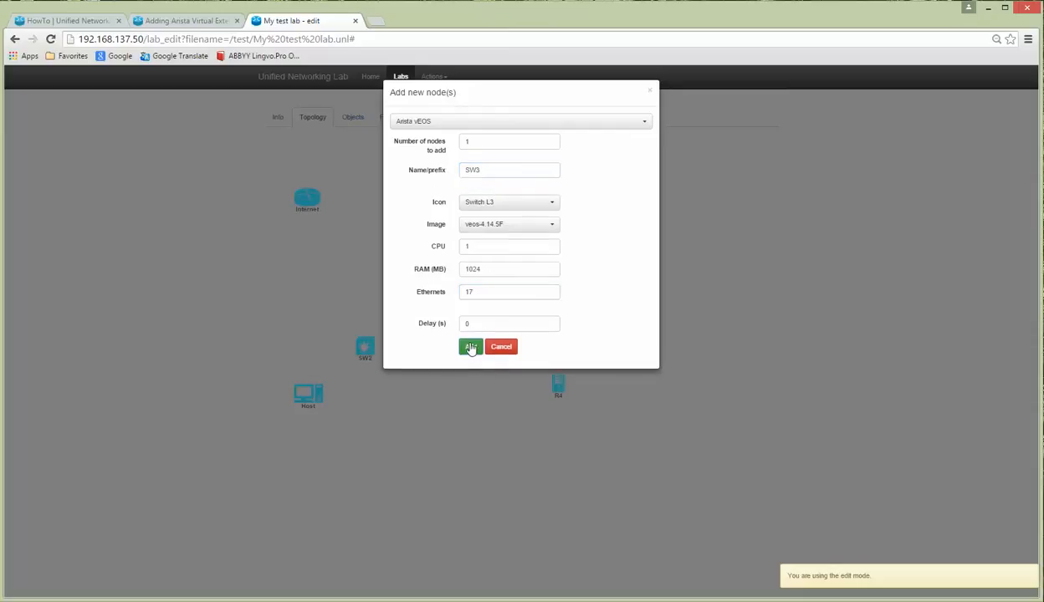
Step: Place SW3 right of SW2 and line up Host, SW2, SW3 and R4 in one row
drag(117, 186, 477, 339)
drag(309, 402, 281, 356)
drag(485, 344, 494, 363)
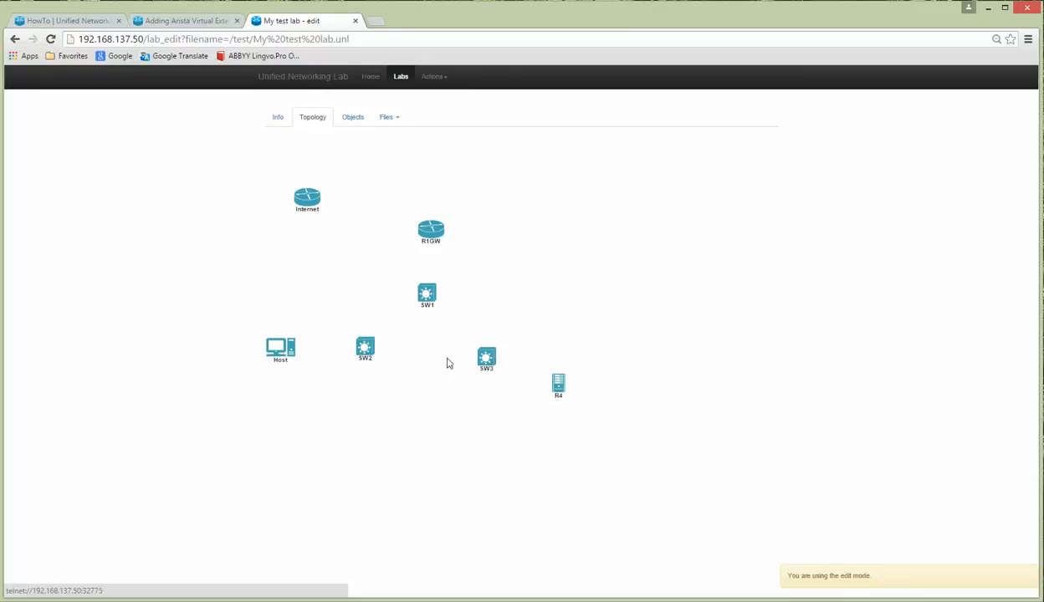
drag(365, 358, 364, 370)
drag(277, 354, 277, 364)
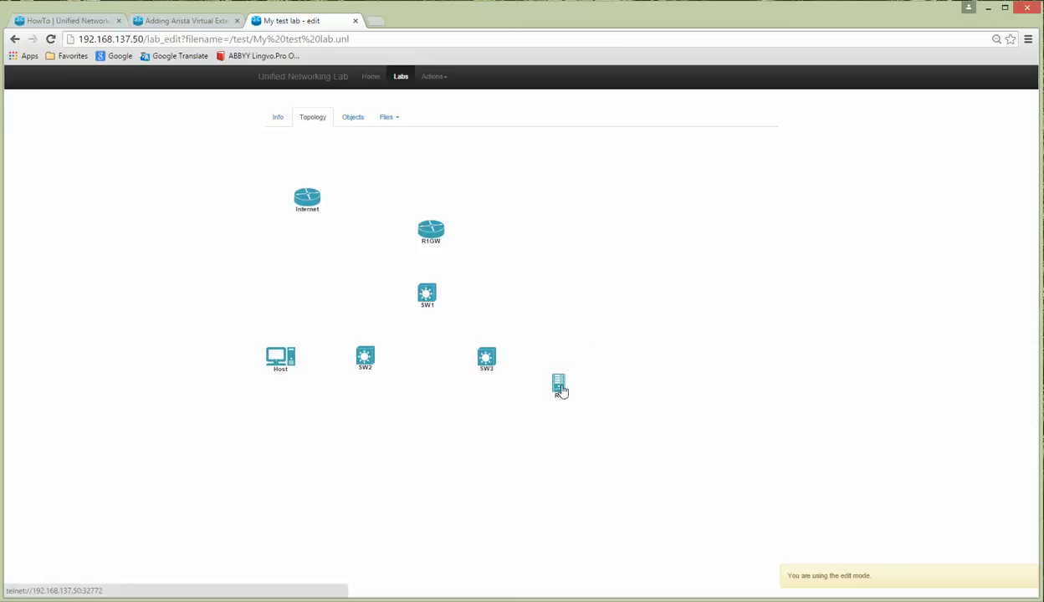
drag(559, 386, 559, 360)
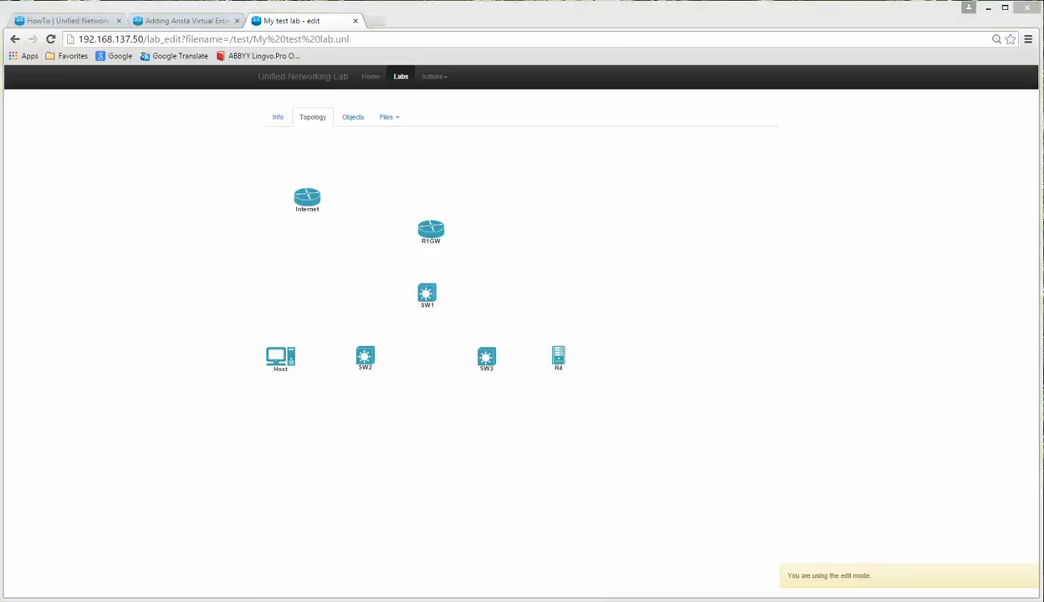
click(472, 600)
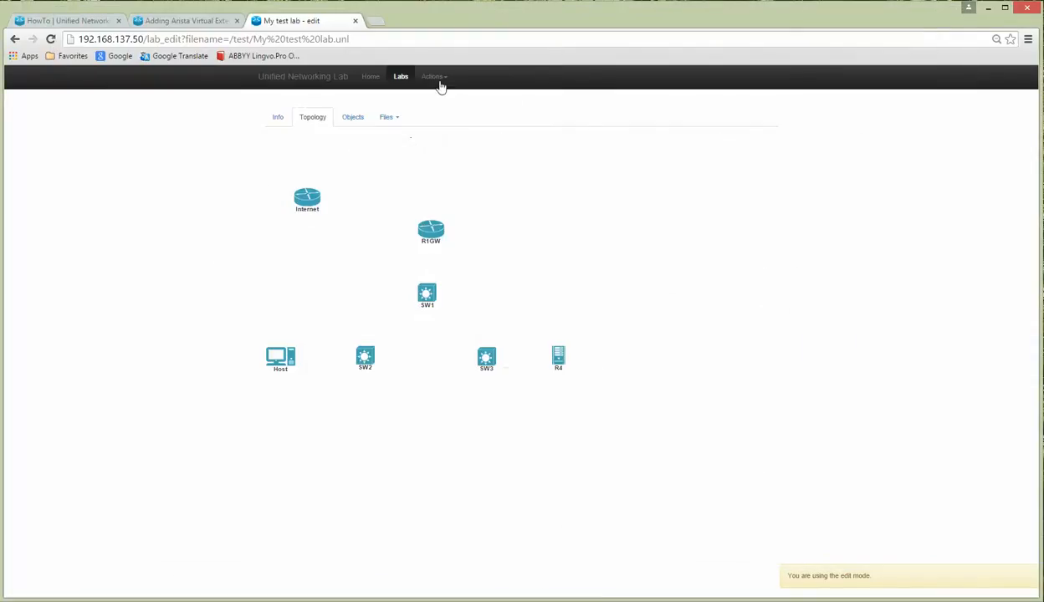
Step: Add a Cisco ASAv node with 5 Ethernets and place it below SW1 between SW2 and SW3
click(434, 77)
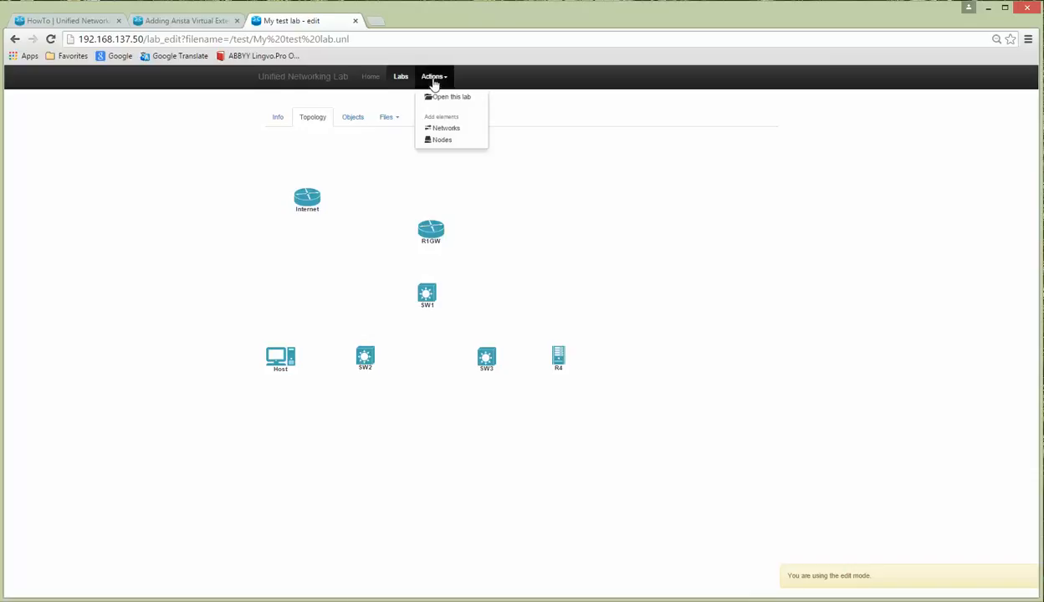
click(433, 142)
click(458, 126)
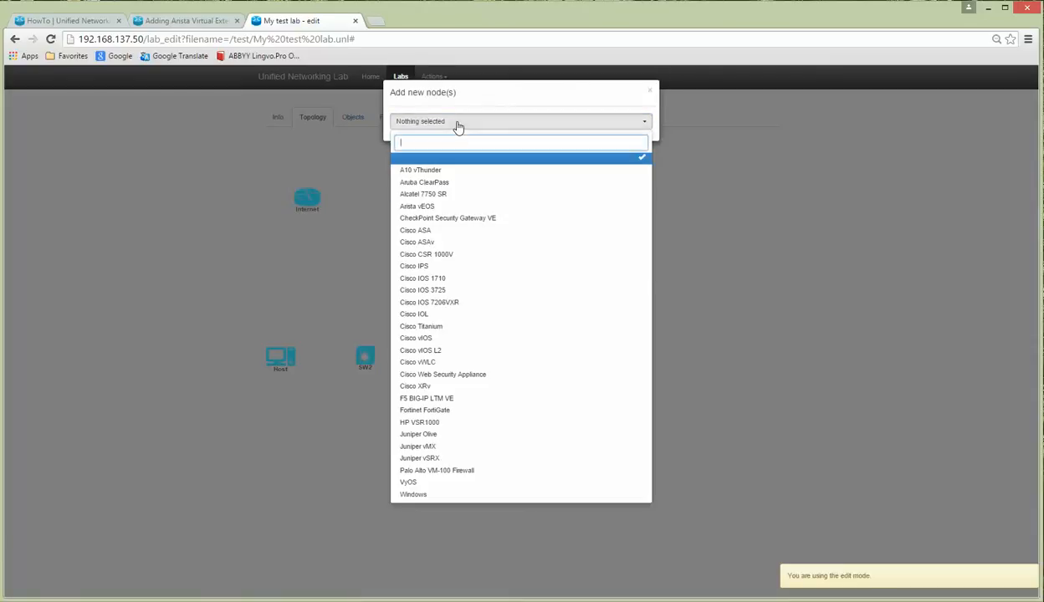
click(430, 244)
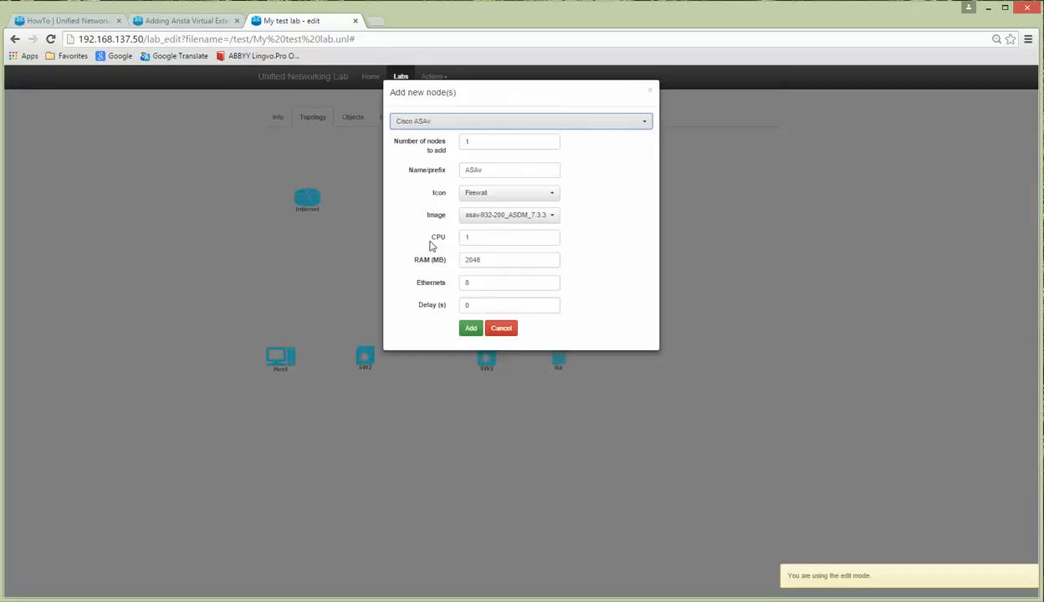
click(468, 282)
double_click(468, 283)
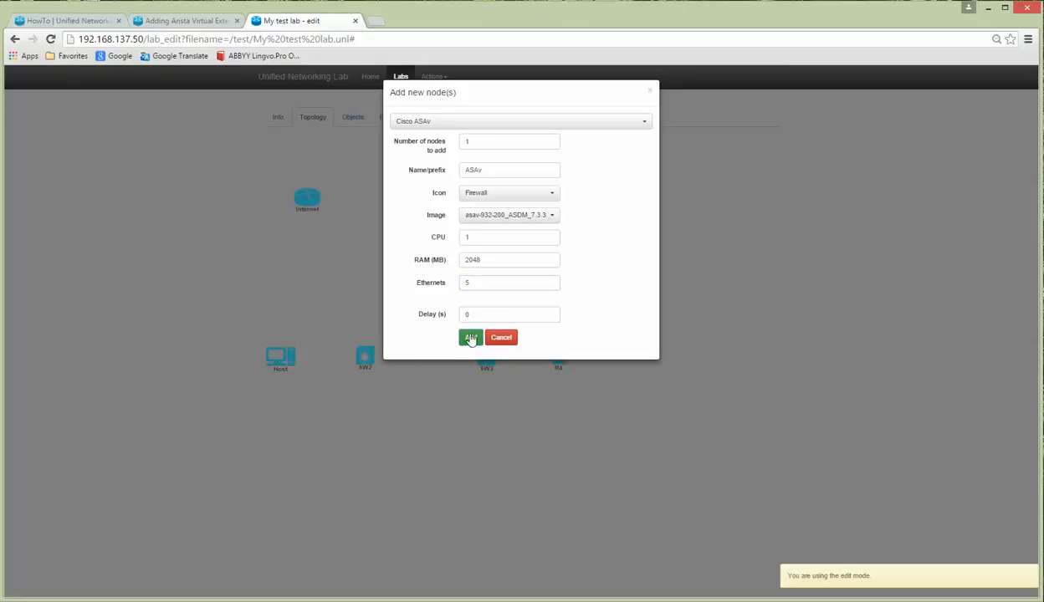
click(470, 331)
drag(121, 180, 425, 435)
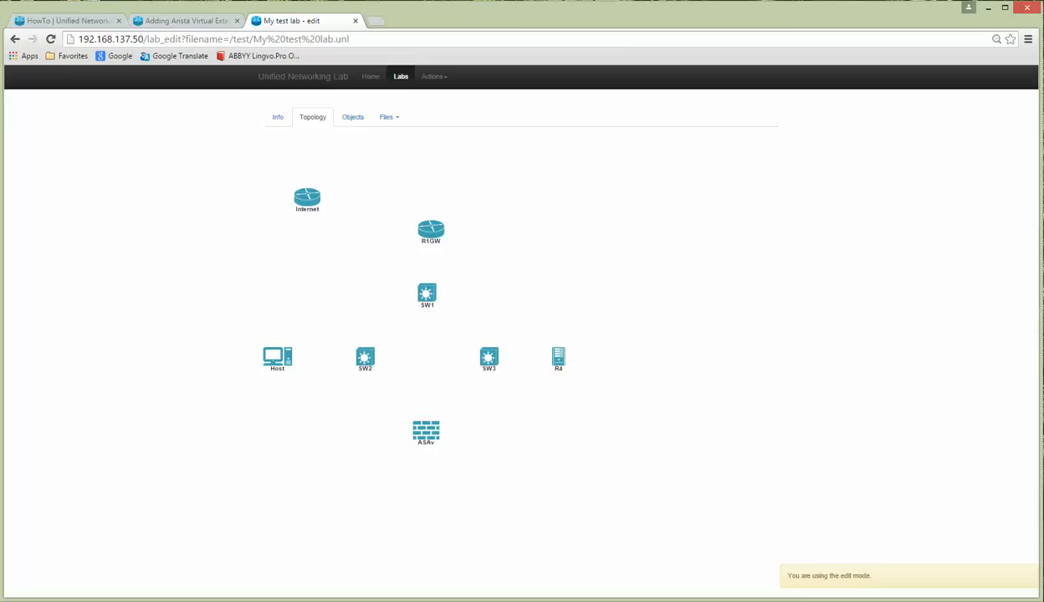
click(466, 548)
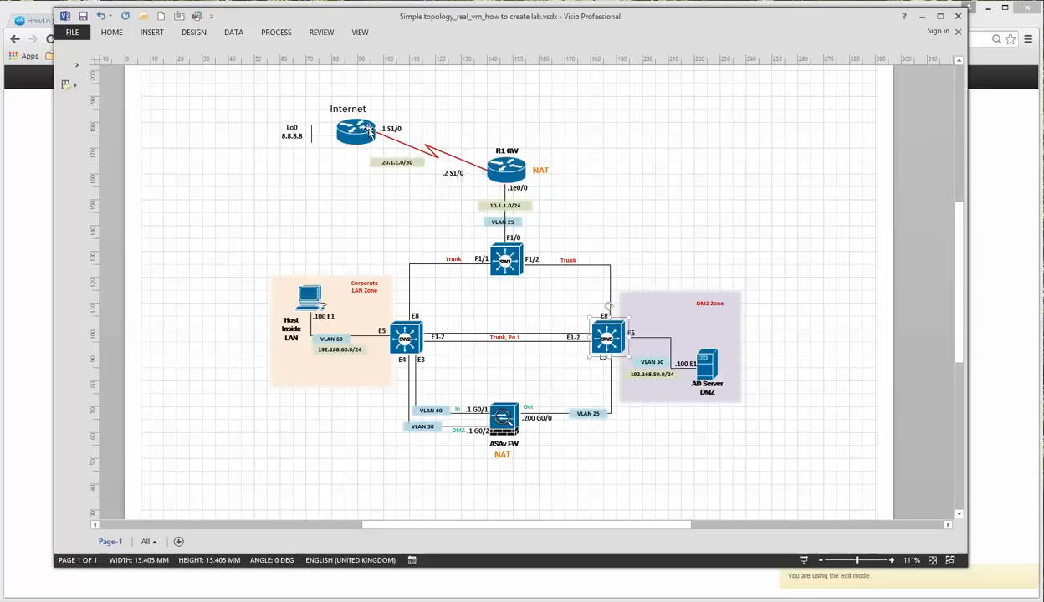
Step: Check the Visio links: SW2–SW1 trunk, Po 1, SW3–ASA G0/0, Host–SW2 E5, SW3 E5–AD server
click(504, 194)
click(443, 263)
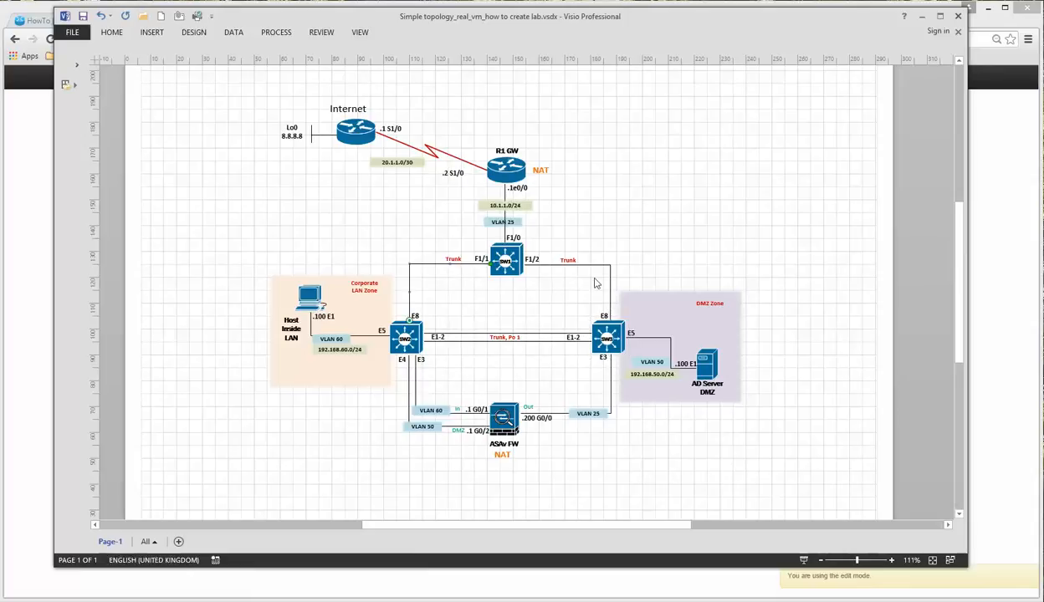
click(548, 338)
click(596, 368)
click(459, 411)
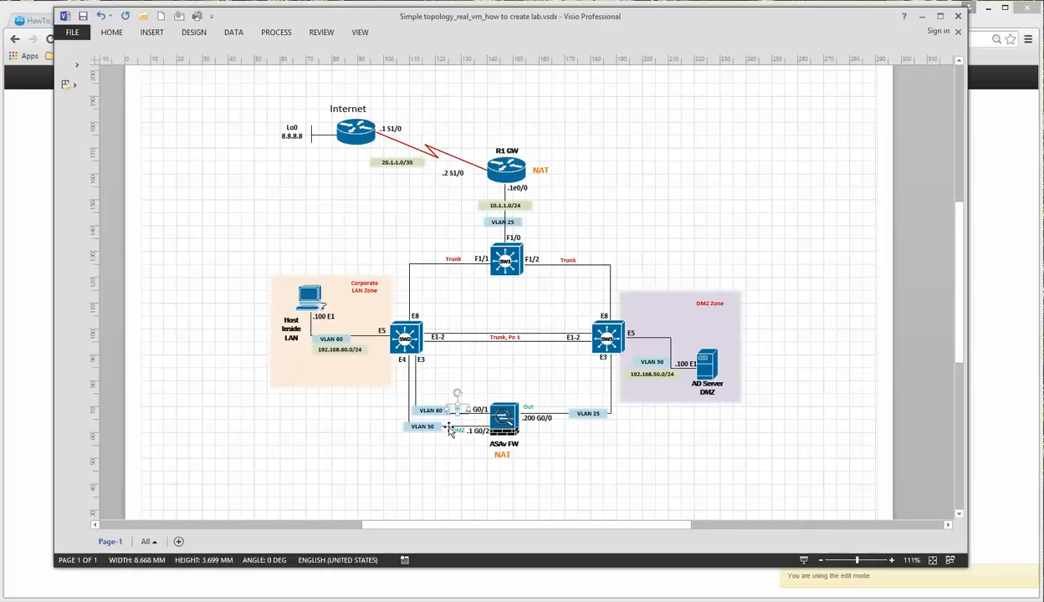
click(356, 335)
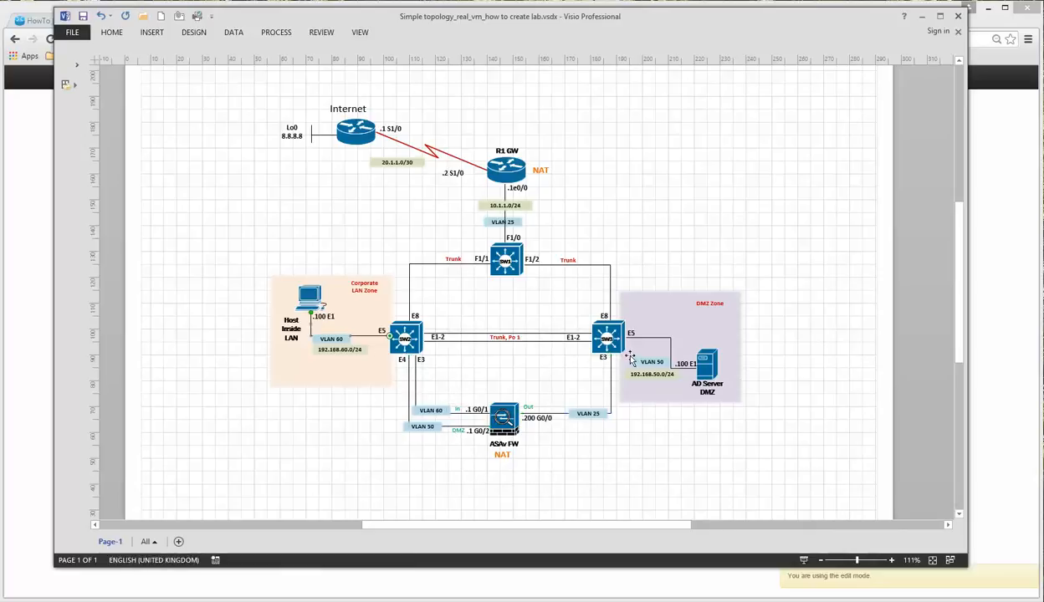
click(663, 339)
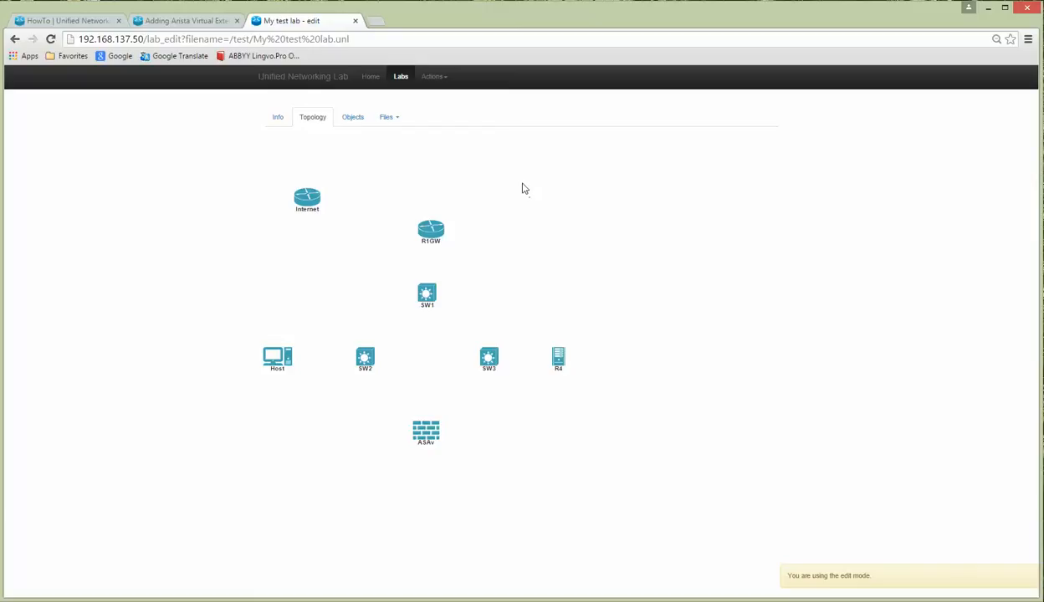
Step: Add a bridge network named R1-SW1 to the lab
click(433, 78)
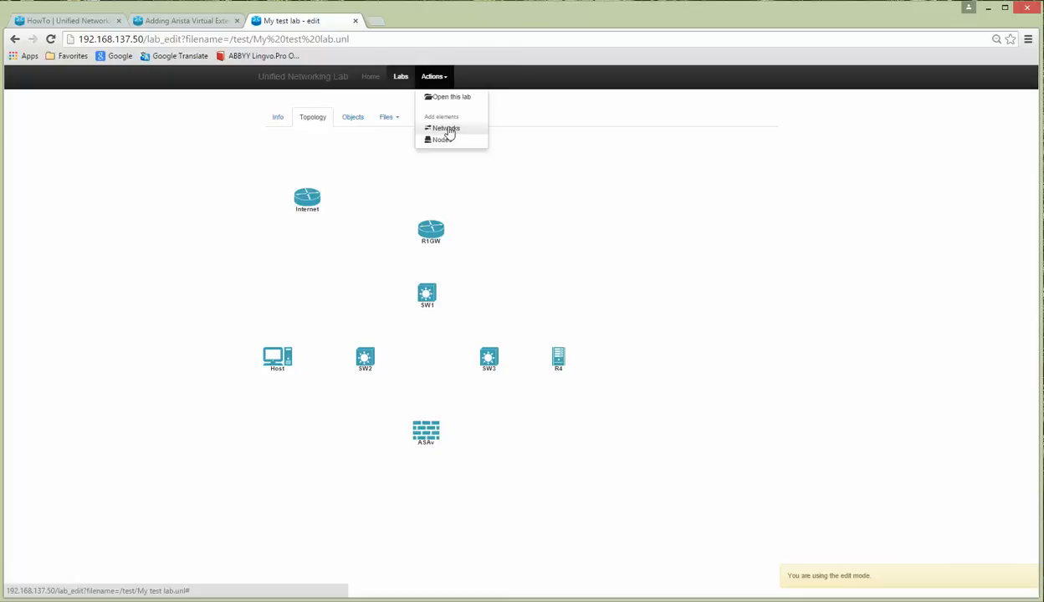
click(449, 131)
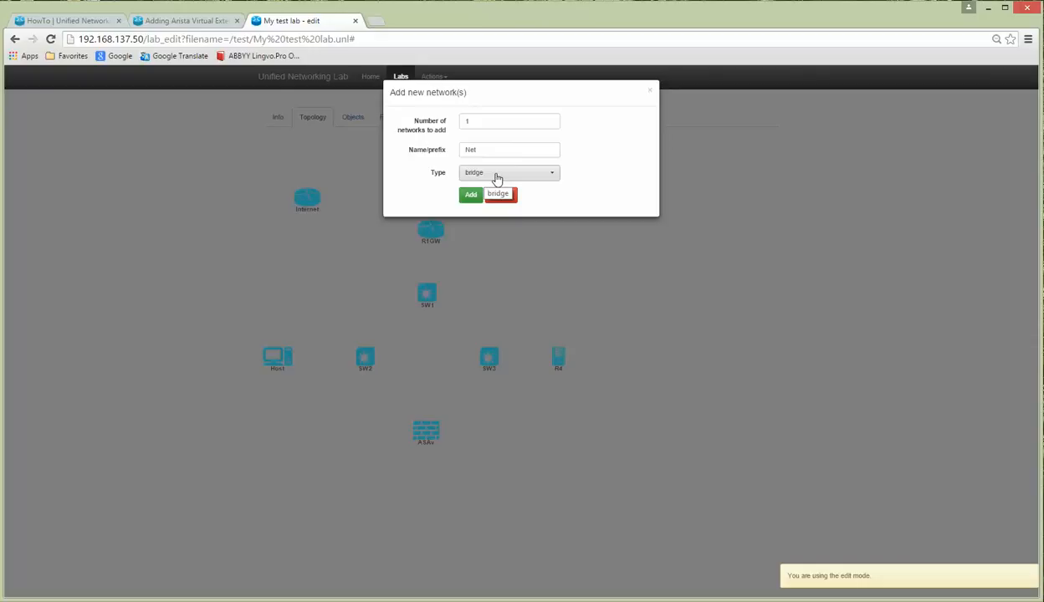
click(497, 178)
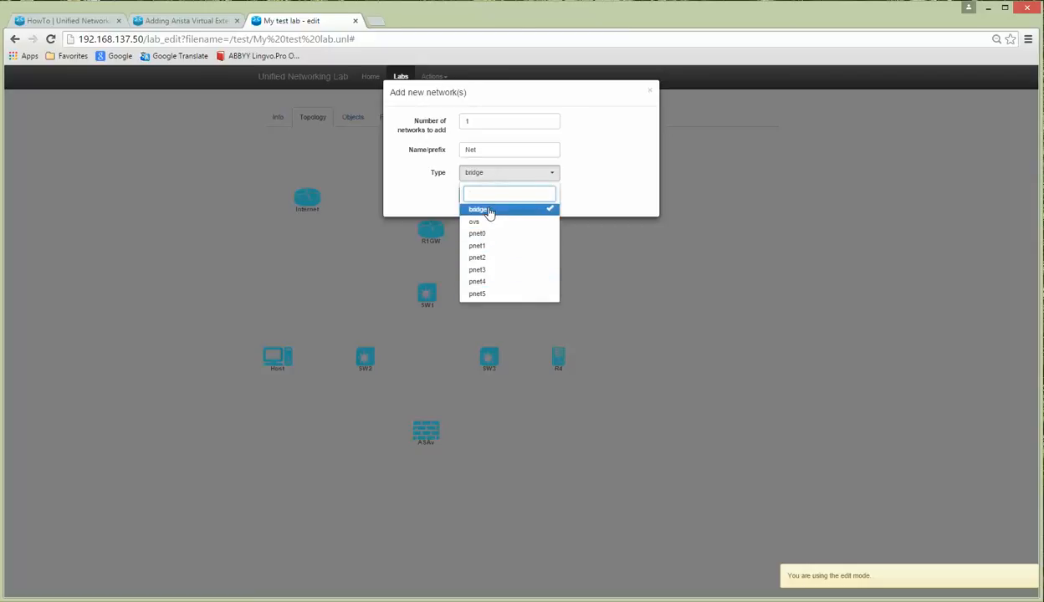
click(489, 212)
drag(490, 149, 448, 155)
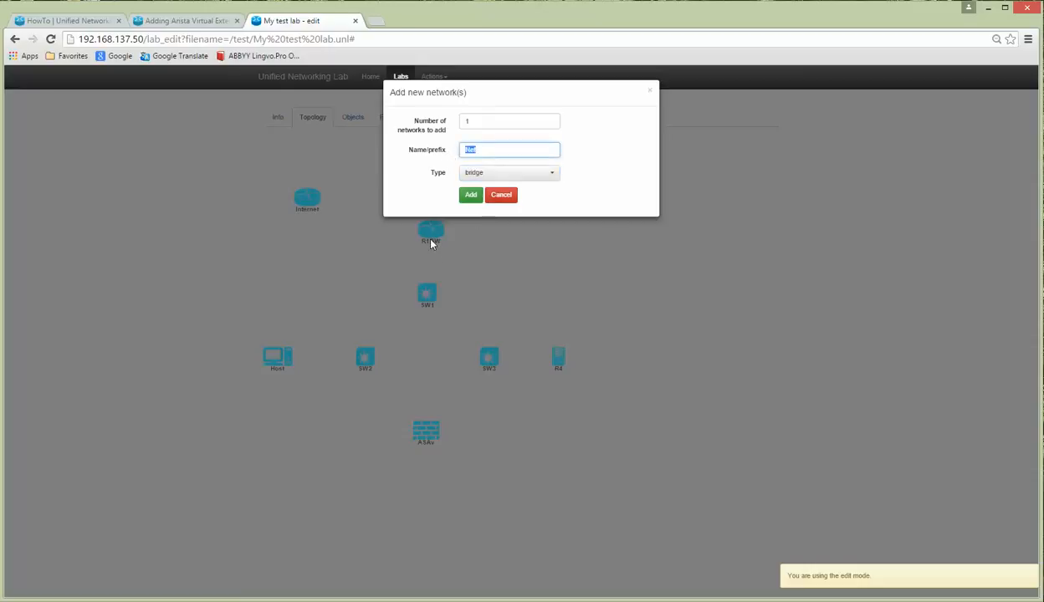
key(alt+Tab)
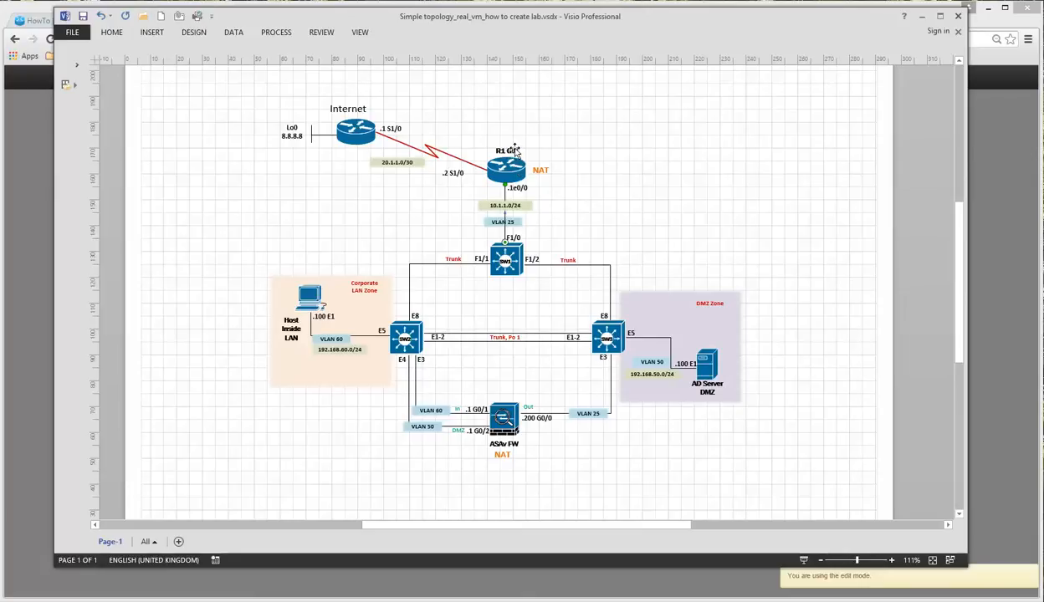
click(923, 18)
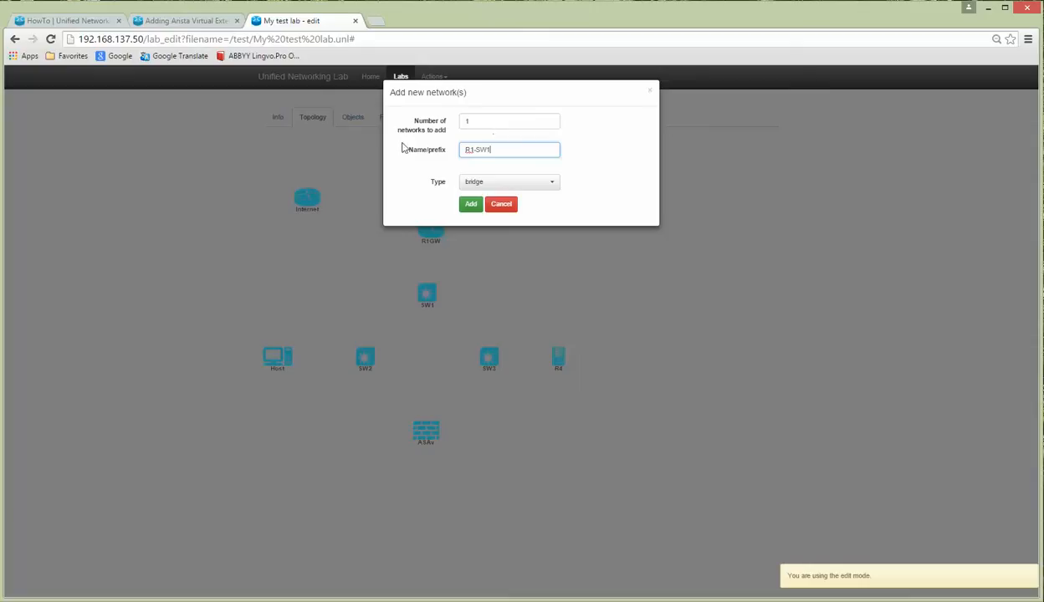
click(471, 206)
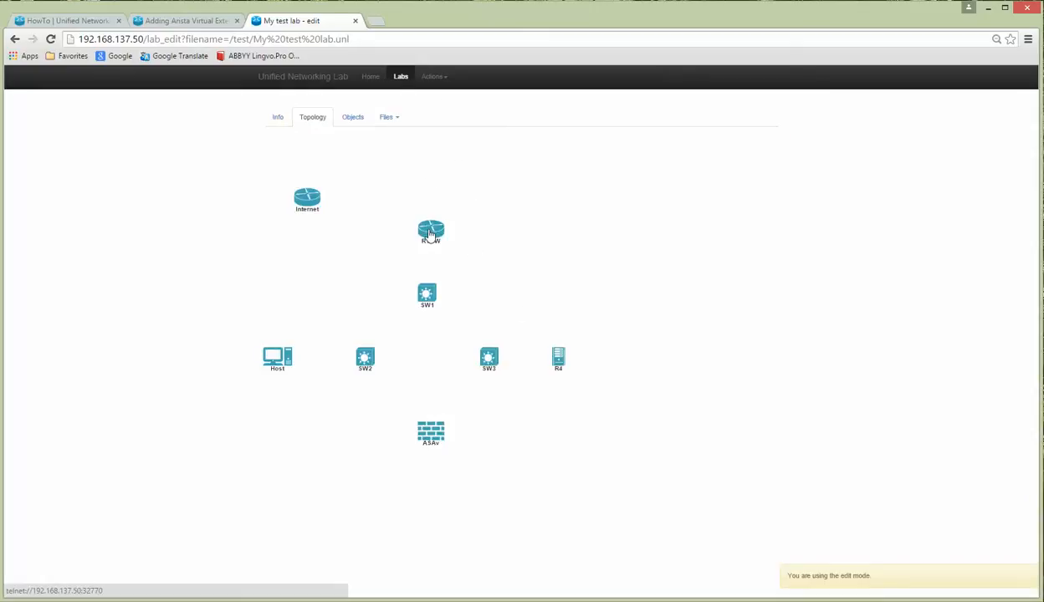
Step: Attach R1GW's e0/0 interface to the R1-SW1 network
right_click(430, 235)
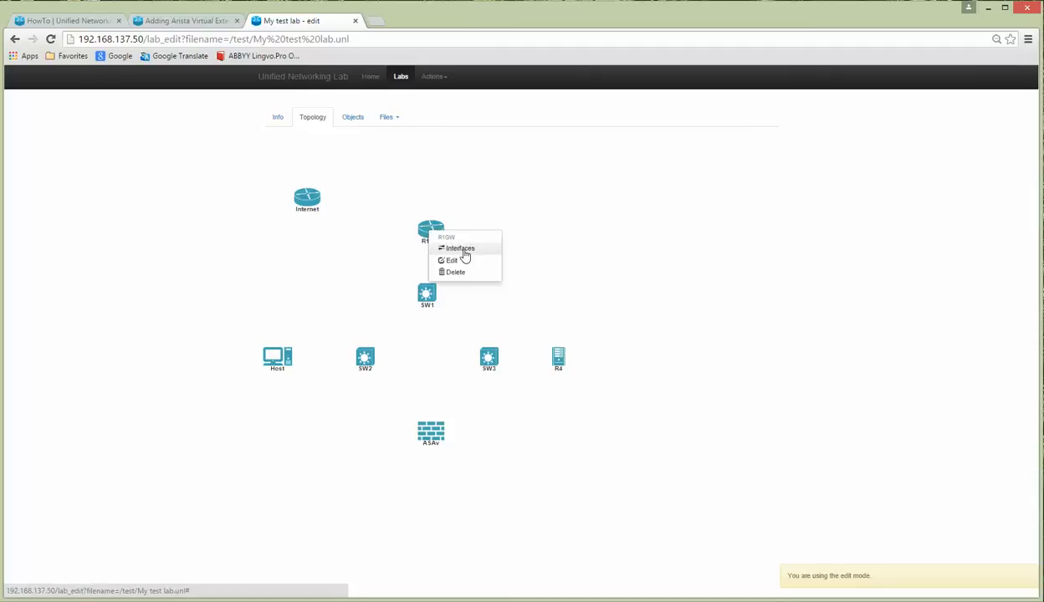
click(586, 234)
right_click(434, 231)
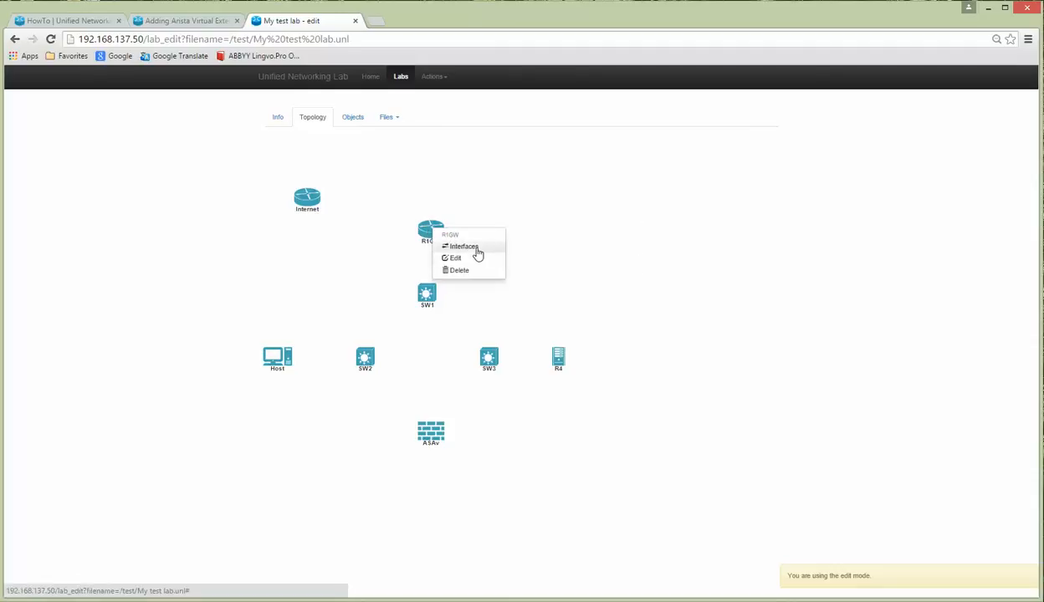
click(476, 251)
click(503, 124)
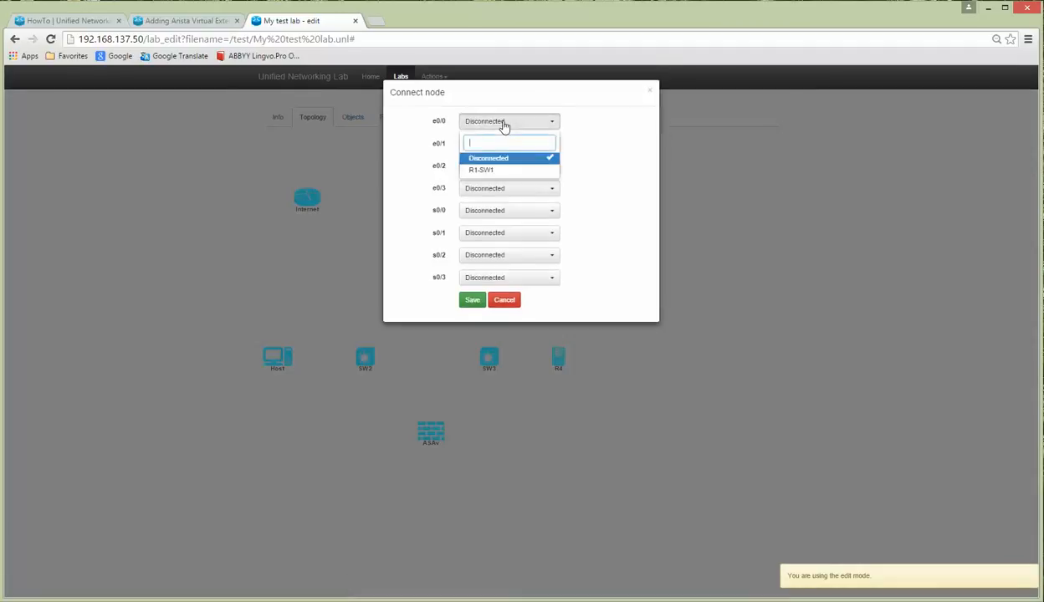
click(491, 173)
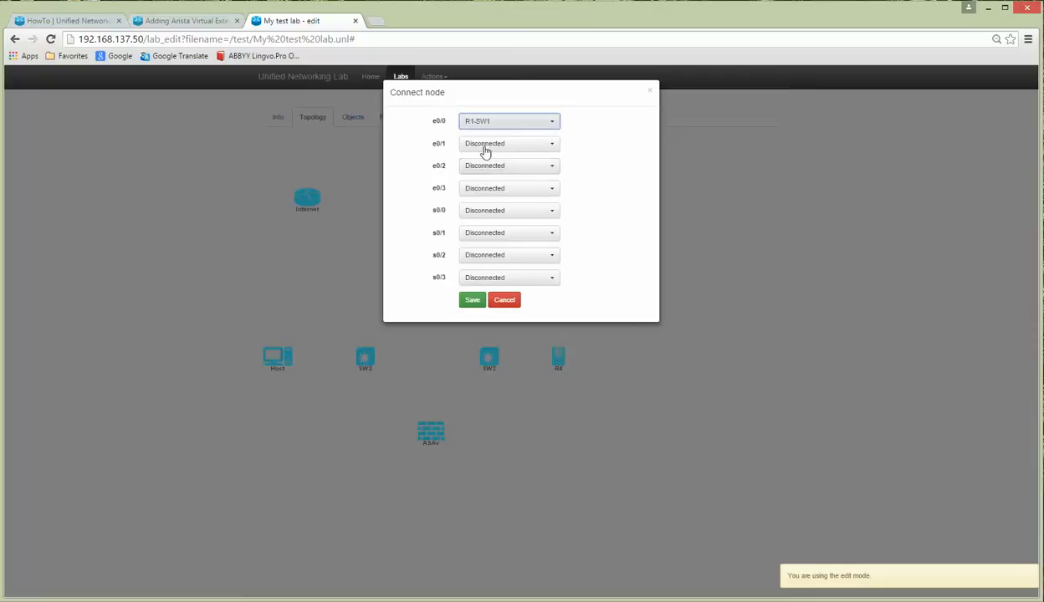
click(472, 300)
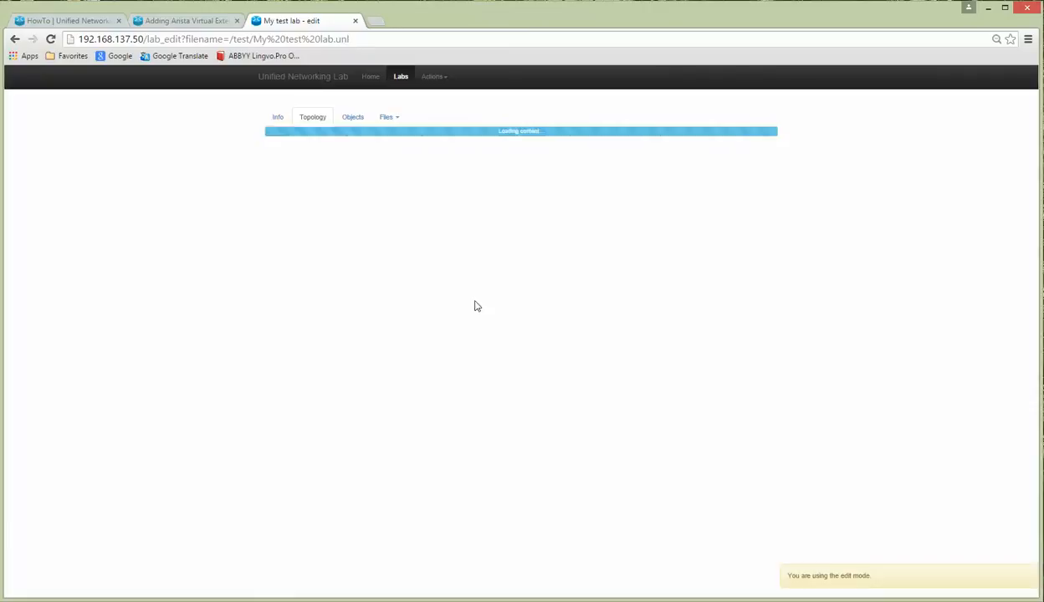
Step: Attach SW1's fa1/0 interface to R1-SW1, completing the R1GW–SW1 link
right_click(427, 295)
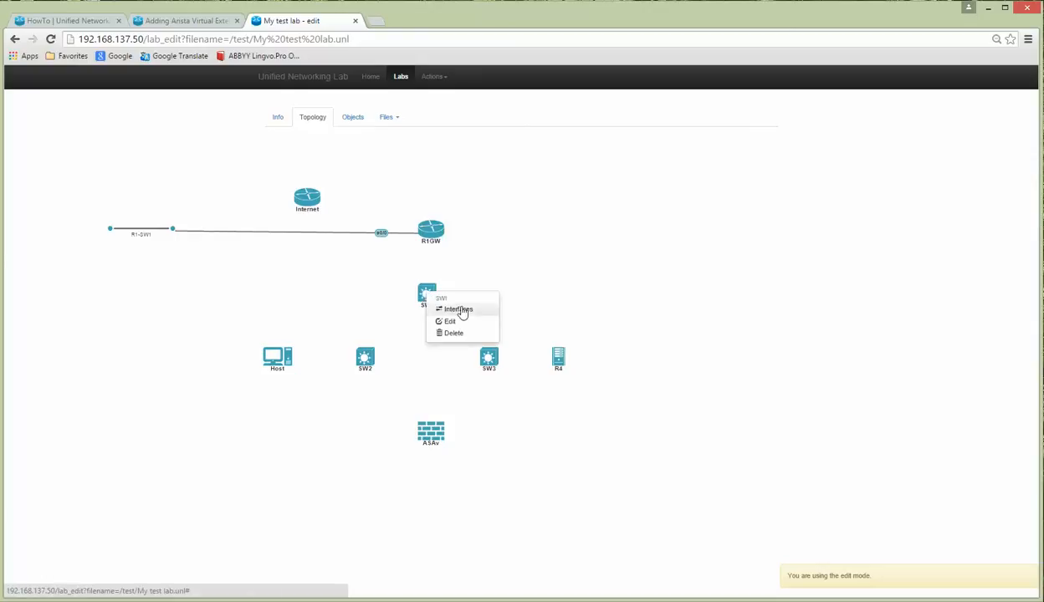
click(460, 310)
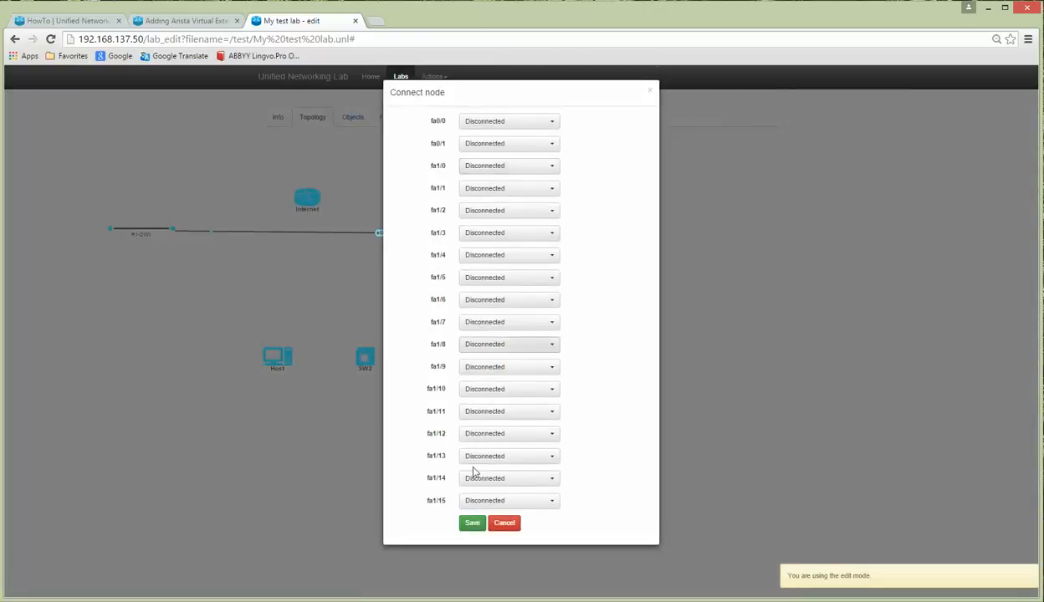
click(482, 601)
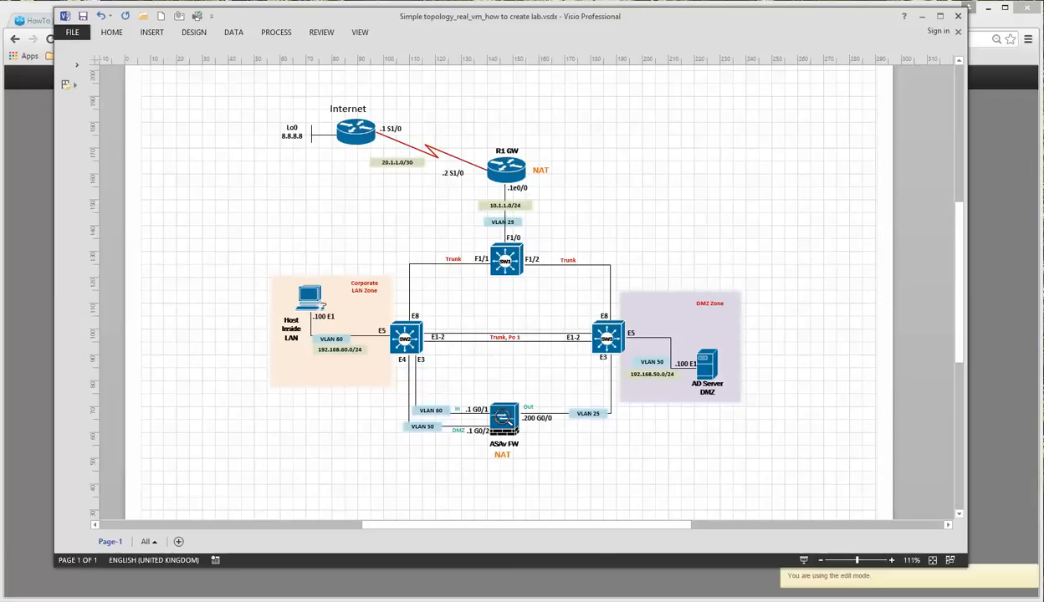
click(509, 601)
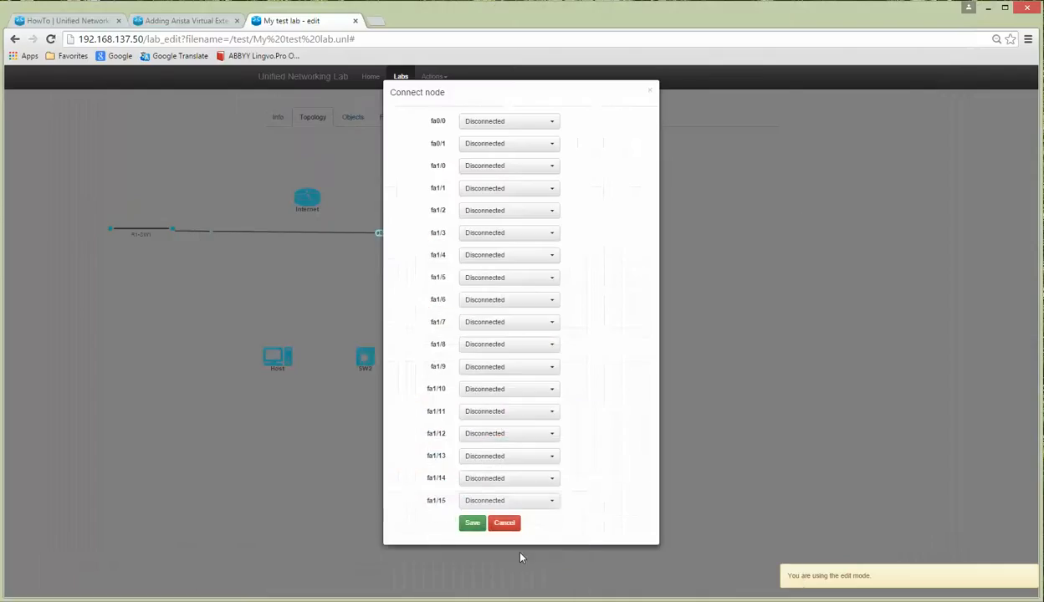
click(486, 172)
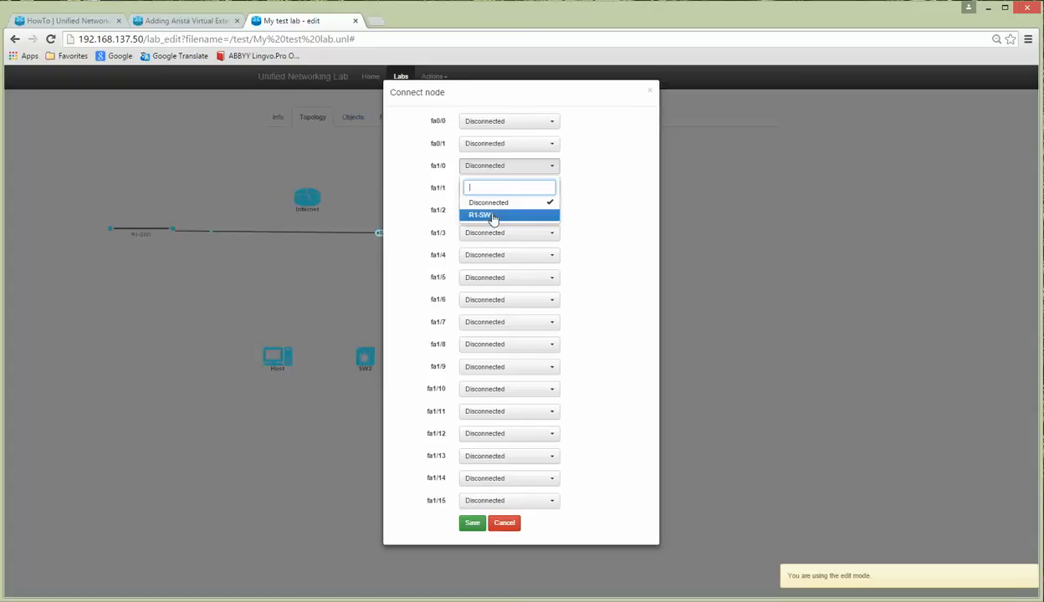
click(493, 216)
click(472, 523)
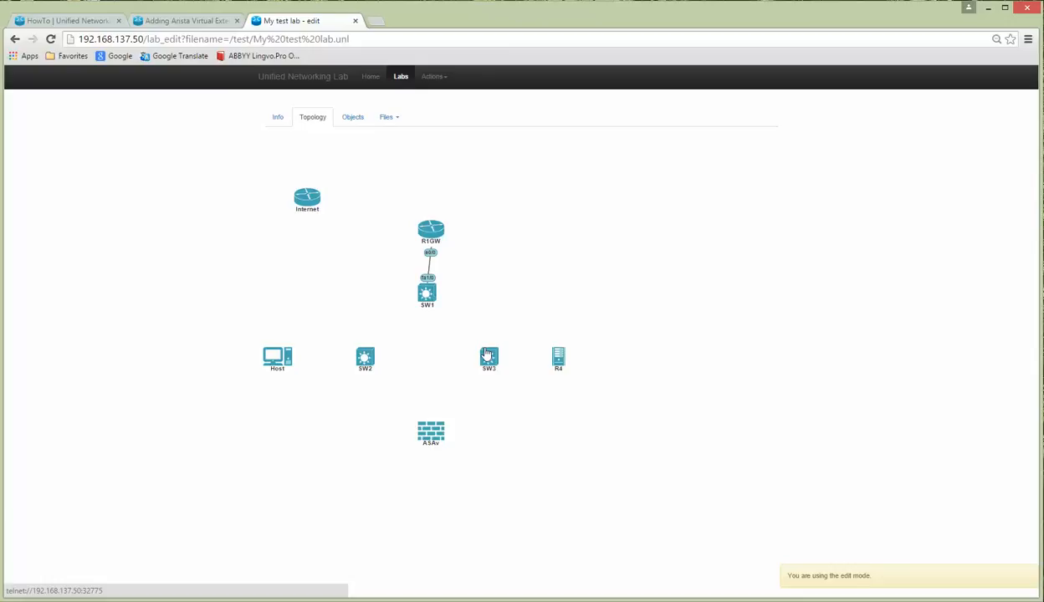
Step: Add a bridge network named SW1-SW2
click(434, 76)
click(450, 130)
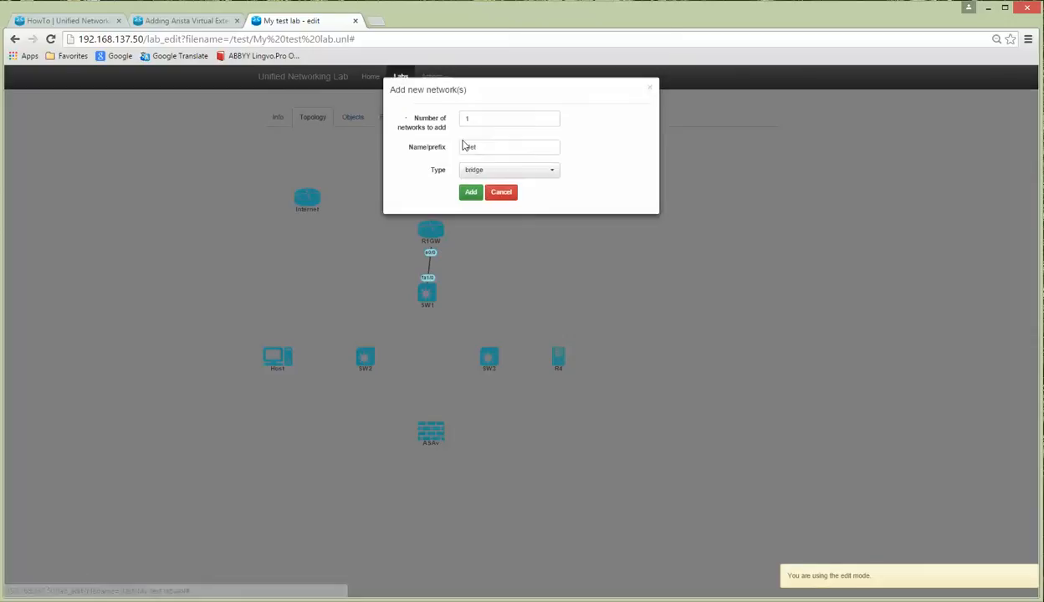
click(445, 152)
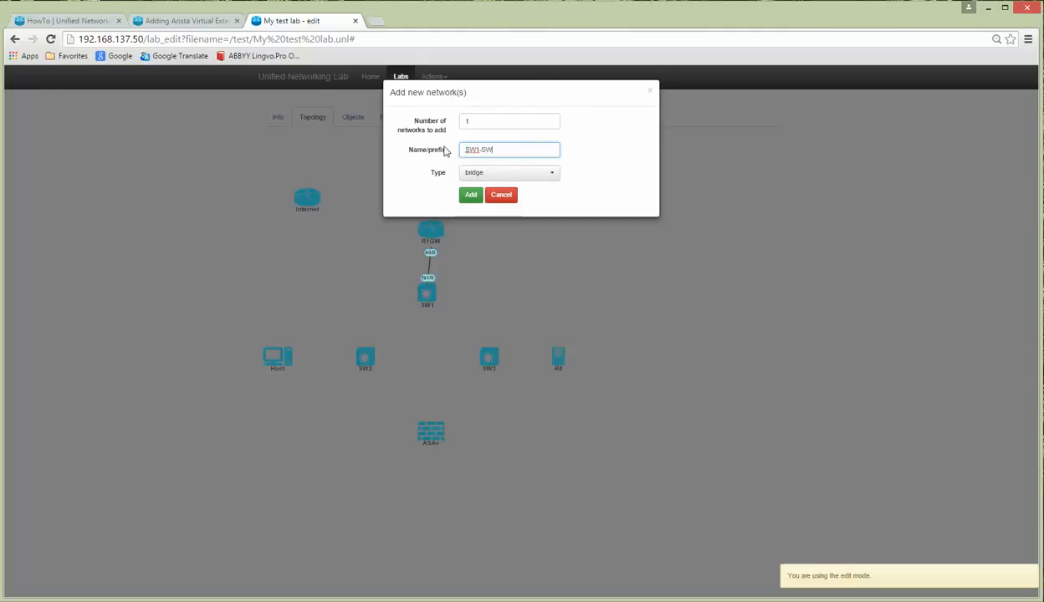
click(470, 194)
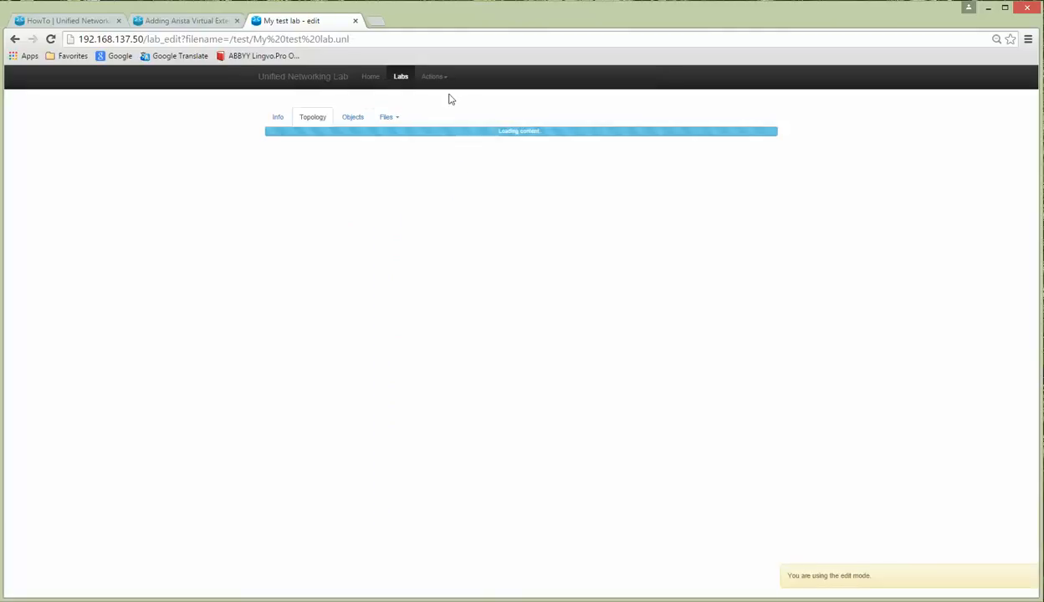
Step: Add a second bridge network named SW1-SW3
click(433, 77)
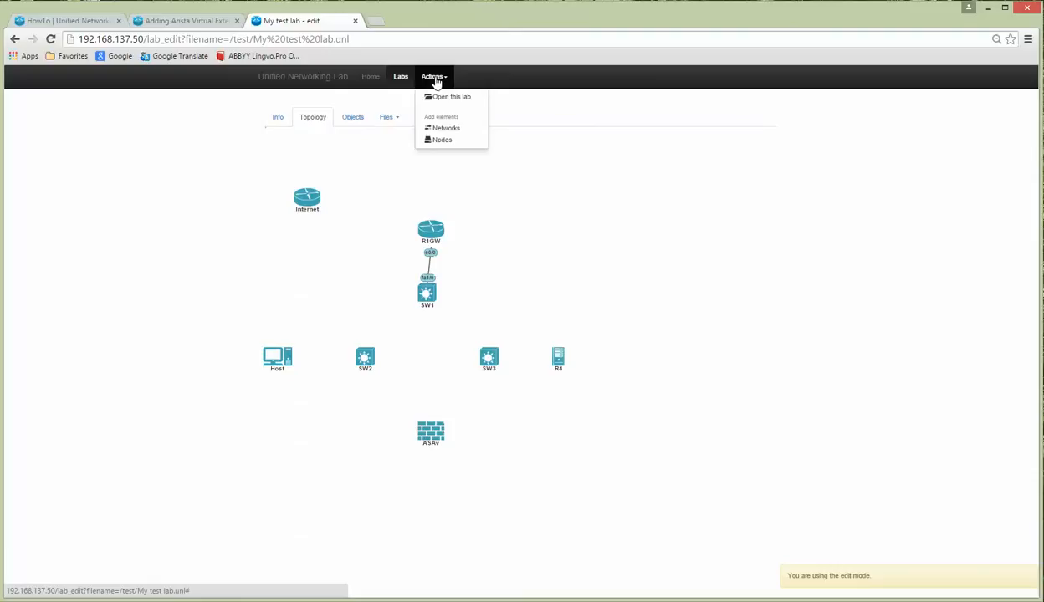
click(437, 134)
click(456, 155)
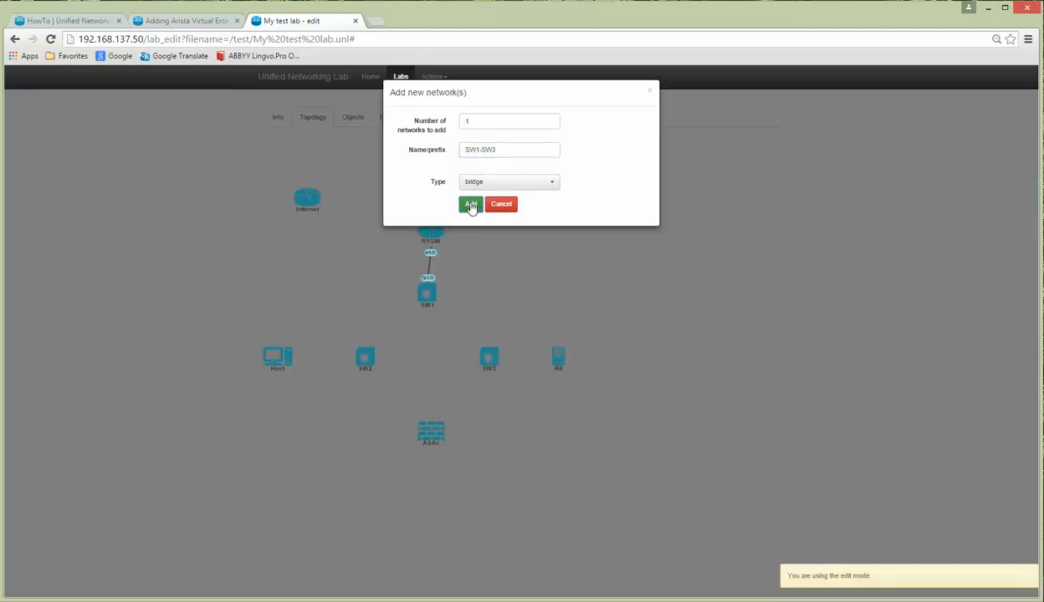
click(471, 196)
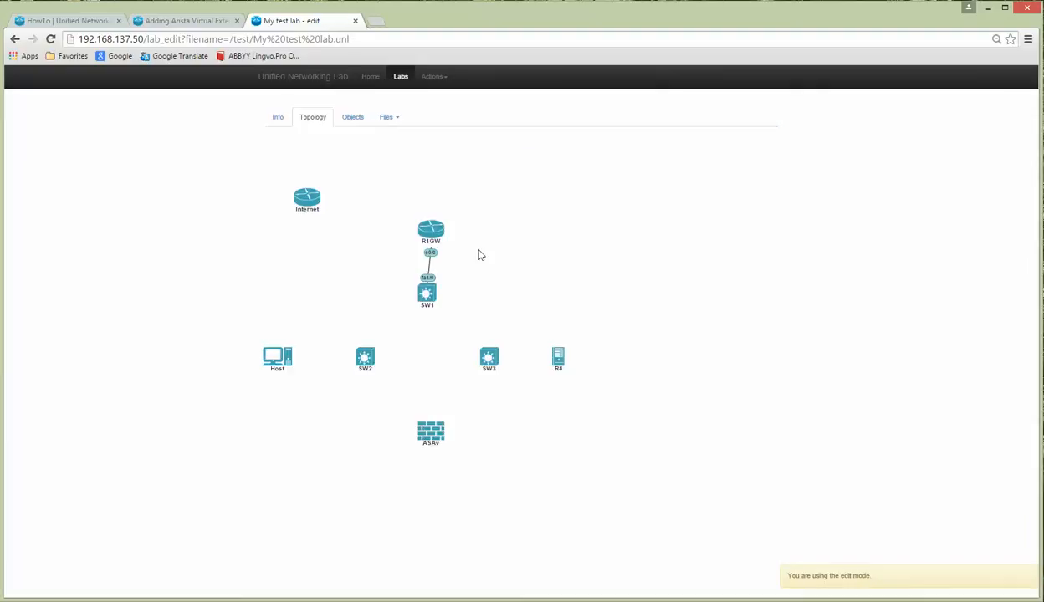
Step: Connect SW1's fa1/1 to SW1-SW2 and fa1/2 to SW1-SW3, and save
right_click(426, 293)
click(466, 599)
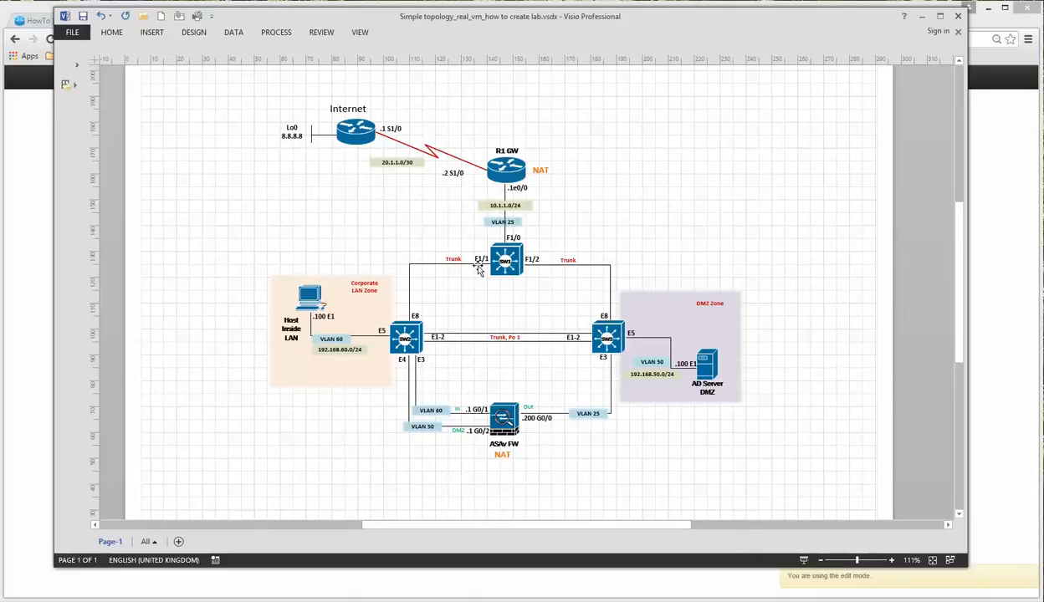
click(923, 17)
right_click(422, 299)
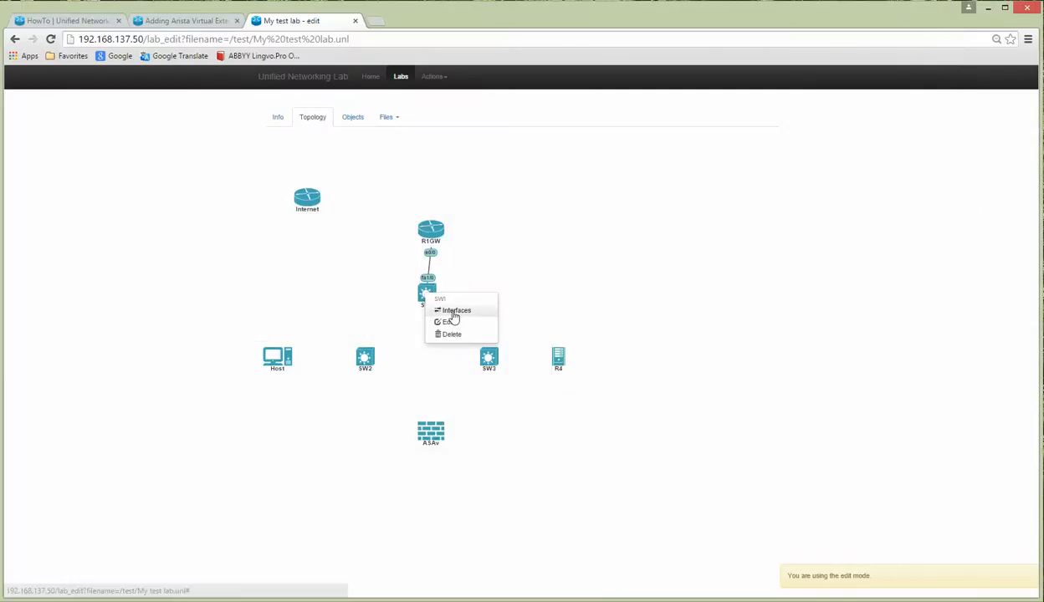
click(452, 310)
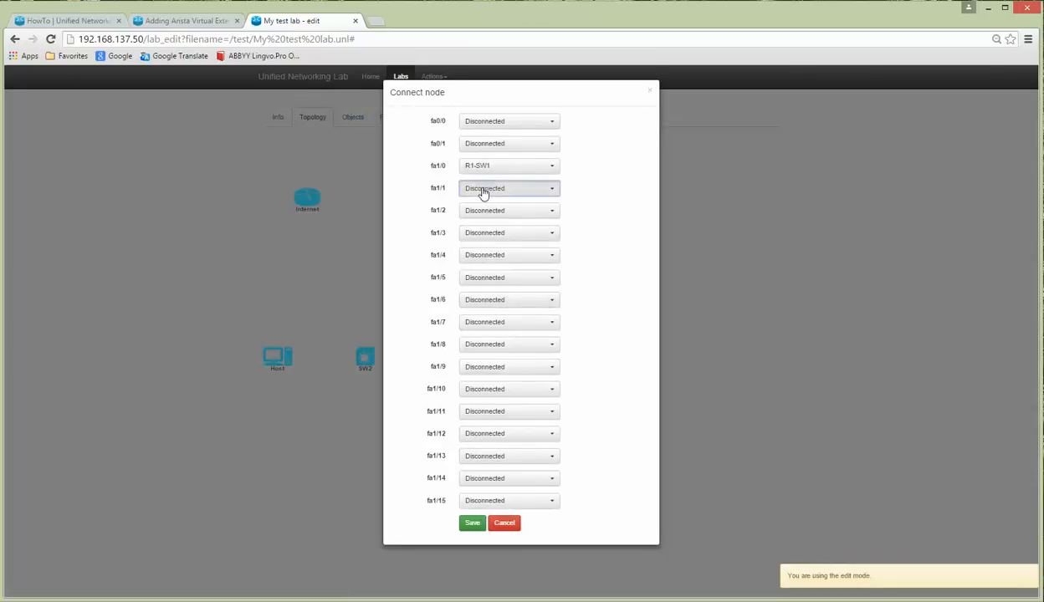
click(484, 190)
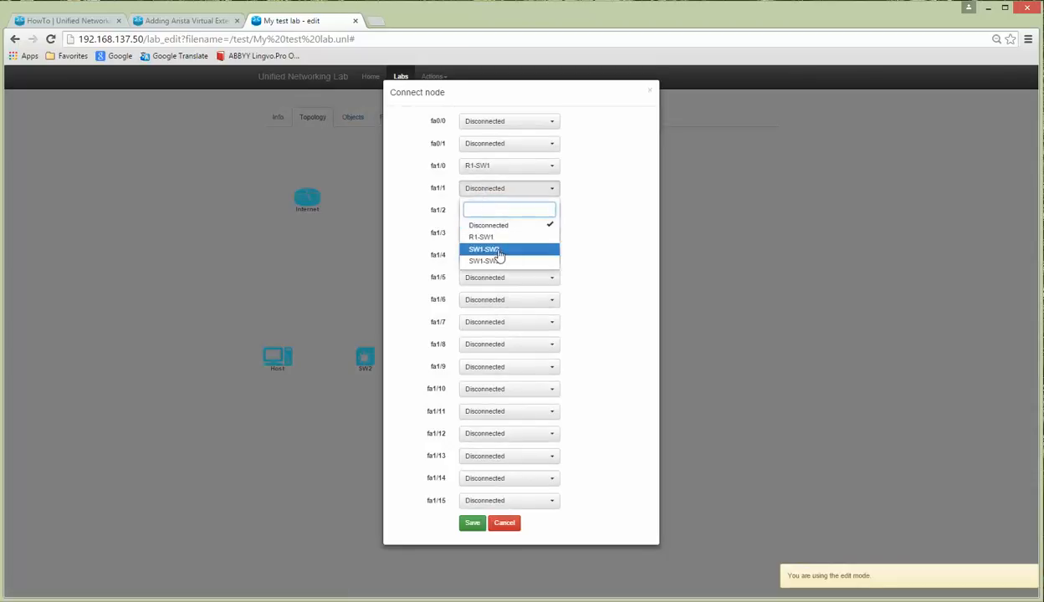
click(497, 251)
click(490, 213)
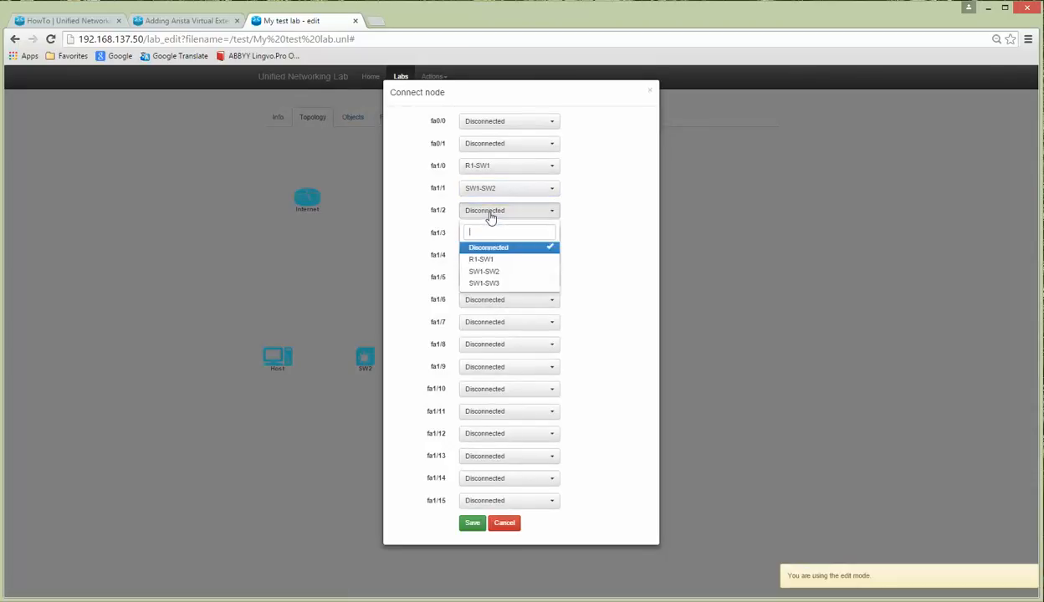
click(494, 285)
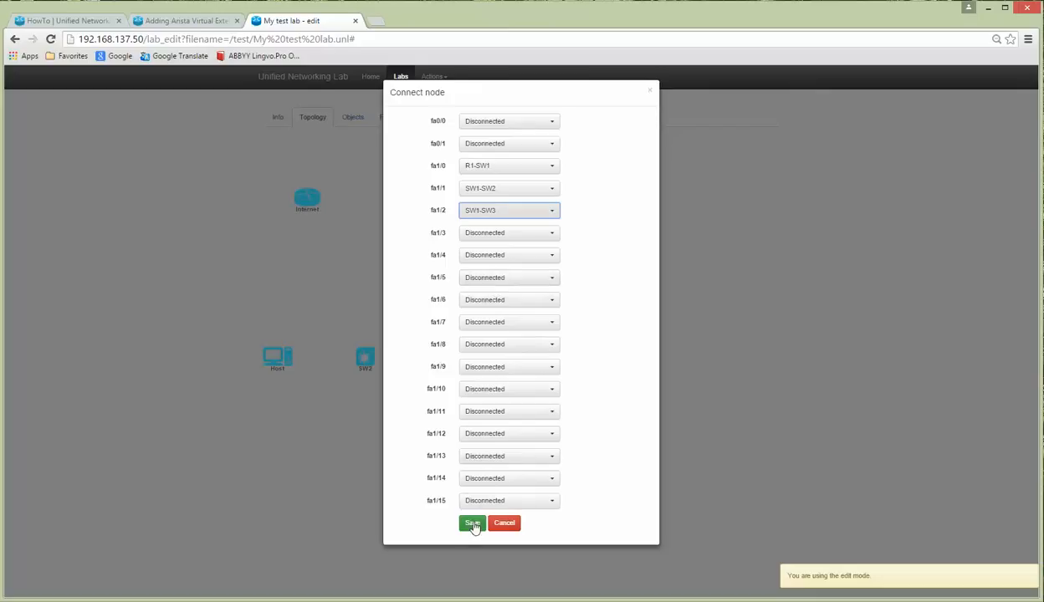
click(472, 523)
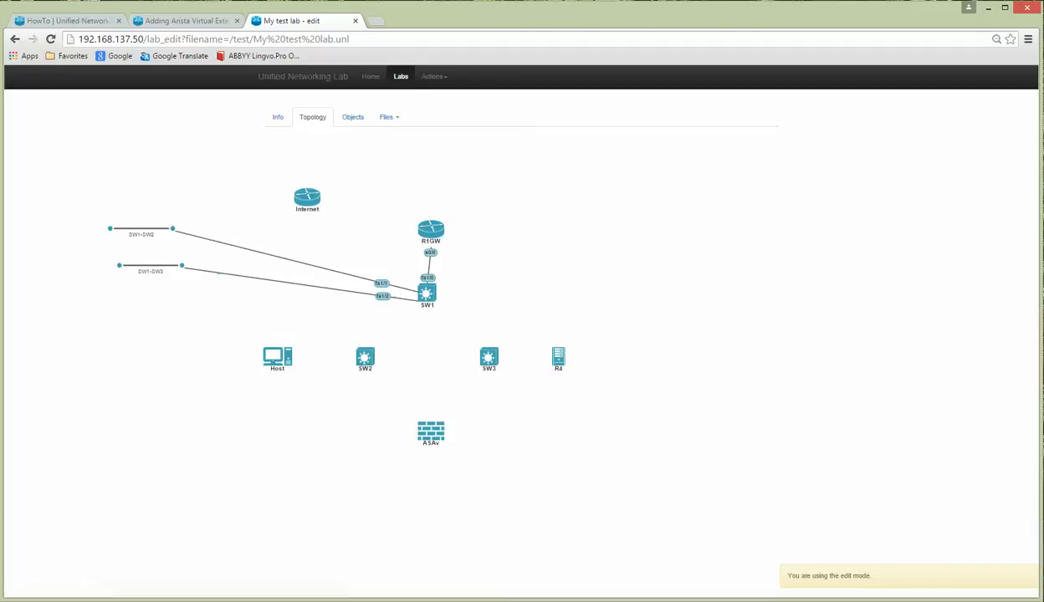
key(alt+Tab)
Step: In Visio, copy SW2's E8 port label and paste a duplicate above SW3
click(415, 316)
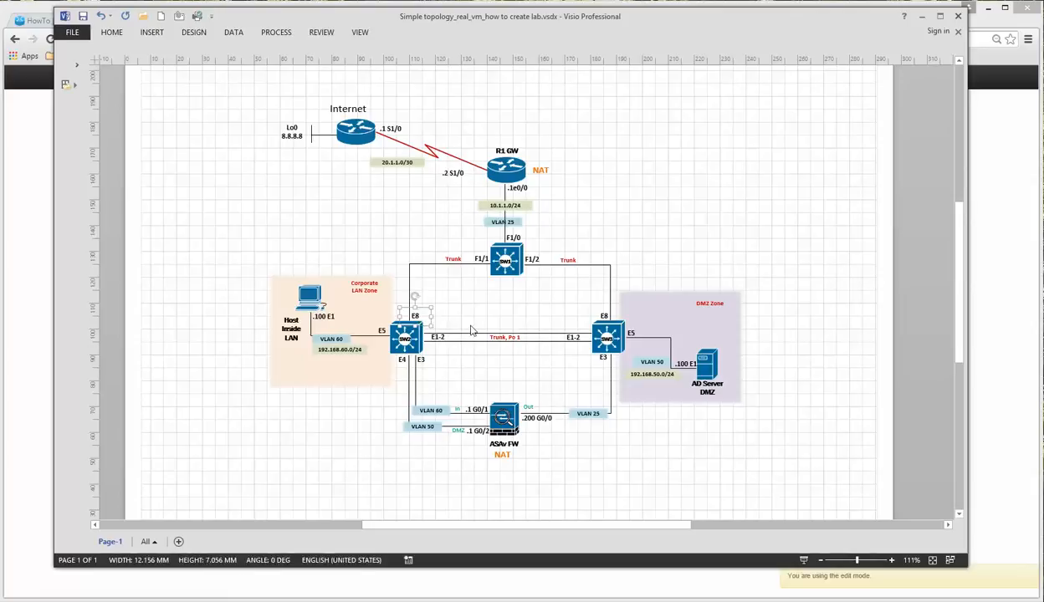
key(ctrl+c)
key(ctrl+v)
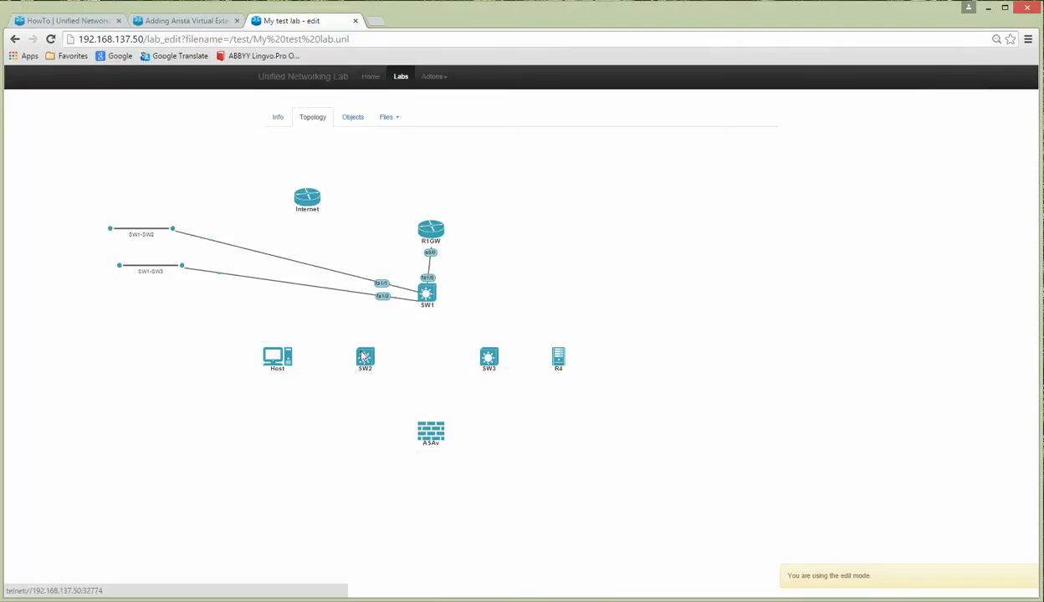
Step: Attach SW2's Eth8 to the SW1-SW2 network
right_click(361, 355)
click(420, 322)
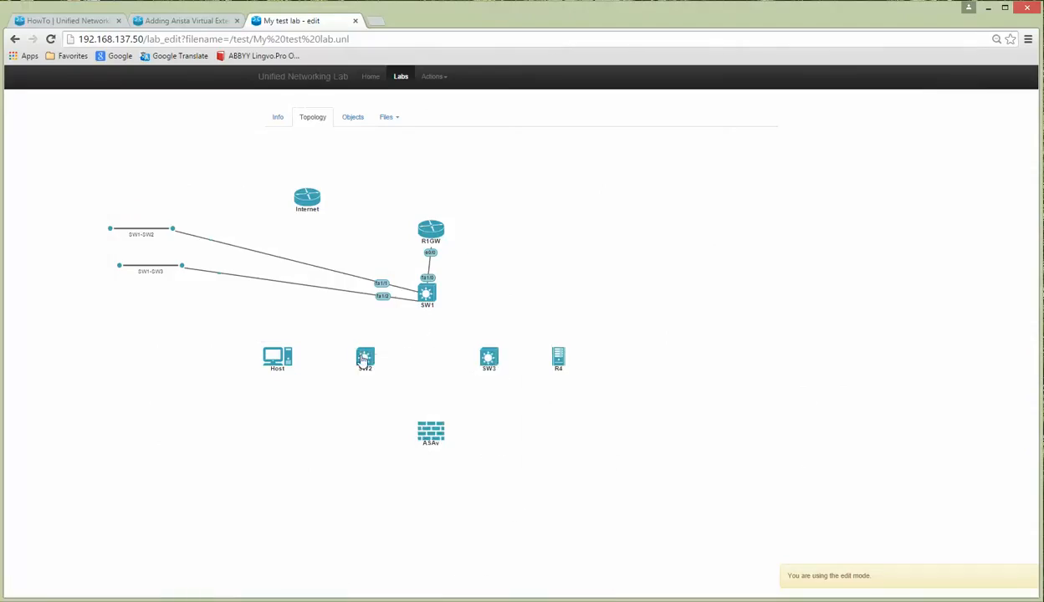
right_click(360, 357)
click(391, 376)
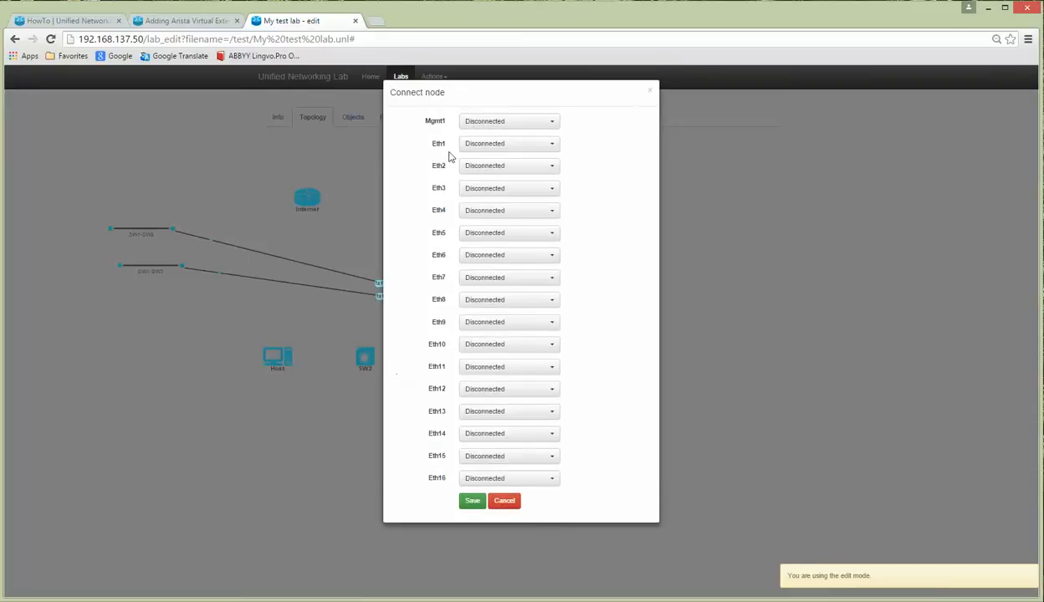
click(484, 301)
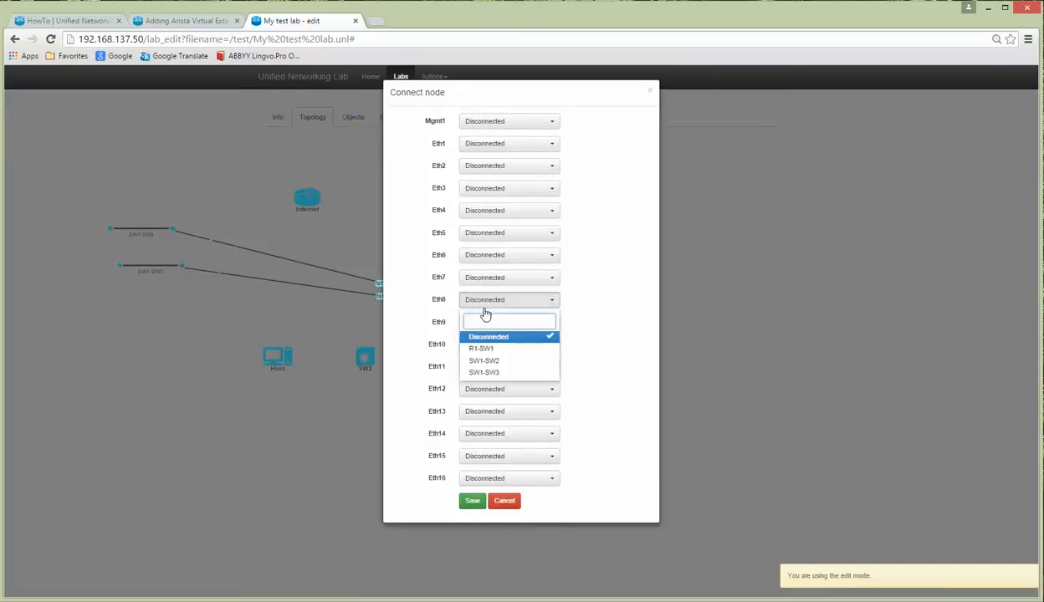
click(495, 361)
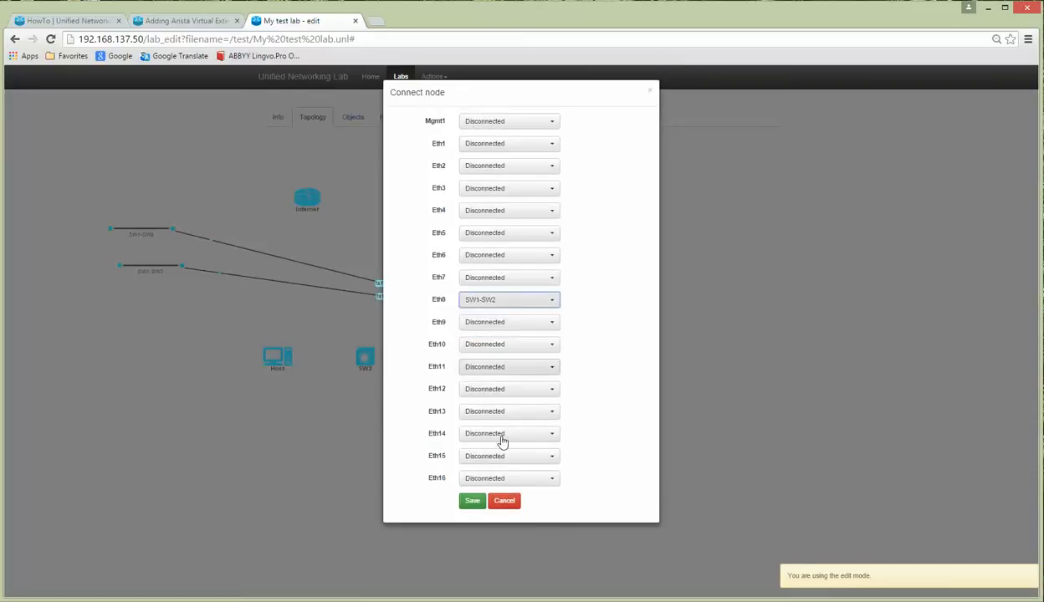
click(472, 500)
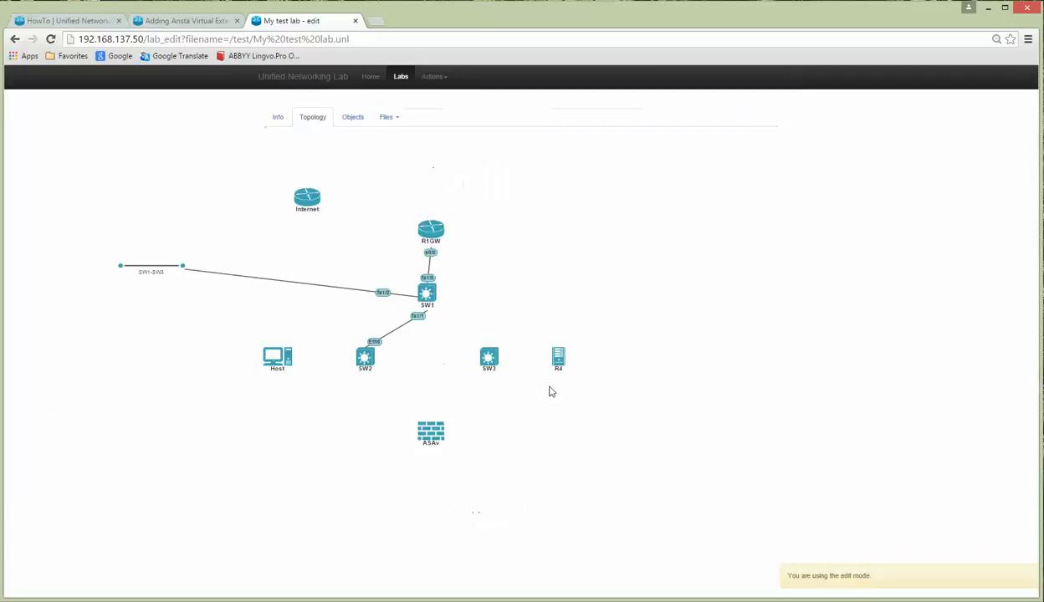
Step: Attach SW3's Eth8 to the SW1-SW3 network
right_click(490, 357)
click(514, 387)
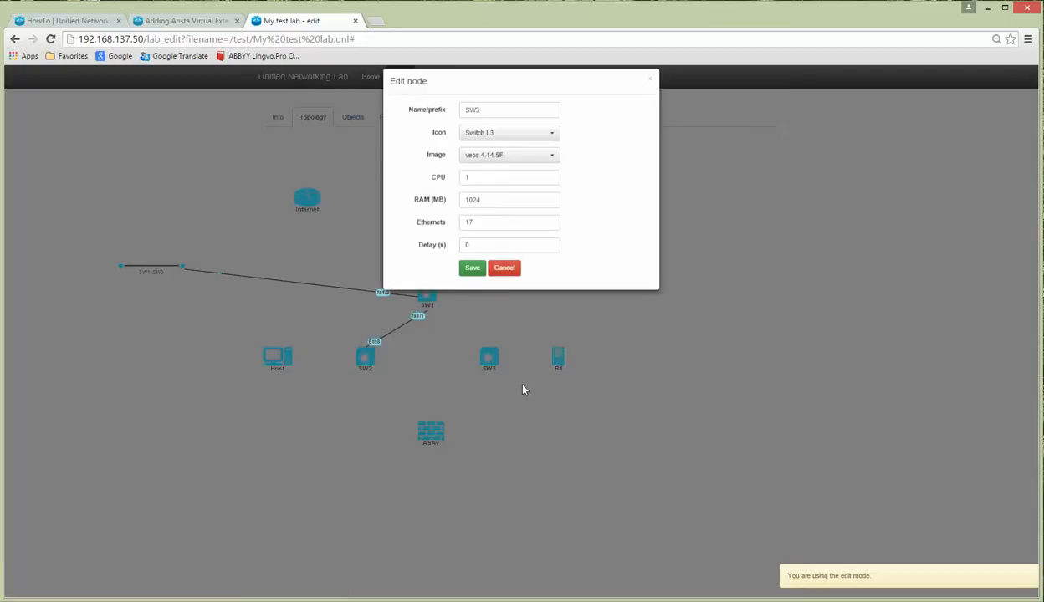
click(503, 285)
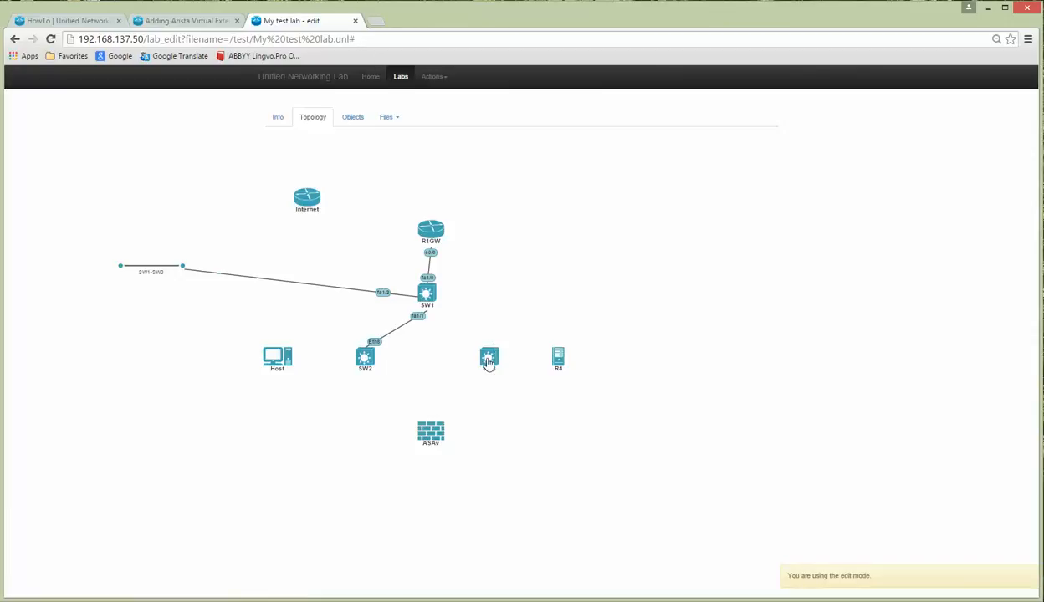
right_click(490, 357)
click(506, 371)
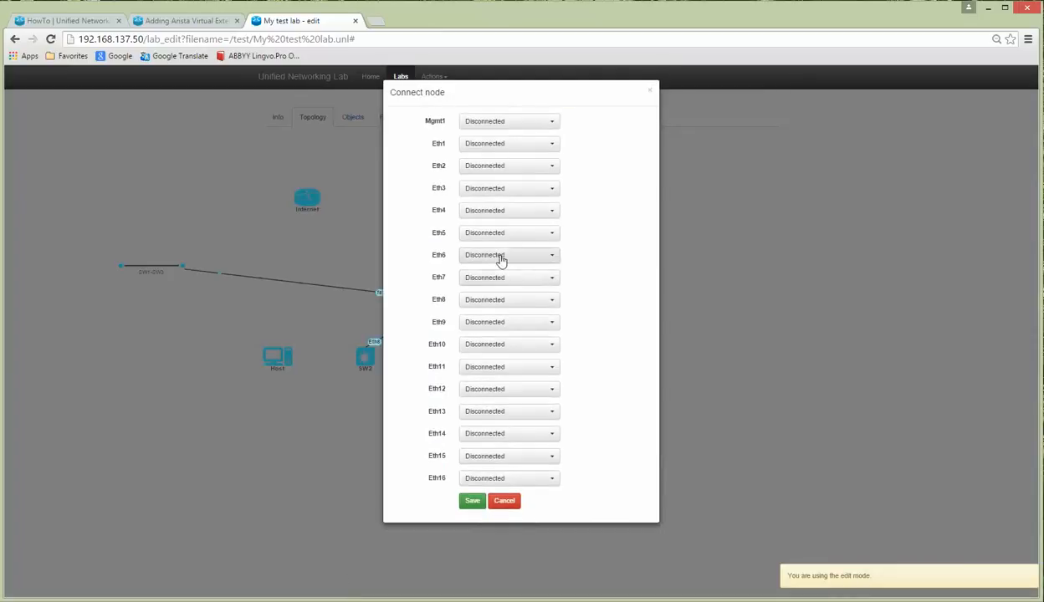
click(495, 300)
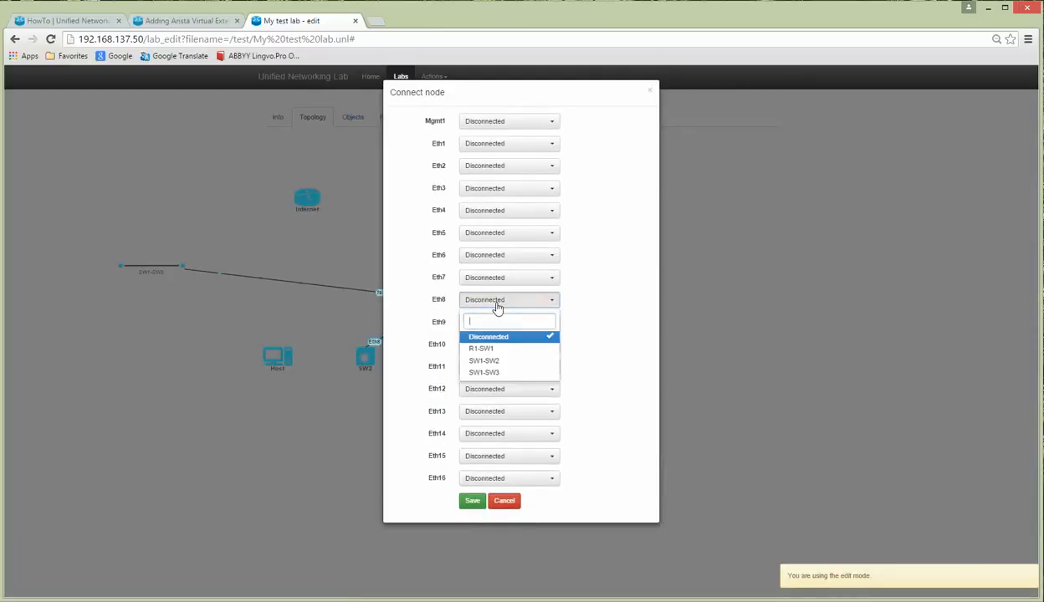
click(494, 373)
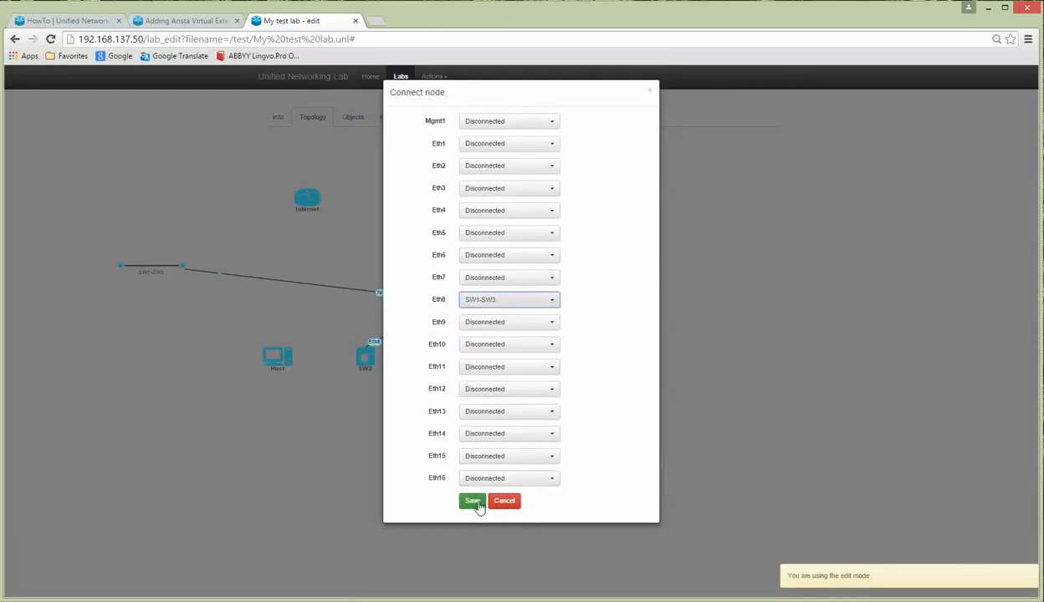
click(473, 500)
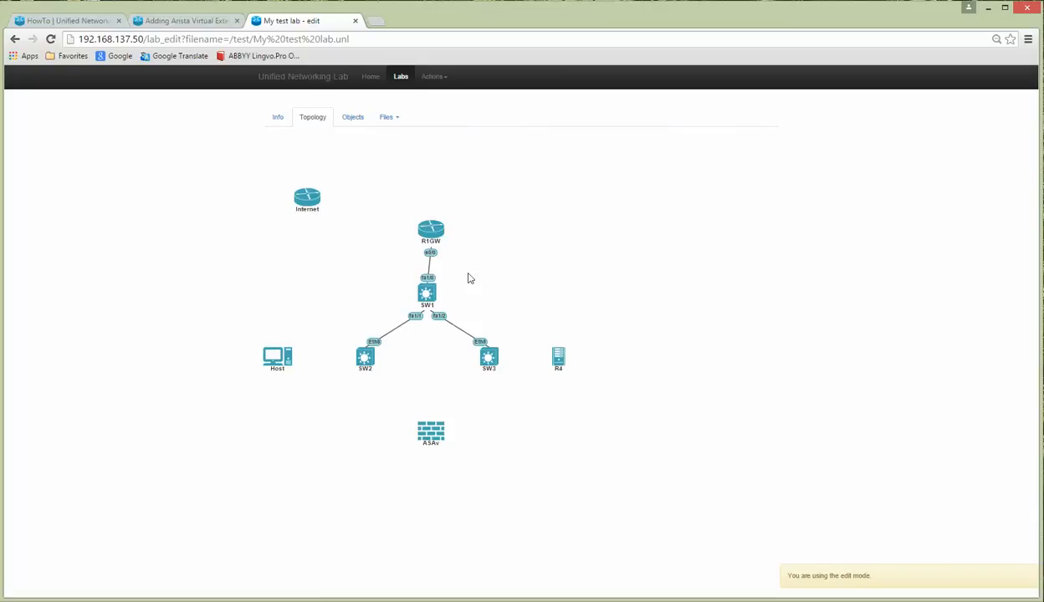
click(353, 118)
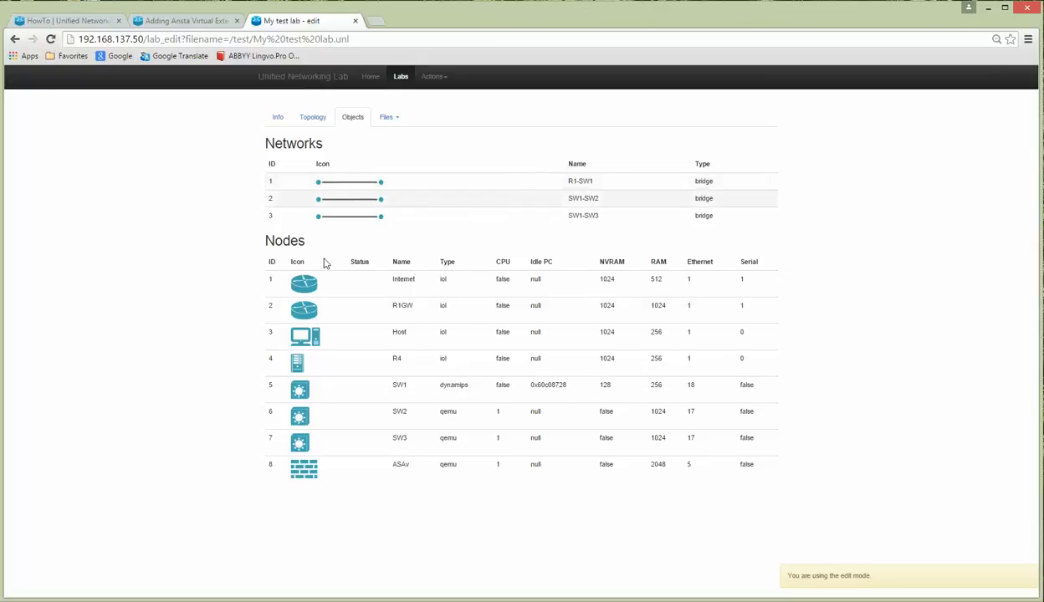
right_click(306, 288)
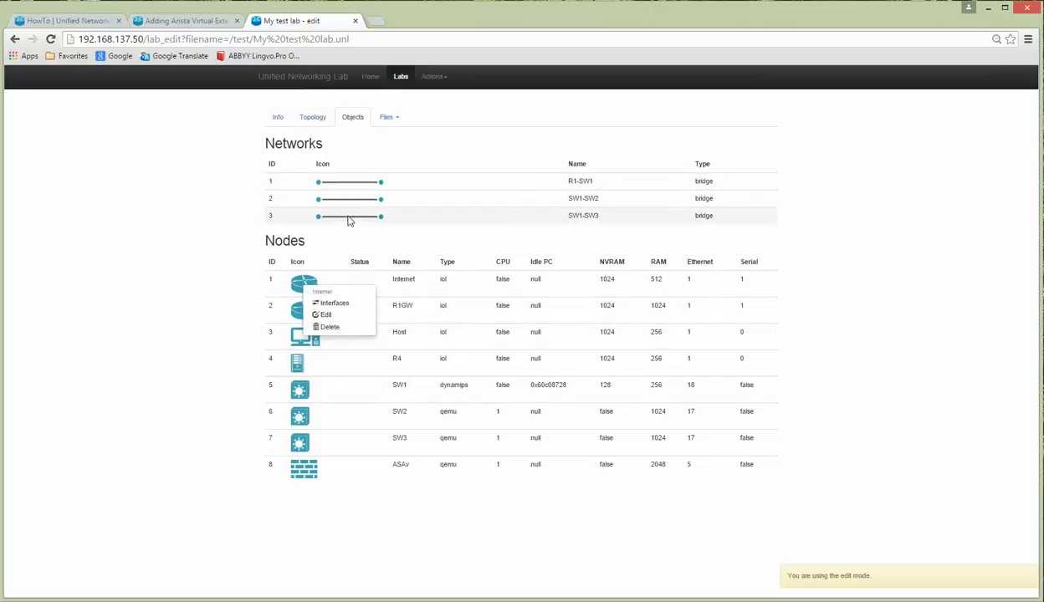
click(315, 119)
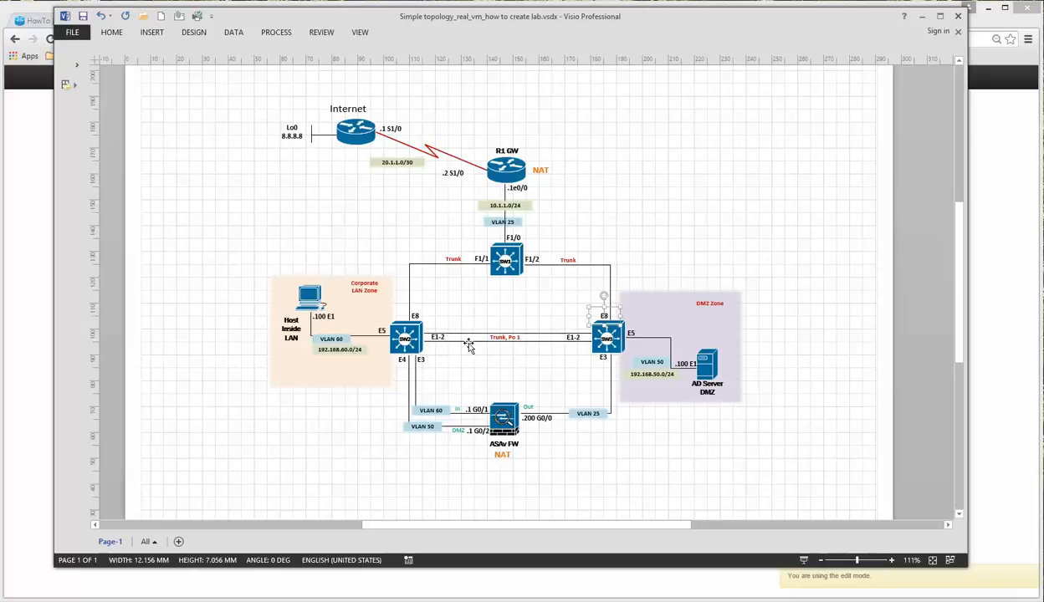
click(921, 17)
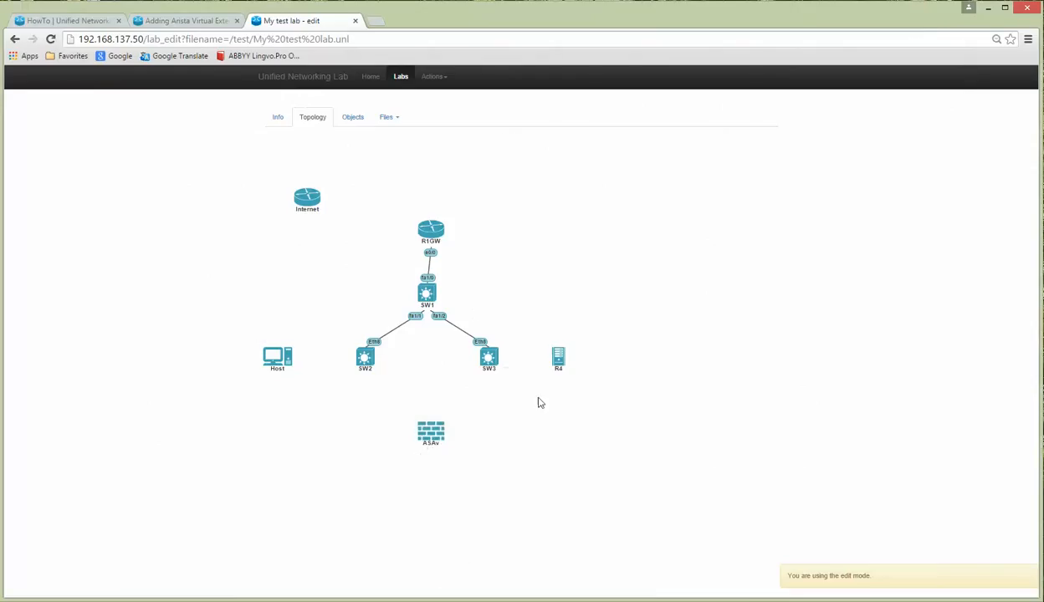
Step: Add two bridge networks with the name prefix Trunks-sw2-sw3
click(431, 76)
click(447, 134)
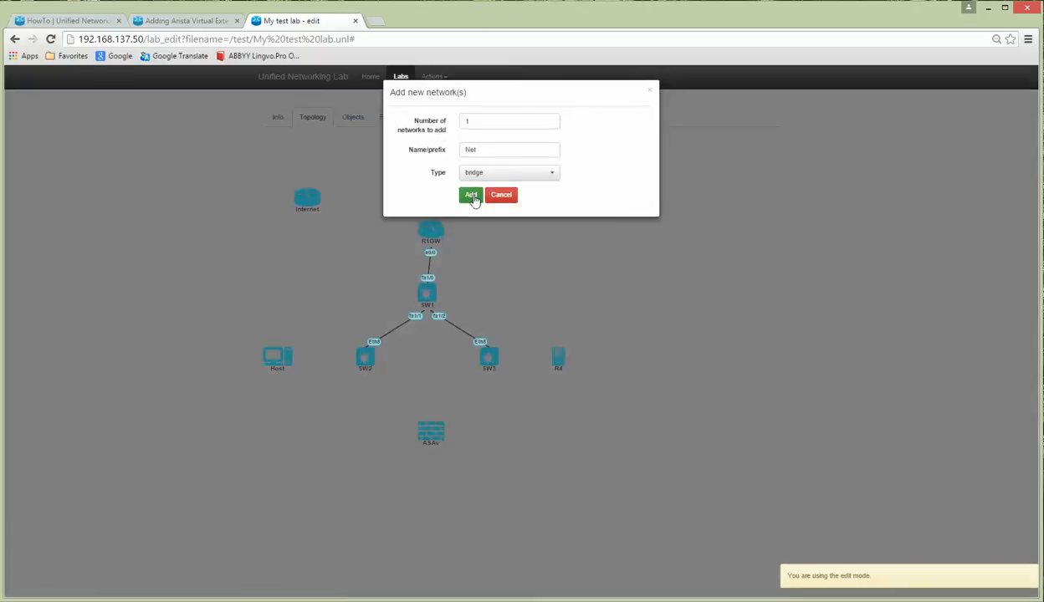
drag(495, 121, 422, 107)
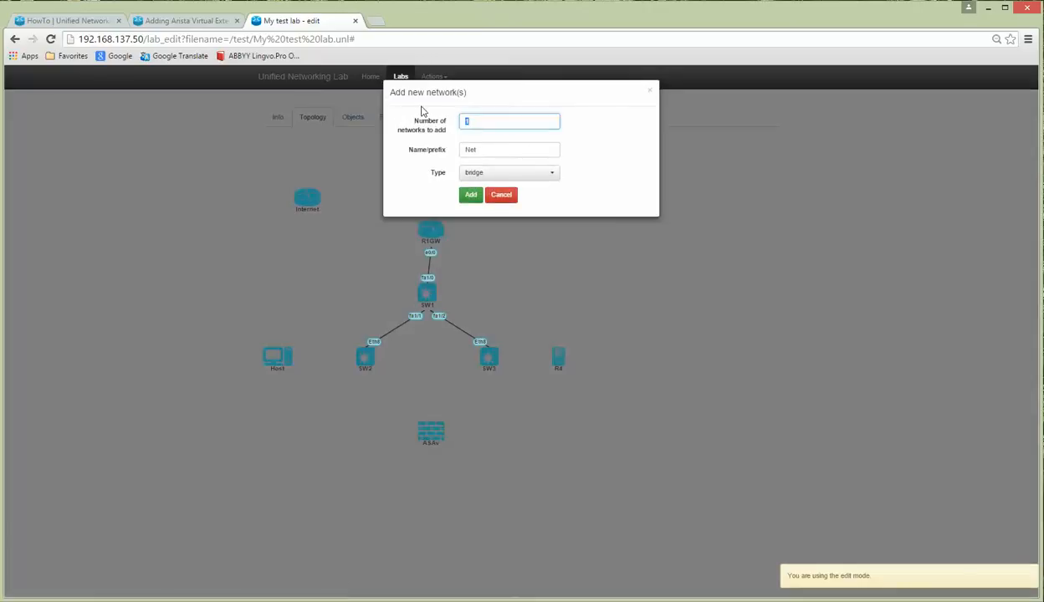
key(Tab)
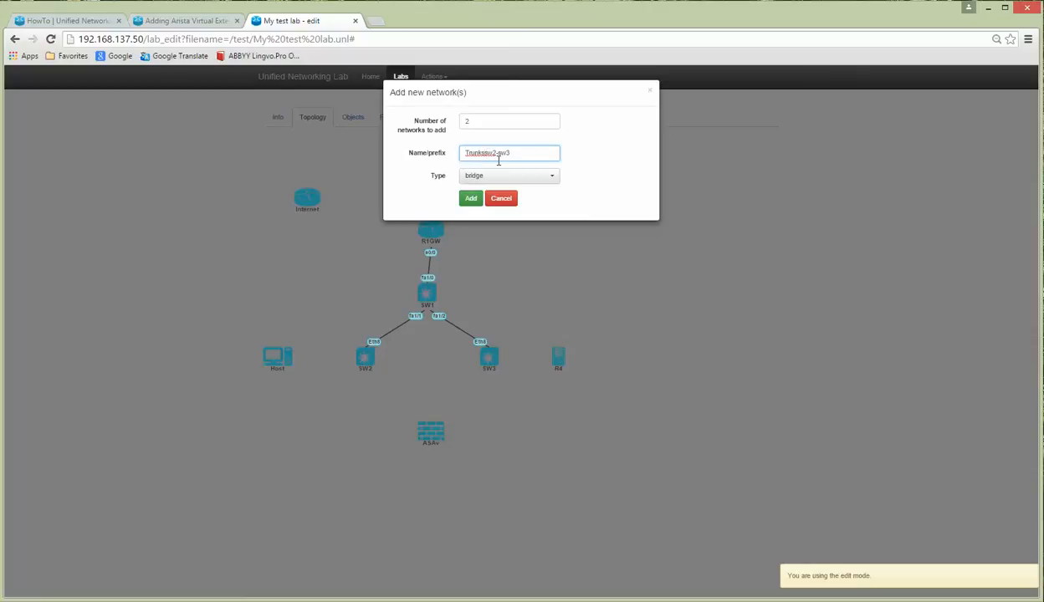
click(468, 201)
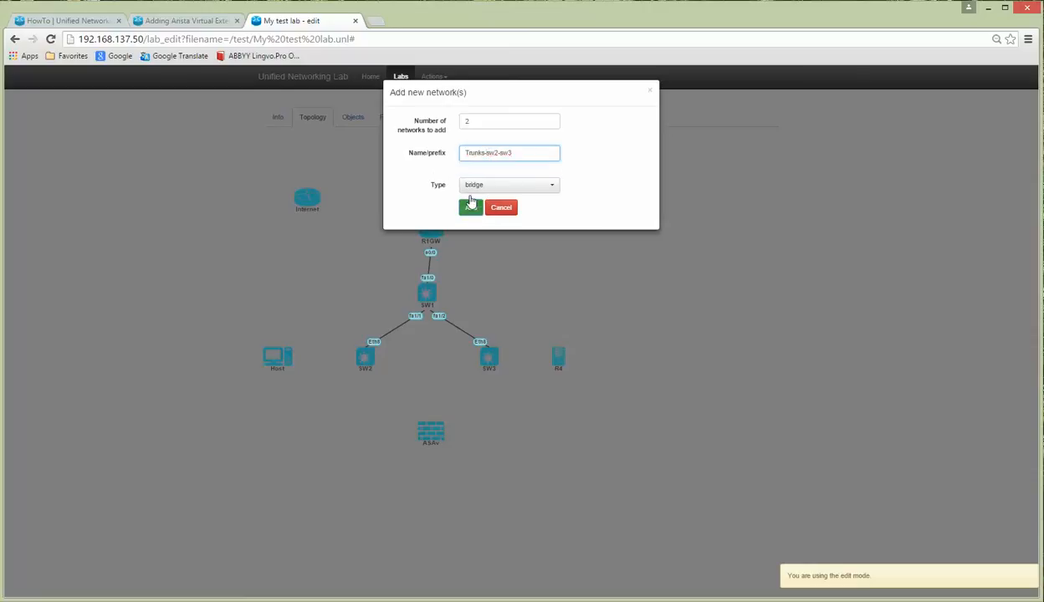
click(471, 211)
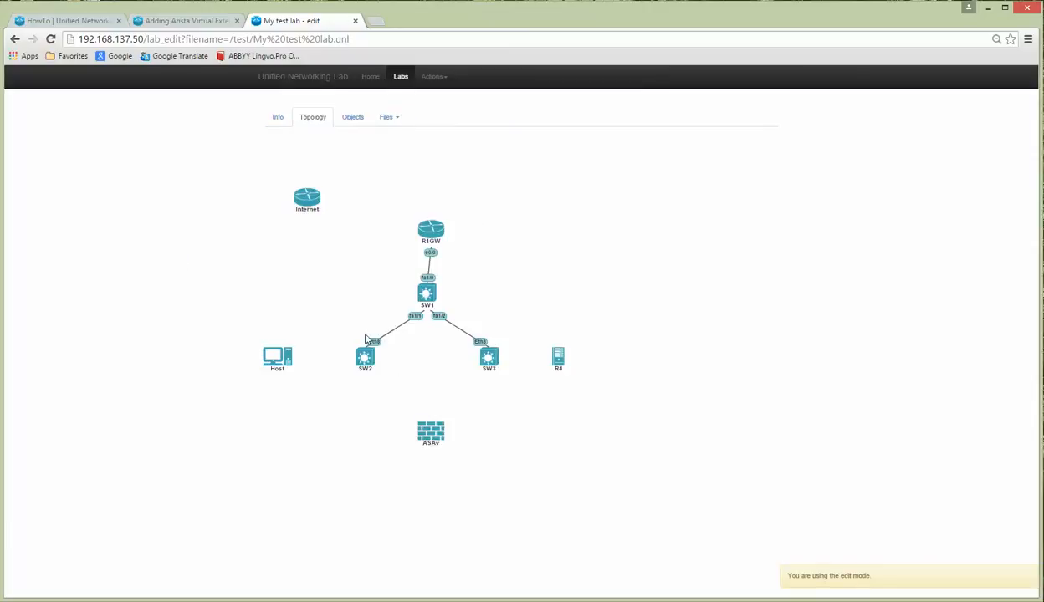
Step: Attach SW2's Eth1 to Trunks-sw2-sw34 and Eth2 to Trunks-sw2-sw35, then save the connections
right_click(365, 359)
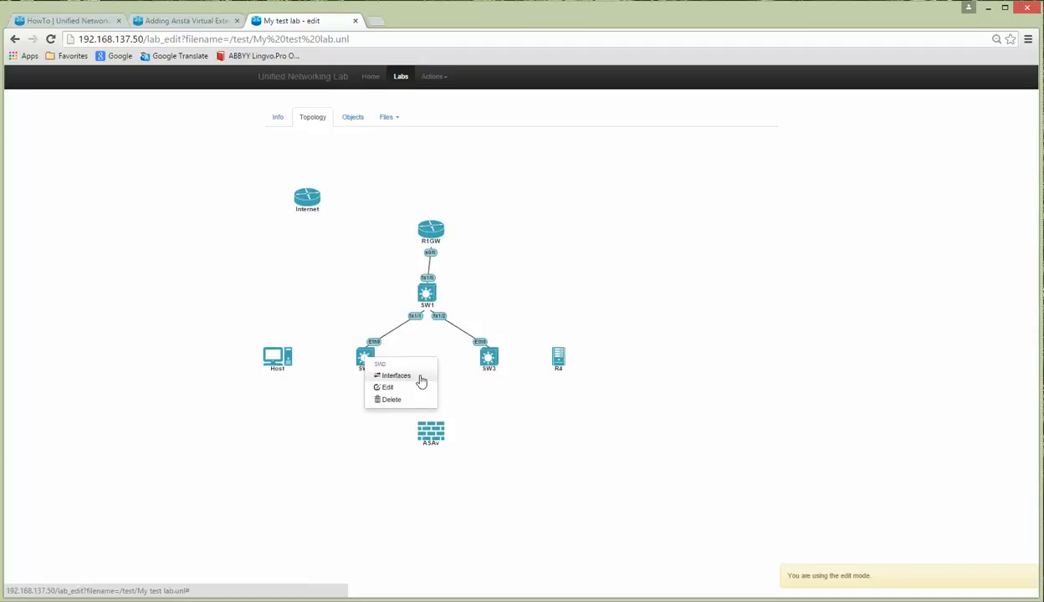
key(alt+Tab)
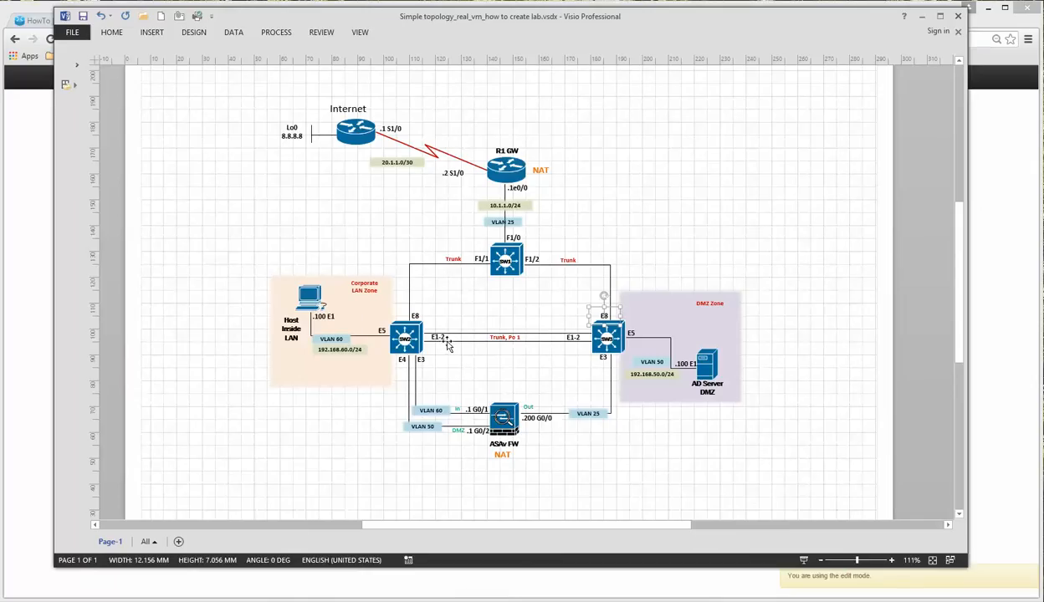
key(alt+Tab)
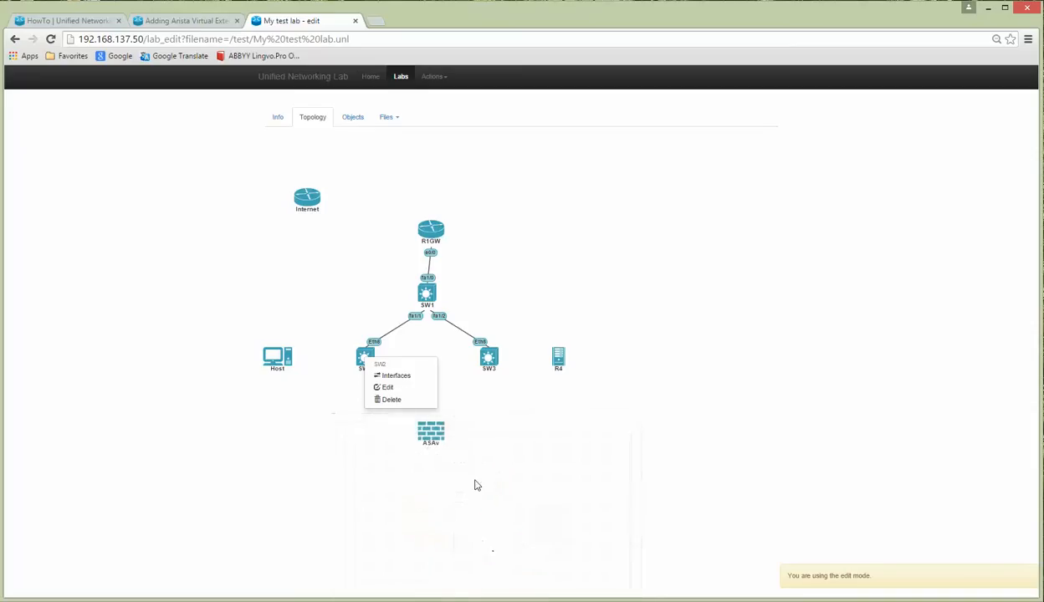
click(378, 373)
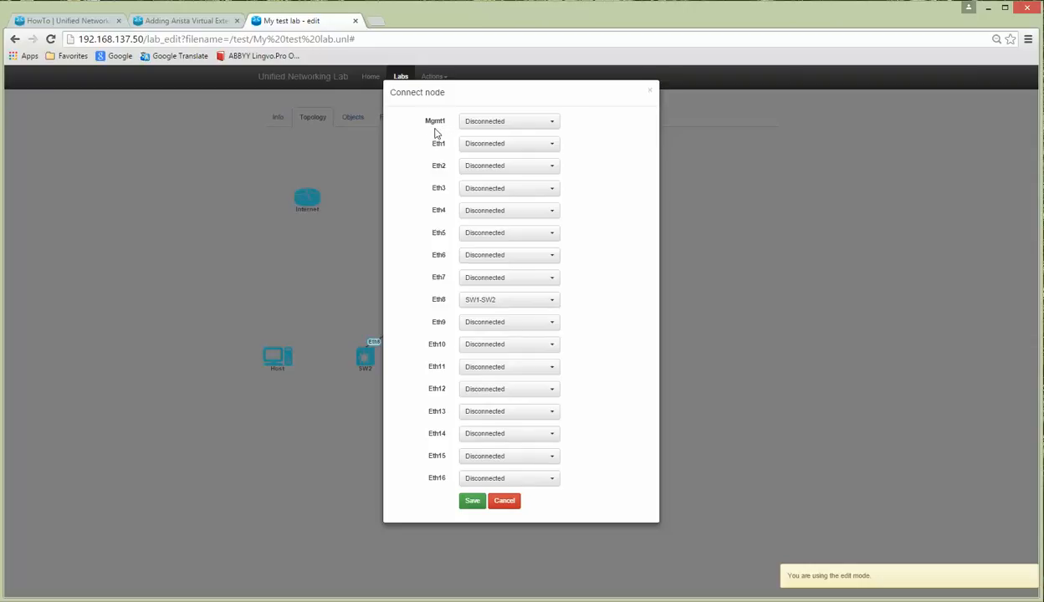
click(501, 145)
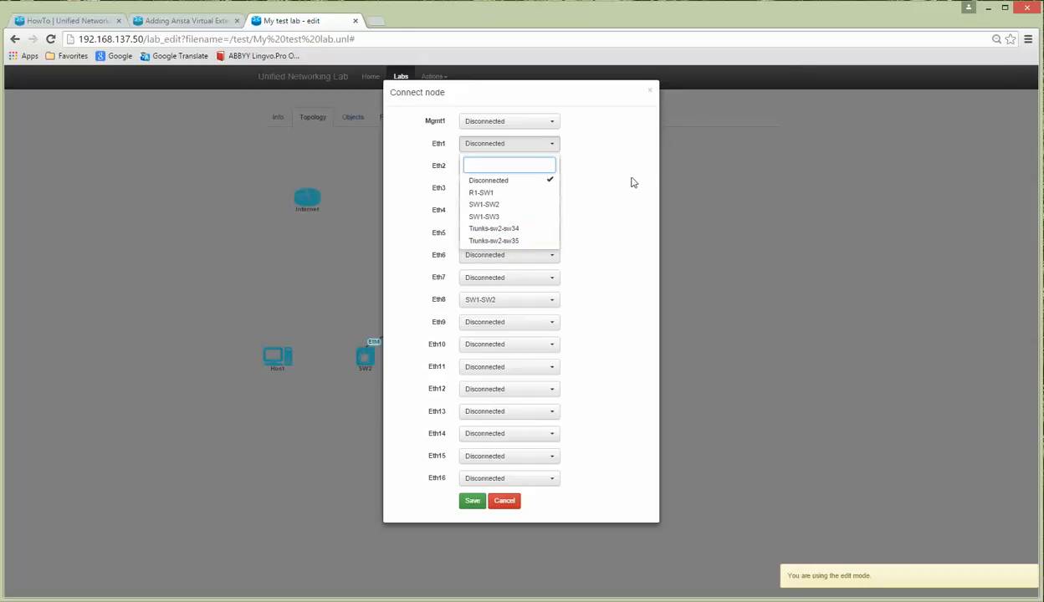
click(540, 150)
click(508, 144)
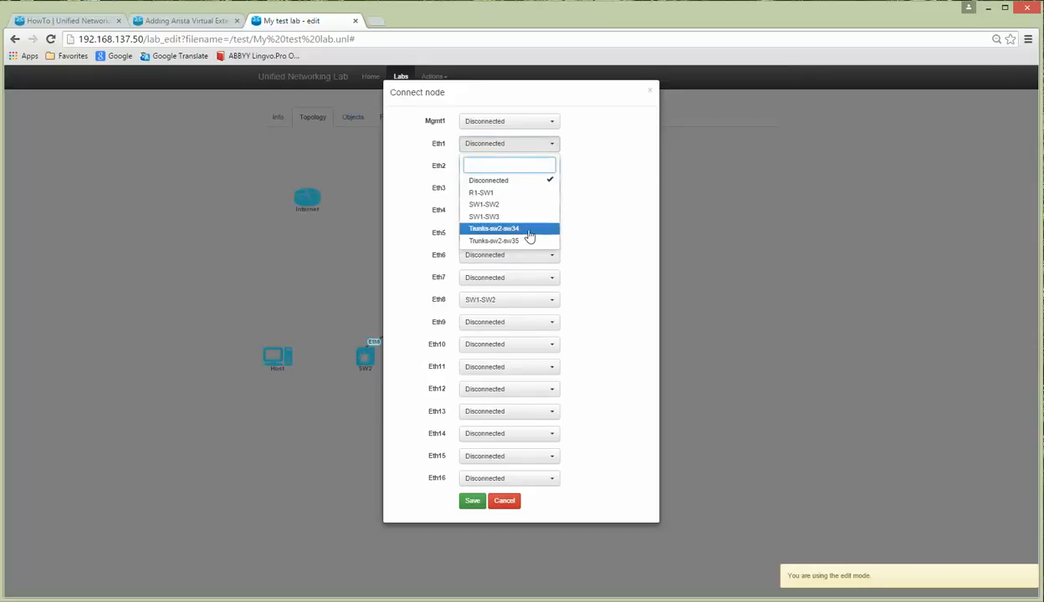
click(529, 230)
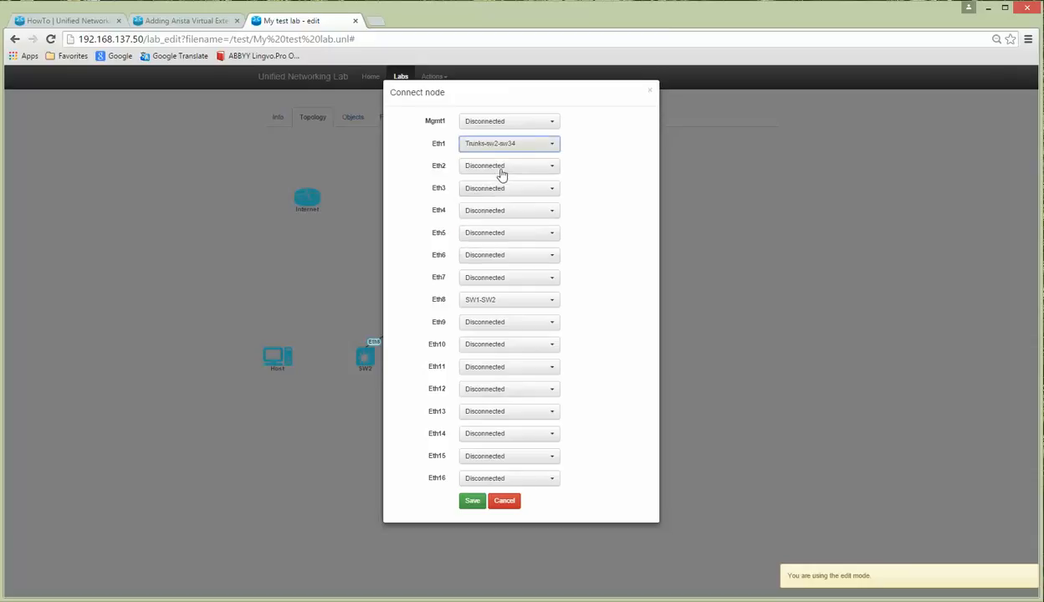
click(496, 167)
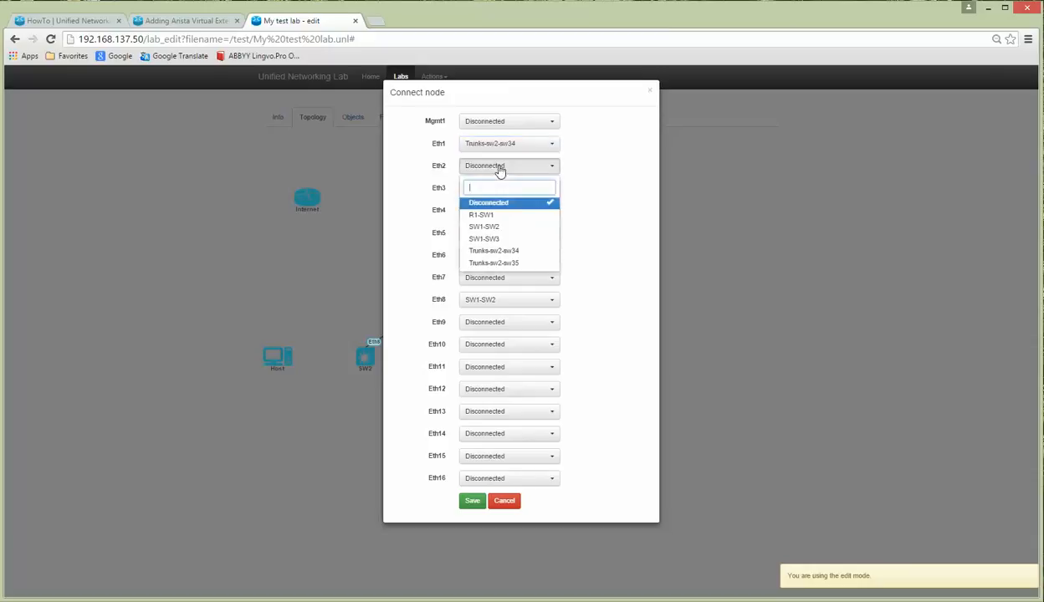
click(505, 264)
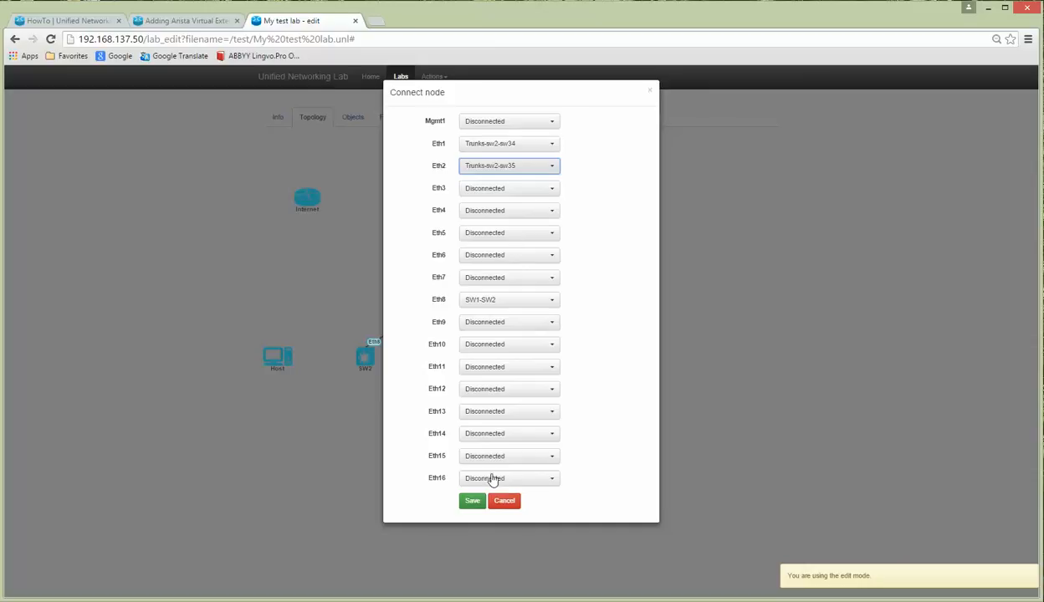
click(475, 502)
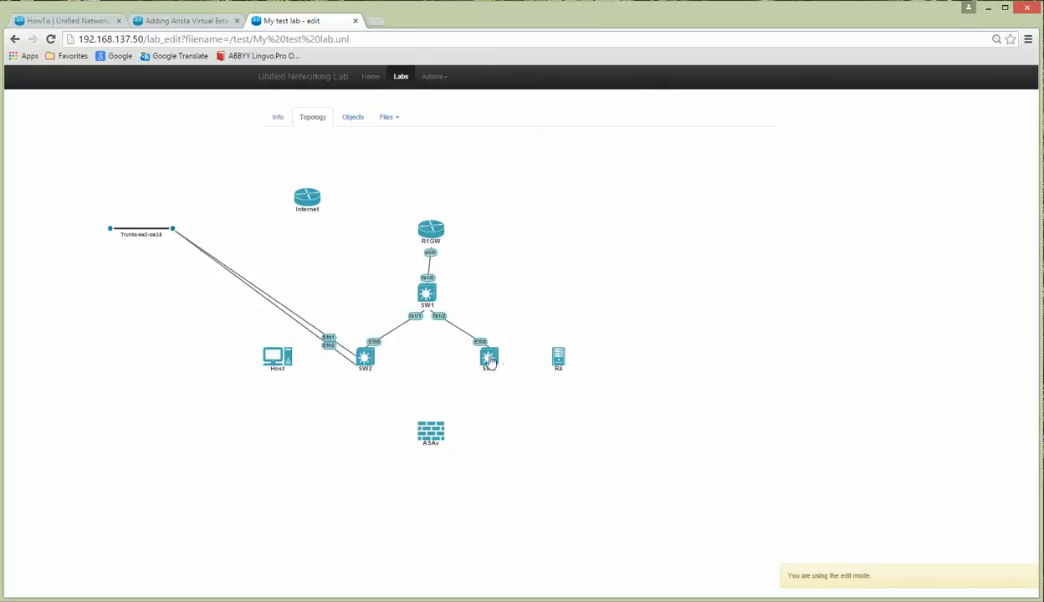
Step: Attach SW3's Eth1 to Trunks-sw2-sw34 and Eth2 to Trunks-sw2-sw35, then save
right_click(490, 360)
click(511, 374)
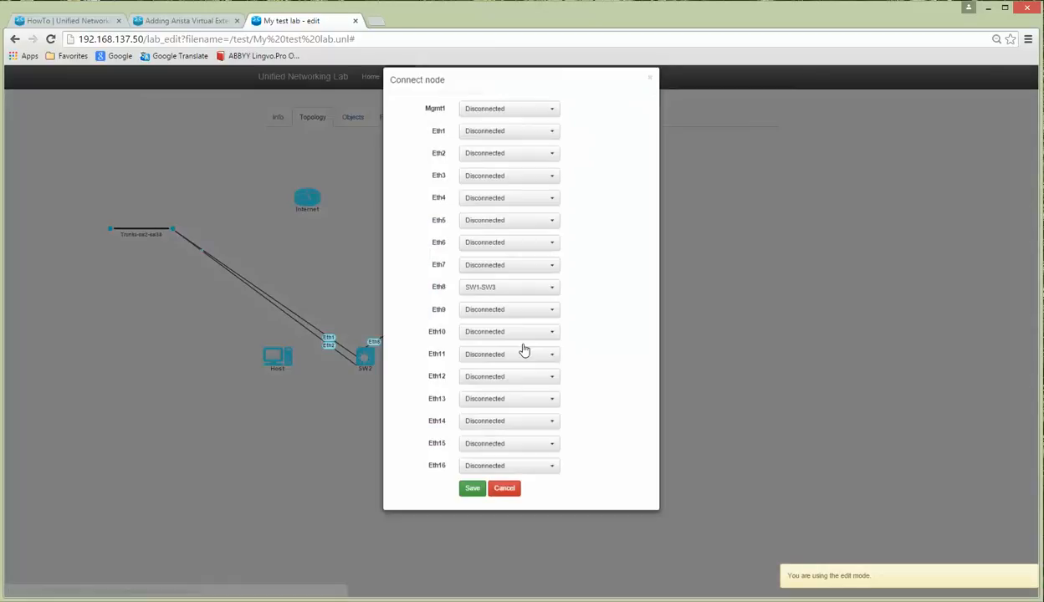
click(501, 143)
click(517, 238)
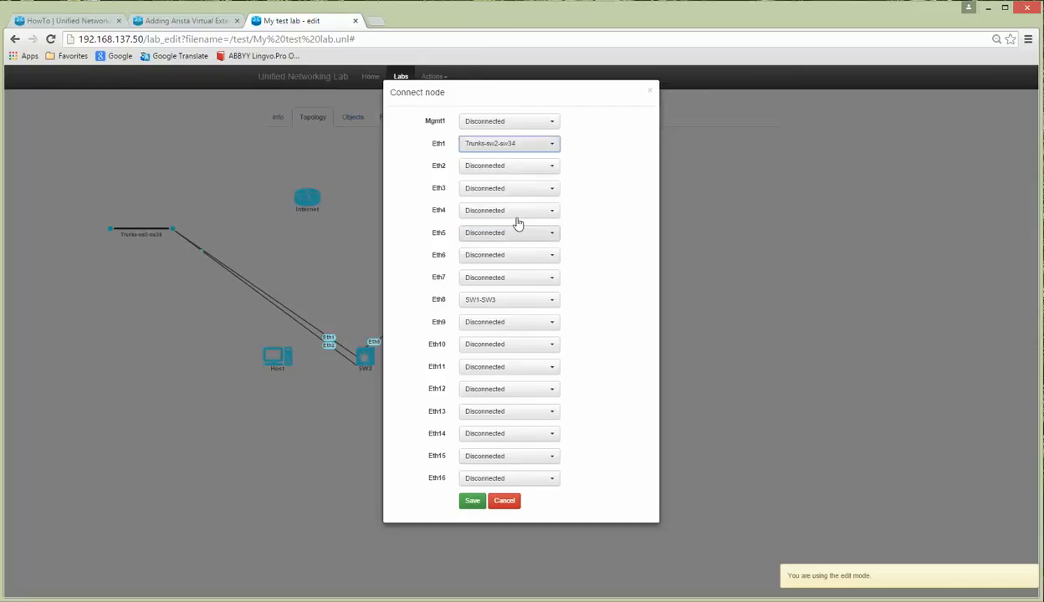
click(501, 165)
click(503, 261)
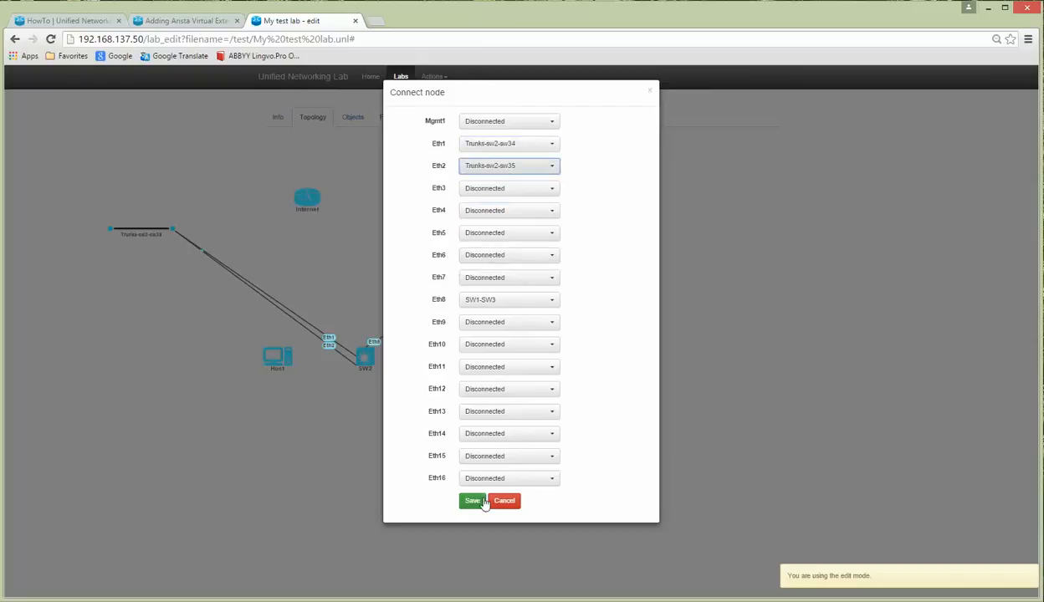
click(473, 501)
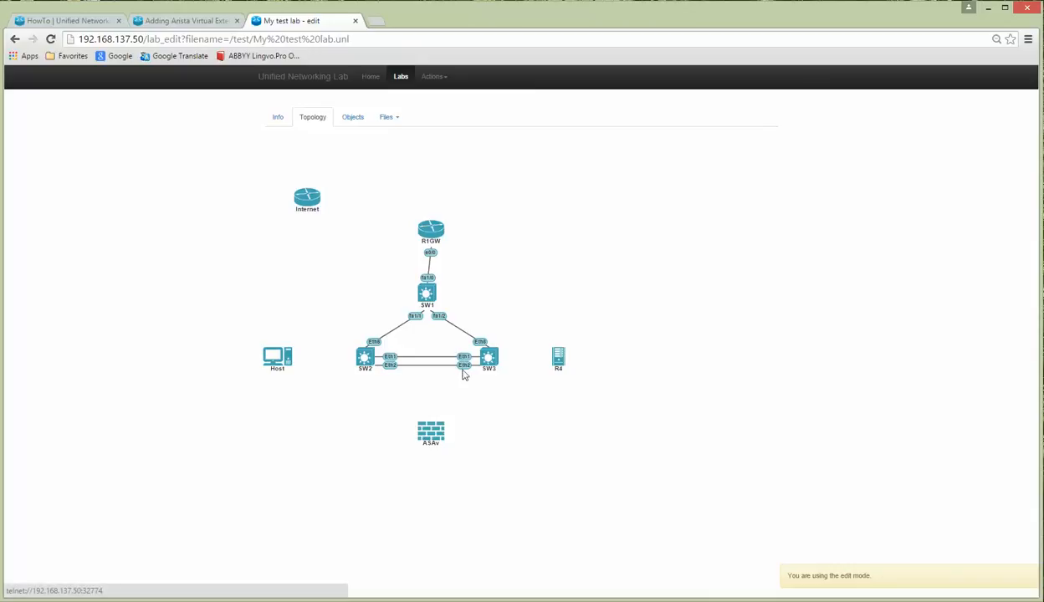
Step: Rename node R4 to 'Server' and save it
right_click(558, 358)
click(577, 383)
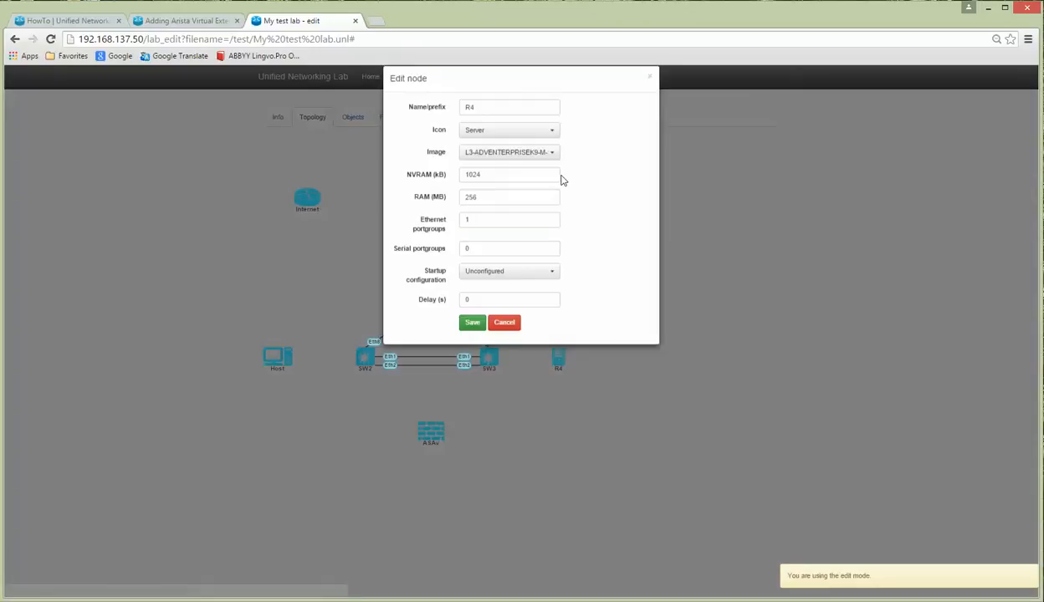
double_click(505, 119)
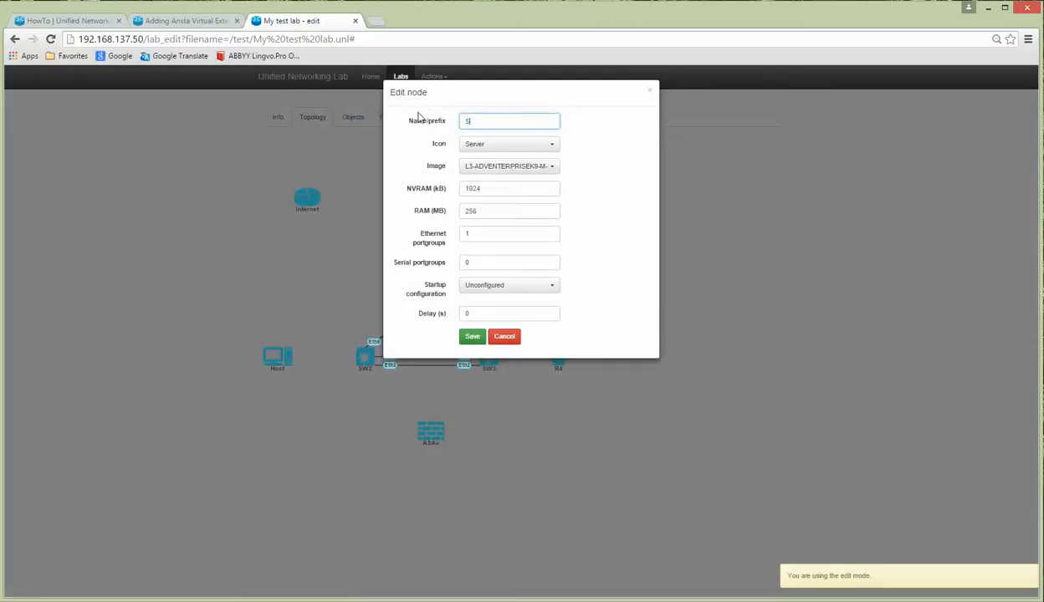
text(Server)
click(472, 336)
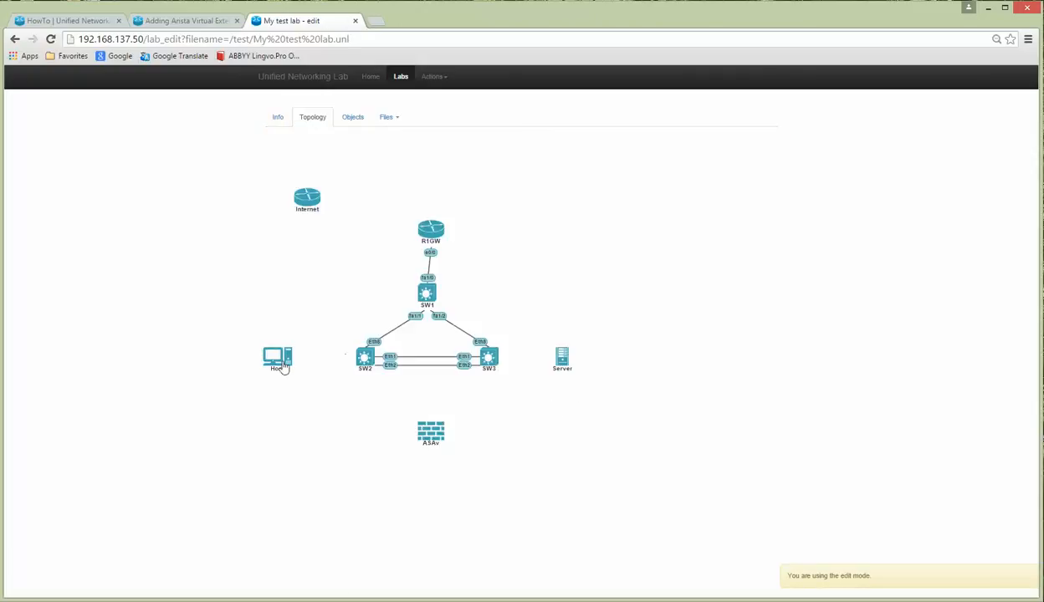
Step: Add a new network named 'host-SW2' to the lab
click(433, 77)
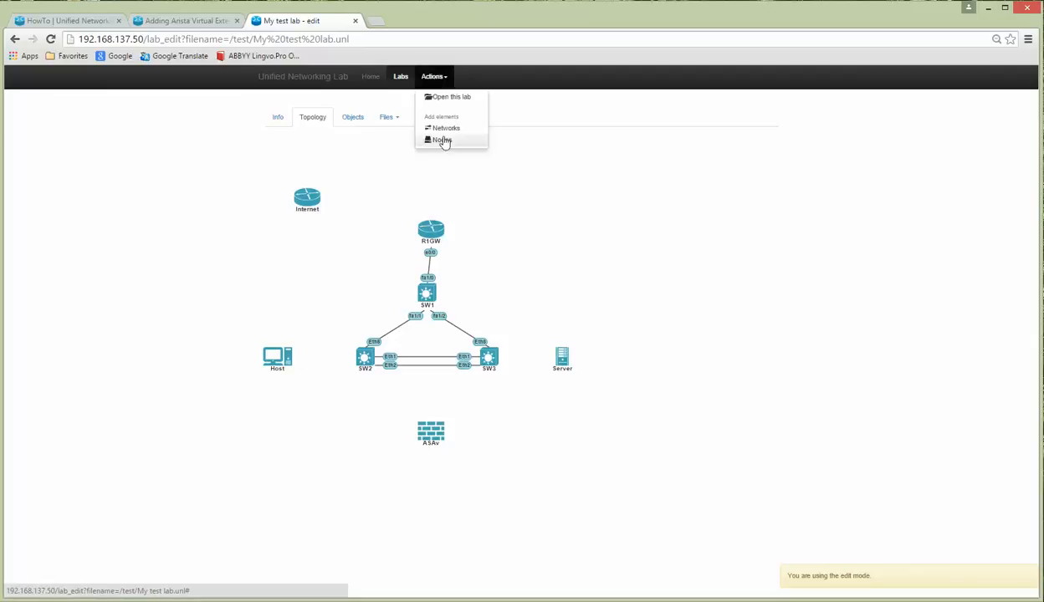
click(441, 141)
double_click(486, 149)
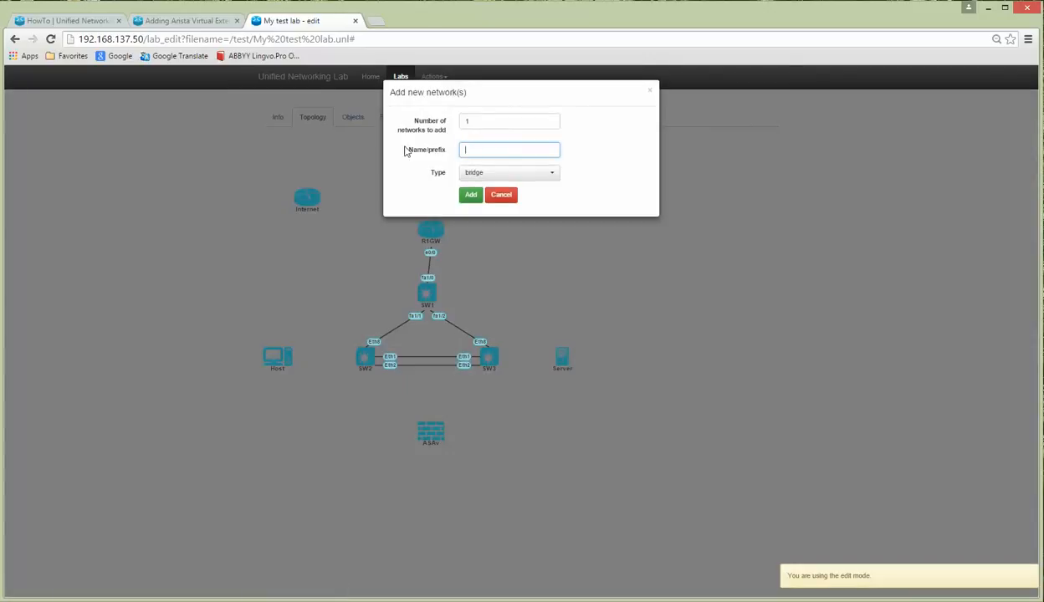
text(host-SW2)
click(466, 194)
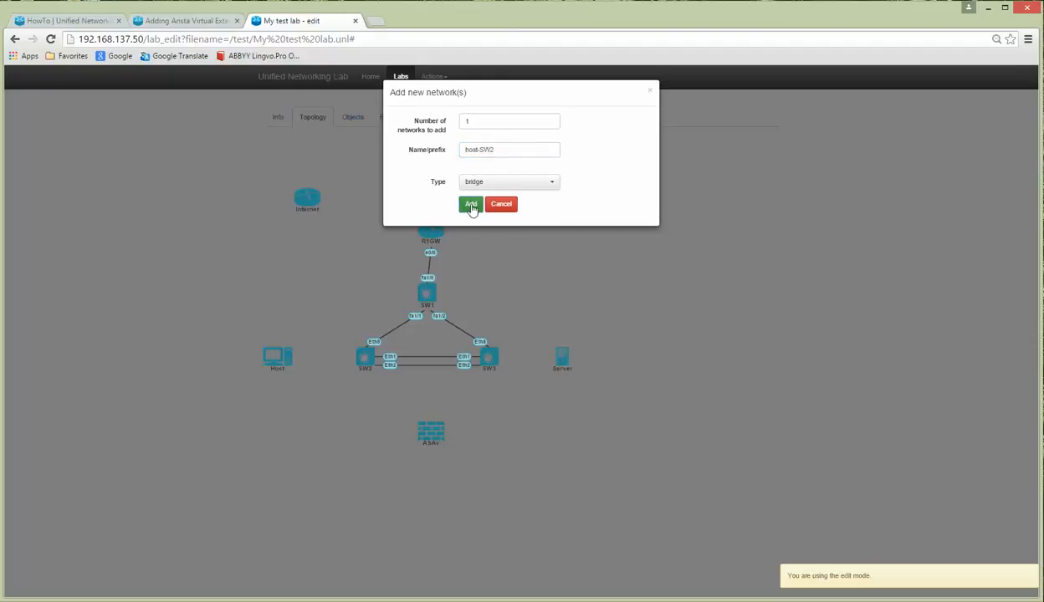
click(471, 206)
Step: Add a second network named 'server-sw3', then switch to the Visio diagram
click(433, 76)
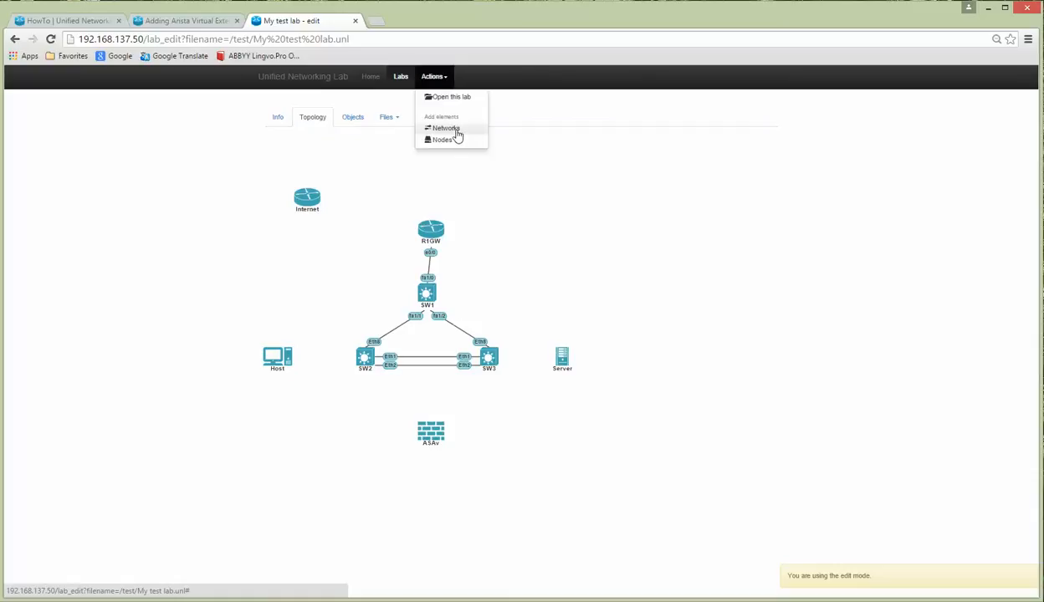
click(456, 133)
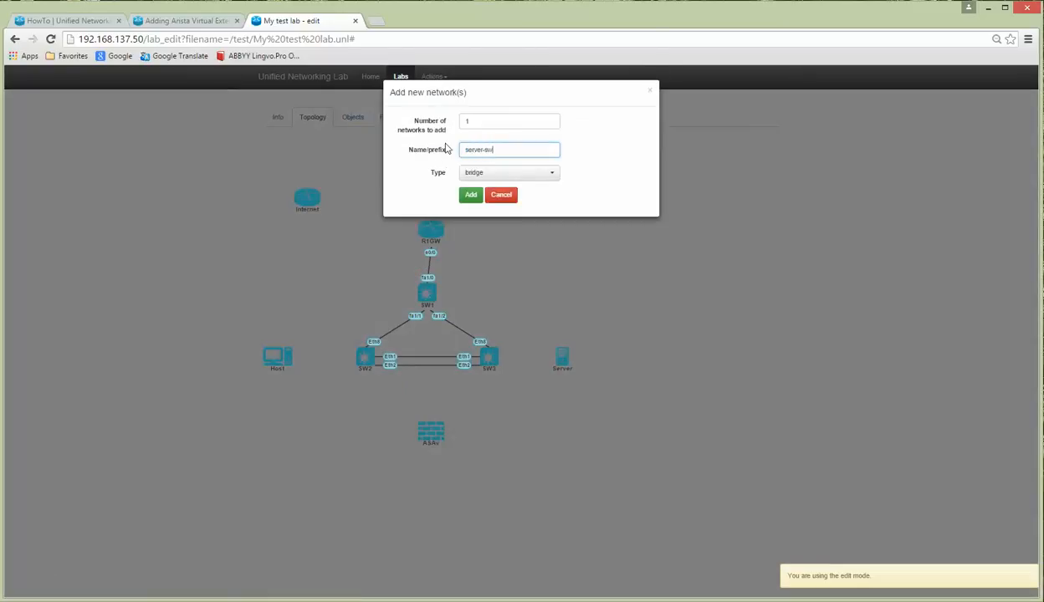
click(468, 195)
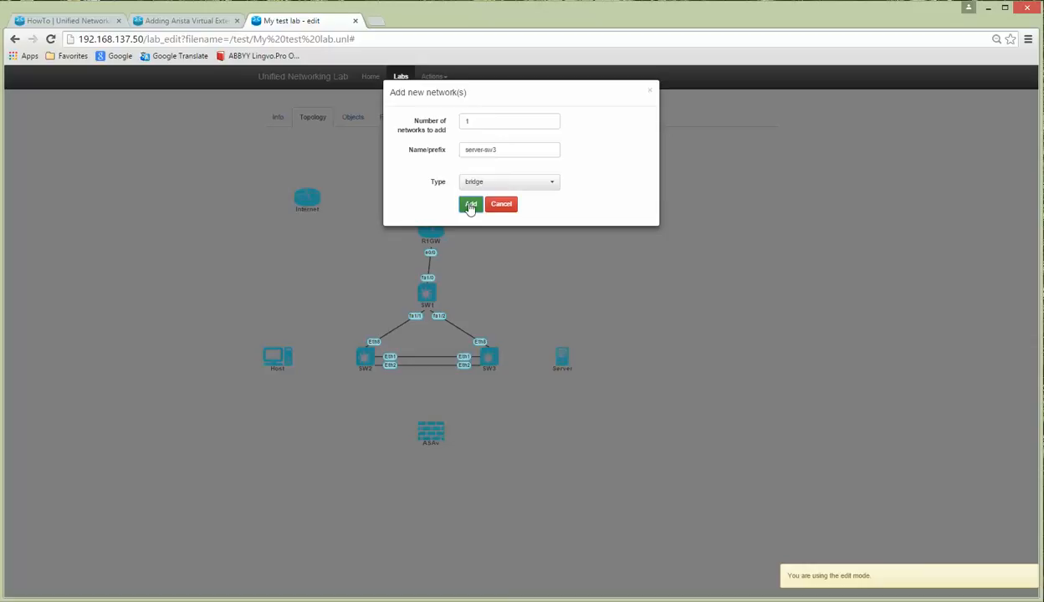
click(469, 205)
key(alt+Tab)
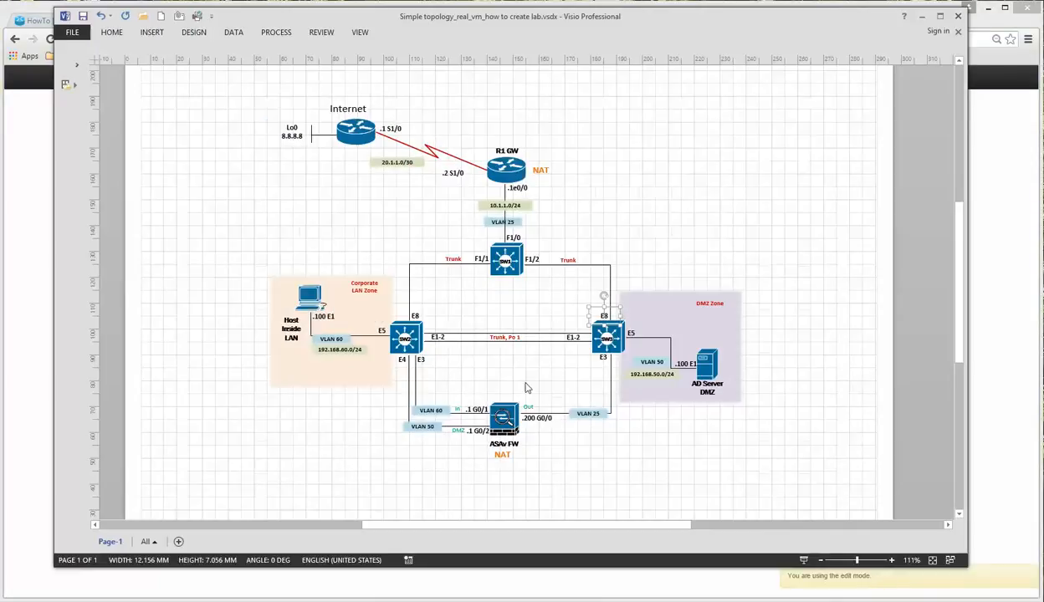
Step: Change the Host's Visio label from '.100 E1' to '.100 E0/0', then minimize Visio
click(325, 318)
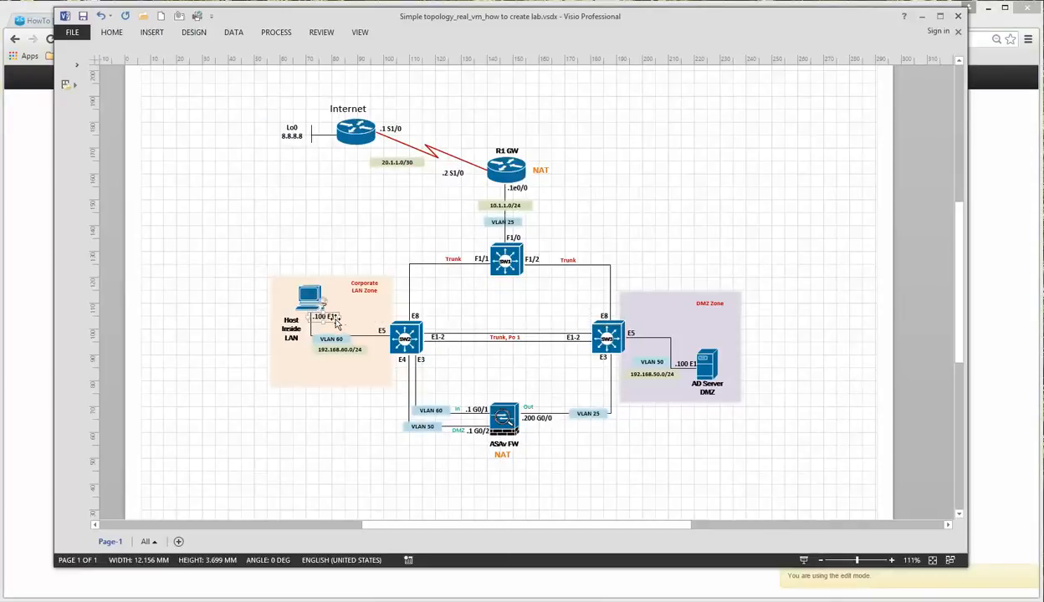
click(336, 320)
double_click(331, 318)
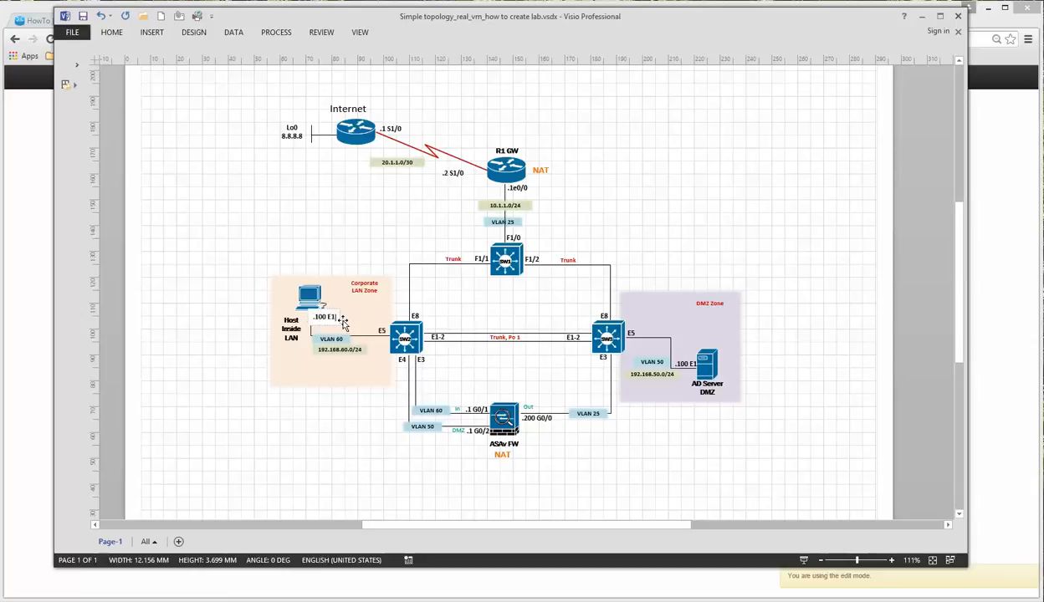
text(0/)
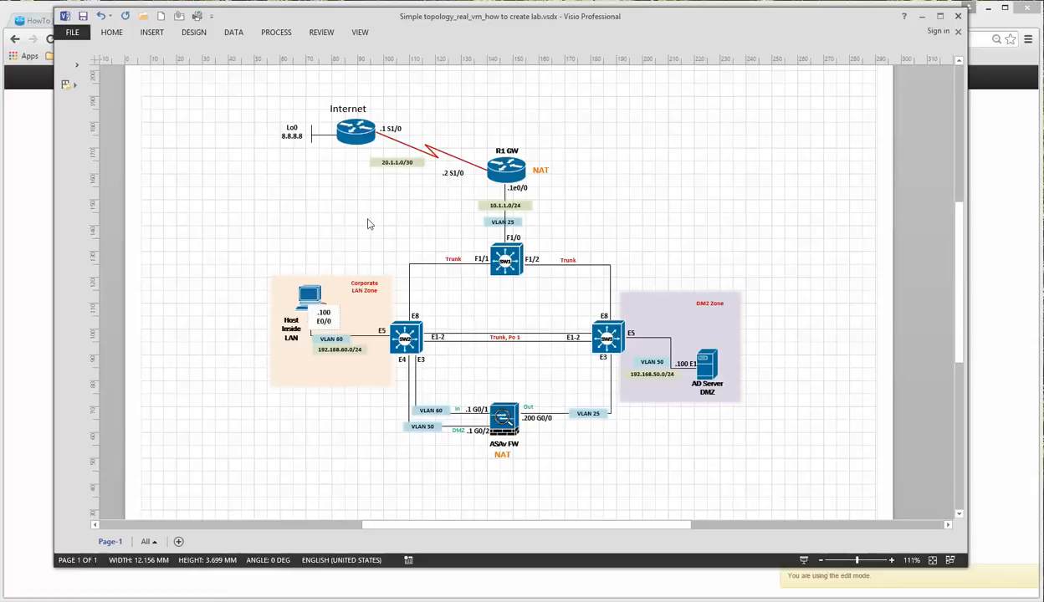
text(0)
click(369, 224)
click(381, 331)
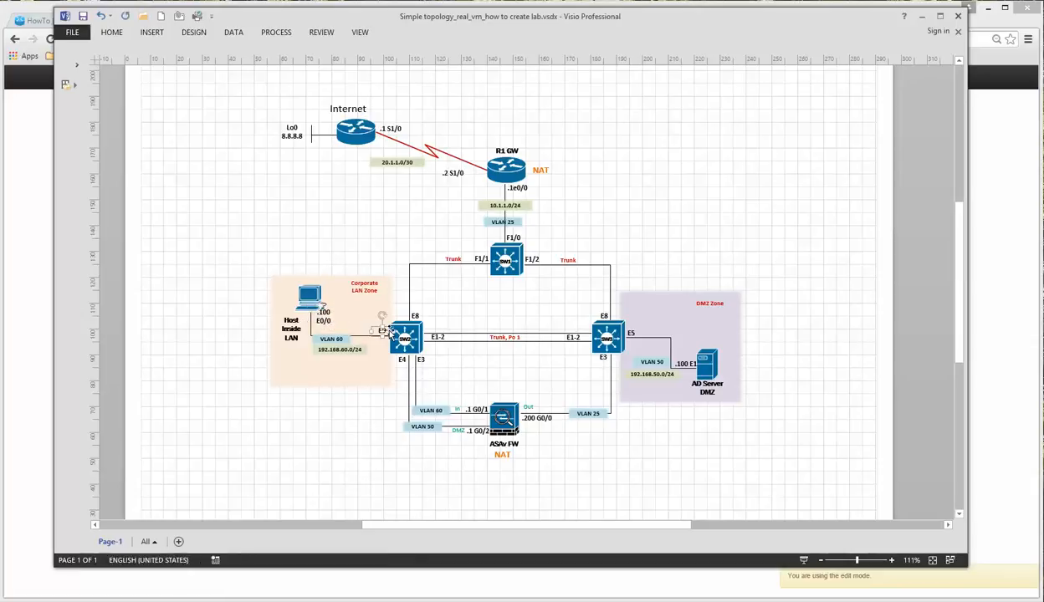
click(921, 16)
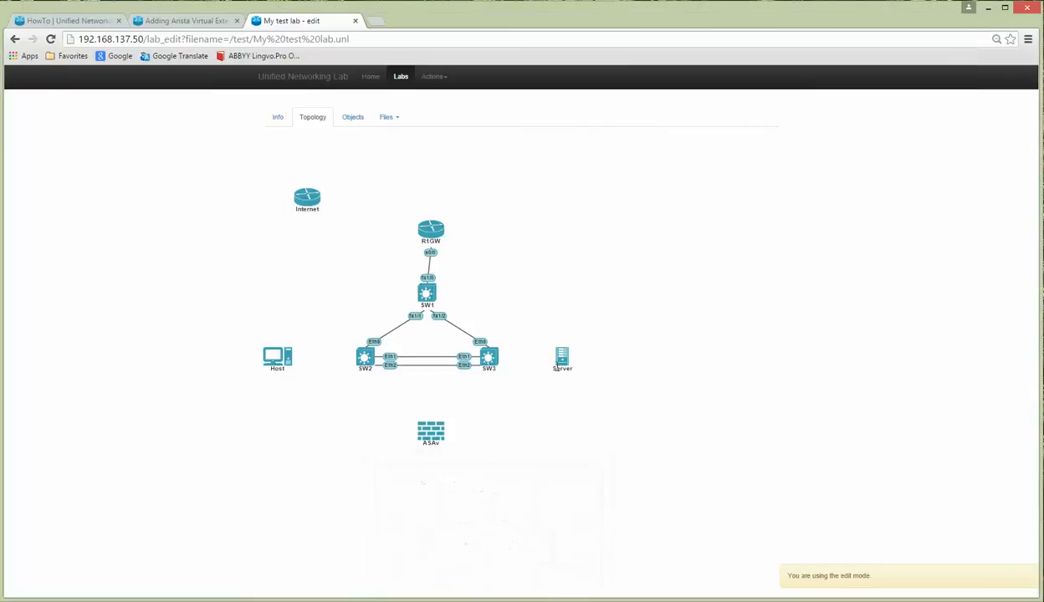
Step: Connect Host's e0/0 and SW2's Eth5 to the host-SW2 network, saving each
right_click(280, 355)
click(308, 371)
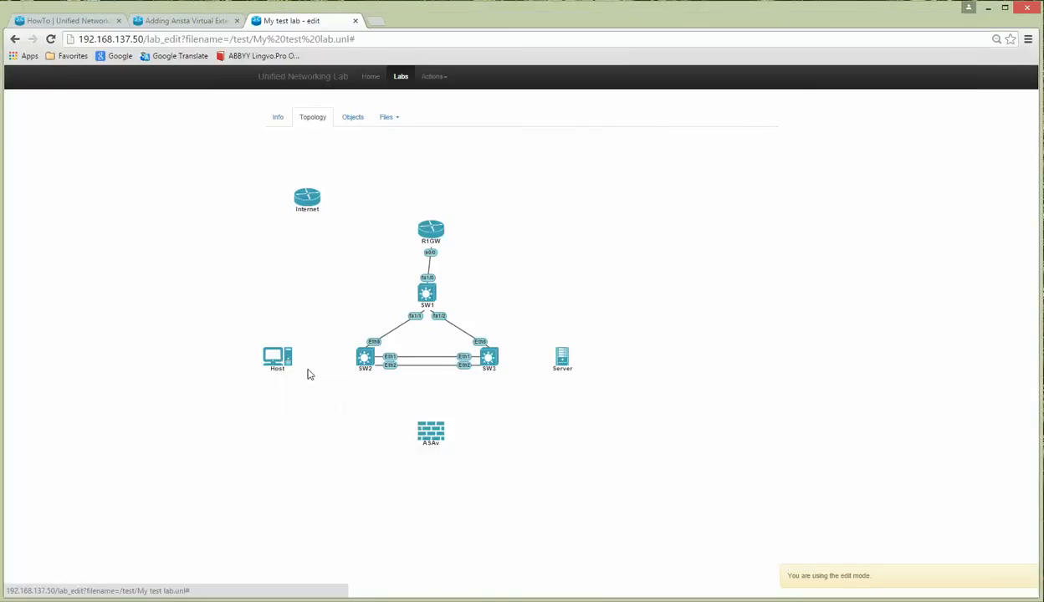
click(489, 123)
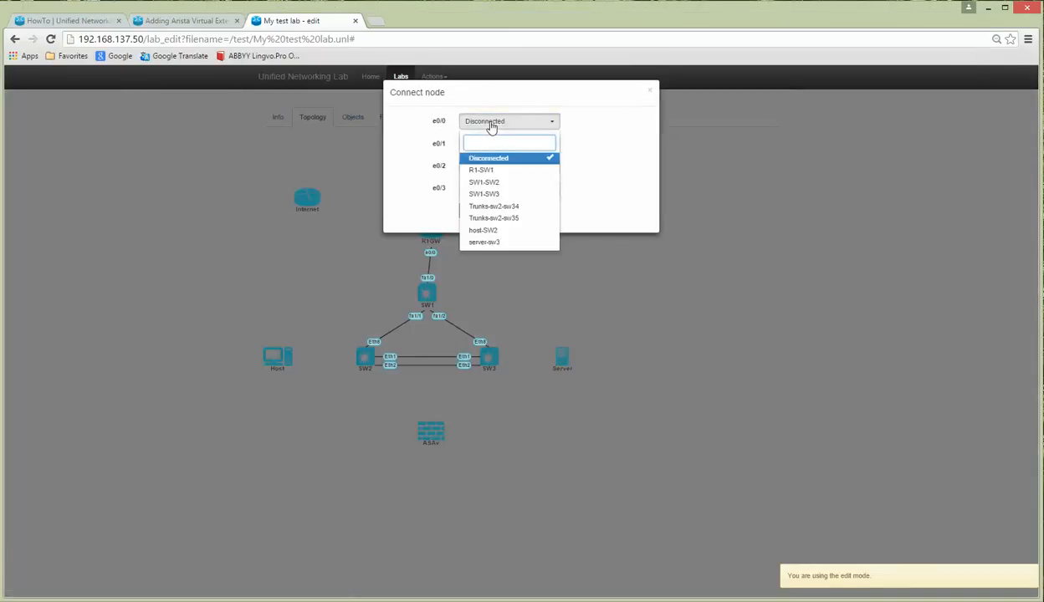
click(487, 231)
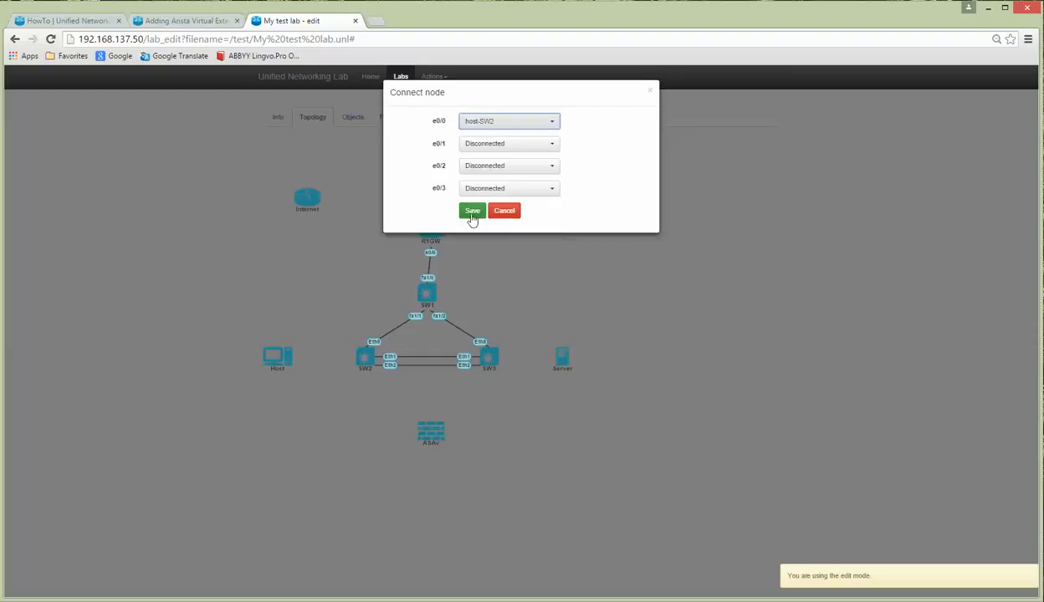
click(471, 213)
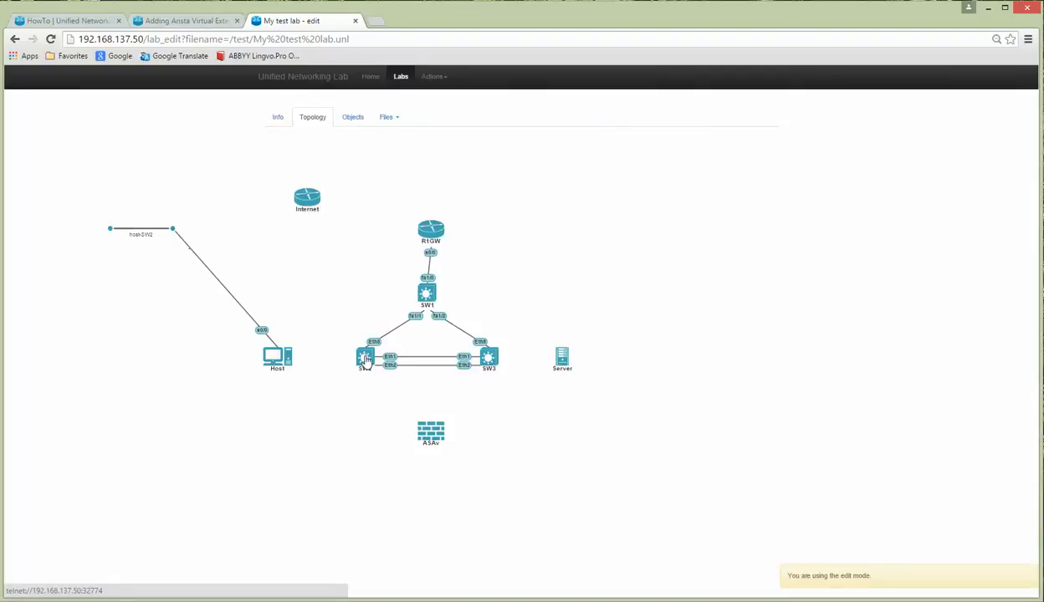
right_click(366, 359)
click(390, 374)
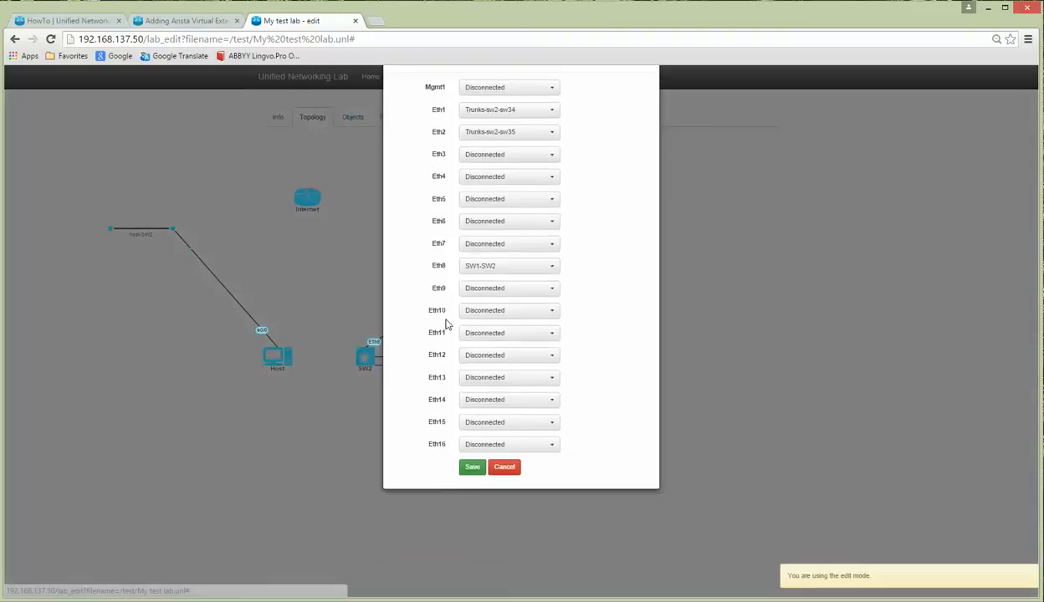
click(483, 233)
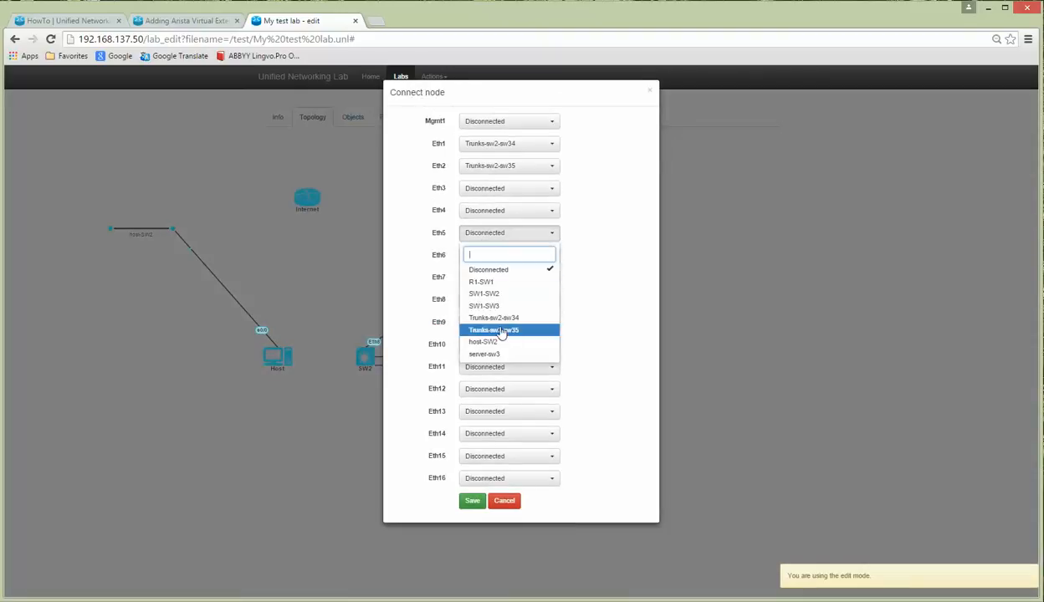
click(496, 342)
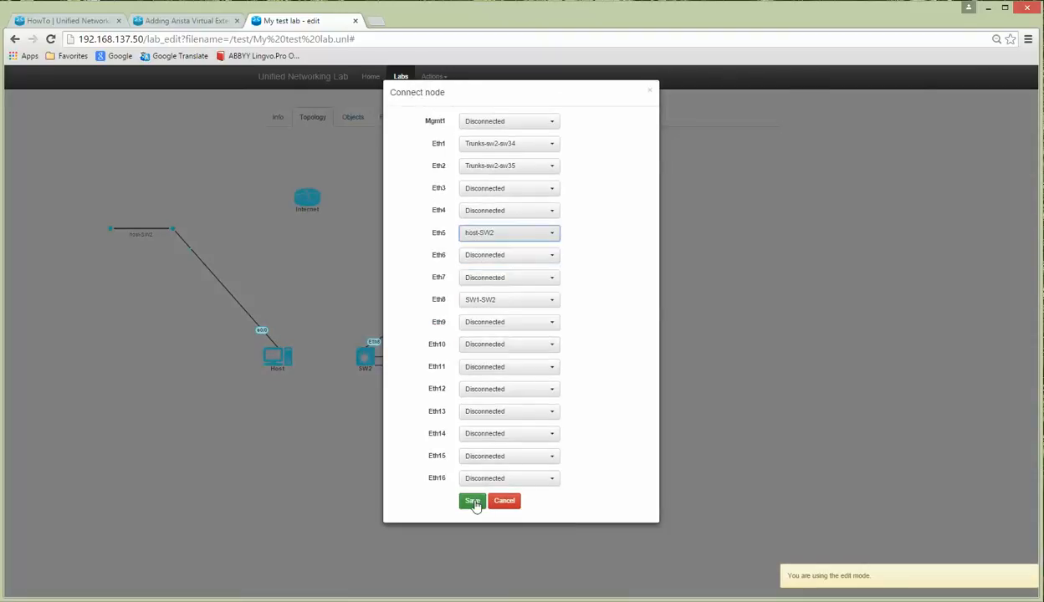
click(472, 502)
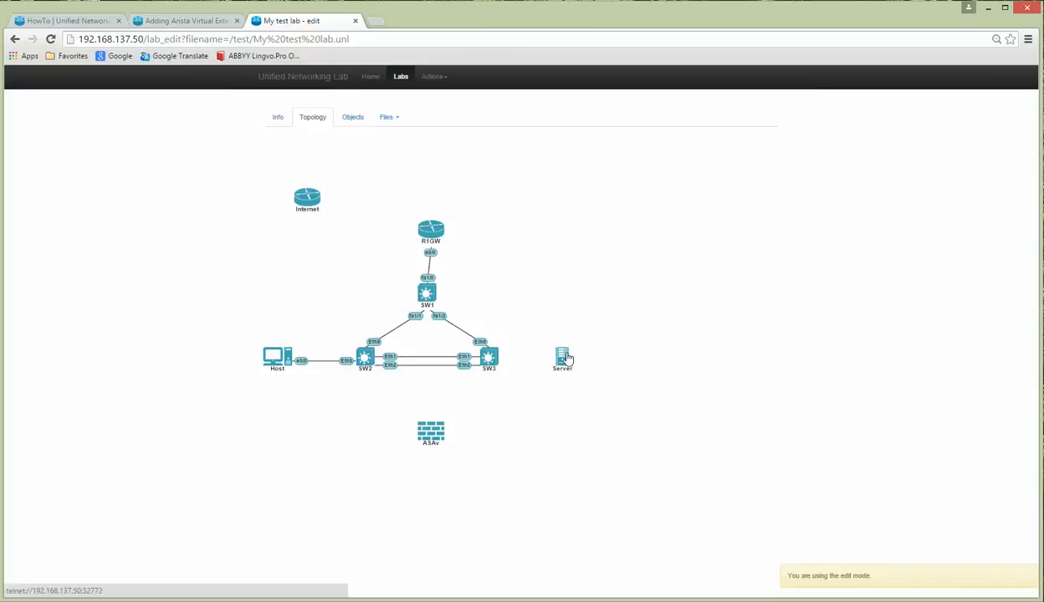
Step: Connect Server's e0/0 and SW3's Eth5 to the server-sw3 network, saving each
right_click(564, 358)
click(590, 381)
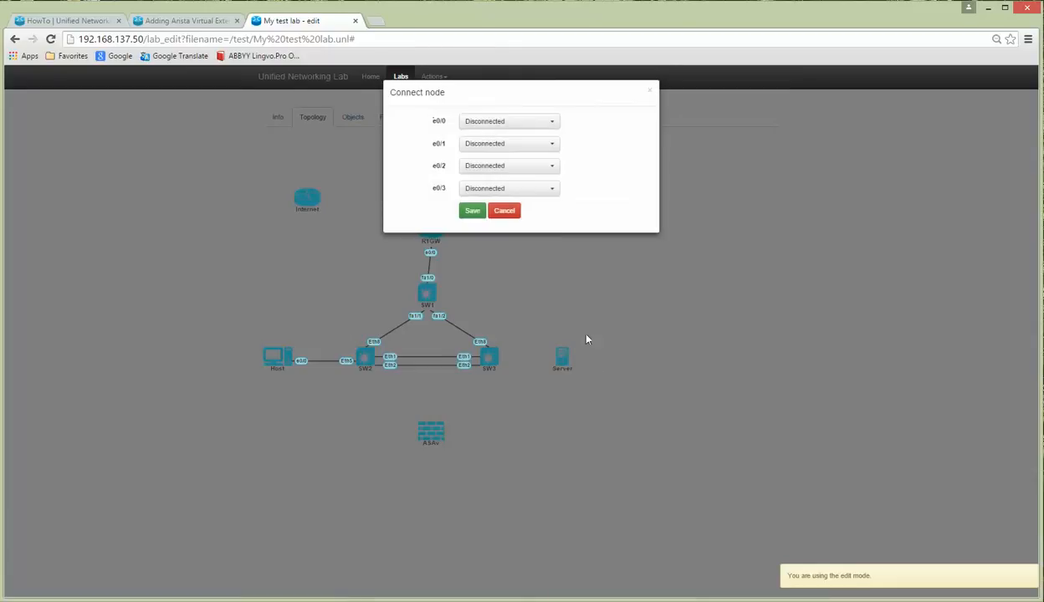
click(497, 120)
click(494, 236)
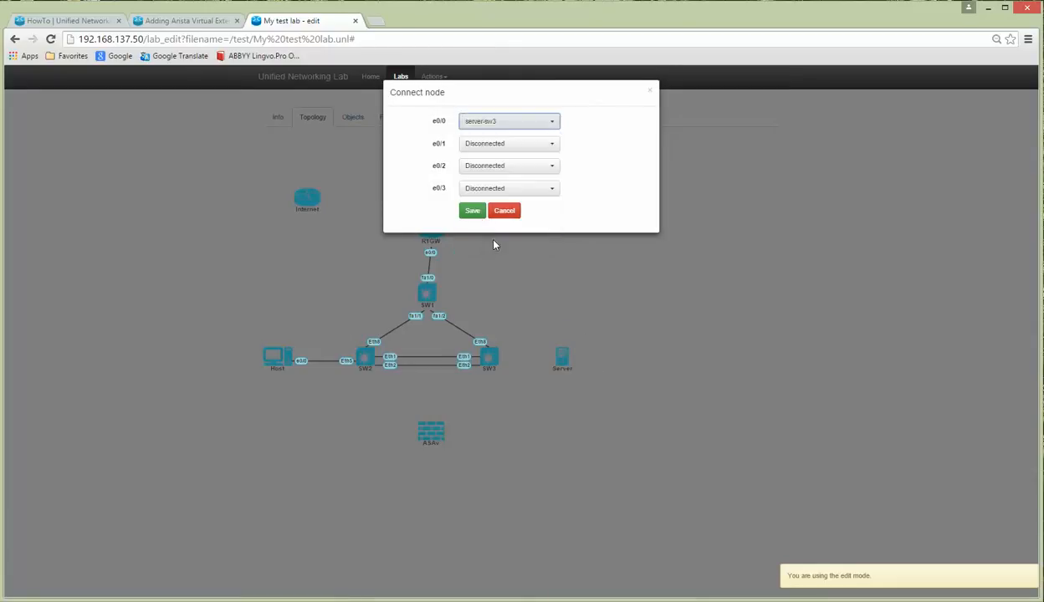
click(473, 214)
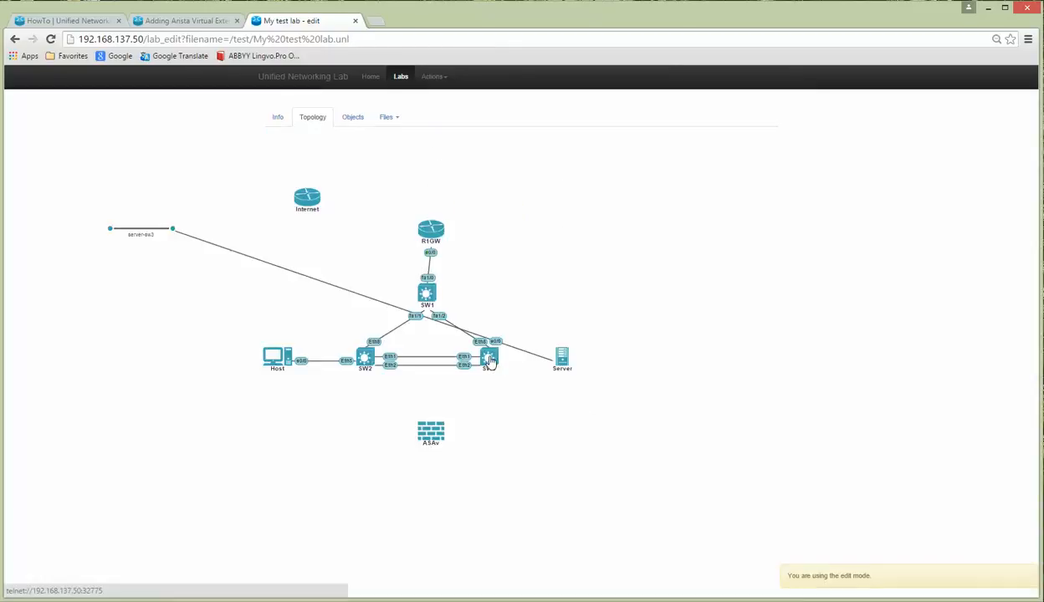
right_click(502, 363)
click(517, 376)
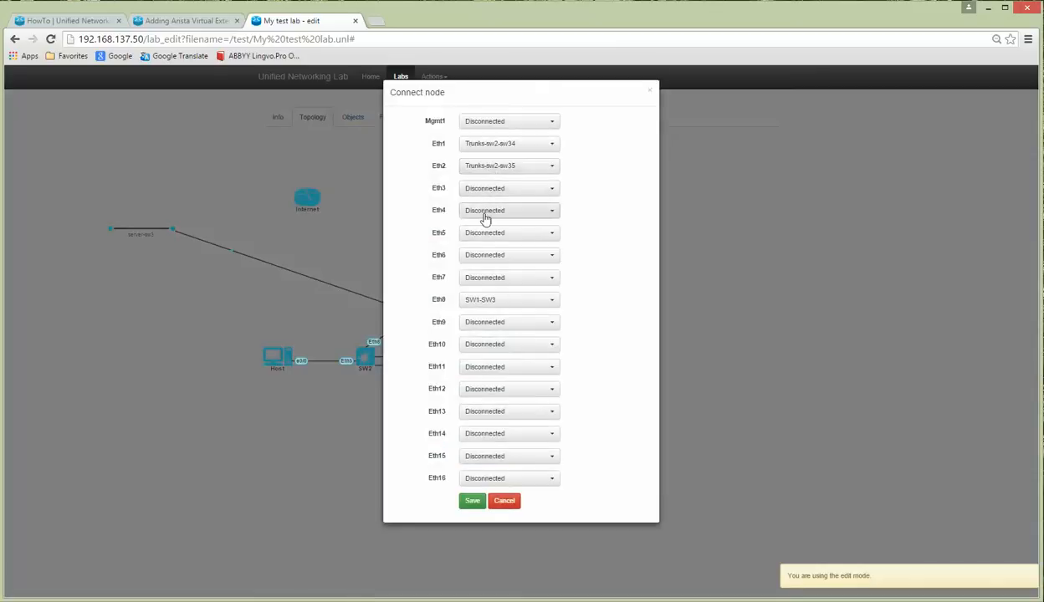
click(481, 234)
click(492, 353)
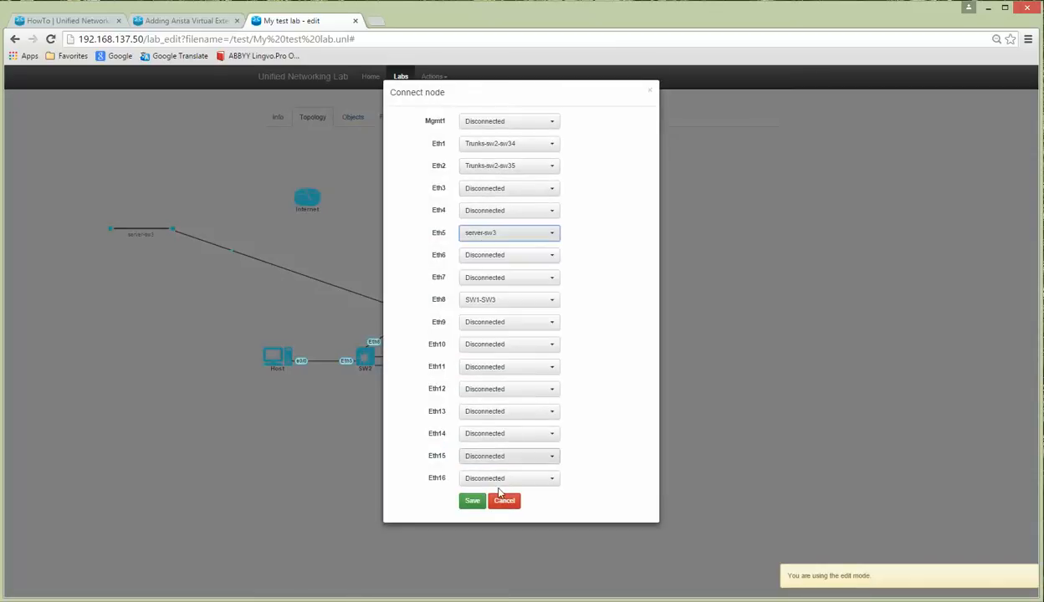
click(473, 502)
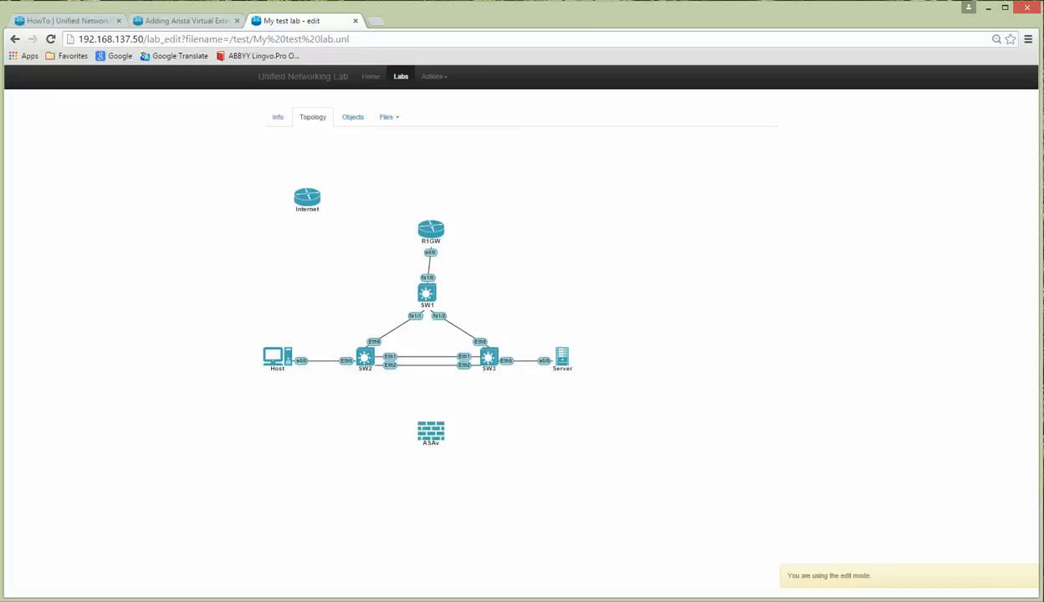
click(467, 600)
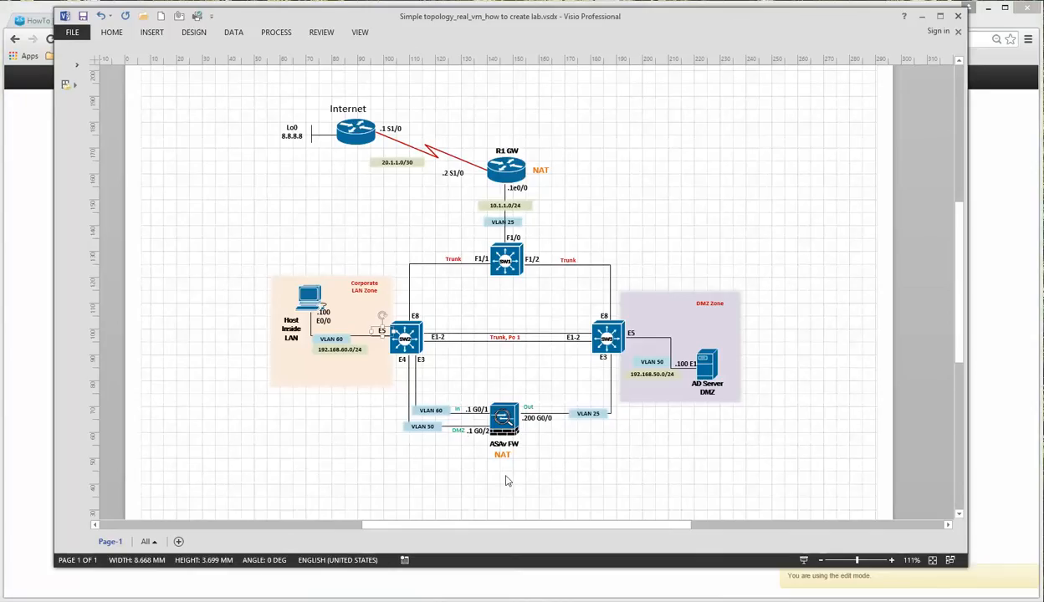
click(921, 16)
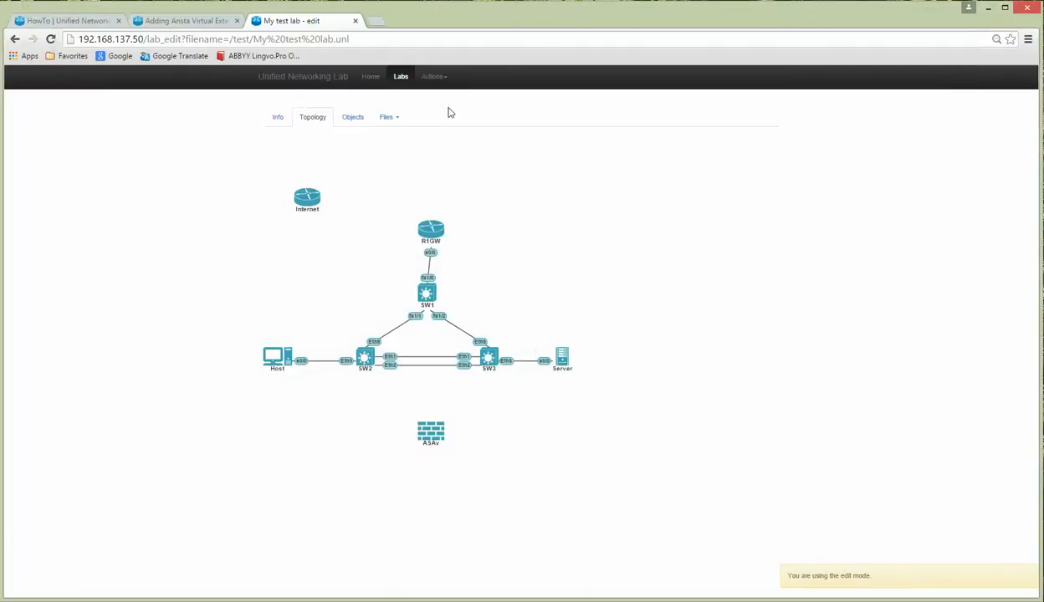
Step: Add 3 networks with the ASA name prefix, then bring up ASAv's interface connections
click(432, 77)
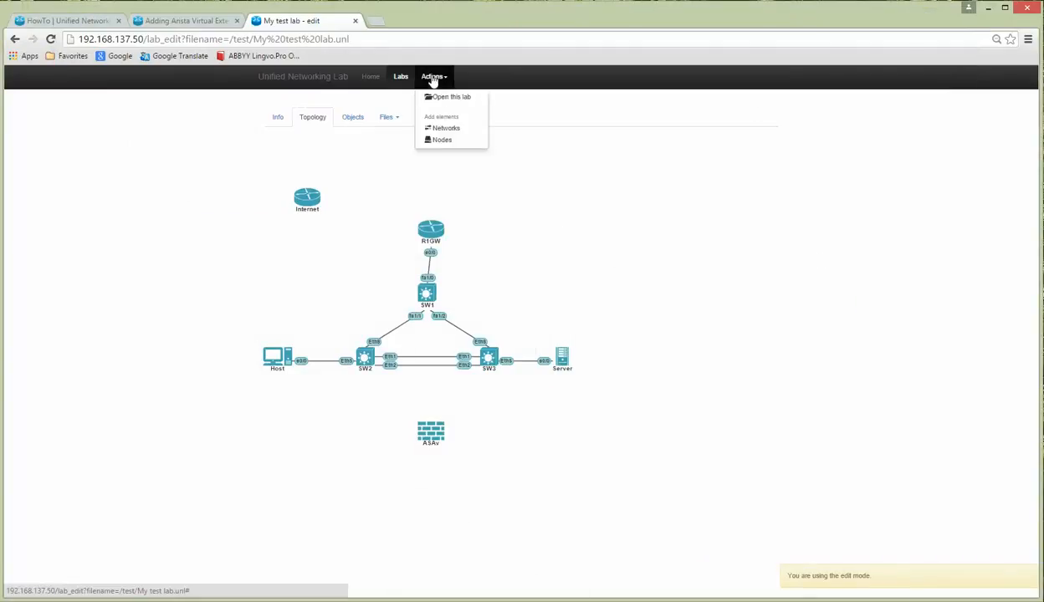
click(447, 130)
double_click(483, 122)
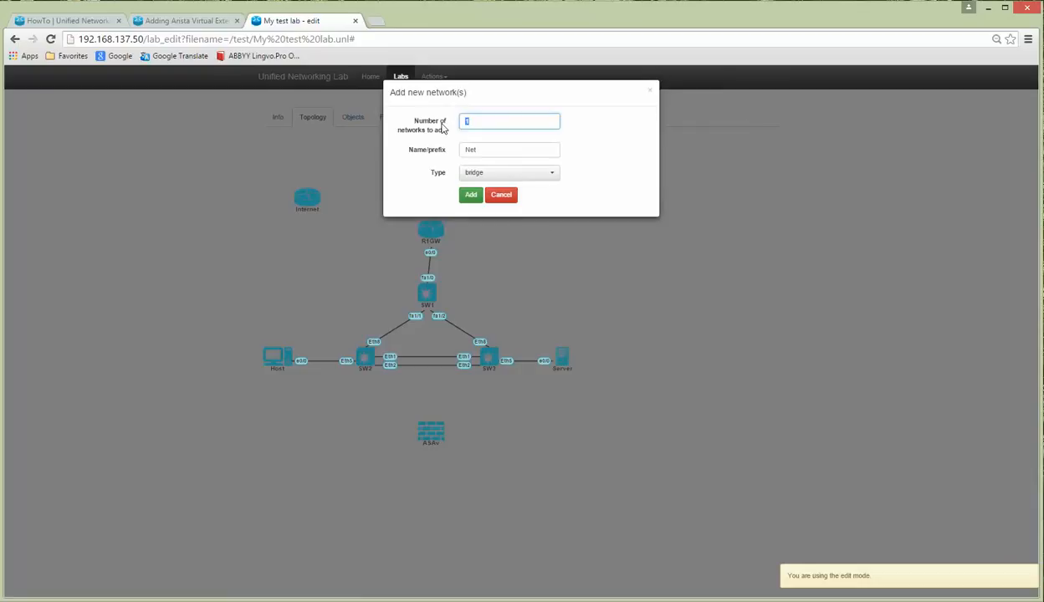
text(3)
key(Tab)
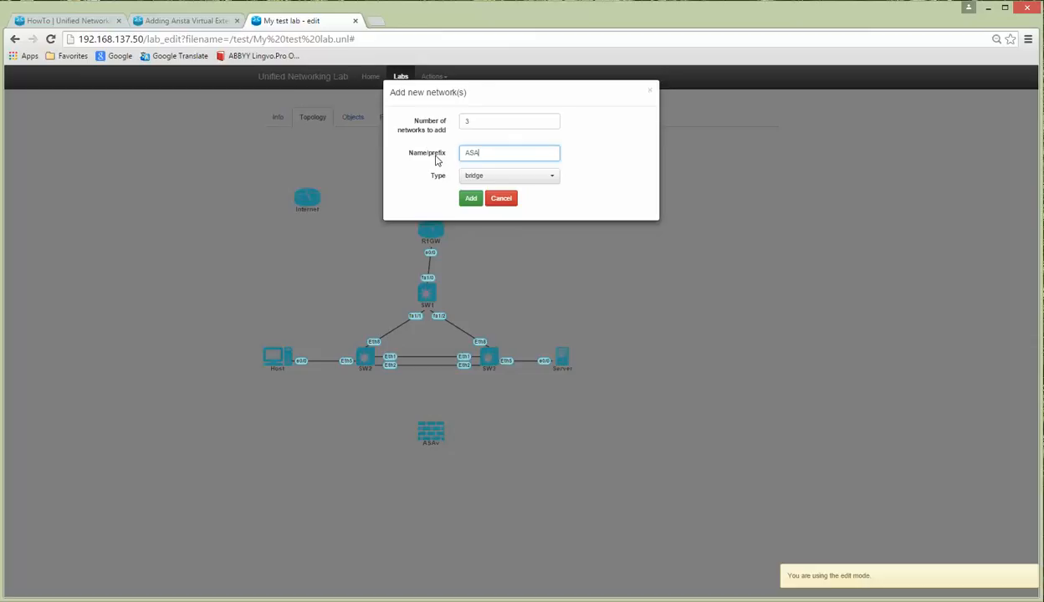
click(472, 201)
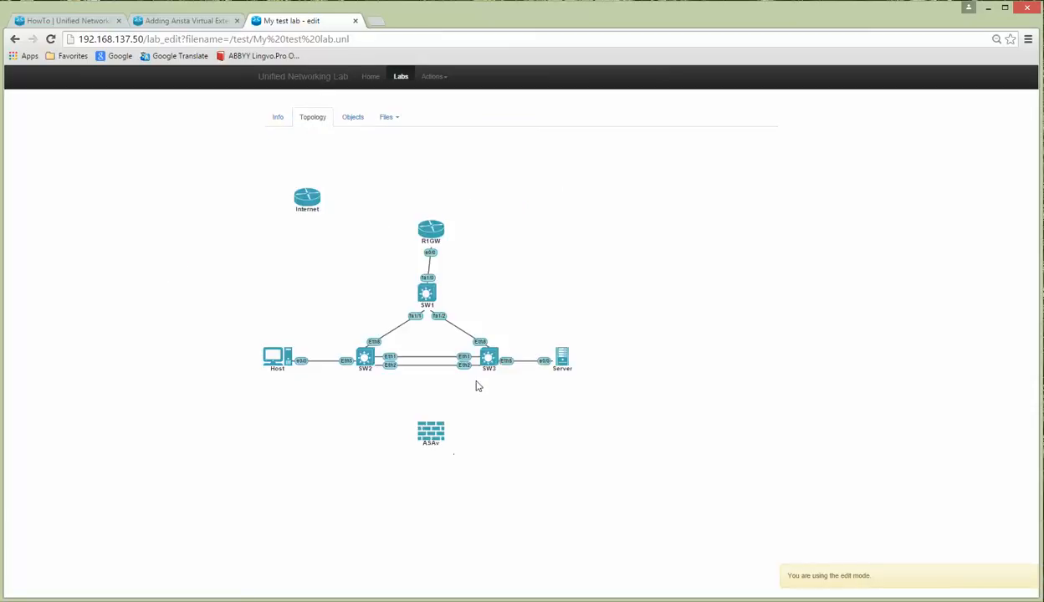
right_click(430, 432)
click(465, 450)
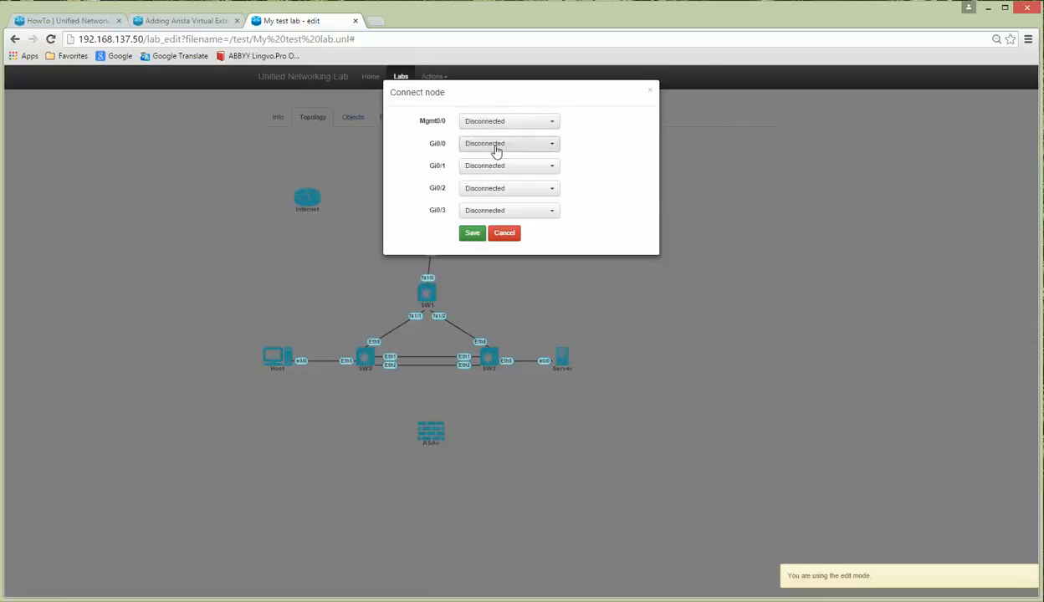
Step: Connect ASAv's Gi0/0 to ASA8, Gi0/1 to ASA9 and Gi0/2 to ASA10, then save
click(496, 149)
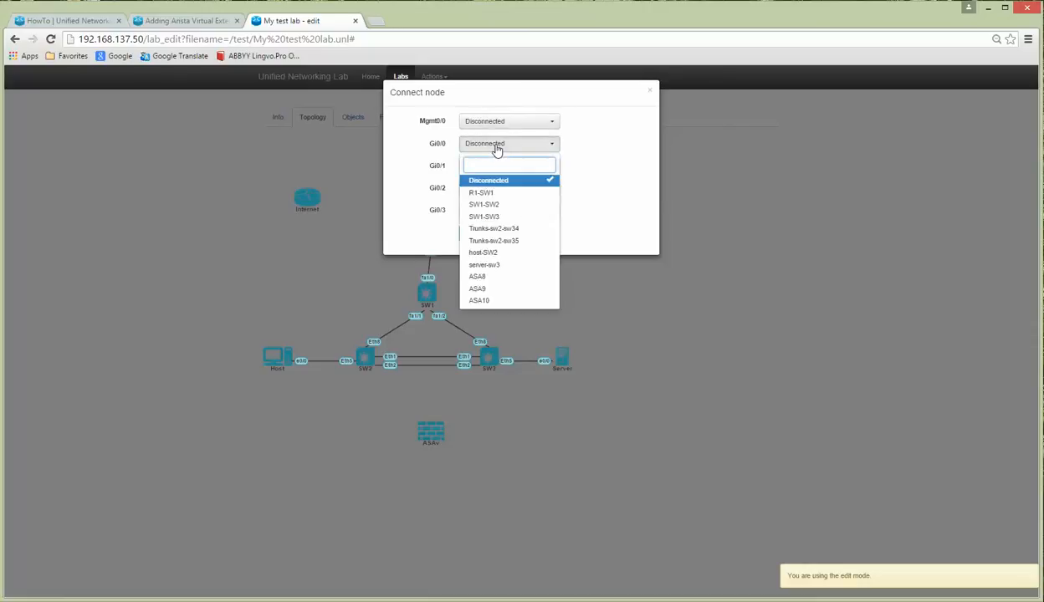
click(498, 277)
click(499, 168)
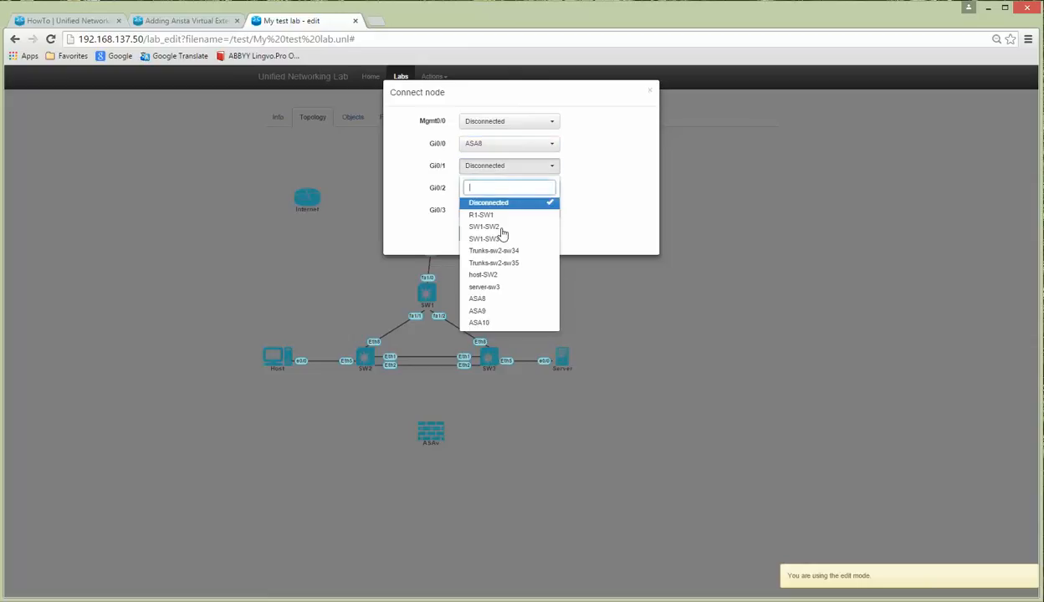
click(492, 311)
click(496, 190)
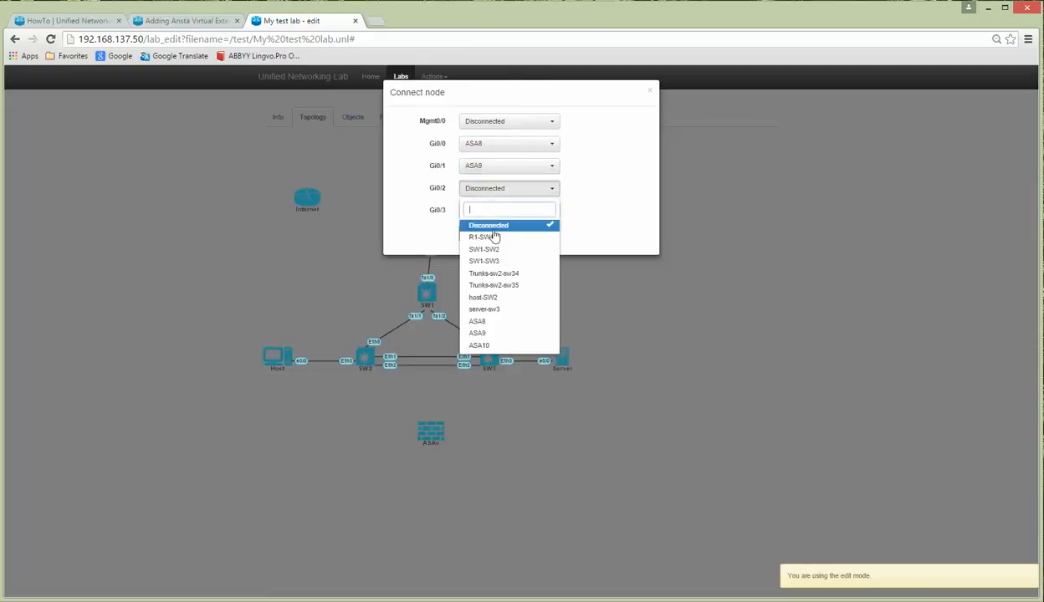
click(491, 348)
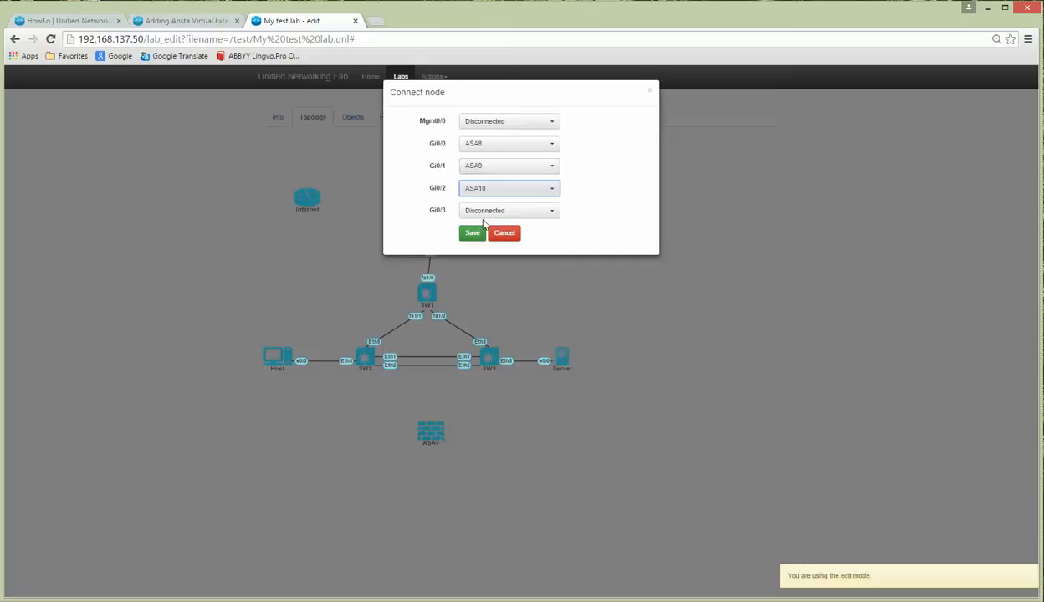
click(471, 235)
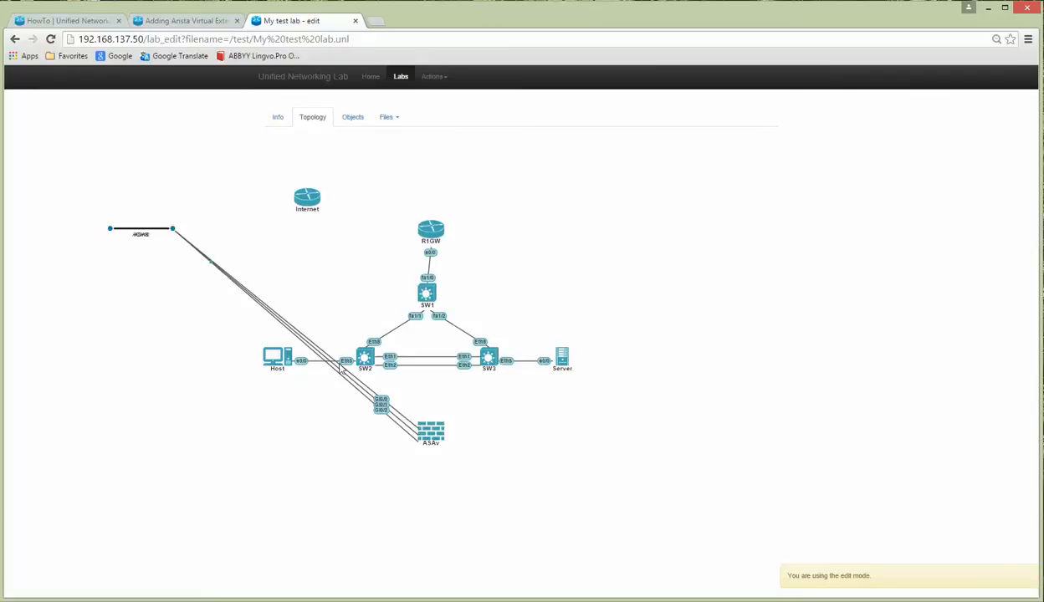
Step: Place ASA8 right of ASAv, and ASA10 and ASA9 left of ASAv below Host
drag(158, 236, 535, 411)
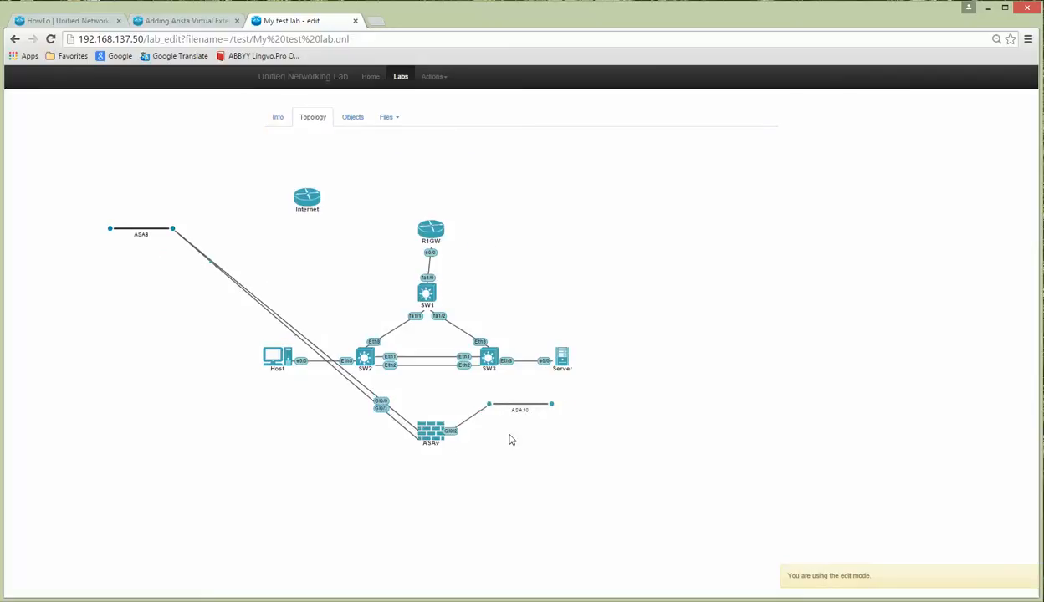
drag(175, 240, 330, 445)
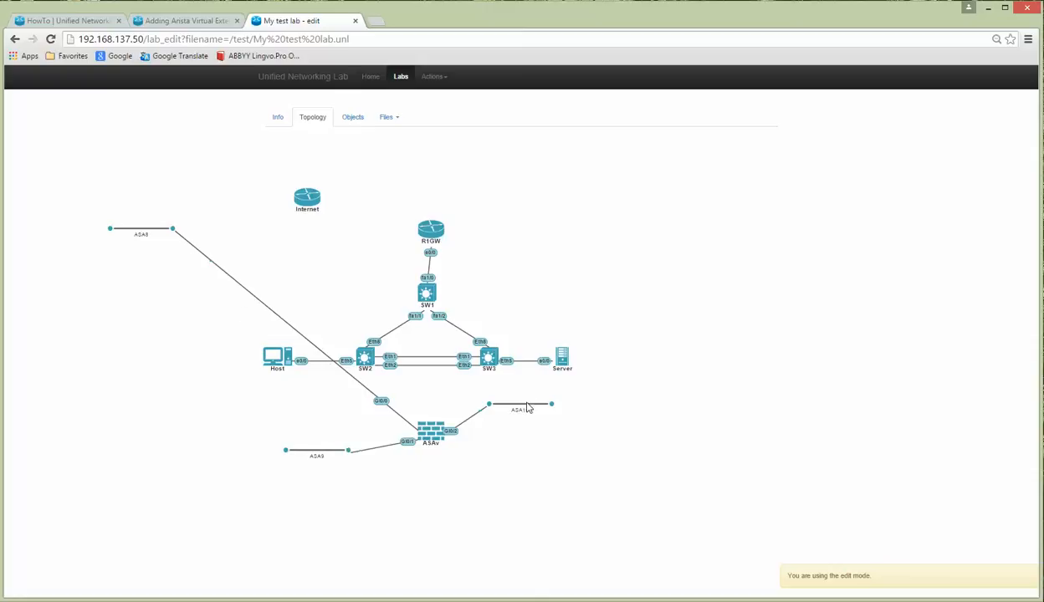
drag(526, 410, 296, 417)
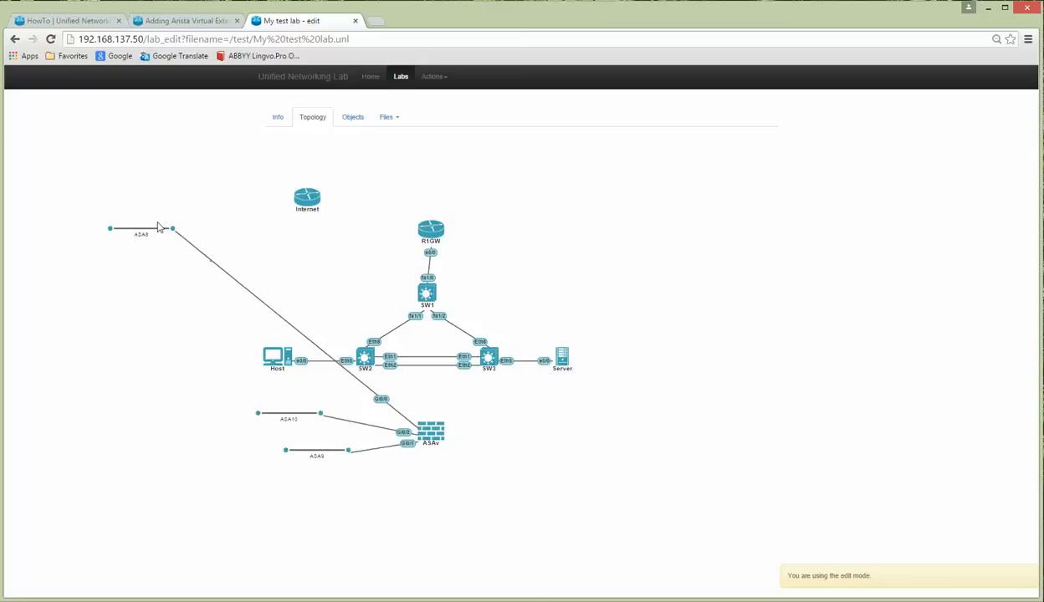
drag(159, 229, 528, 394)
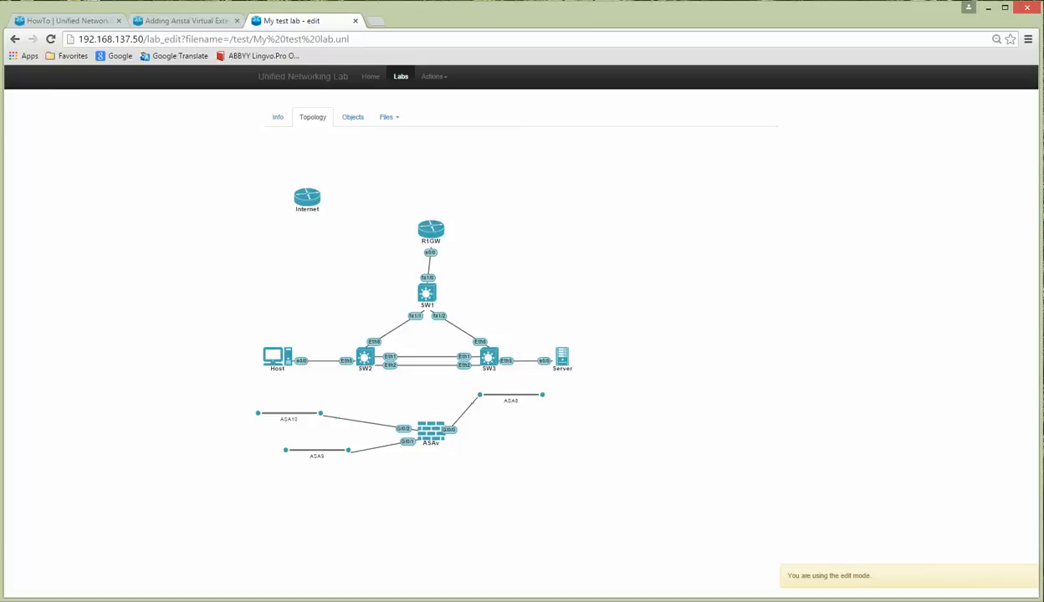
key(alt+Tab)
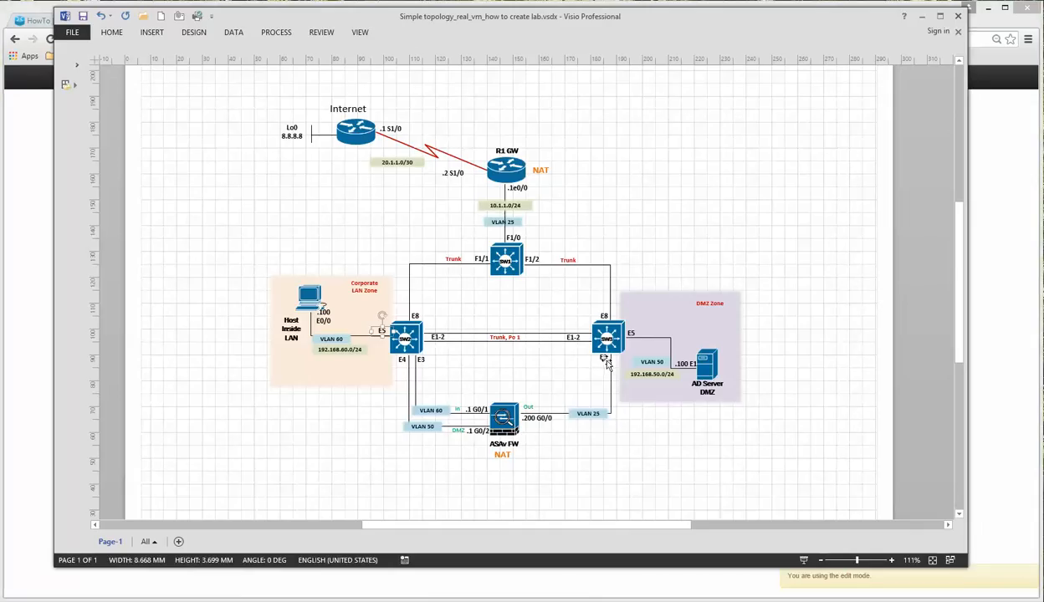
key(alt+Tab)
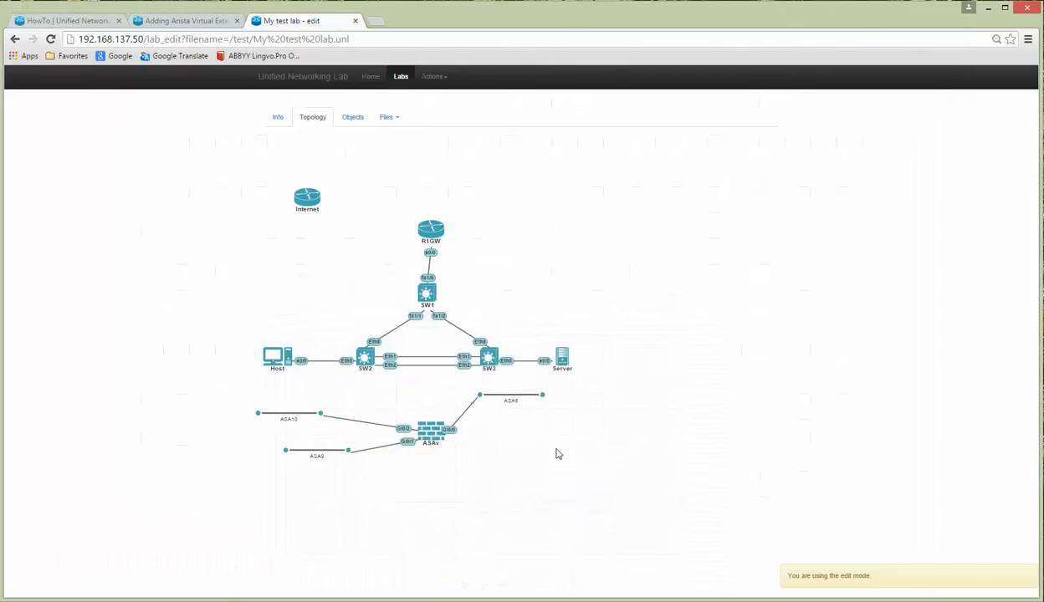
Step: Connect SW3's Eth3 to the ASA8 network and save
right_click(483, 356)
right_click(484, 358)
key(Escape)
click(495, 371)
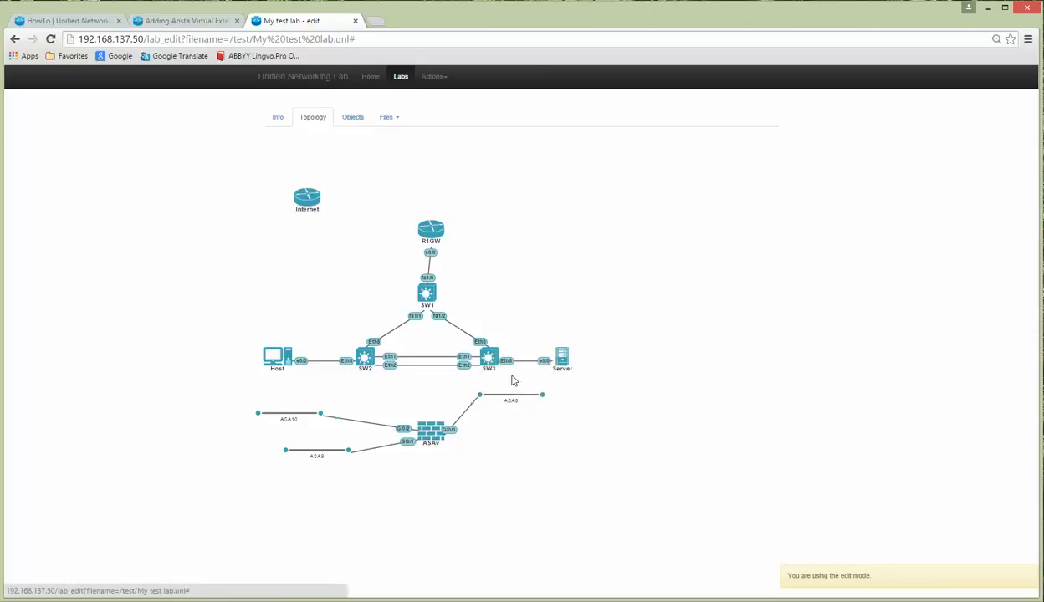
click(504, 195)
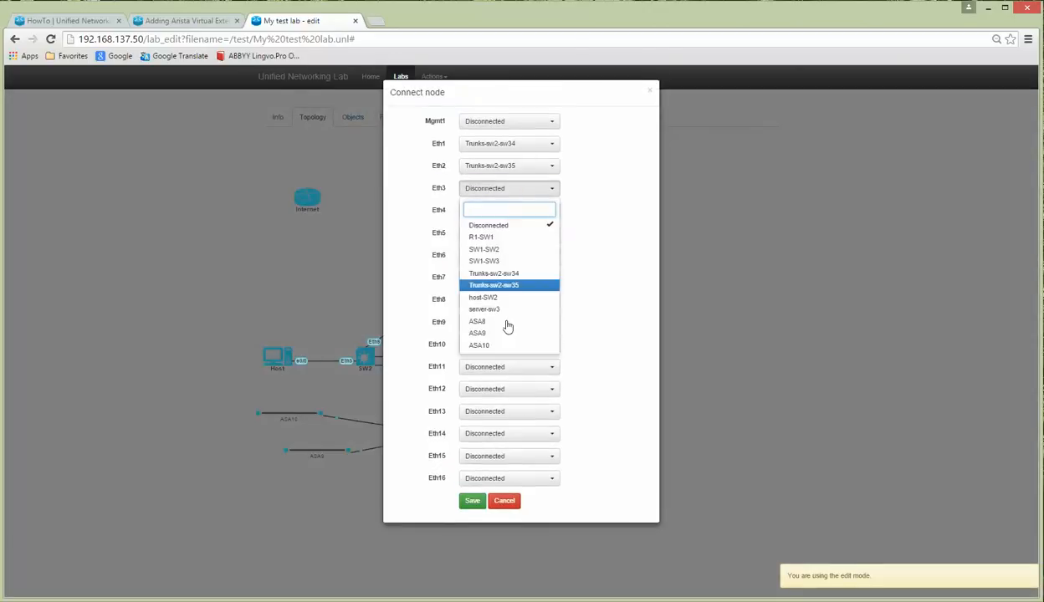
click(496, 324)
click(472, 499)
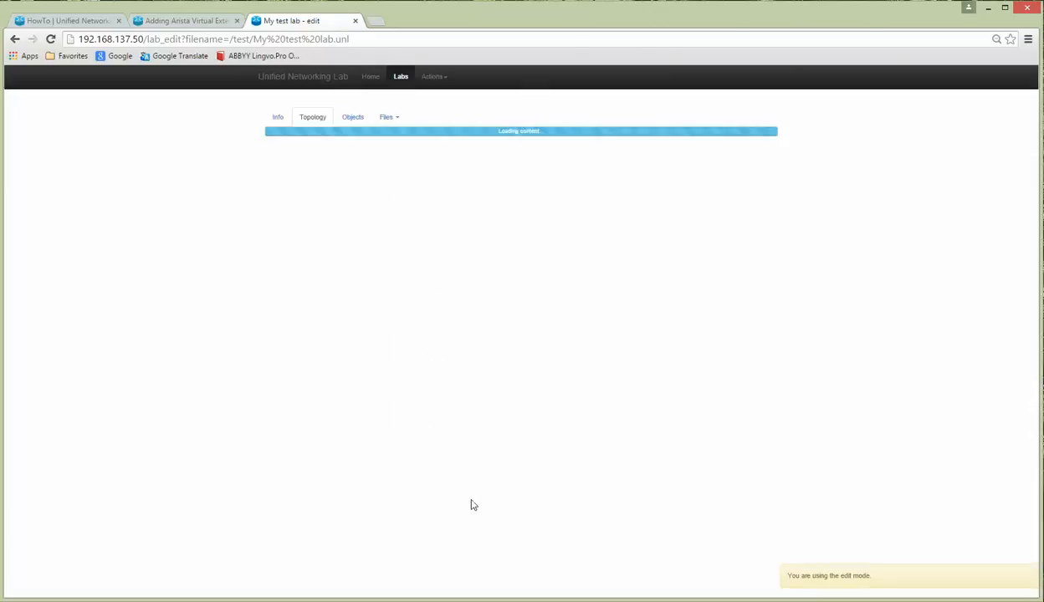
Step: Connect SW2's Eth3 to ASA9 and Eth4 to ASA10, then nudge ASAv down and R1GW left
click(366, 359)
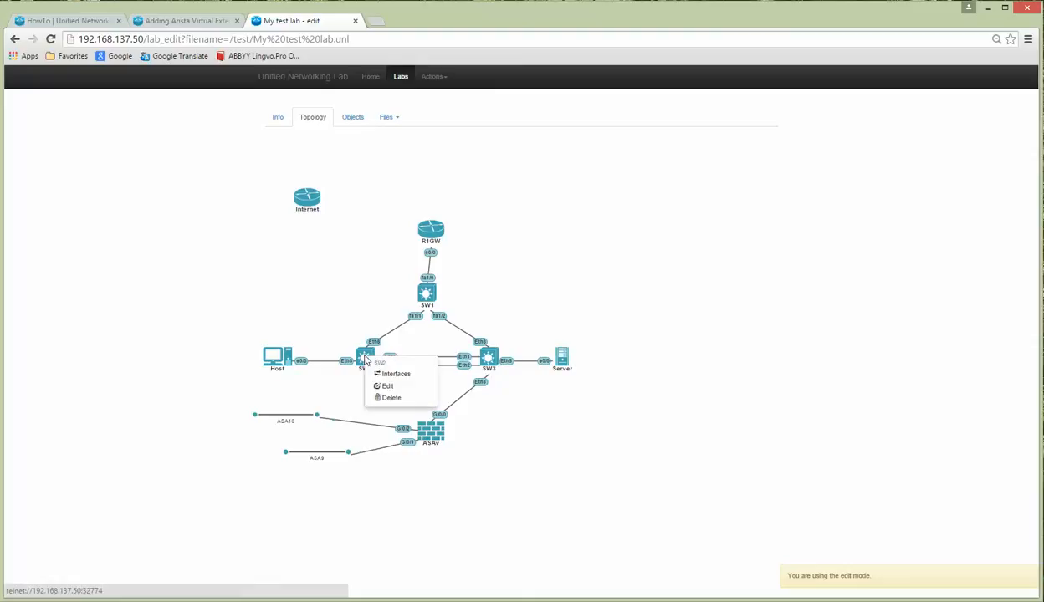
click(475, 601)
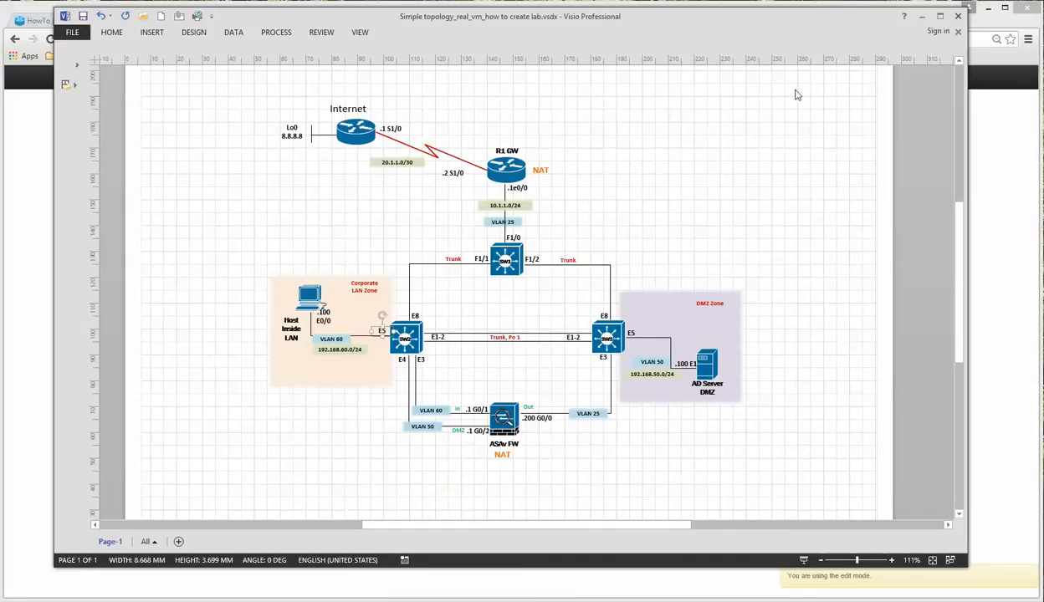
click(476, 600)
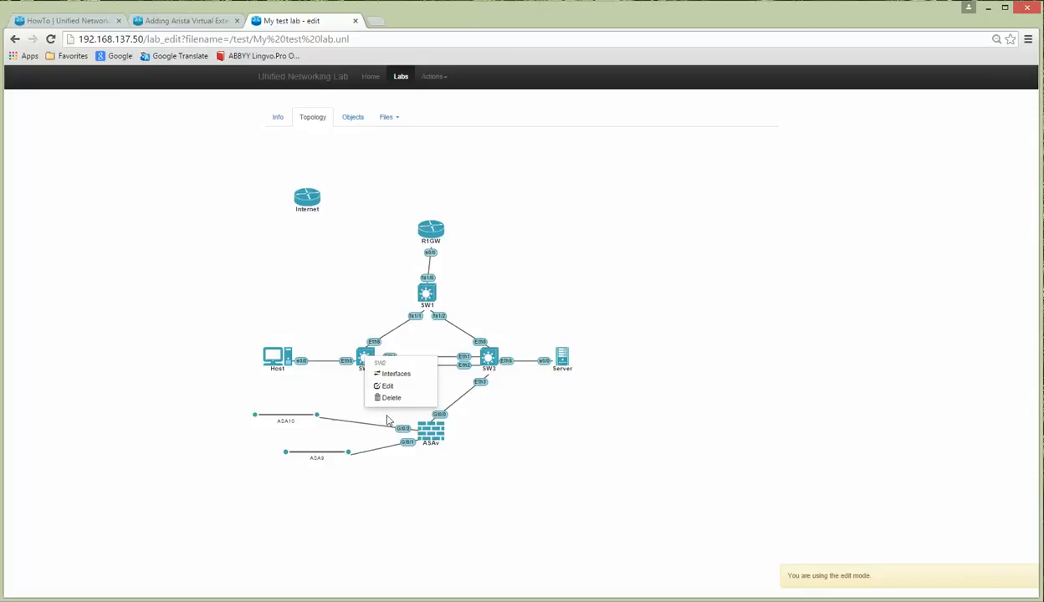
click(389, 375)
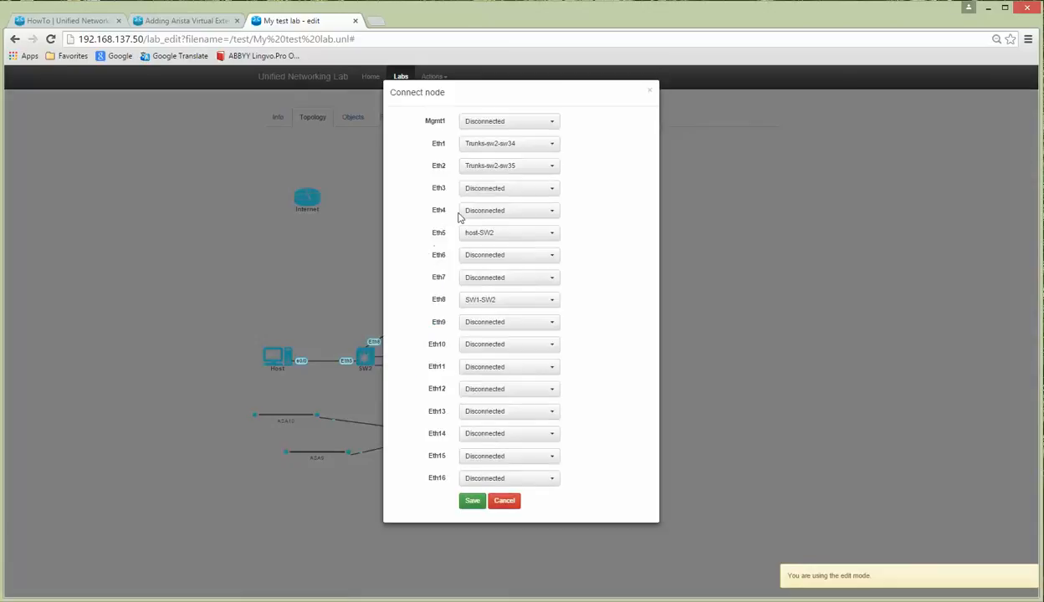
click(474, 188)
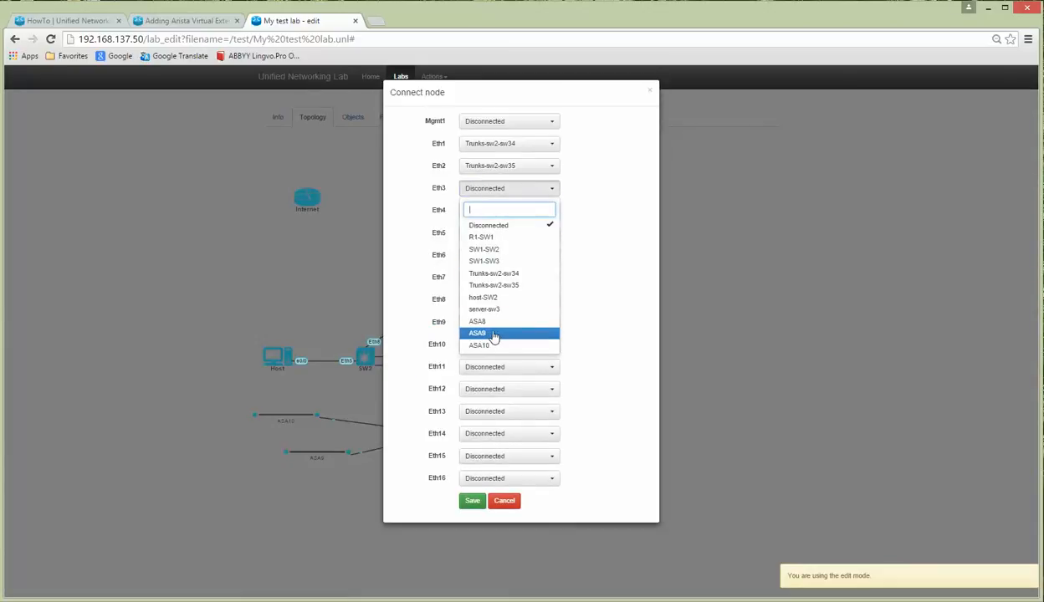
click(490, 333)
click(495, 215)
click(476, 368)
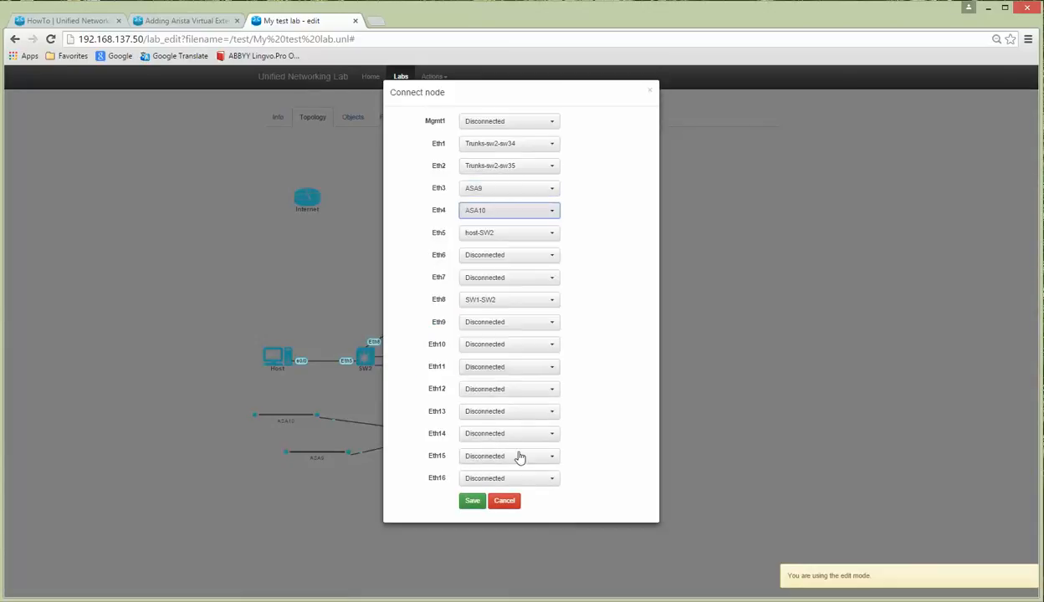
click(470, 500)
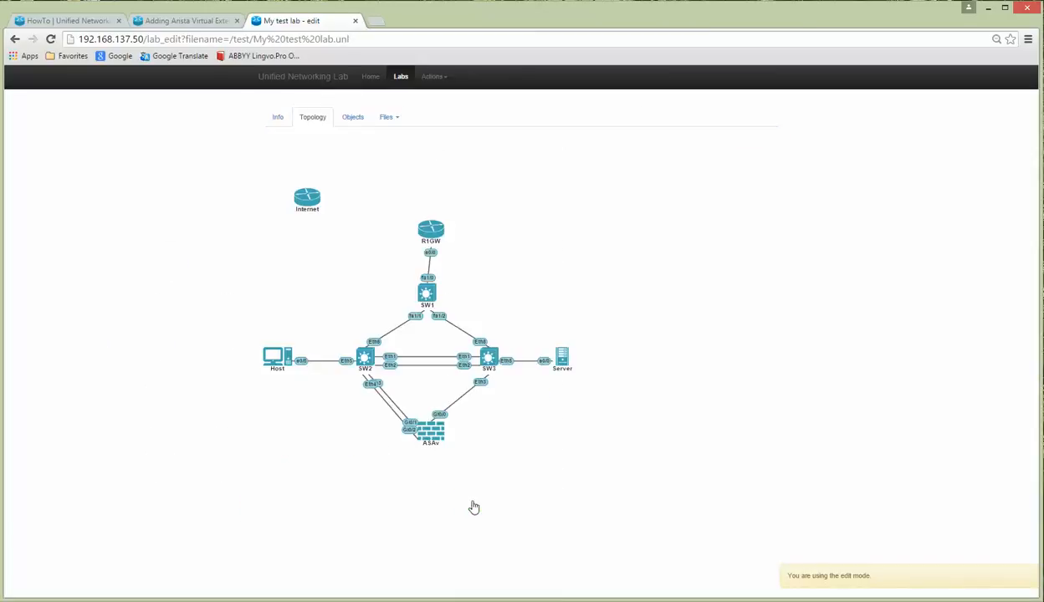
drag(436, 436, 429, 456)
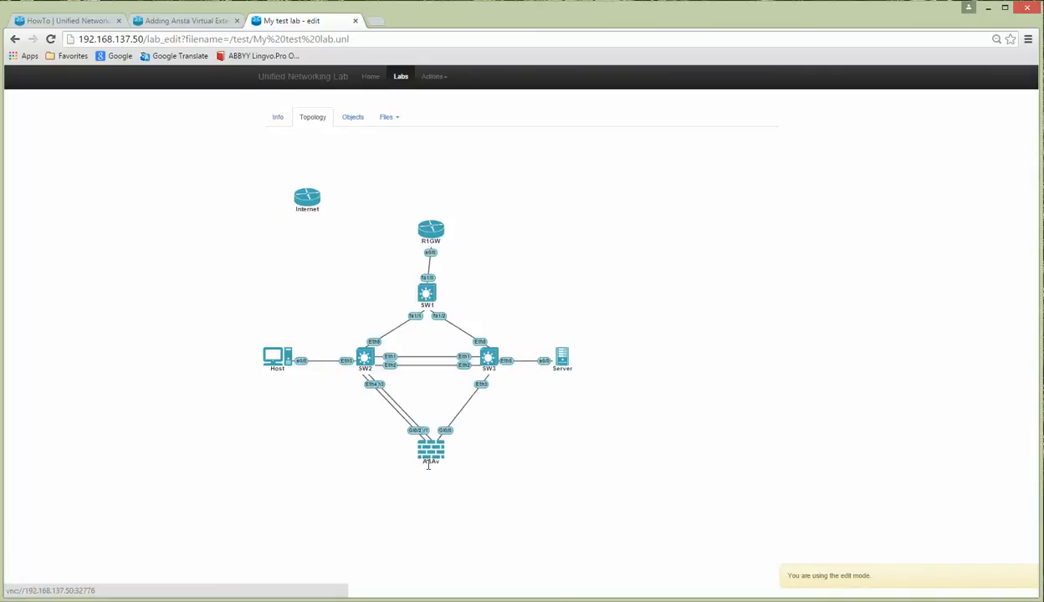
drag(432, 231, 423, 234)
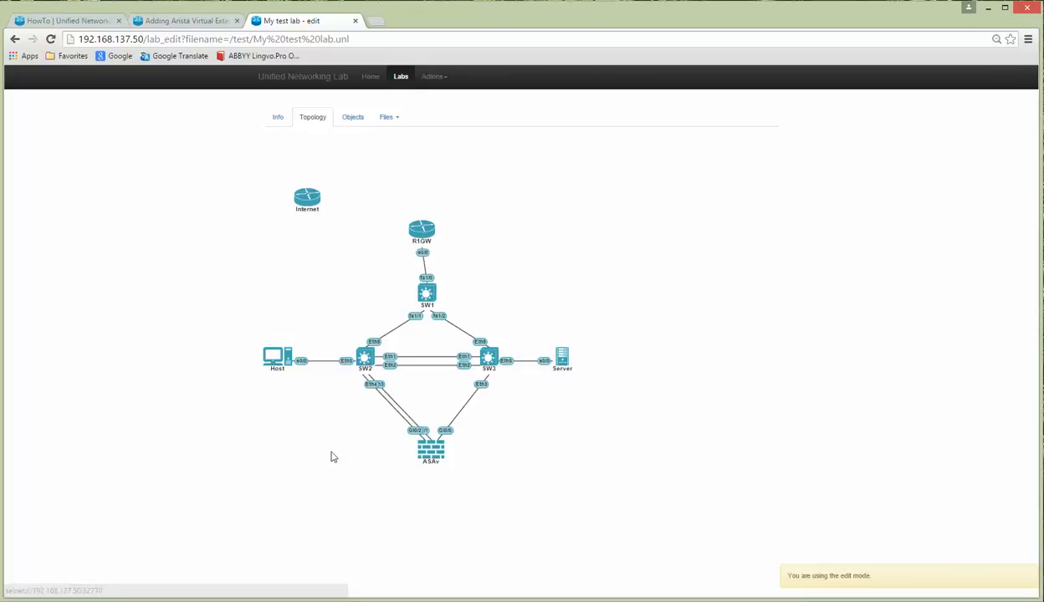
Step: Link the Internet node's s0/0 to R1GW's s0/0 and save the serial connection
right_click(307, 202)
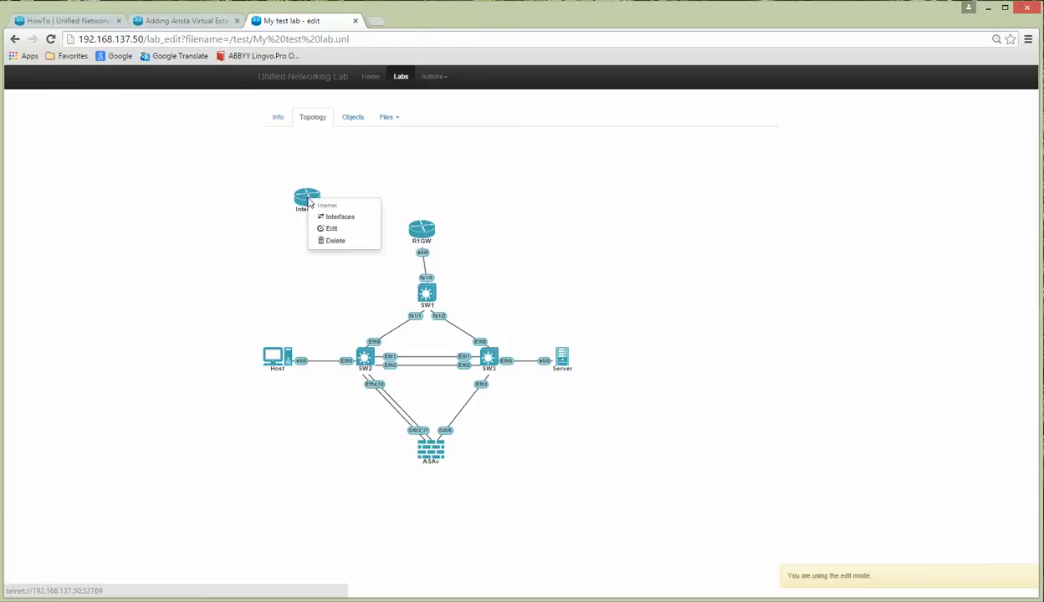
click(338, 215)
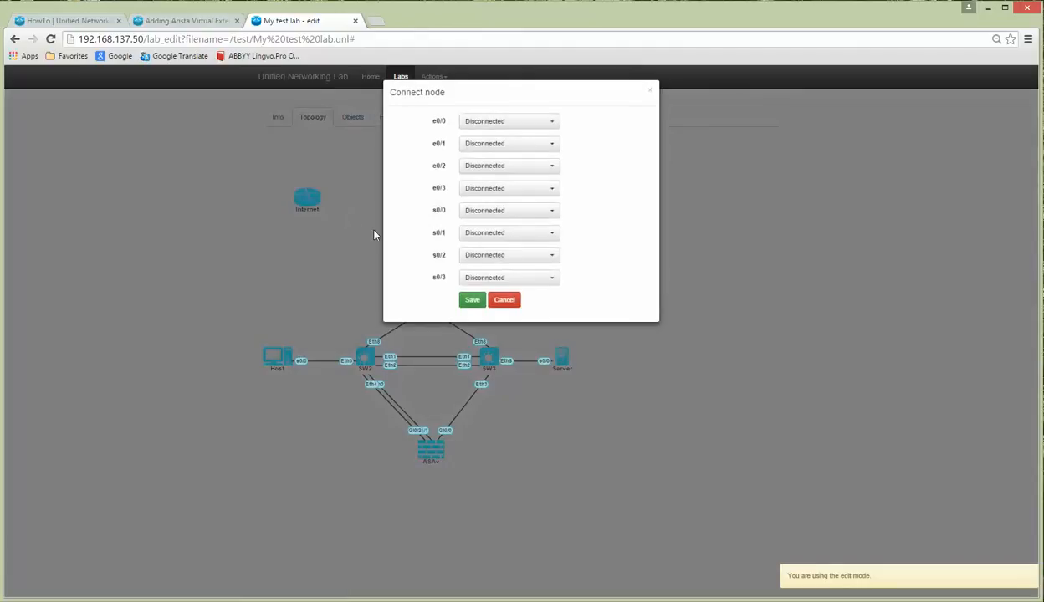
click(504, 300)
click(433, 77)
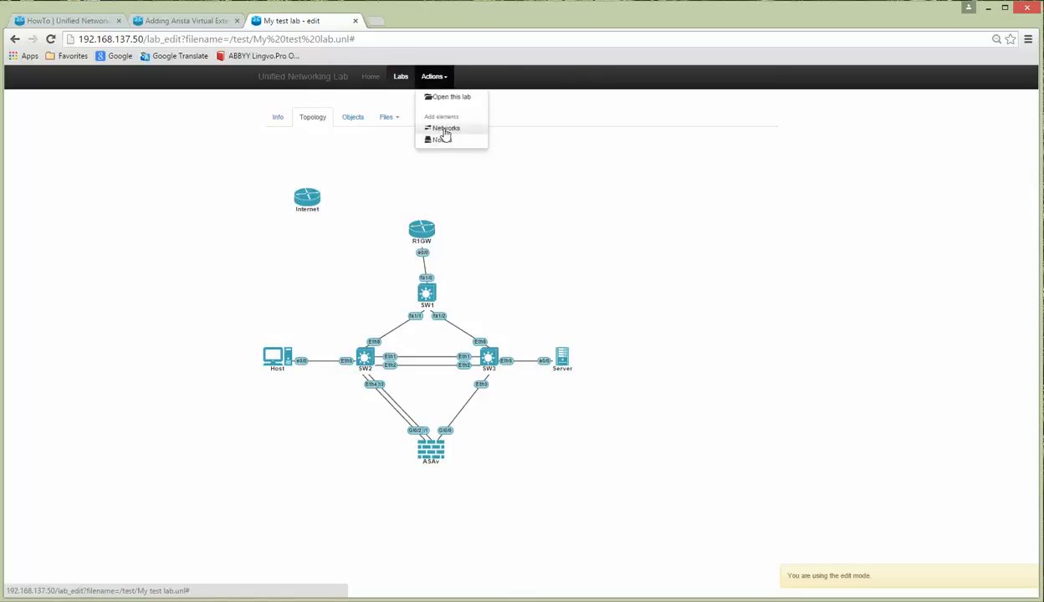
click(599, 191)
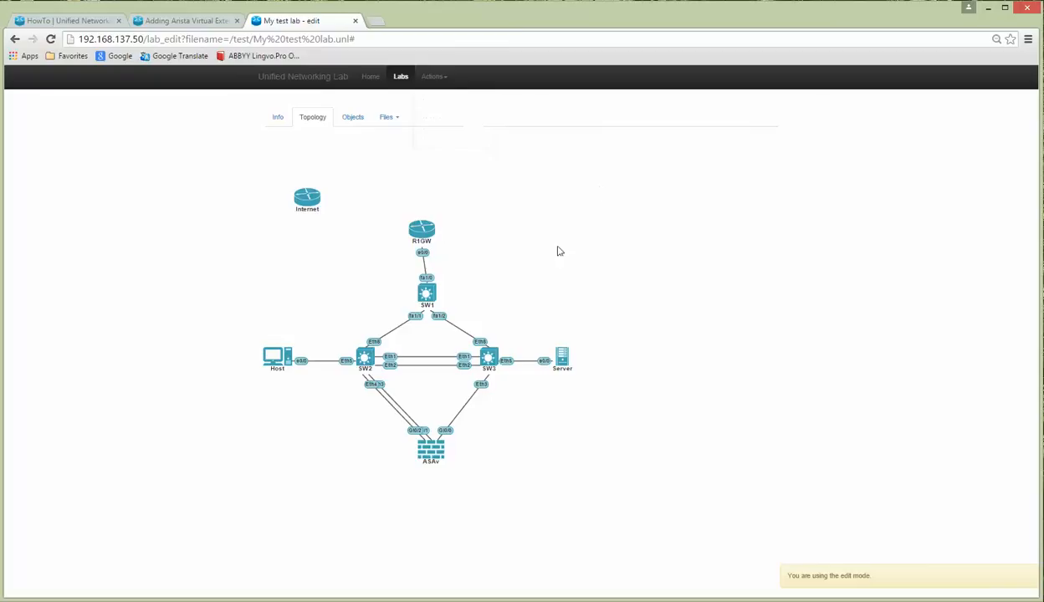
right_click(313, 201)
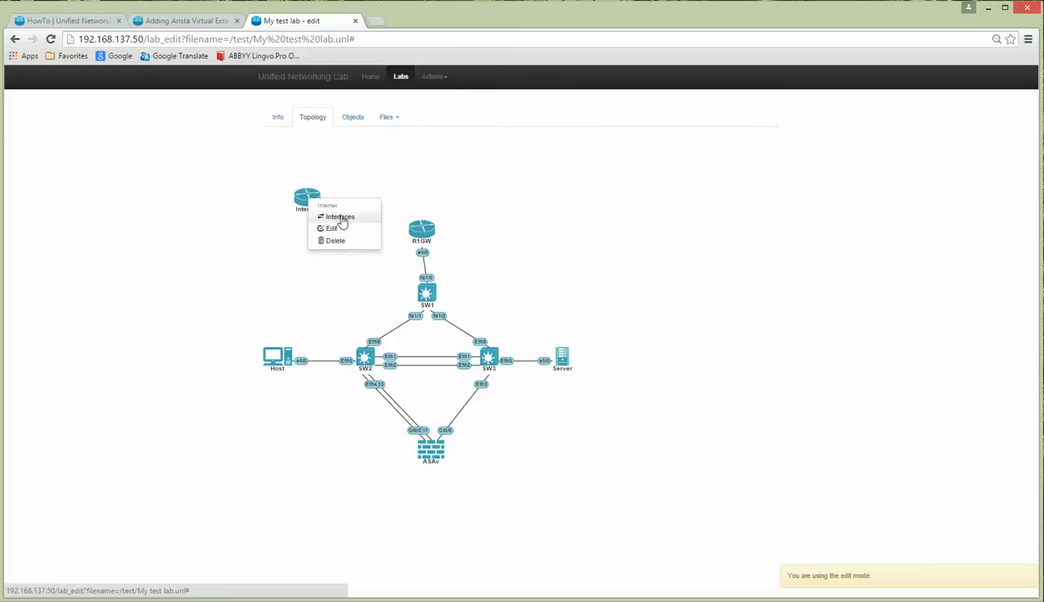
click(339, 218)
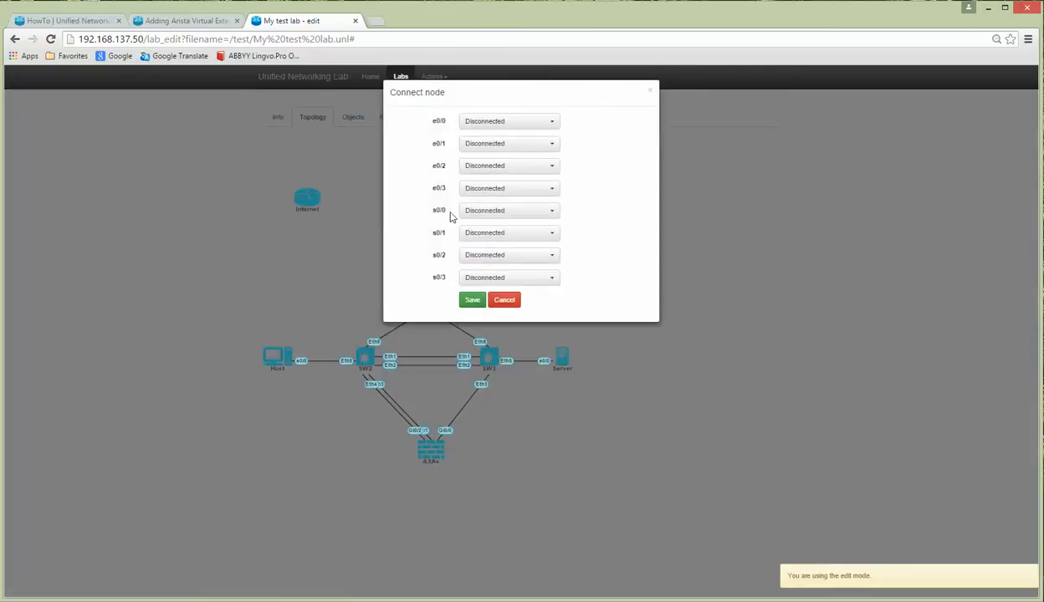
click(515, 212)
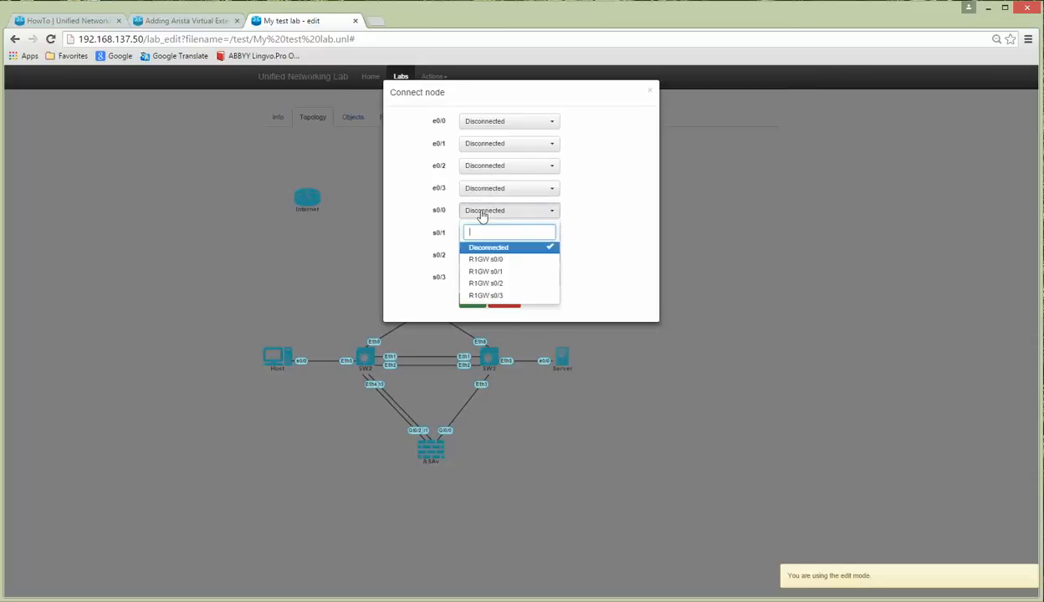
click(433, 217)
drag(430, 210, 446, 215)
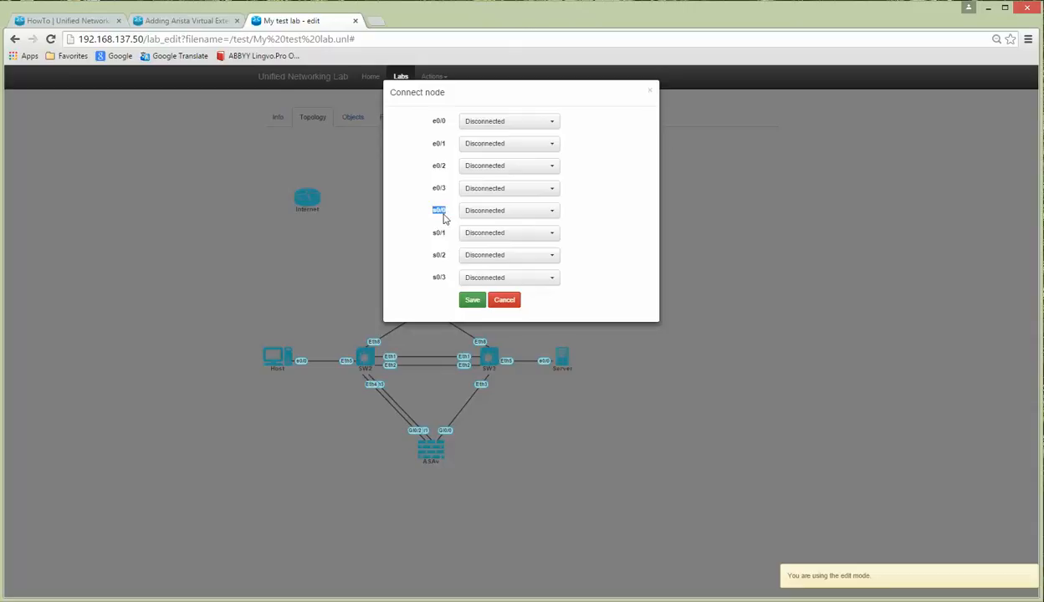
click(515, 217)
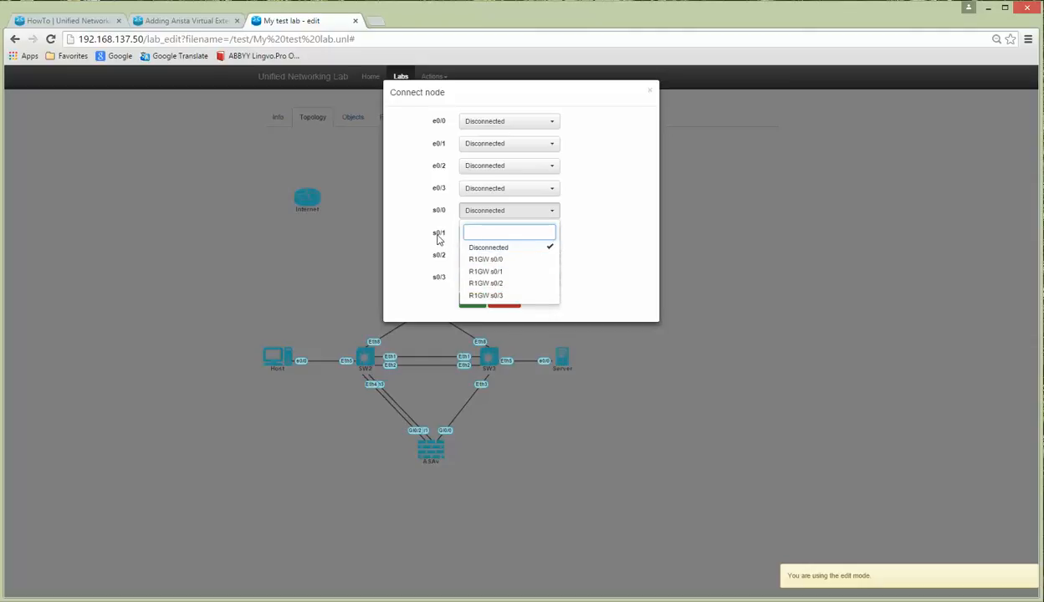
click(494, 260)
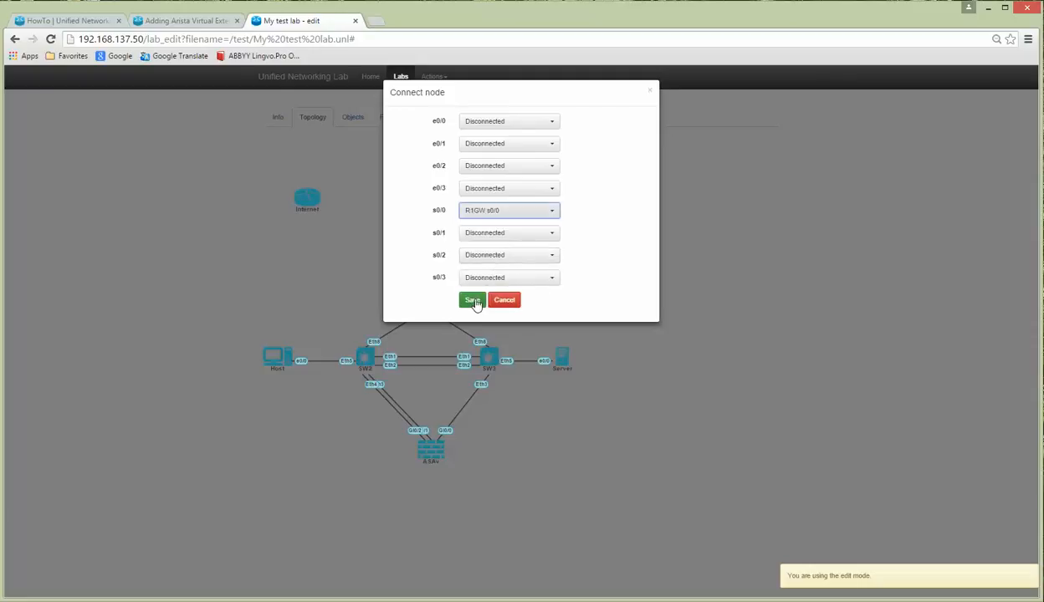
click(474, 300)
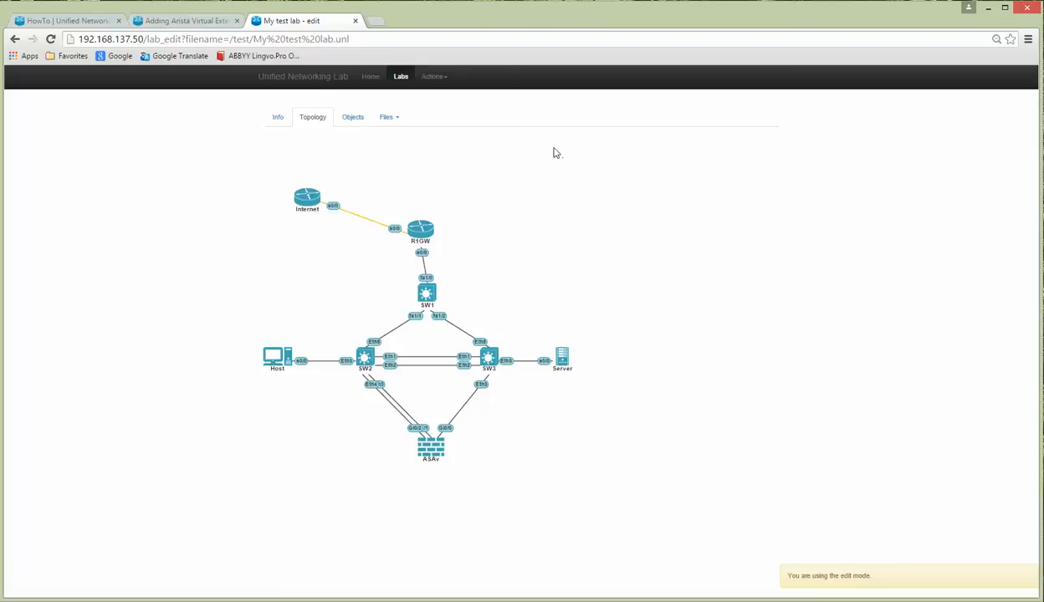
Step: Open My test lab for running and bring up the Internet node's Start/Stop/Wipe menu
click(435, 80)
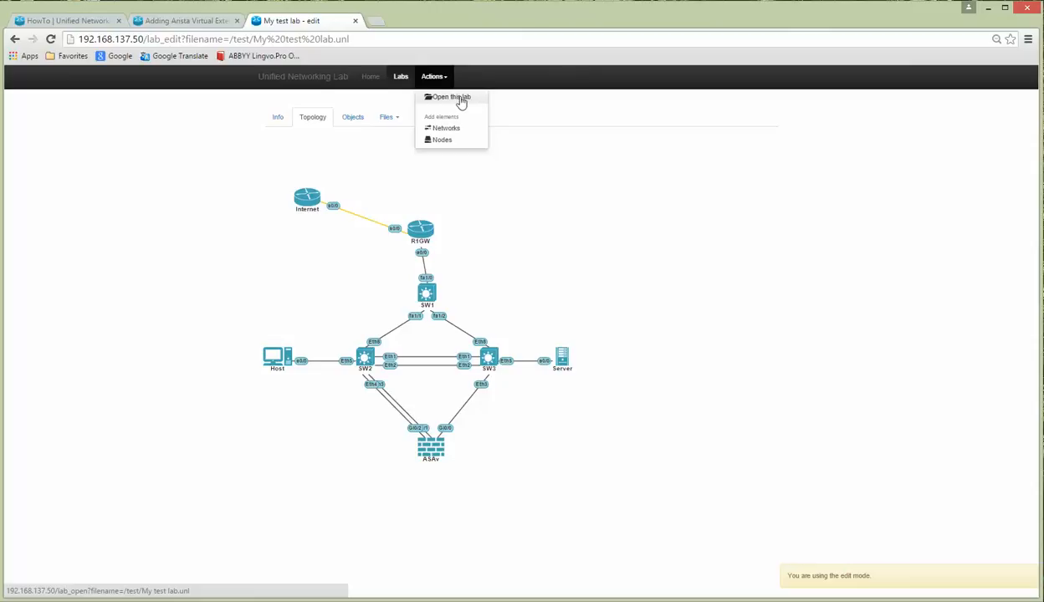
click(460, 98)
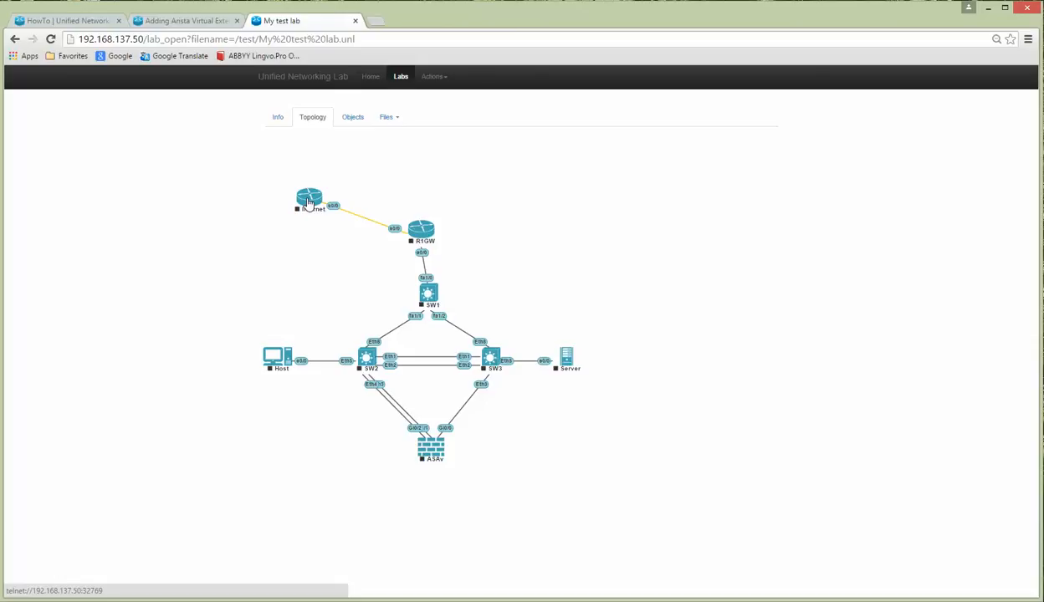
click(433, 77)
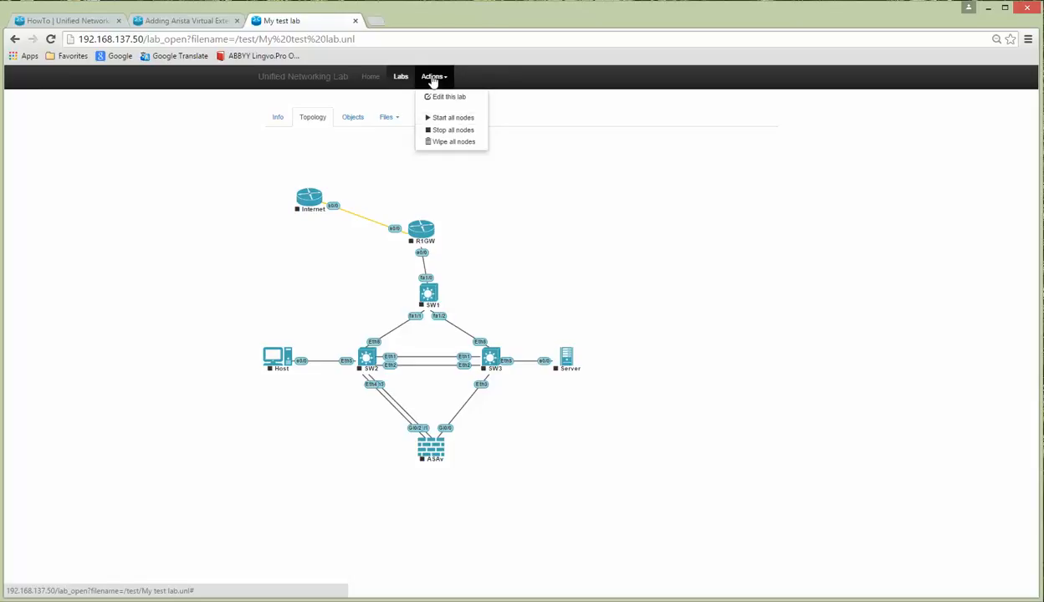
click(433, 79)
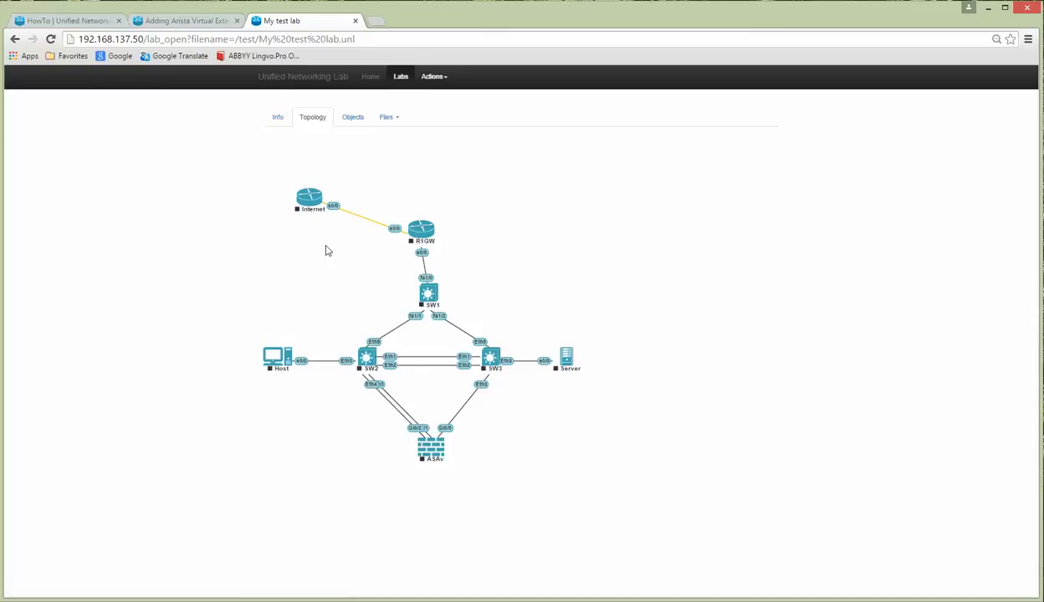
right_click(309, 201)
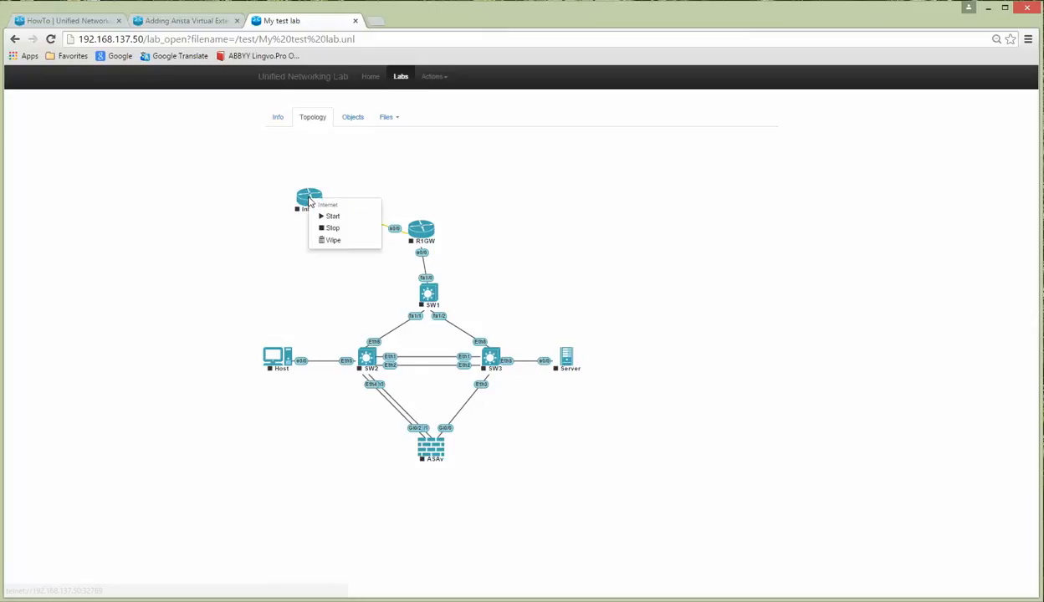
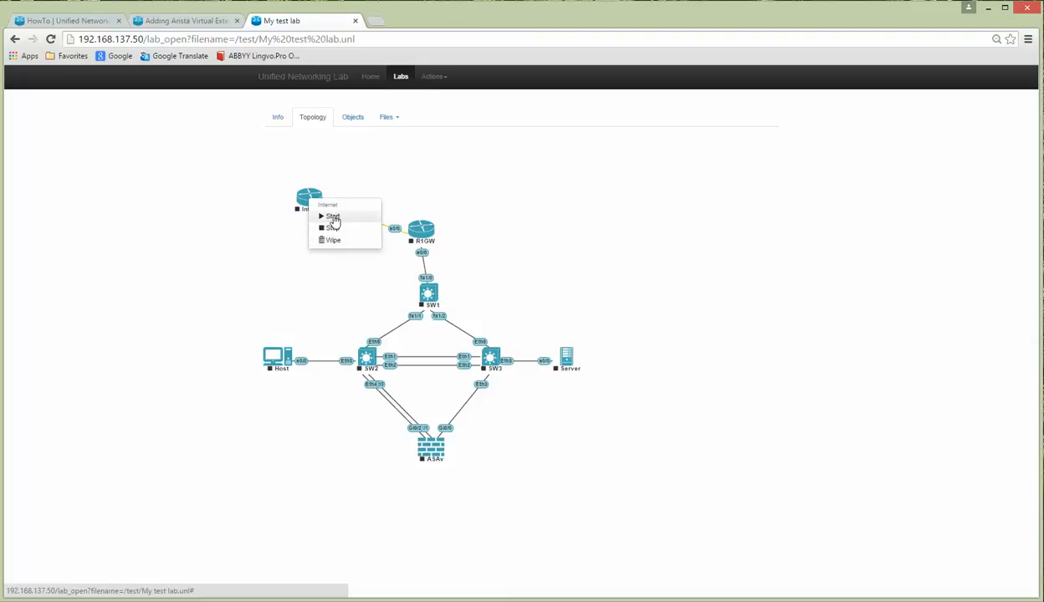
Step: Start the Internet, R1GW, Host and Server nodes
click(333, 217)
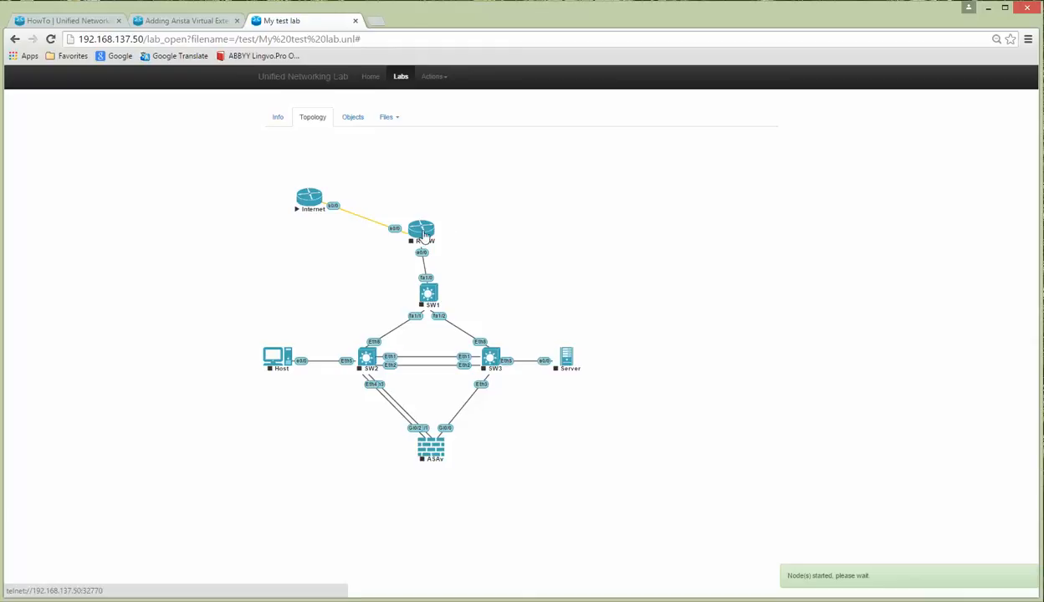
right_click(424, 237)
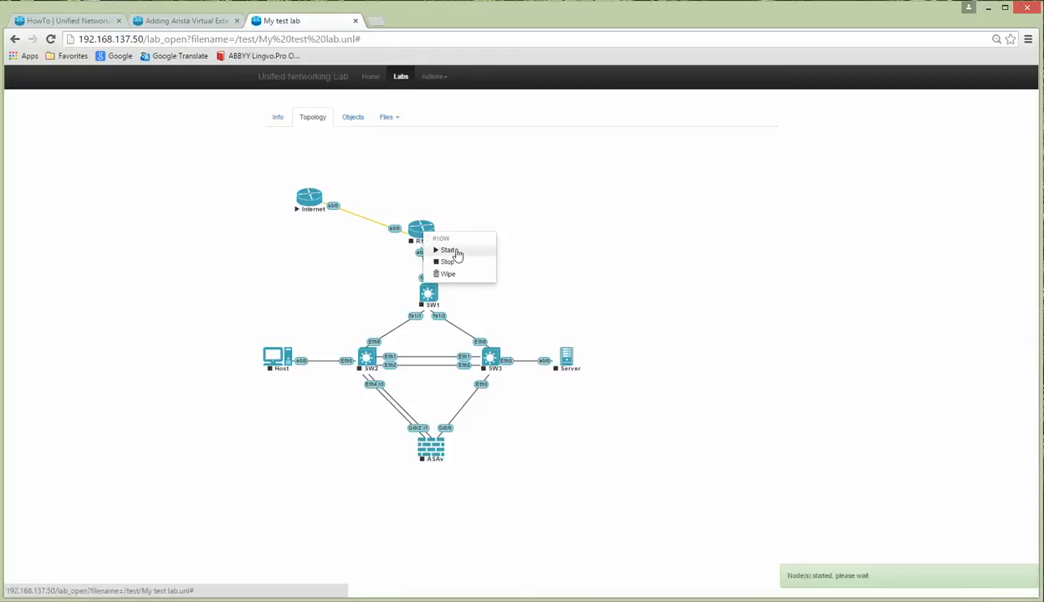
click(456, 253)
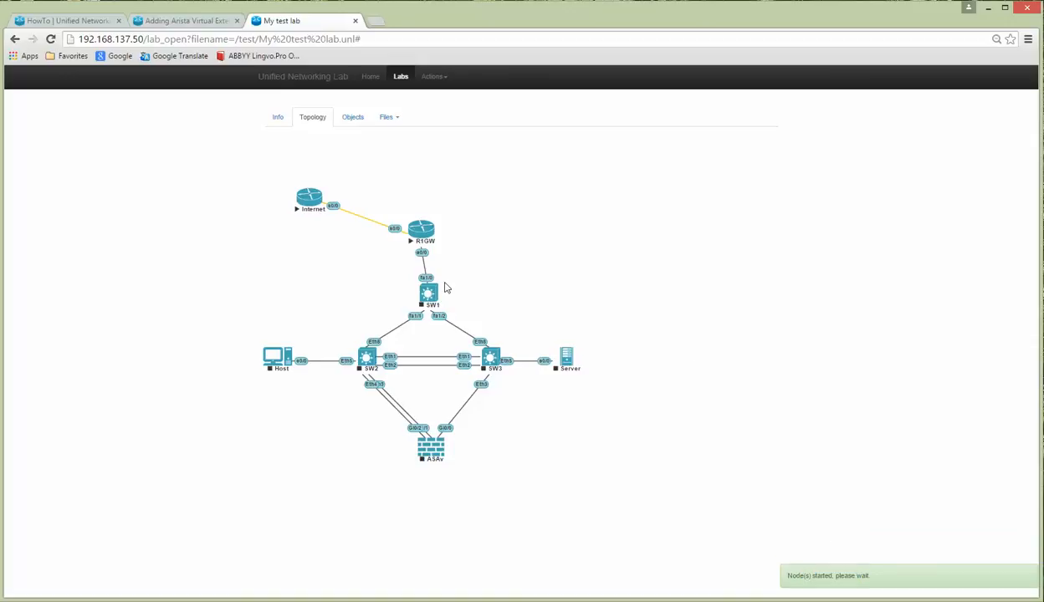
click(269, 351)
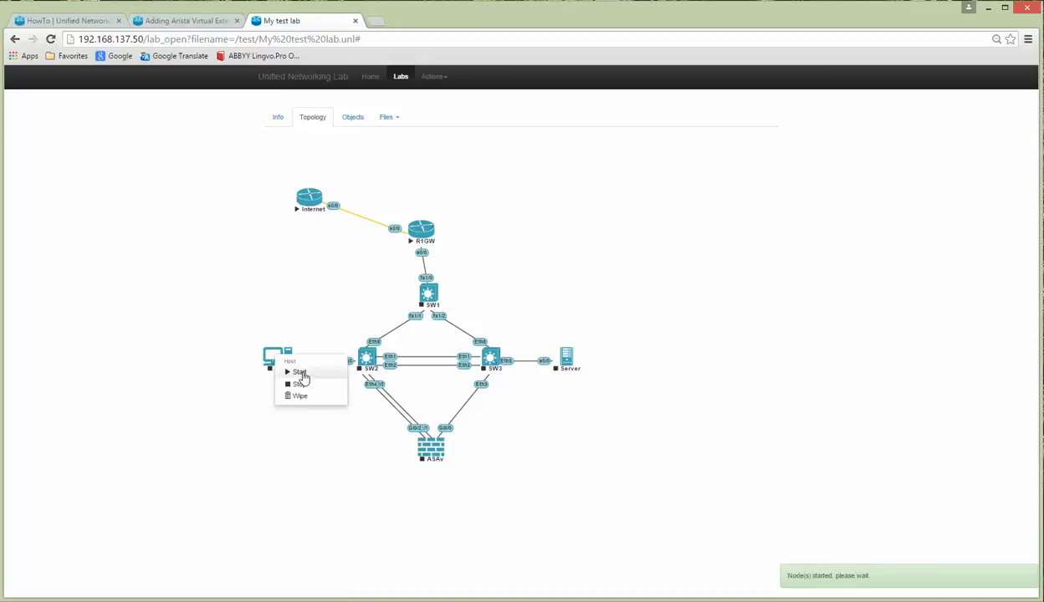
click(302, 373)
click(567, 357)
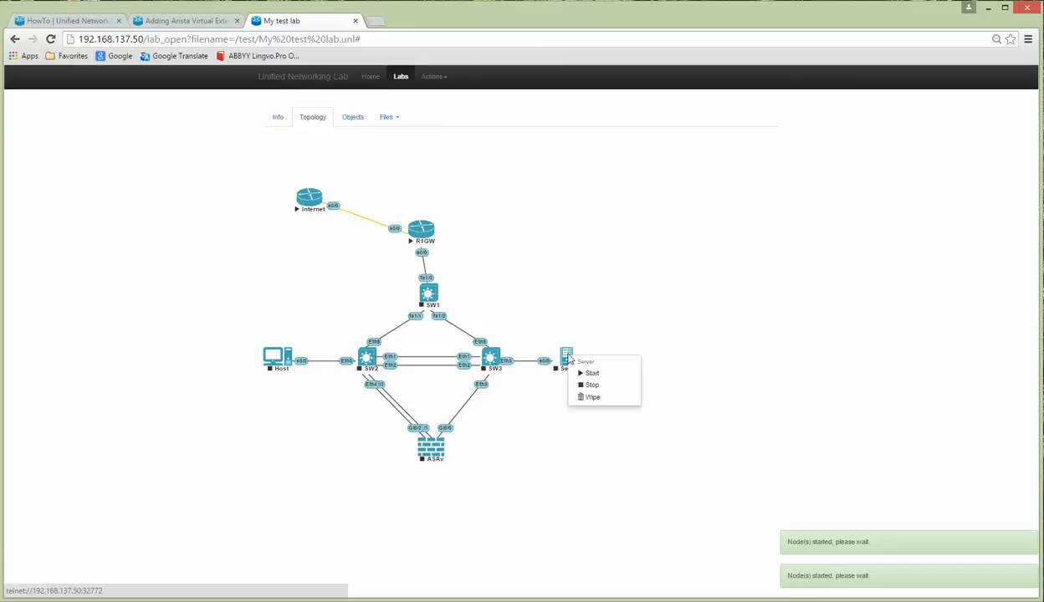
click(601, 374)
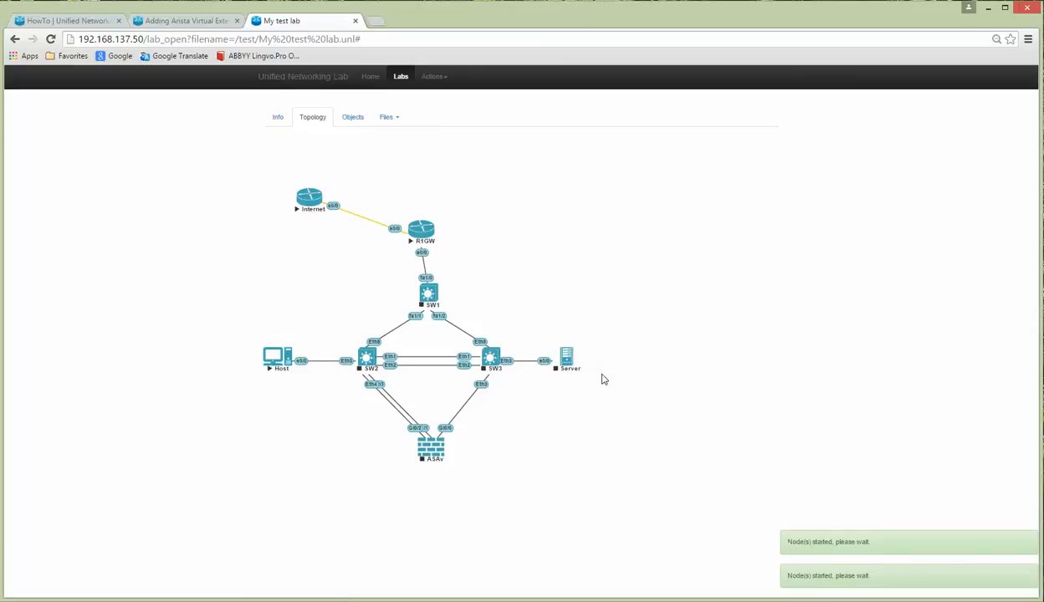
Step: Start the SW1, SW2 and SW3 switches and the ASAv firewall
click(429, 296)
click(456, 311)
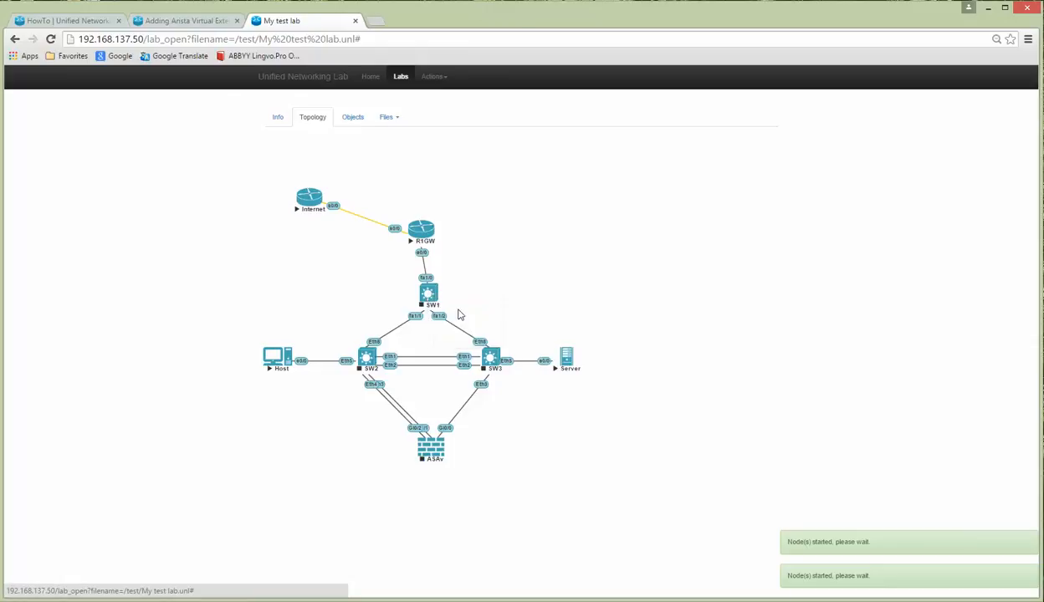
click(368, 358)
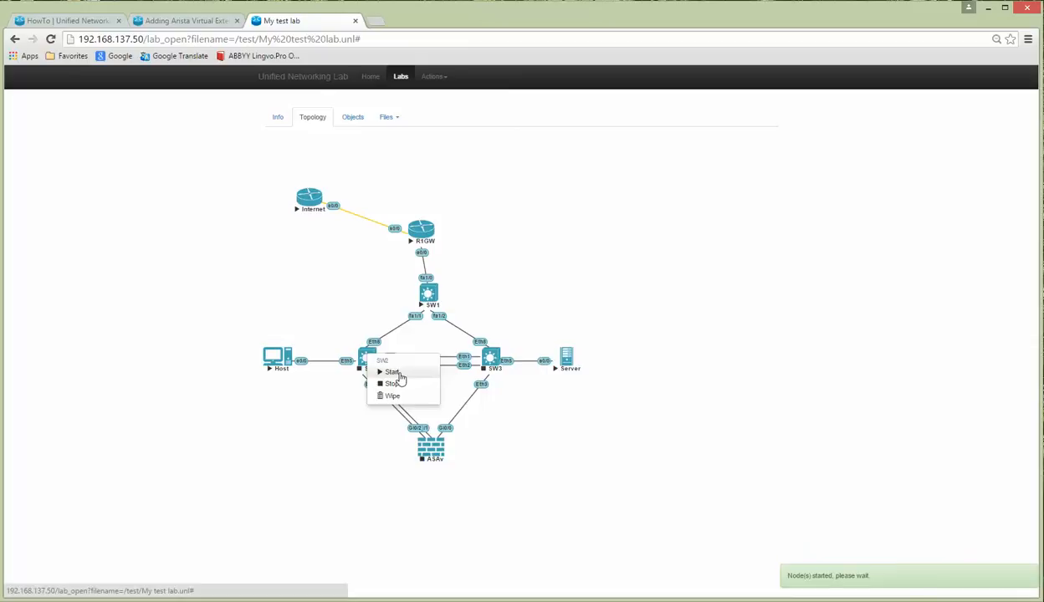
click(397, 374)
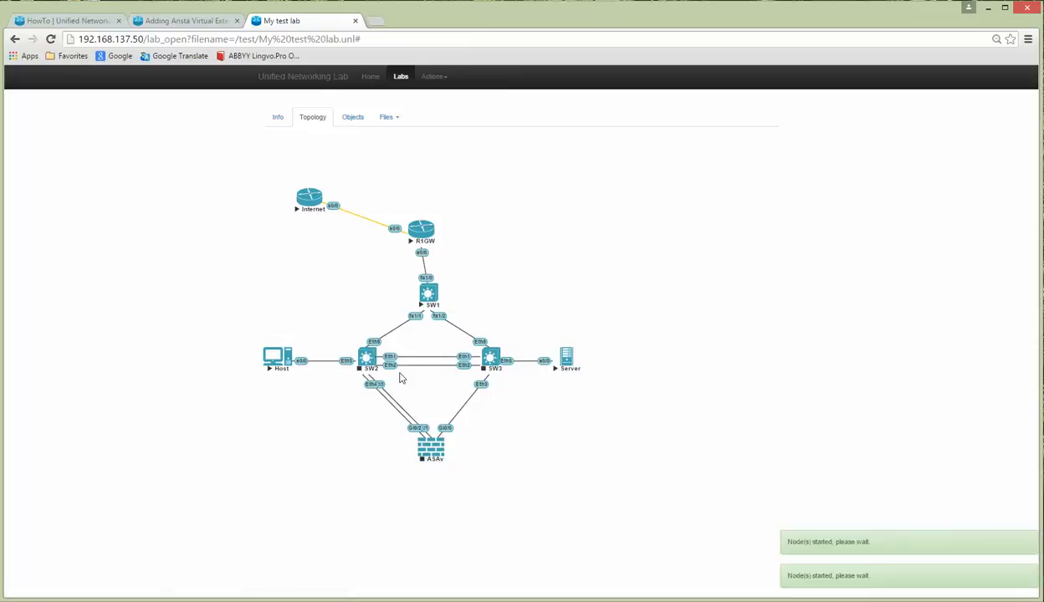
right_click(491, 361)
click(513, 376)
right_click(433, 447)
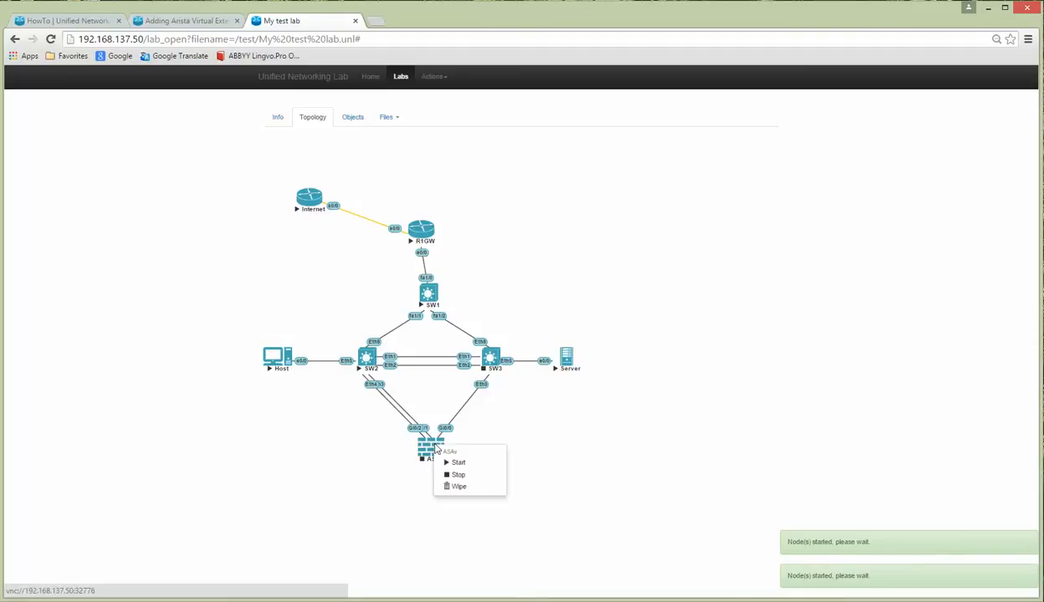
click(460, 463)
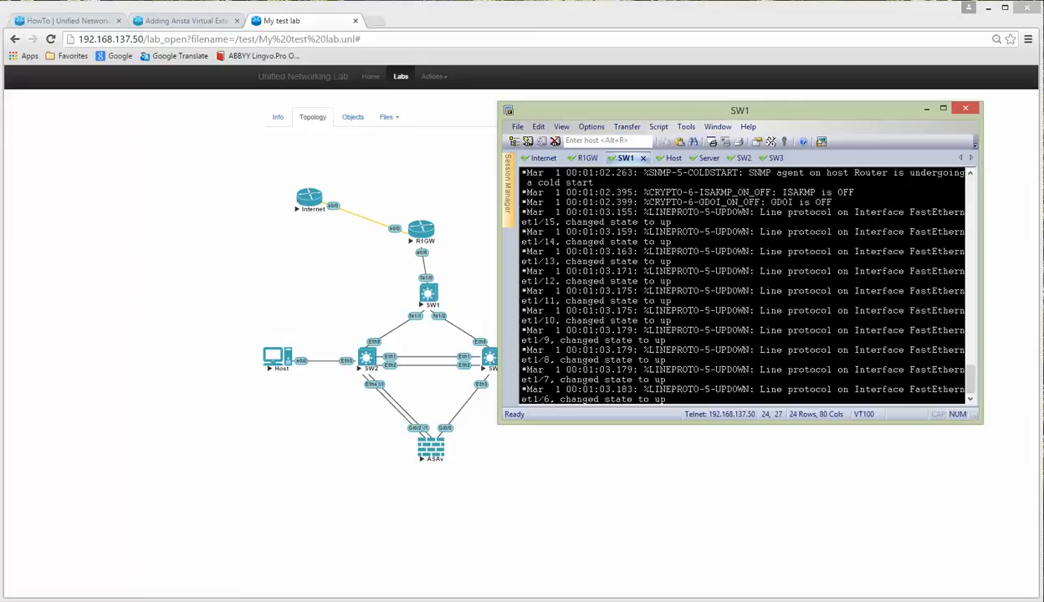
Step: Get a Router> prompt on SW1's console, then bring up the Internet router's console boot log
key(Return)
key(Return)
key(Return)
key(Return)
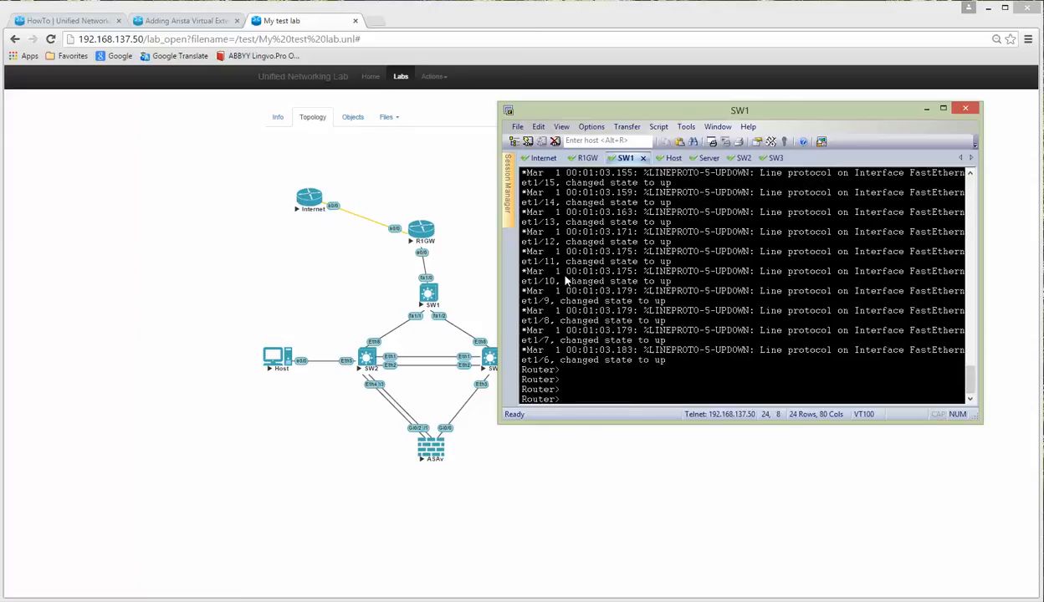
click(543, 158)
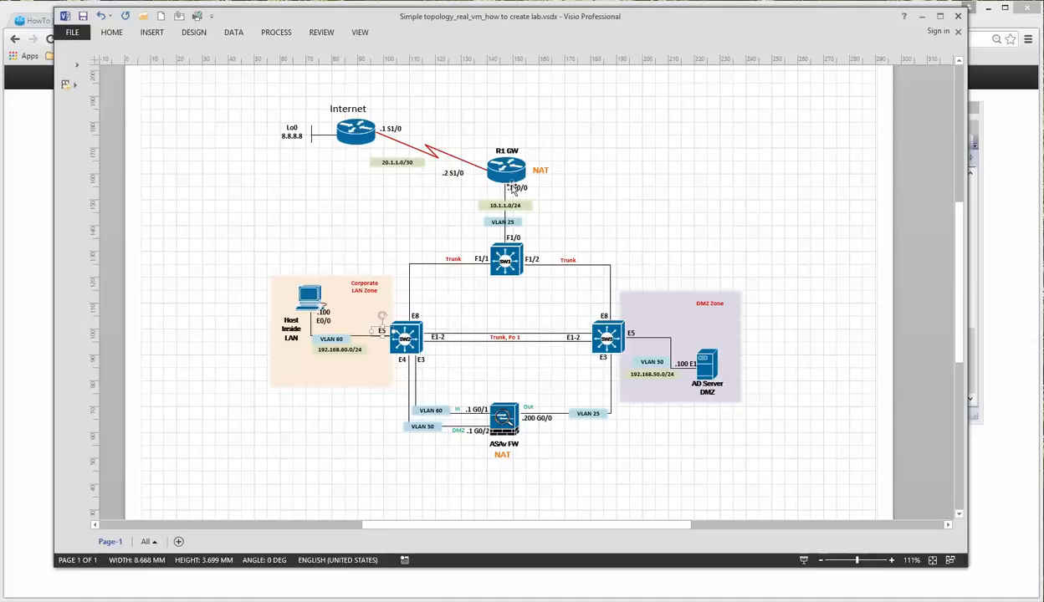
click(921, 17)
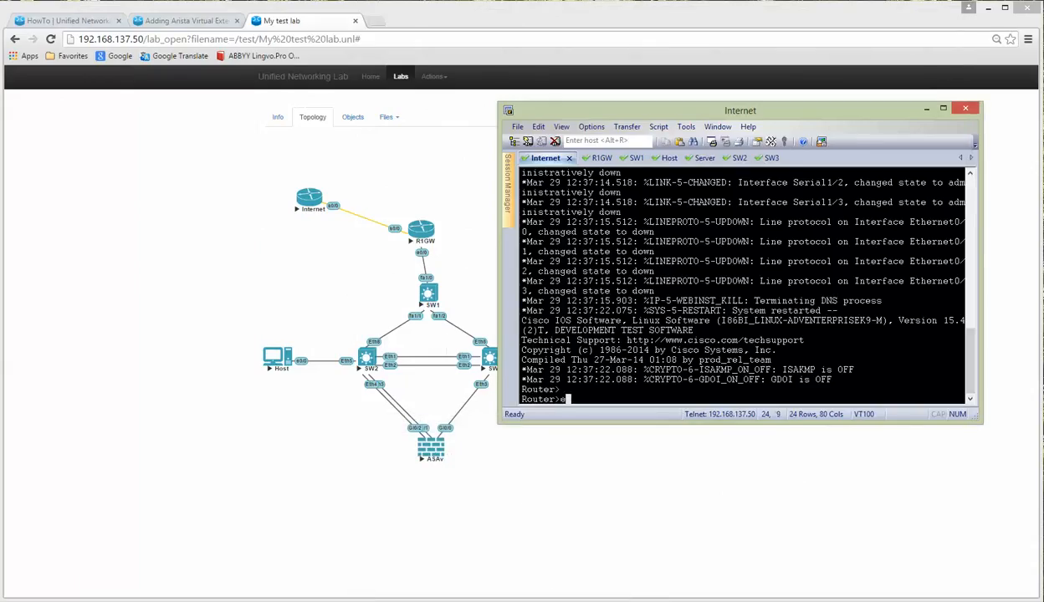
Step: Name the router Internet and give Loopback0 address 8.8.8.8 255.255.255.255
text(en)
key(Return)
text(conf t)
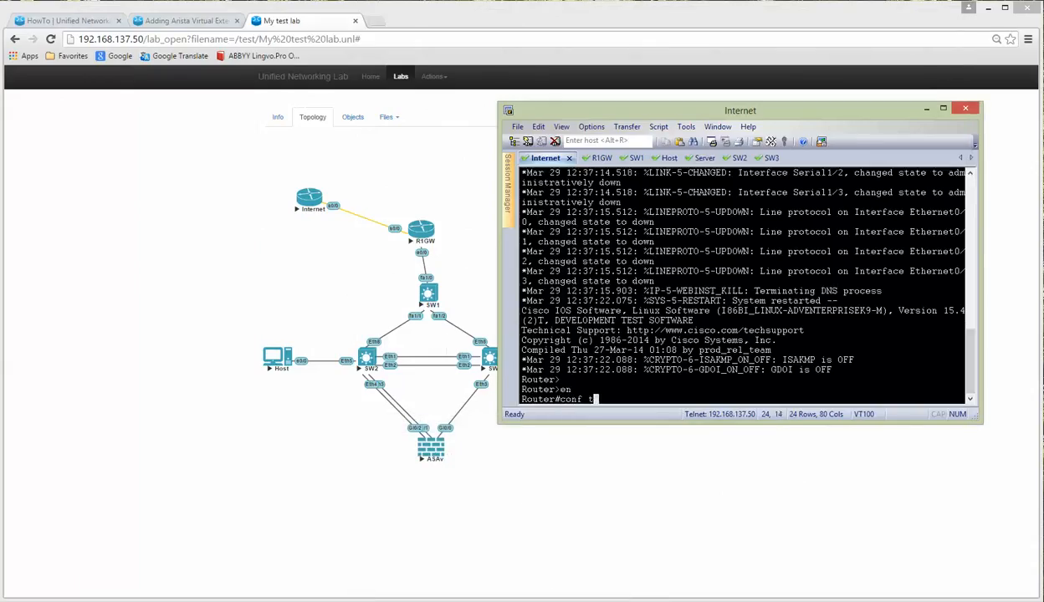
key(Return)
text(host Internet)
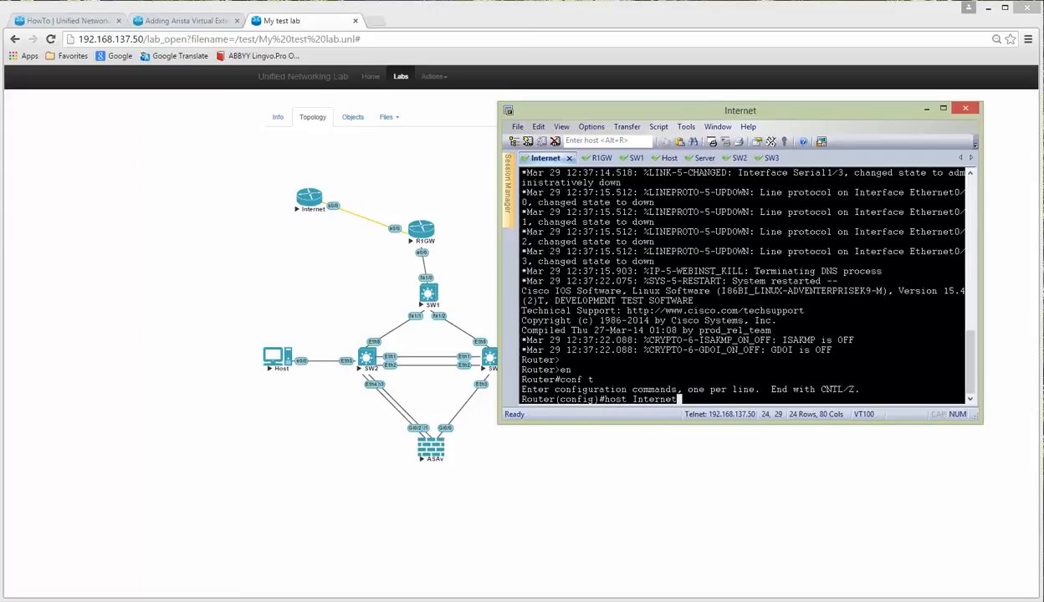
key(Return)
text(int lo0)
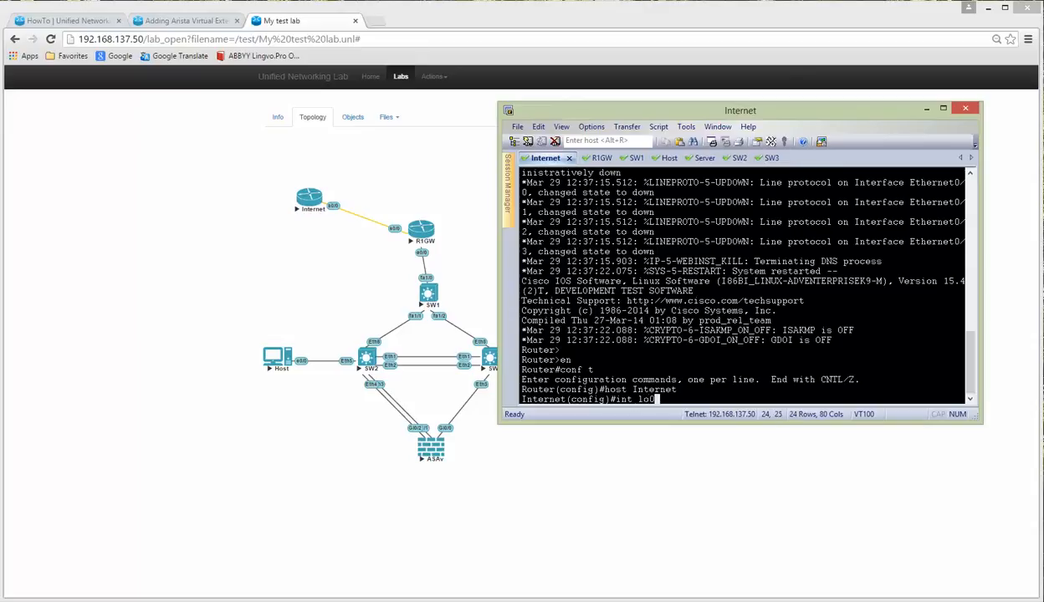
key(Return)
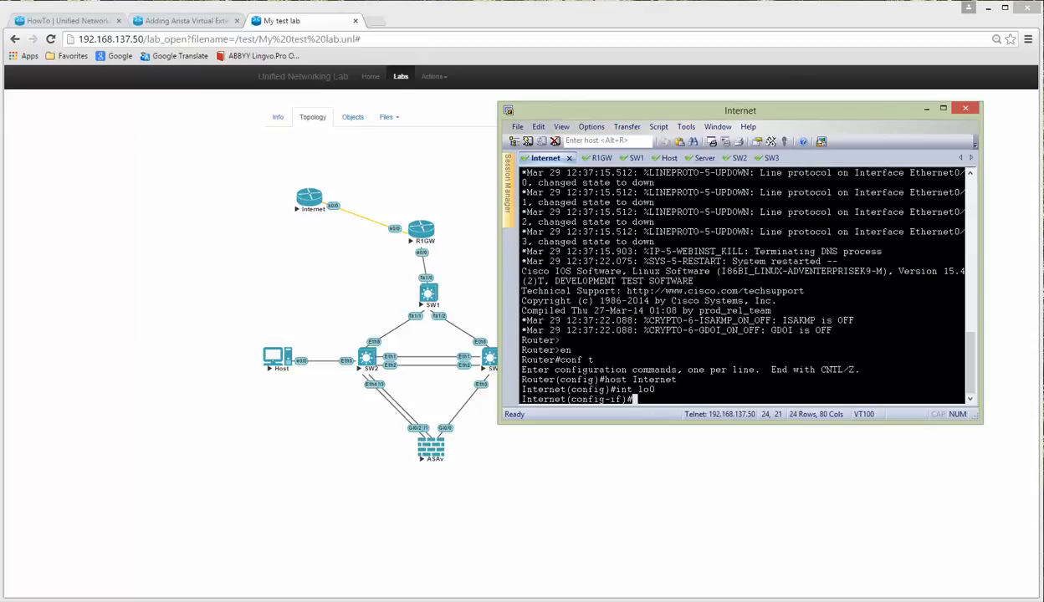
text(ip add)
key(Tab)
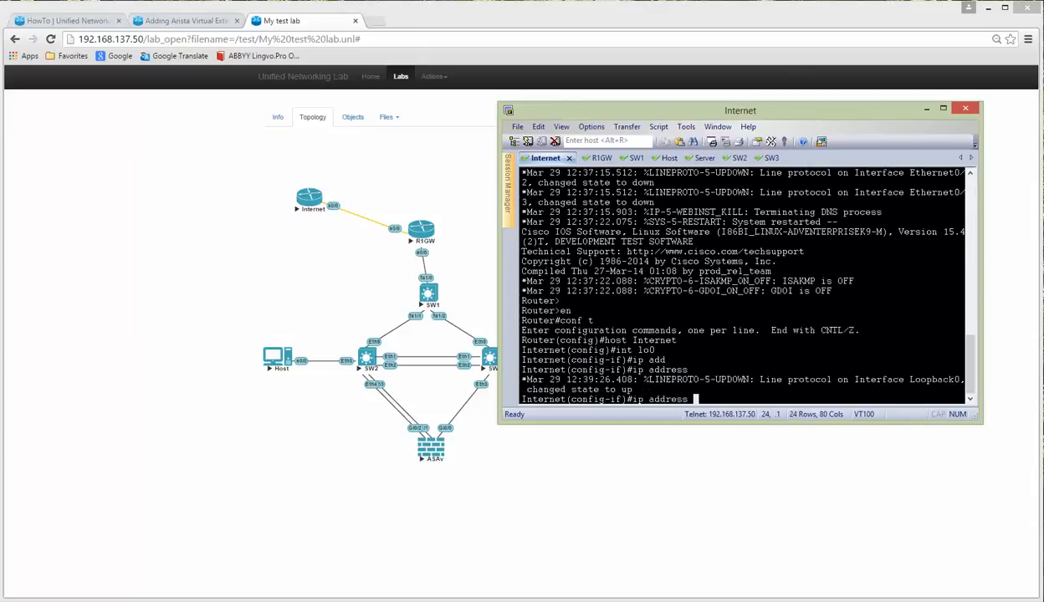
text(8.8.8.8 255.255.255.0)
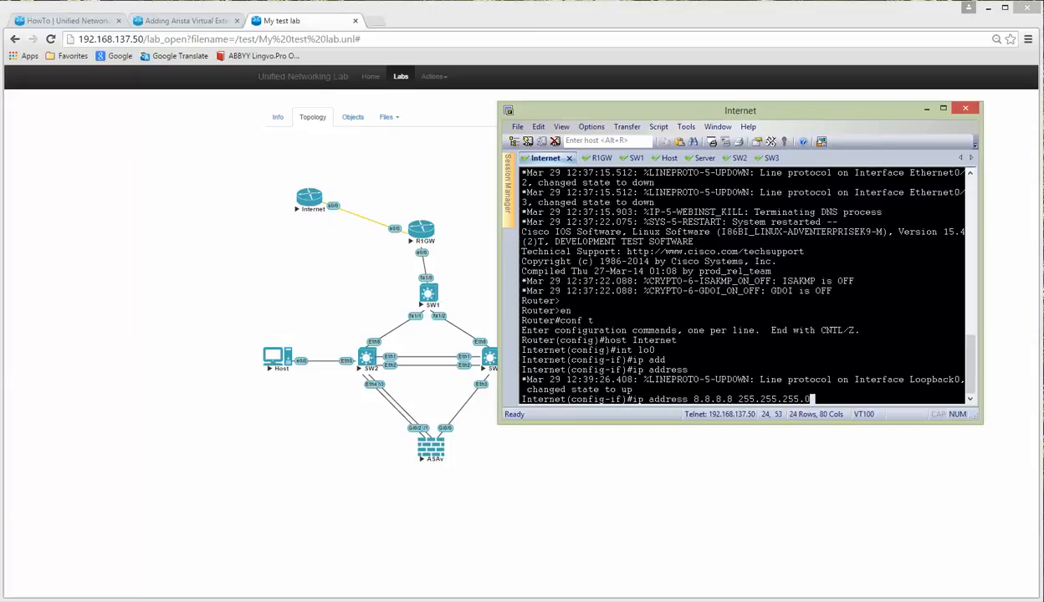
key(BackSpace)
text(255)
key(Return)
text(exi)
key(Return)
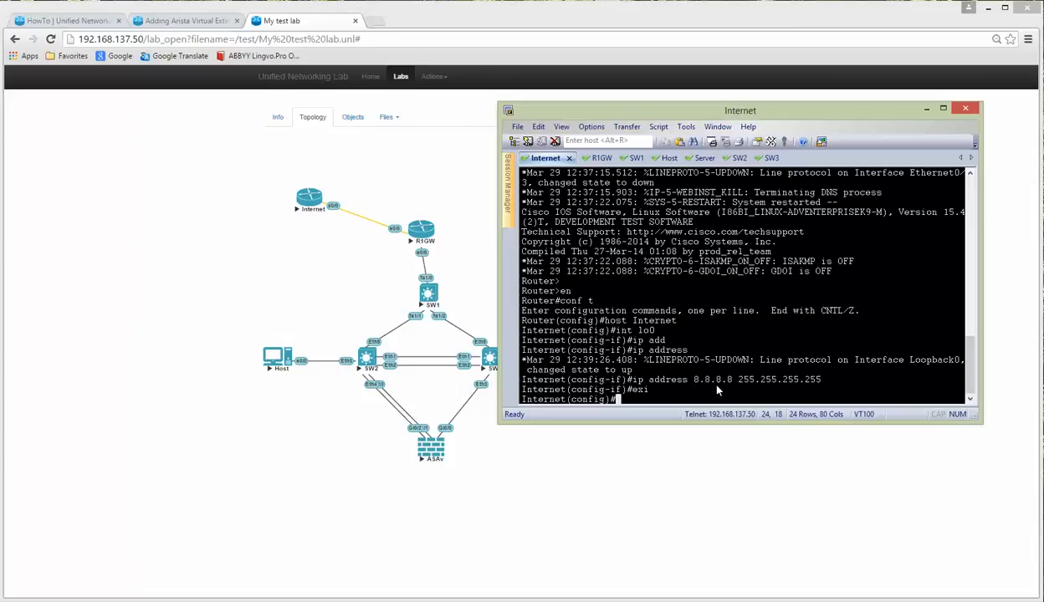
Step: Give Serial1/0 address 20.1.1.1 255.255.255.252, enable it, and save the configuration
text(int s1/0)
key(Return)
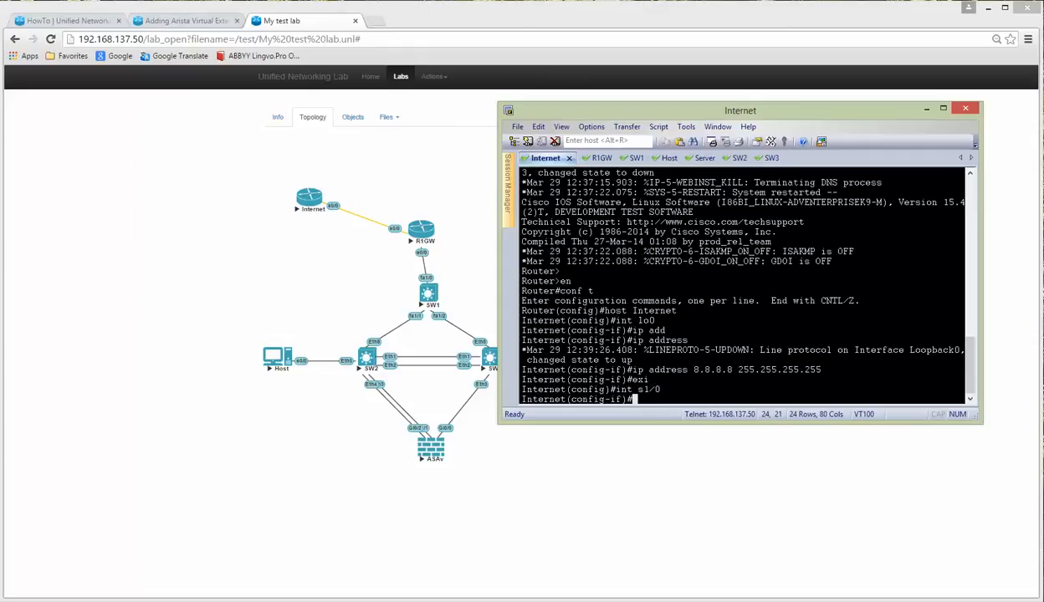
text(ip add)
key(Tab)
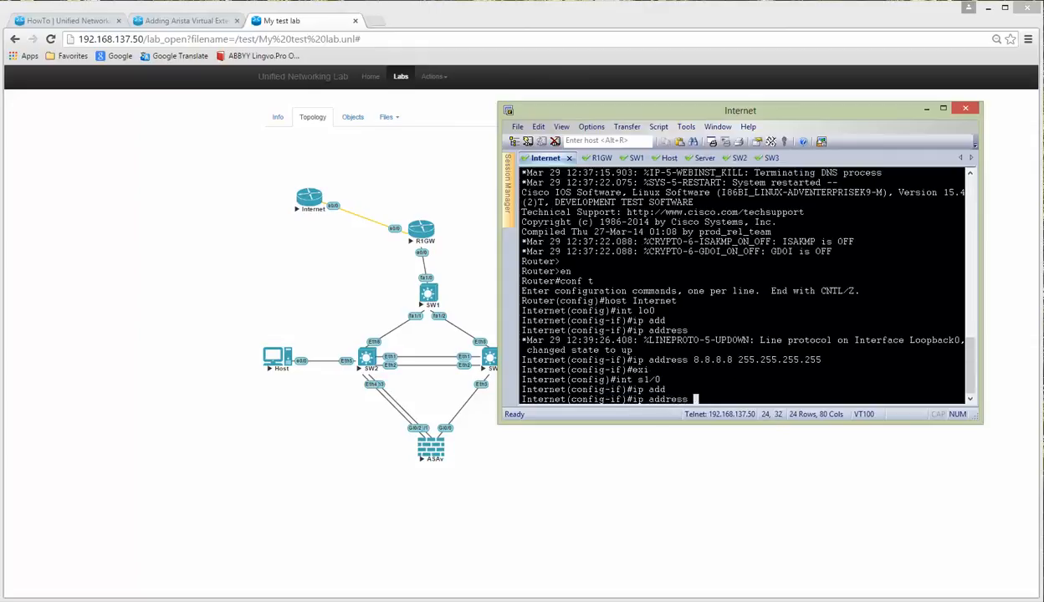
text(20.1.1.1 255.255.255.252)
key(Return)
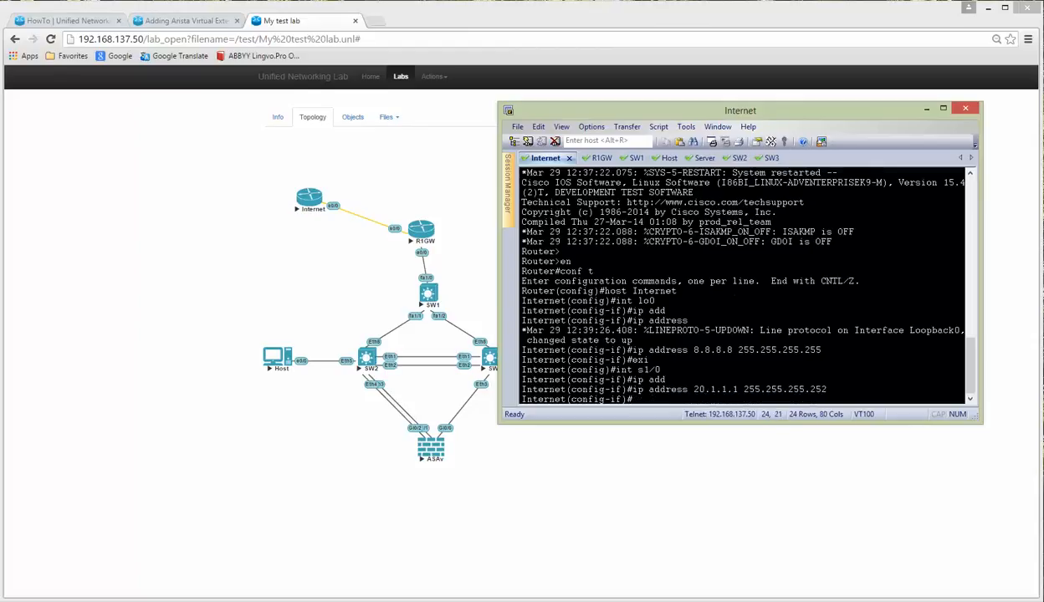
text(no shut)
key(Return)
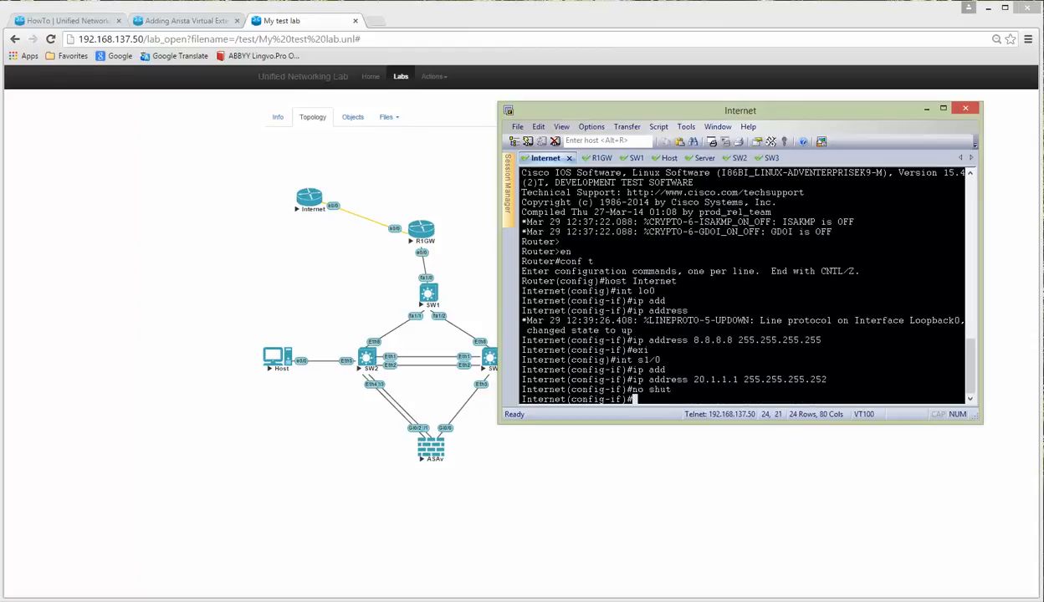
text(end)
key(Return)
text(wr)
key(Return)
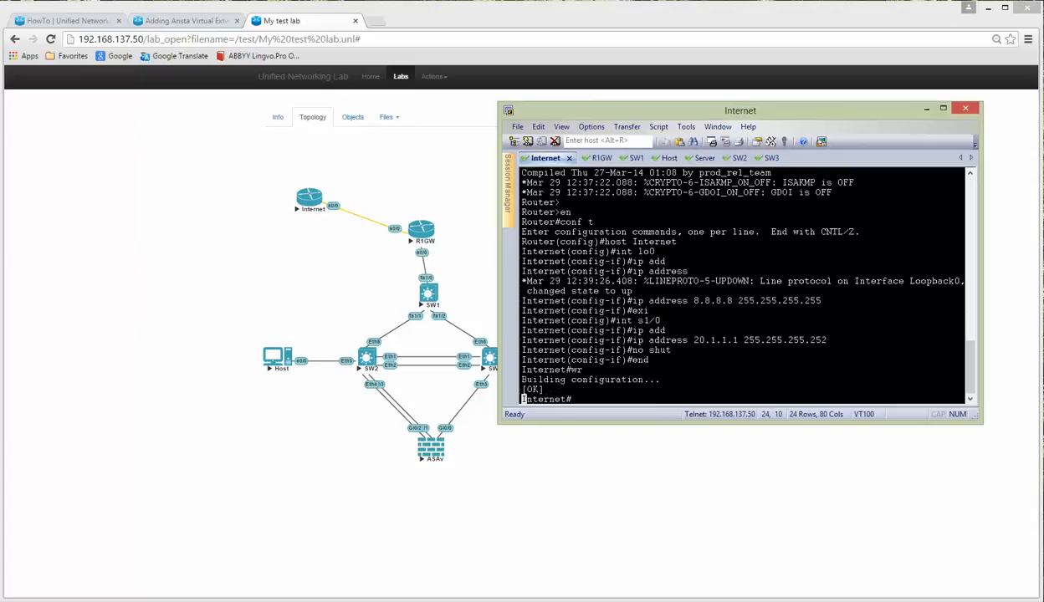
Step: Set R1GW's hostname to R1GW, correcting the initial R!GW typo
click(599, 158)
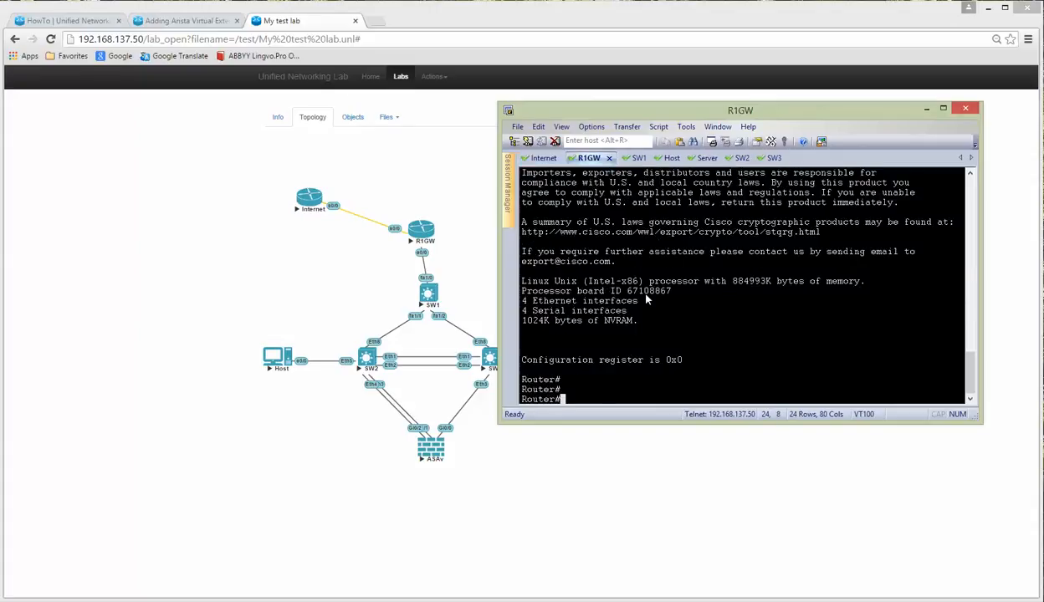
key(Return)
key(Return)
text(conf t)
key(Return)
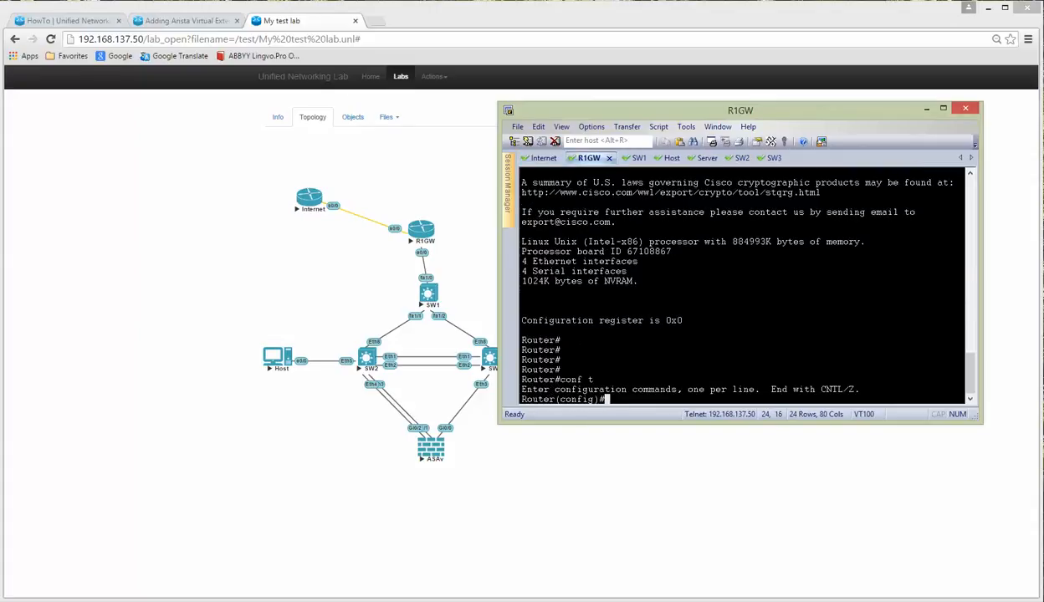
text(host R!GW)
key(Return)
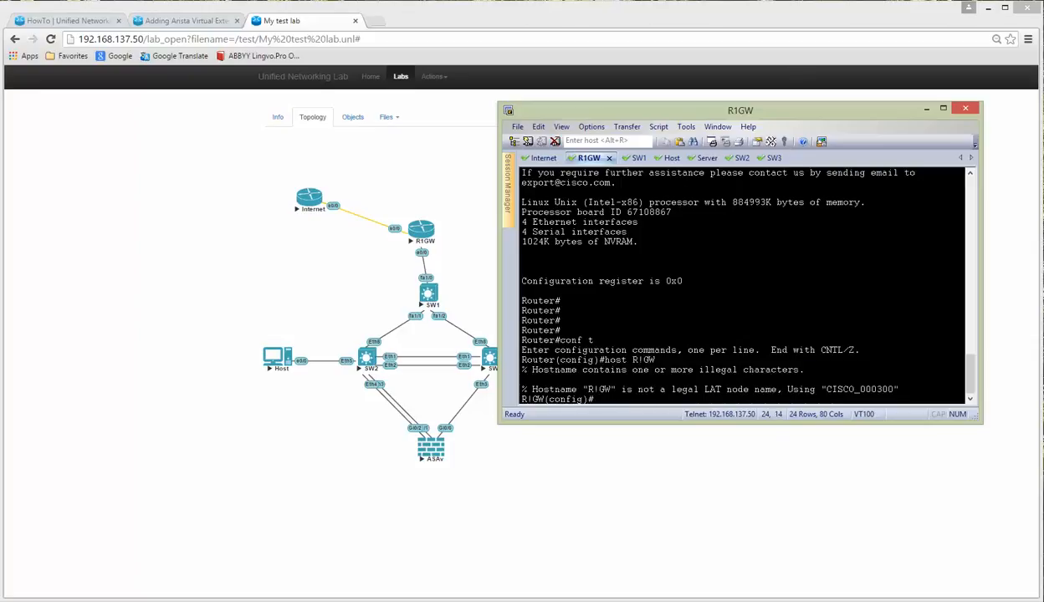
key(Up)
key(Left)
key(Left)
key(BackSpace)
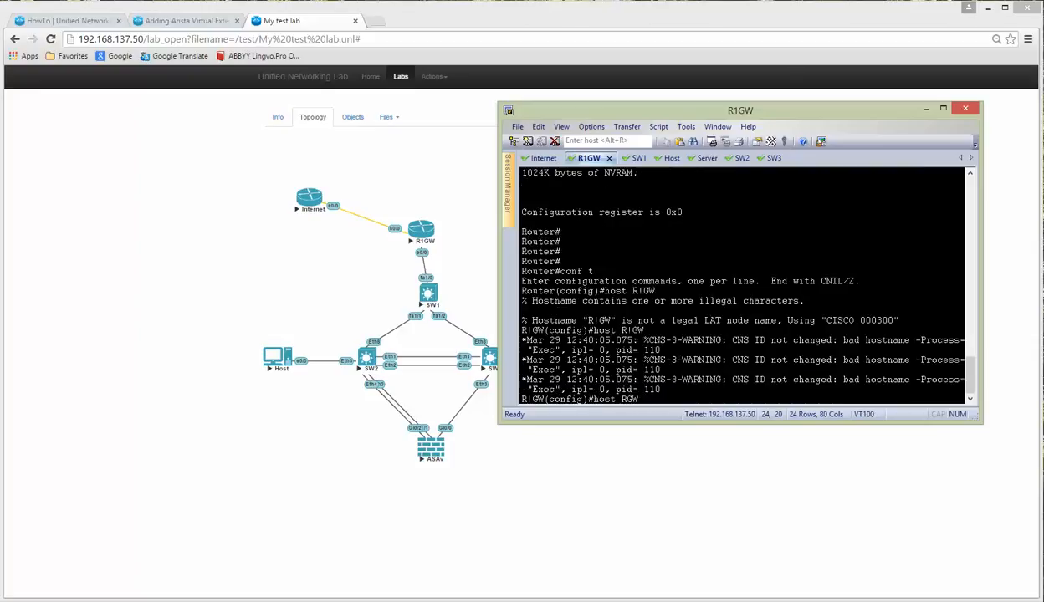
text(1)
key(Return)
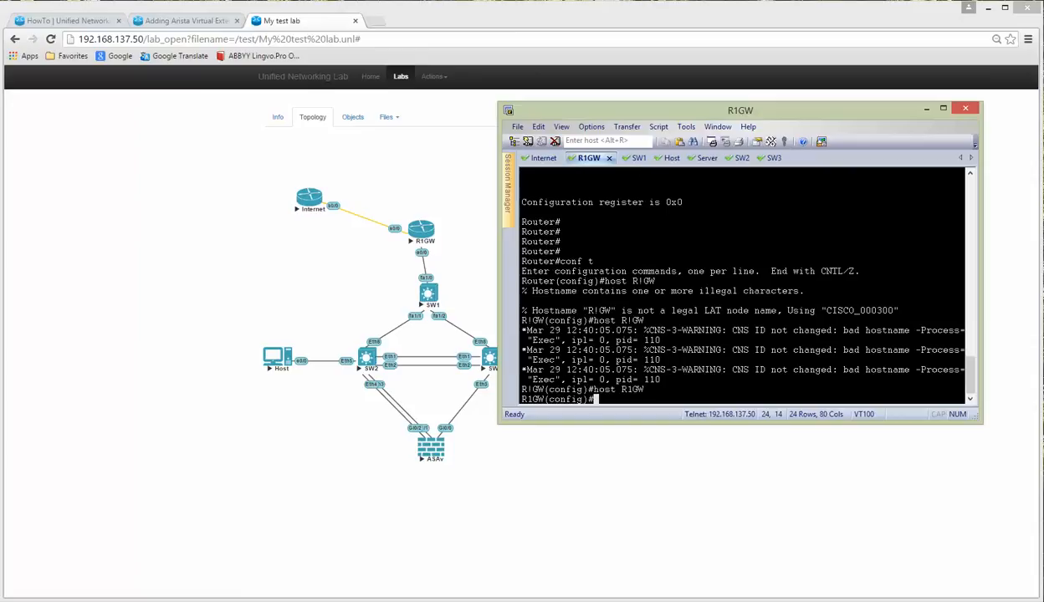
key(Return)
key(Return)
key(Return)
Step: Give R1GW's s1/0 address 20.1.1.2 255.255.255.252 and enable it
text(i)
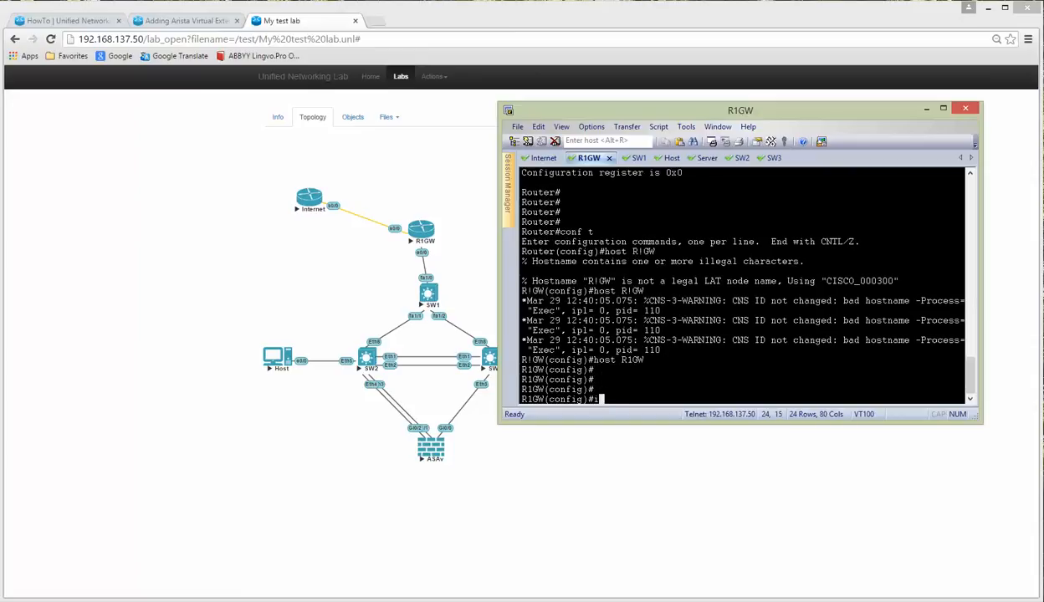
text(nt s1/0)
key(Return)
text(ip add)
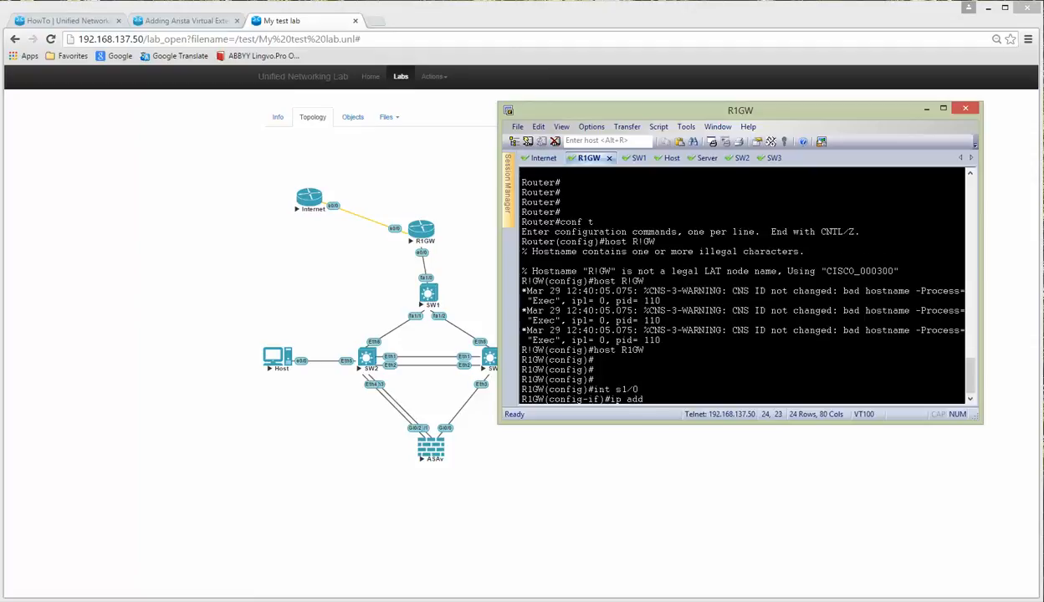
key(Tab)
text(20.1.1)
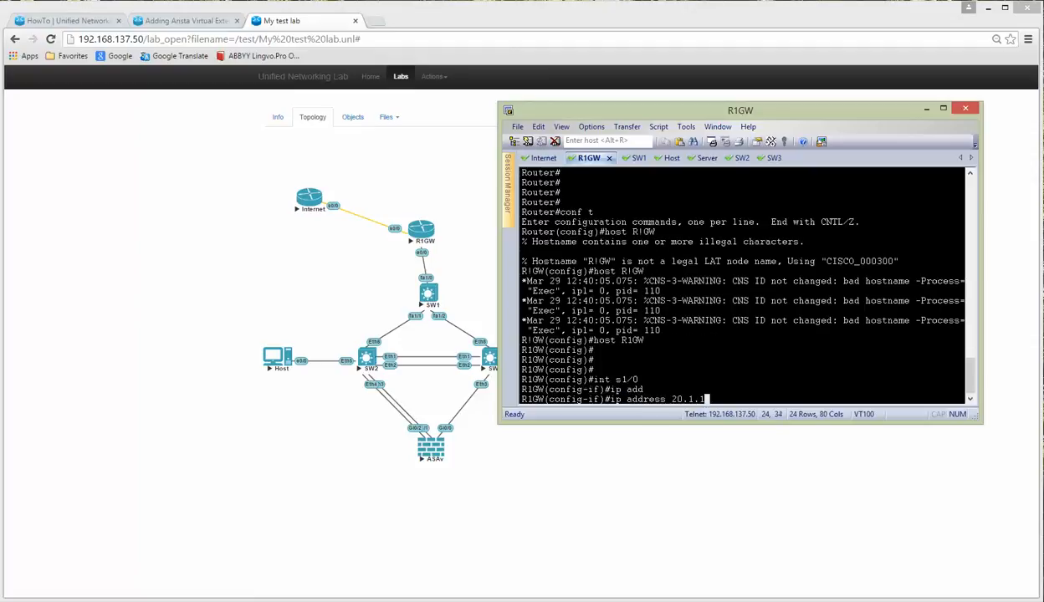
text(.2 255.255.255.252)
key(Return)
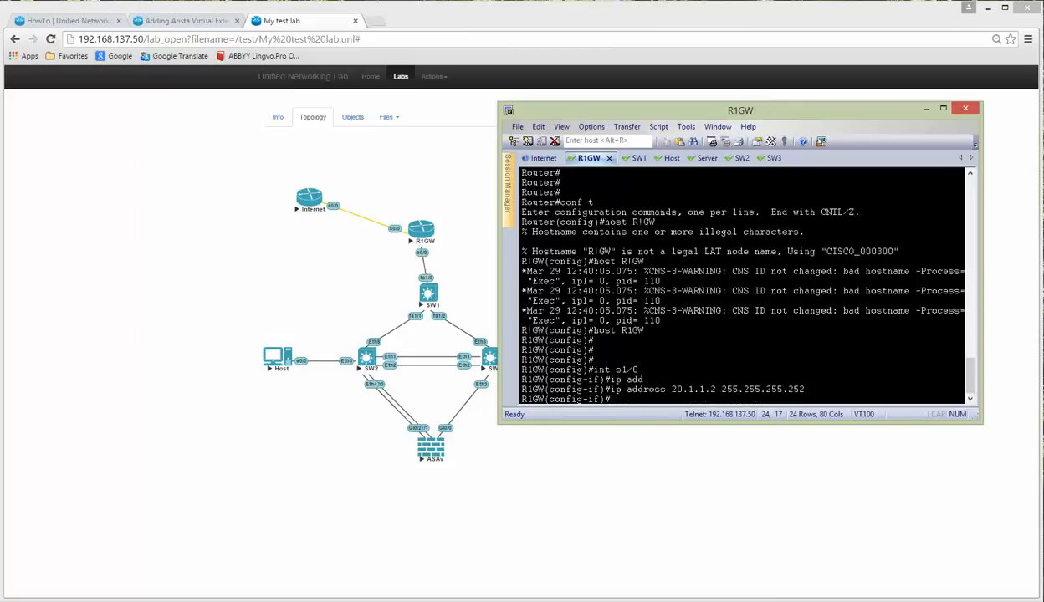
text(no shut)
key(Return)
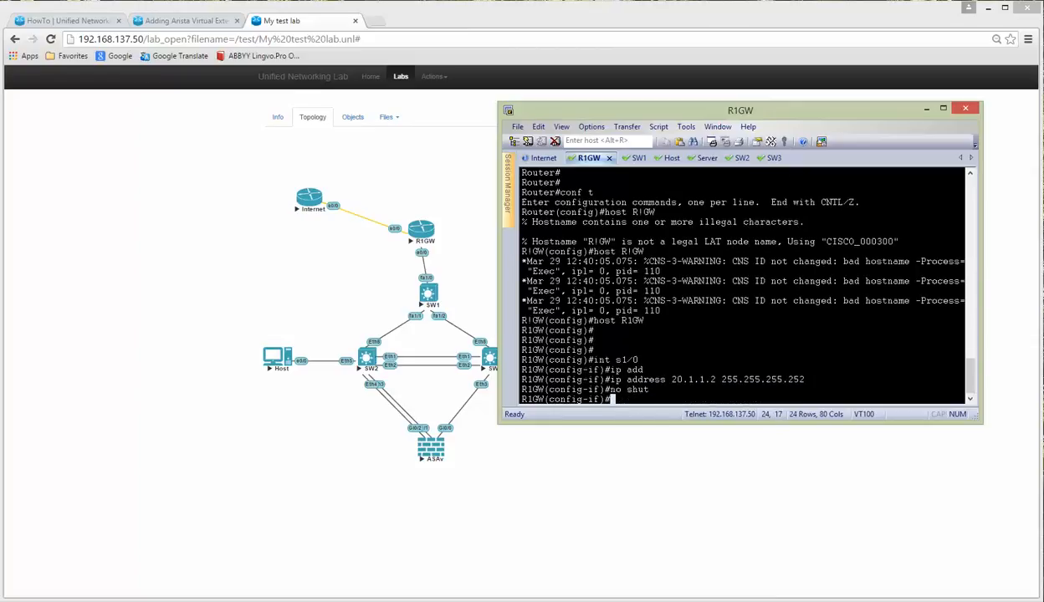
text(exi)
key(Return)
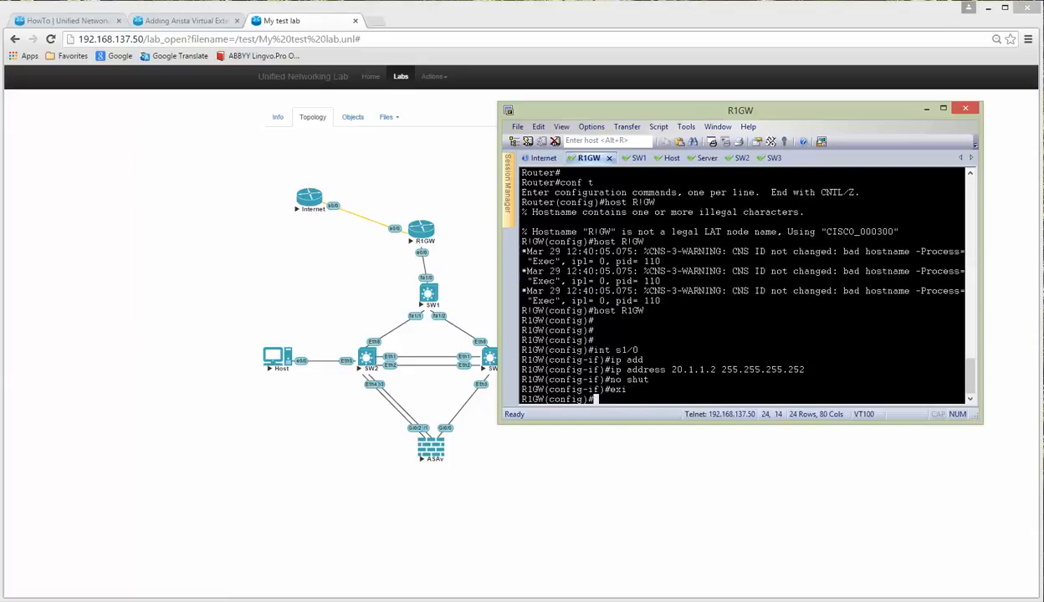
Step: Give R1GW's e0/0 address 10.1.1.1 255.255.255.0 and enable it
text(int e0/0)
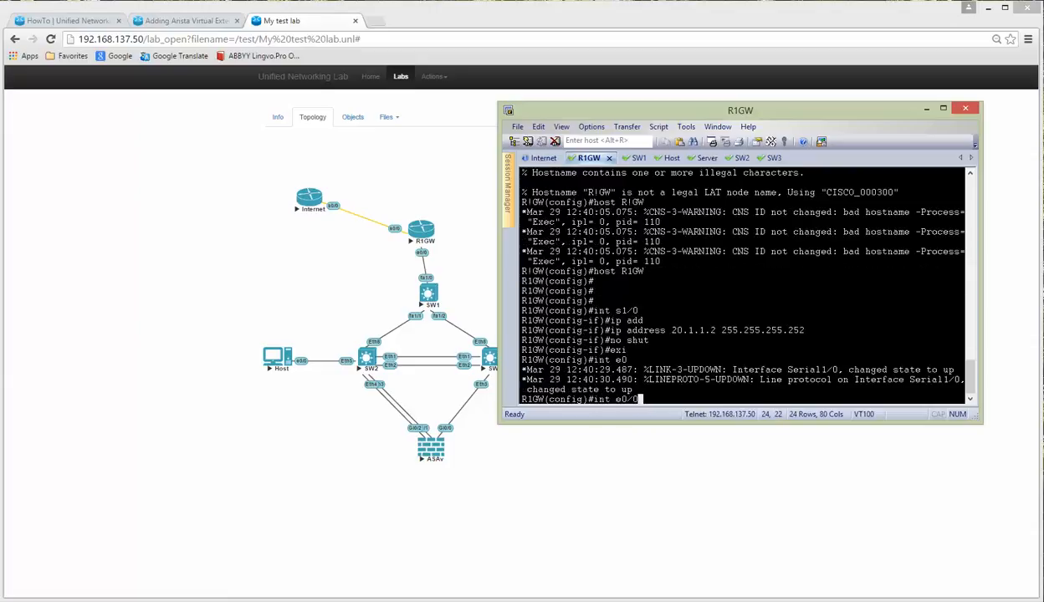
key(Return)
text(ip add)
key(Tab)
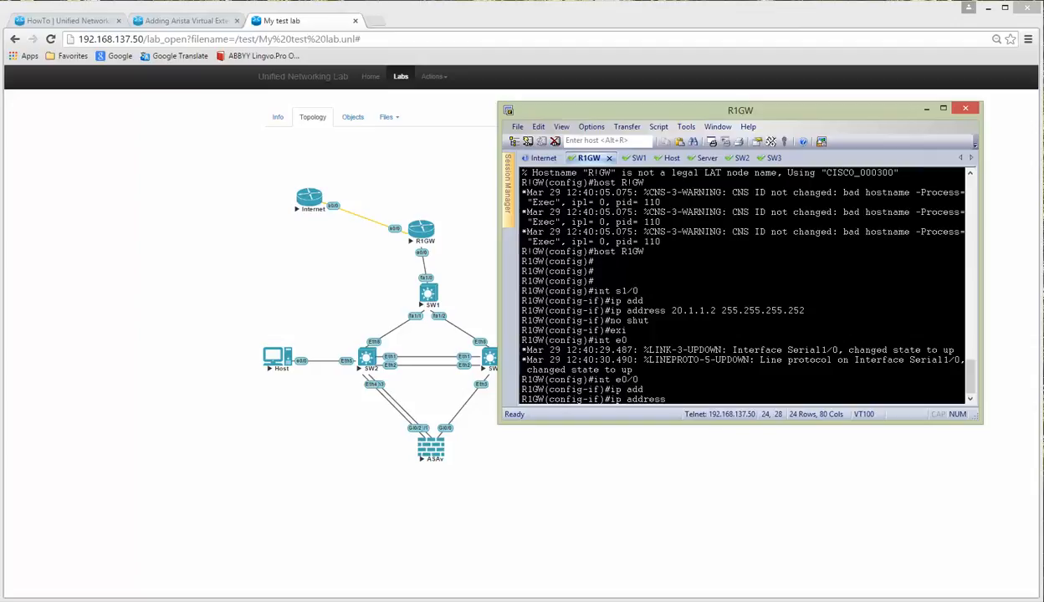
key(alt+Tab)
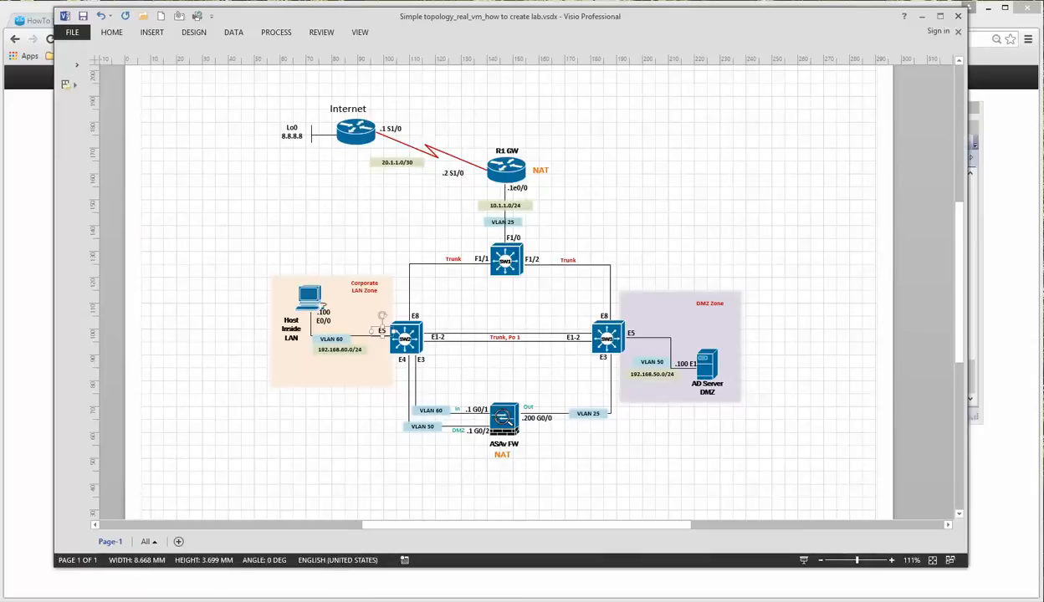
key(alt+Tab)
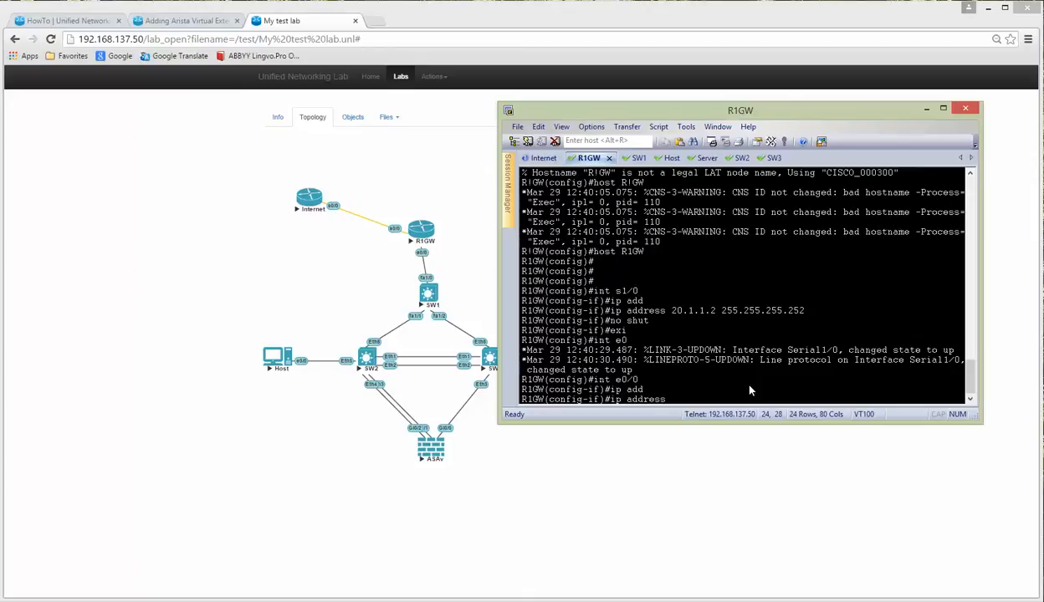
text(10.1.1)
text(.1 255.25)
text(5.255)
text(.)
text(255)
key(BackSpace)
key(BackSpace)
key(BackSpace)
text(0)
key(Return)
text(o shut)
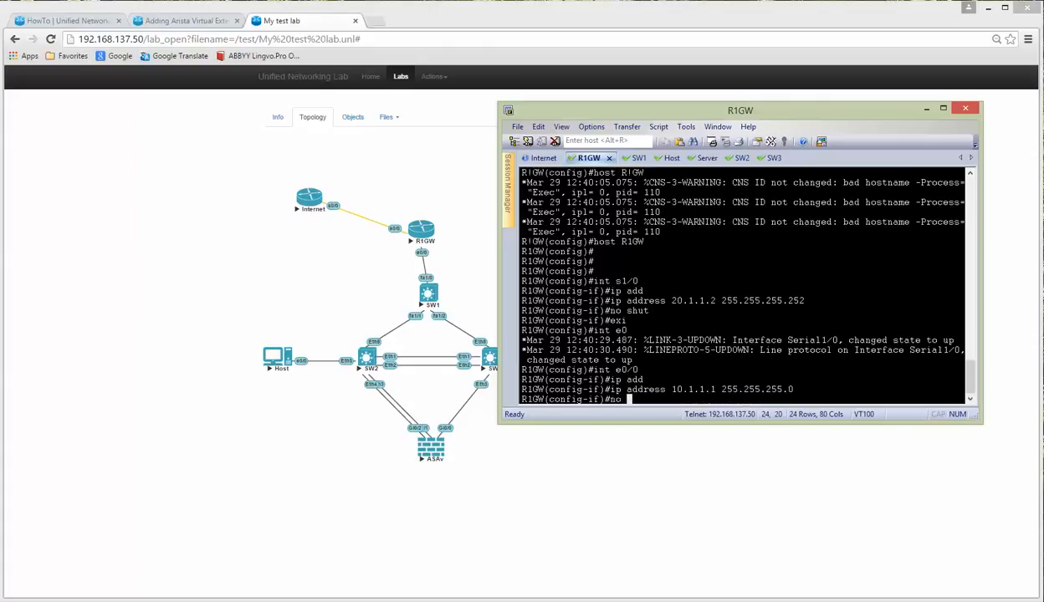
key(Return)
key(Return)
key(Return)
text(exi)
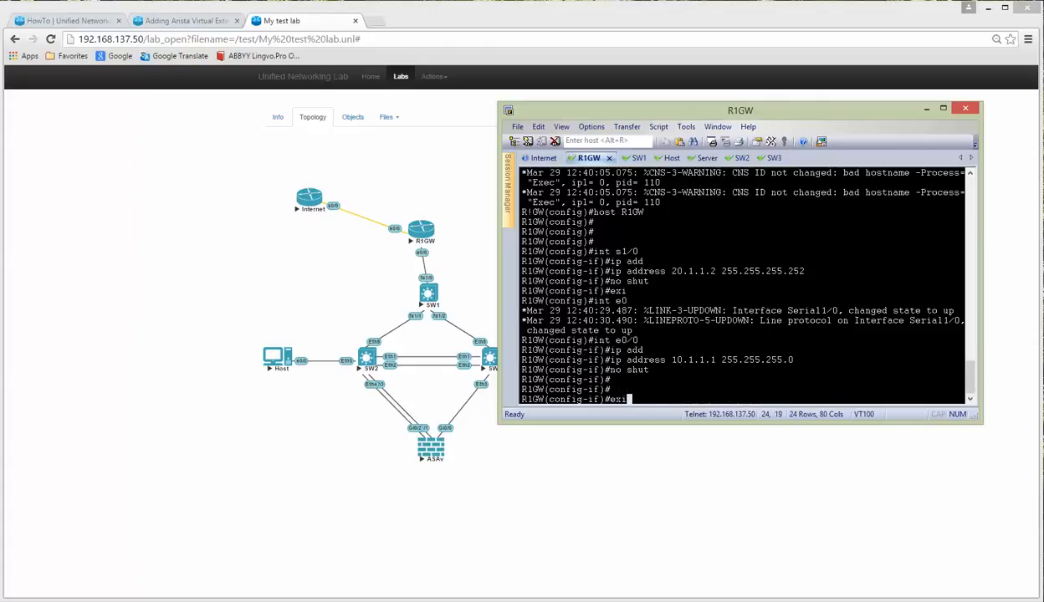
key(Return)
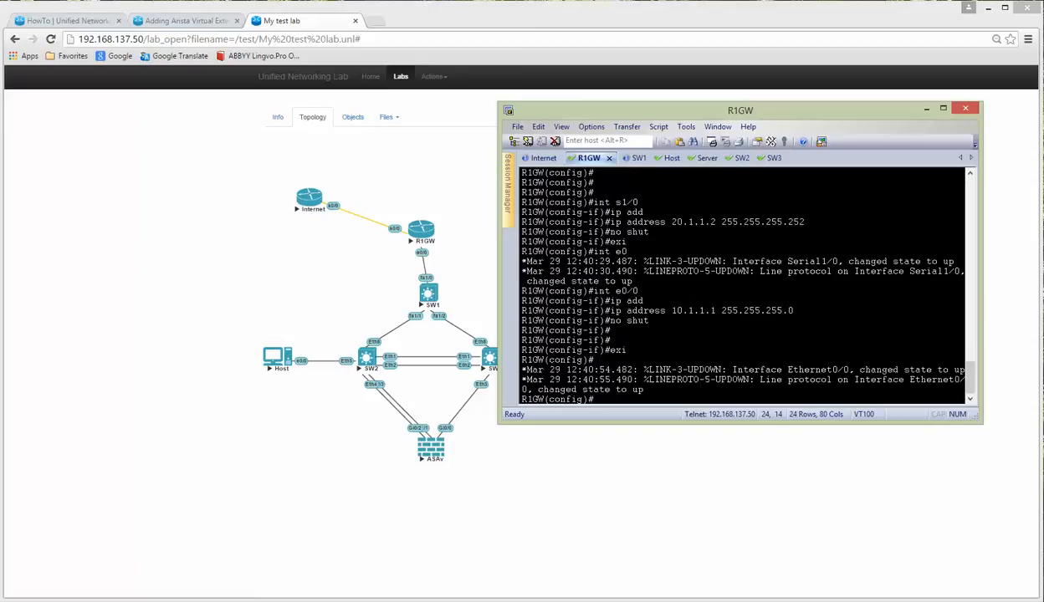
text(access)
key(Tab)
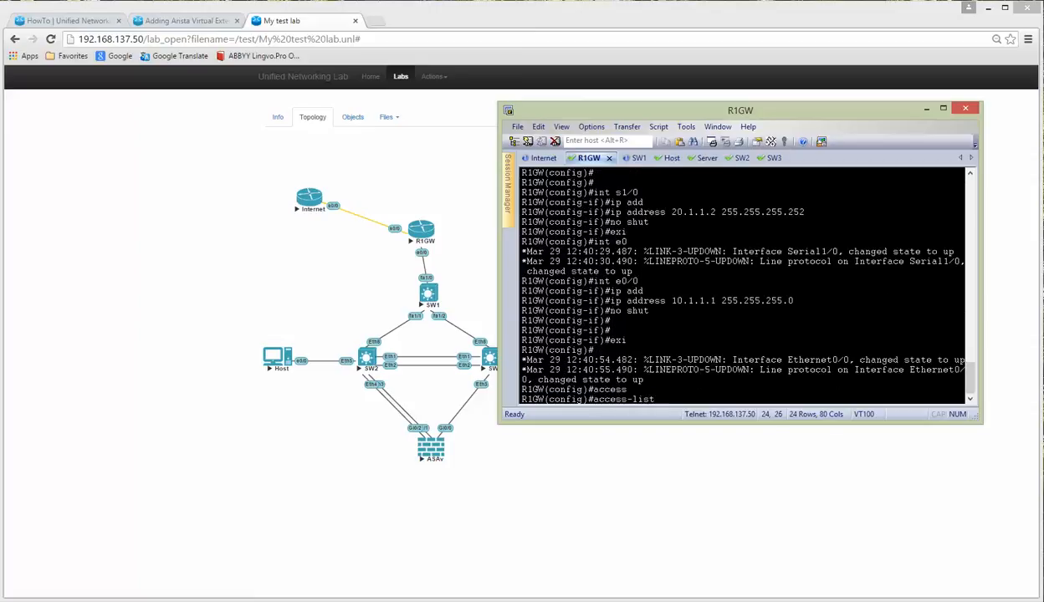
Step: Create access-list 20 permitting 10.1.1.0 0.0.0.255
text(20 permi)
key(Tab)
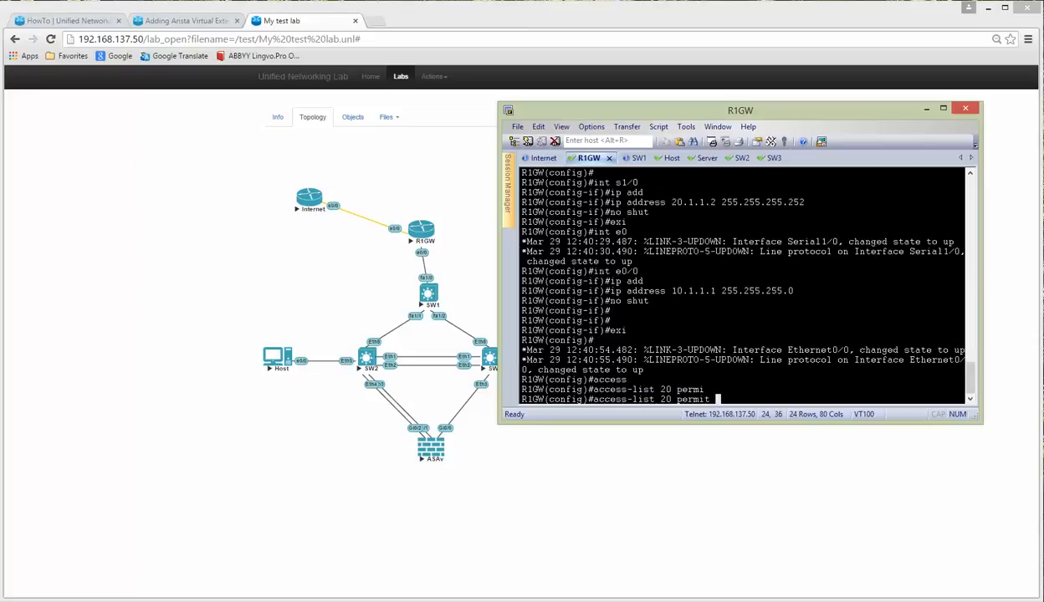
text(10.1.1.0 0.0.0.255)
key(Return)
Step: Add NAT overload: ip nat inside source list 20 interface s1/0 overload
text(ip )
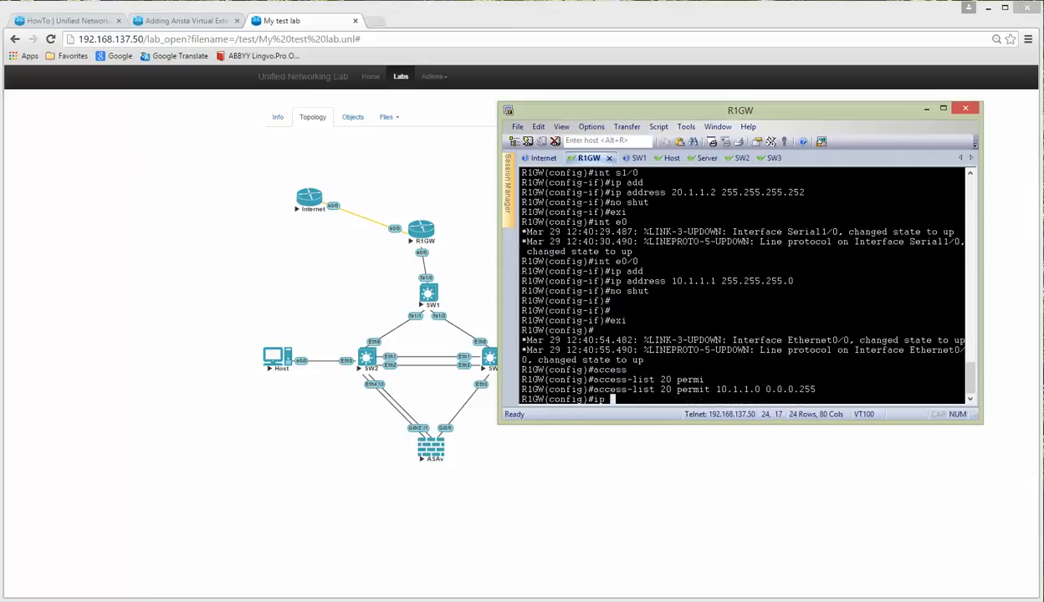
text(nat)
key(Tab)
text(insi)
key(Tab)
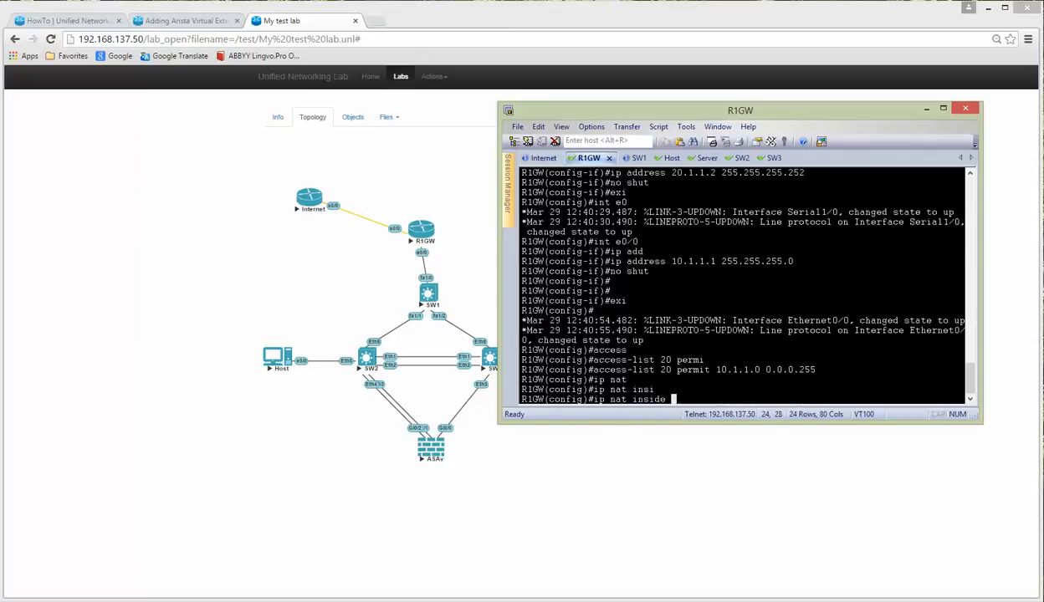
text(sou)
key(Tab)
text(li)
key(Tab)
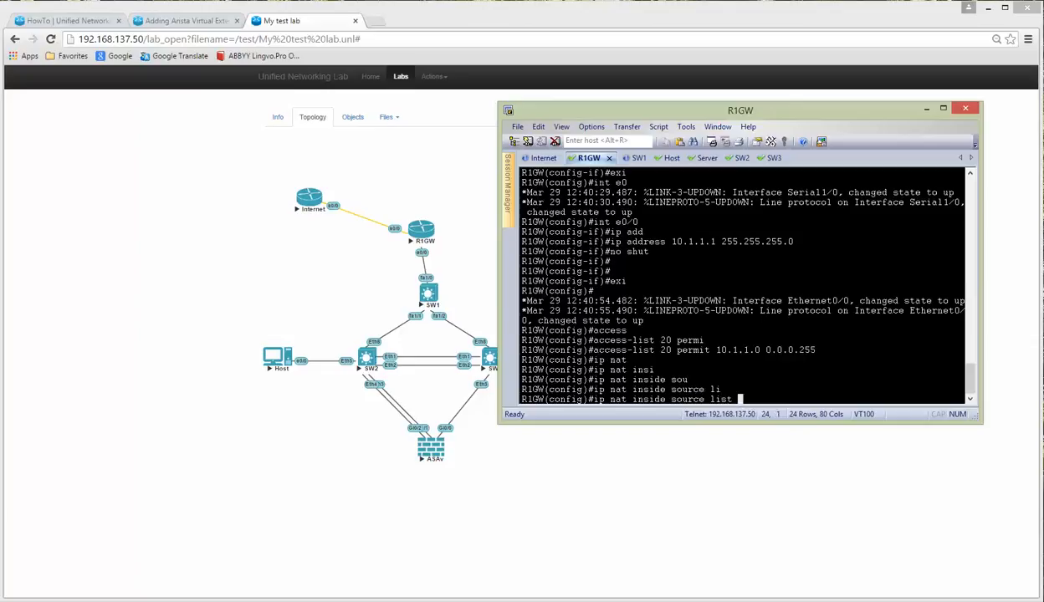
text(in)
key(Tab)
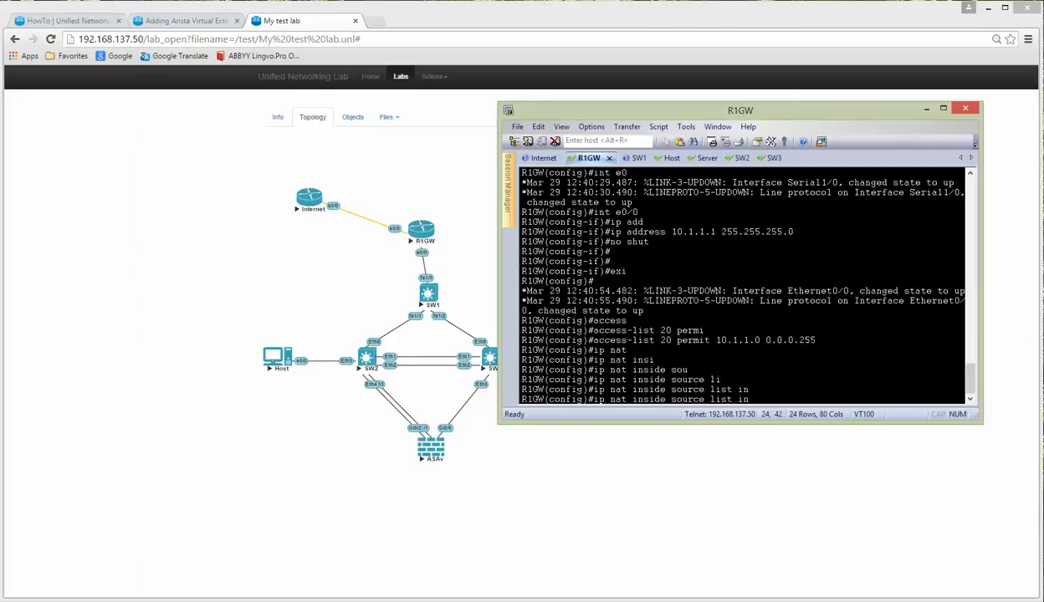
key(BackSpace)
key(BackSpace)
text(20 int)
key(Tab)
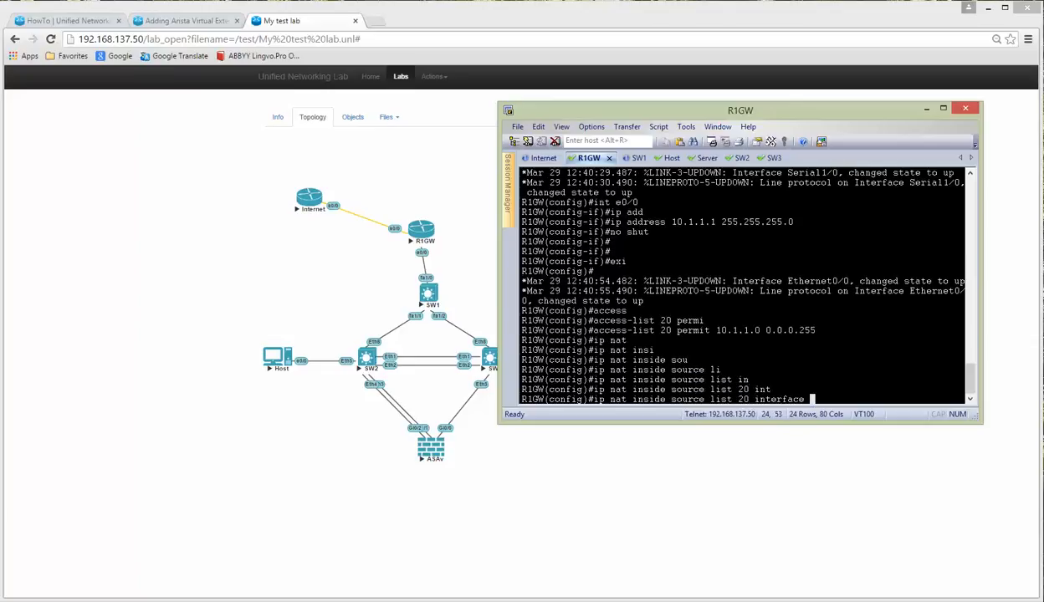
text(s1/0 over)
key(Return)
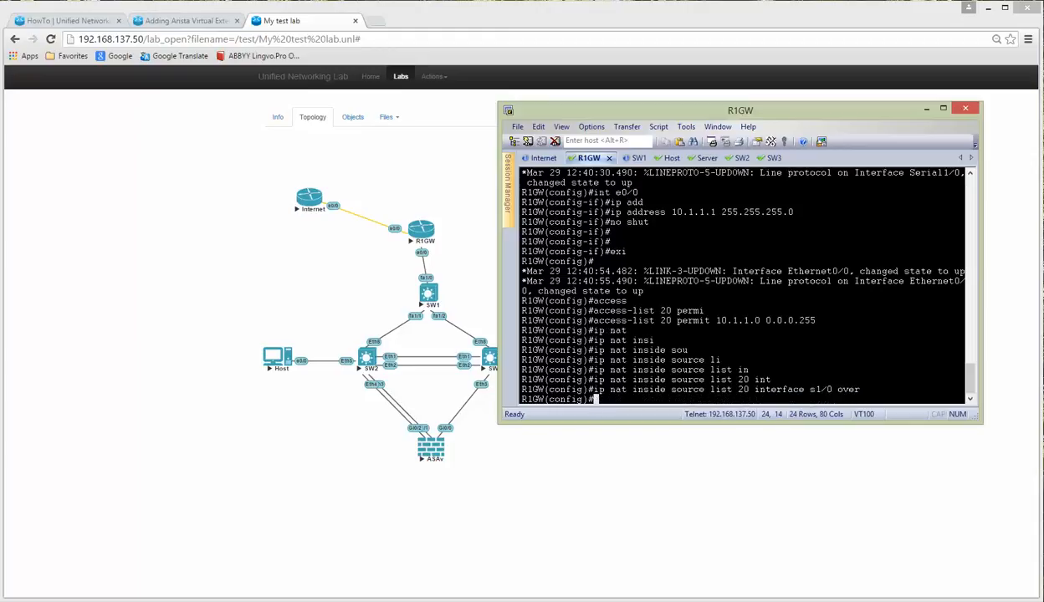
Step: Add a default route 0.0.0.0 0.0.0.0 via 20.1.1.1
text(int s1/0)
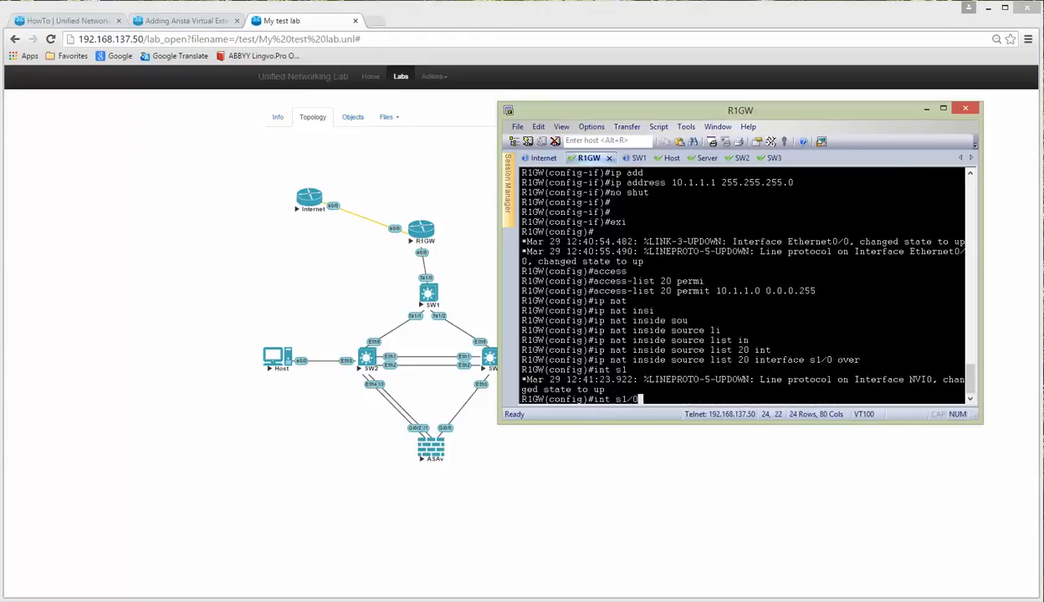
key(BackSpace)
key(BackSpace)
key(BackSpace)
key(BackSpace)
key(BackSpace)
key(BackSpace)
key(BackSpace)
text(p route 0.0.0.0 0.0.0.0)
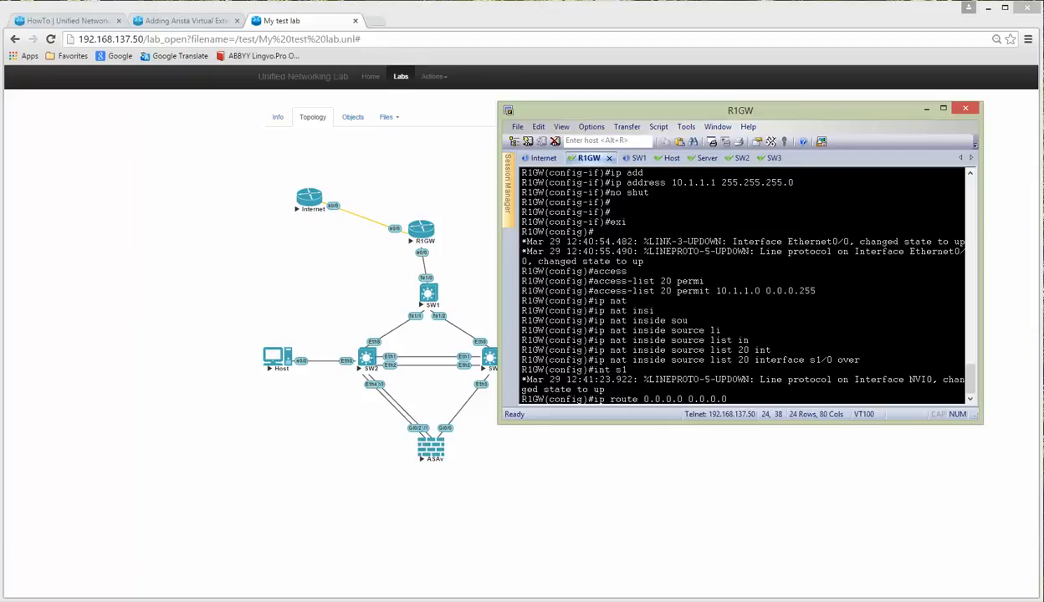
text( 20)
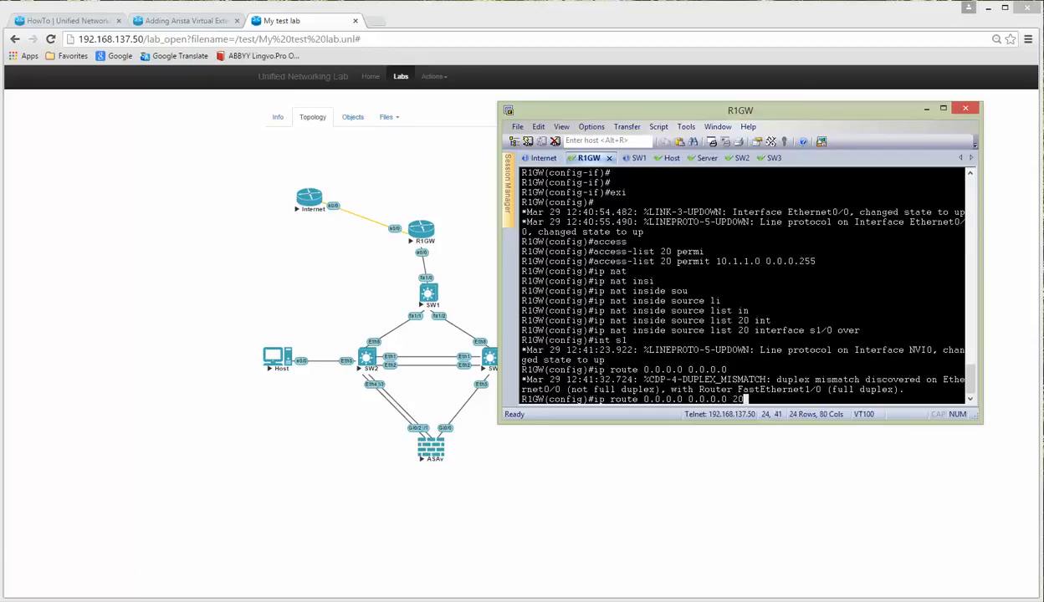
text(.1.1.1)
key(Return)
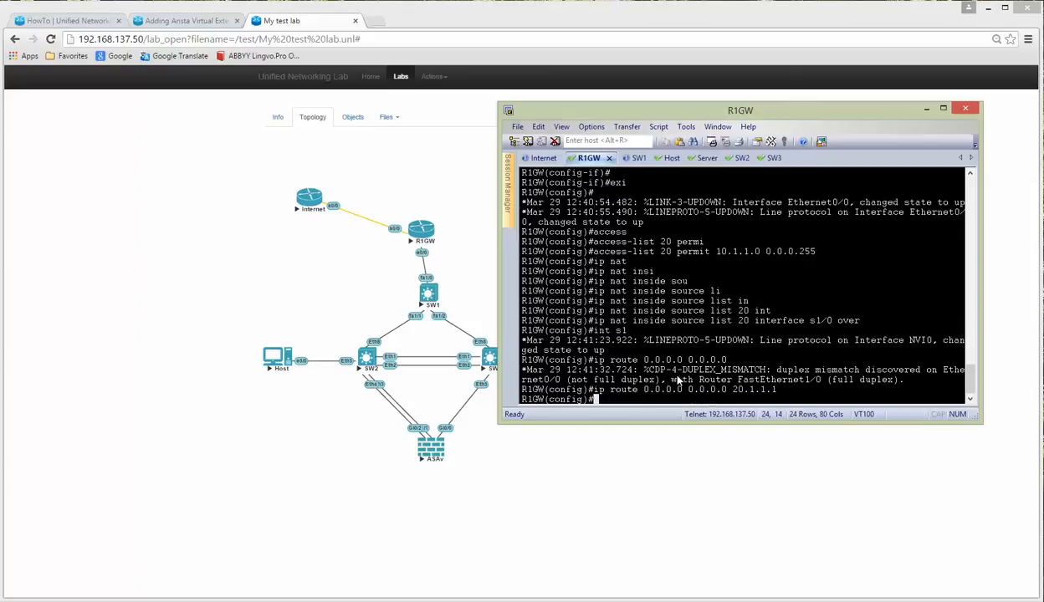
Step: Set R1GW's e0/0 to full duplex and return to the privileged prompt
drag(699, 381, 823, 384)
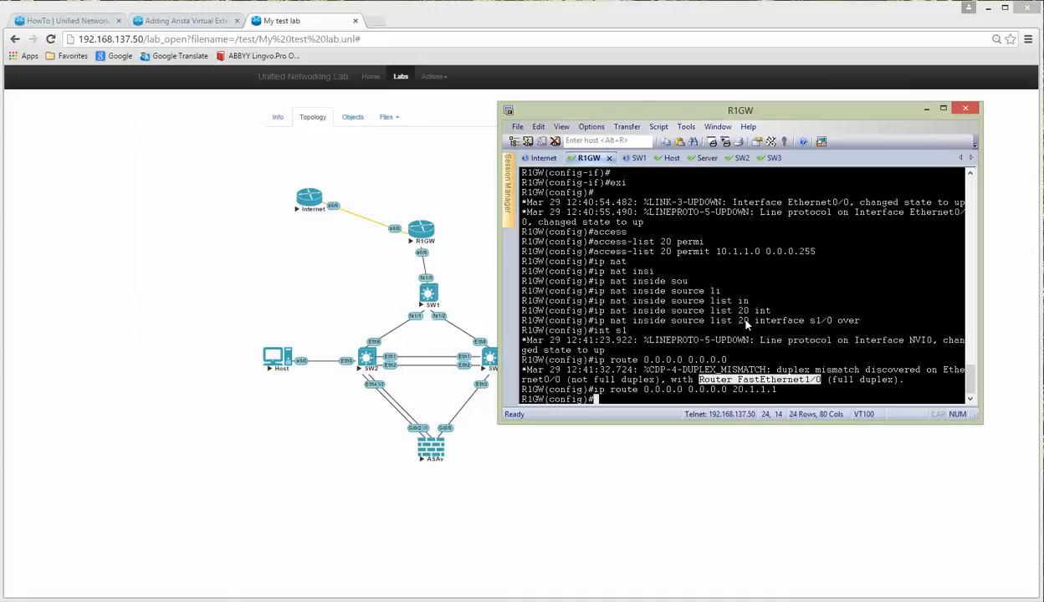
text(int e0/0)
key(Return)
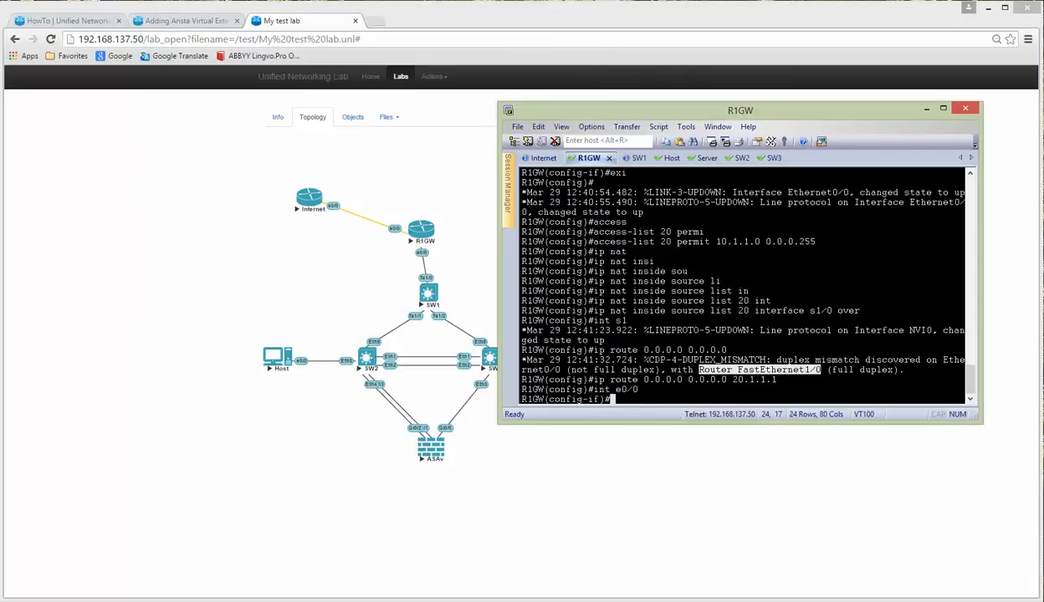
text(dupl full)
key(Return)
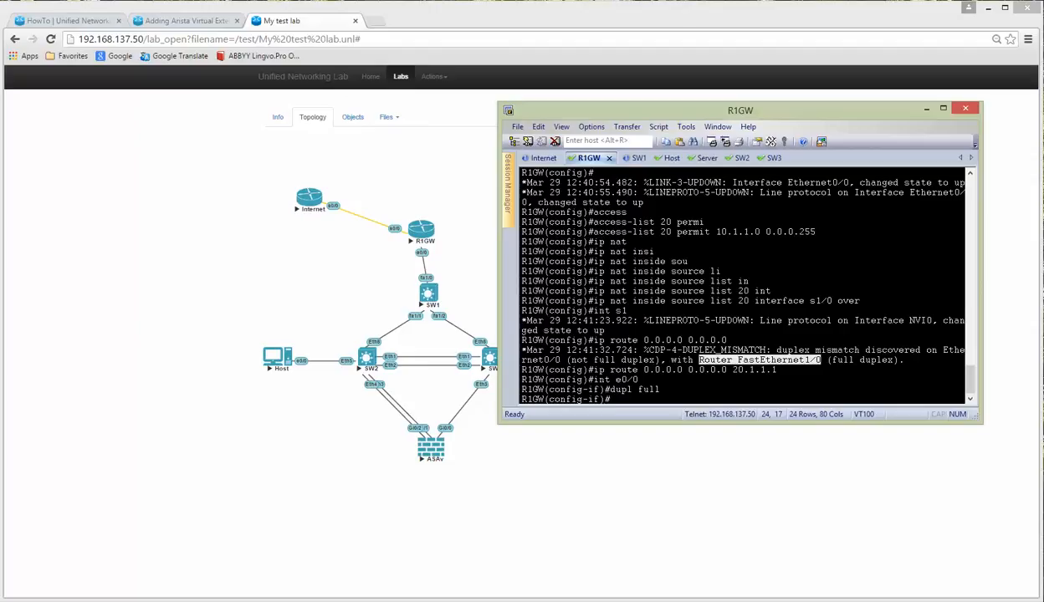
key(Return)
key(Return)
key(Return)
text(exi)
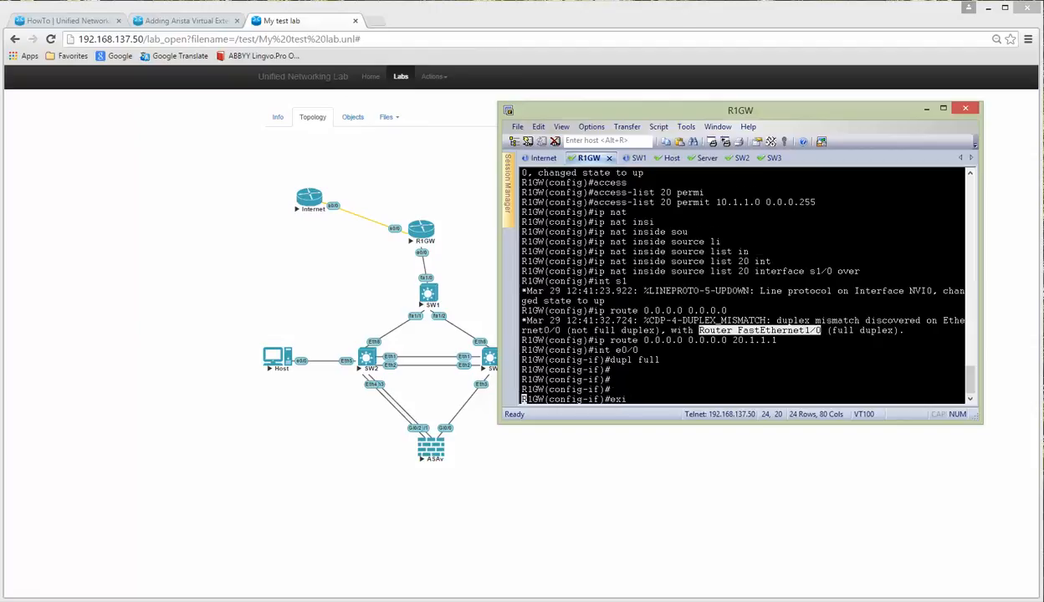
key(Return)
key(ctrl+z)
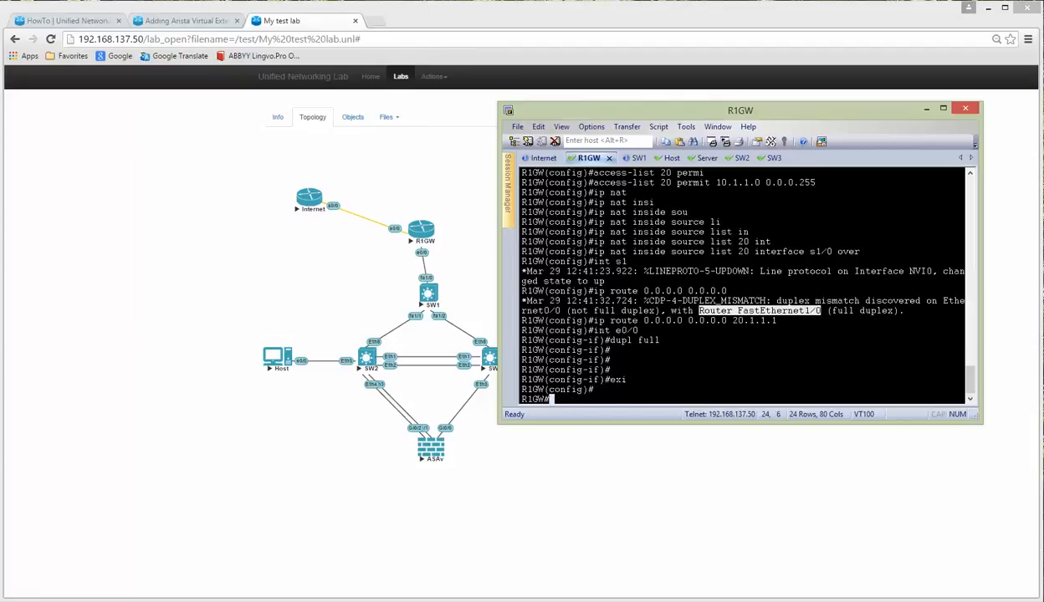
text(ping )
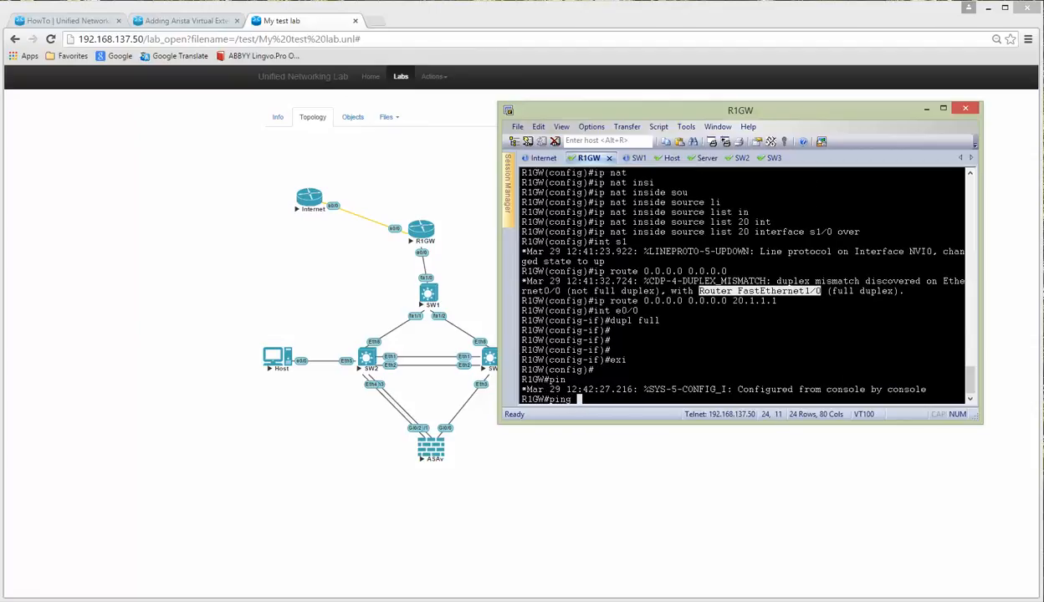
text(20.1.1.1)
Step: Ping 20.1.1.1 and 8.8.8.8 from R1GW to verify reachability
key(Return)
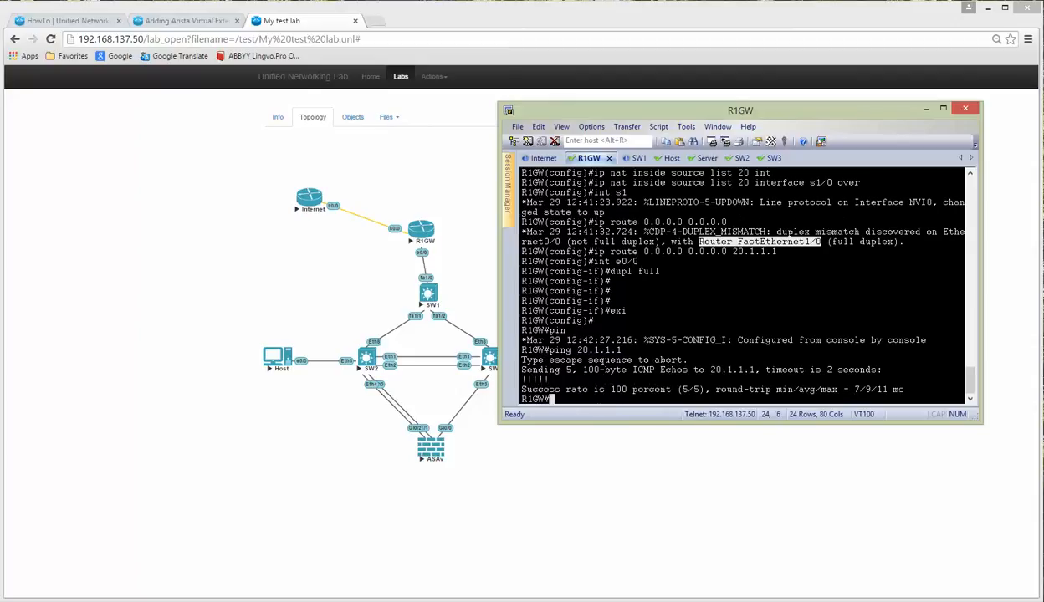
text(ping 8.8.8)
key(Return)
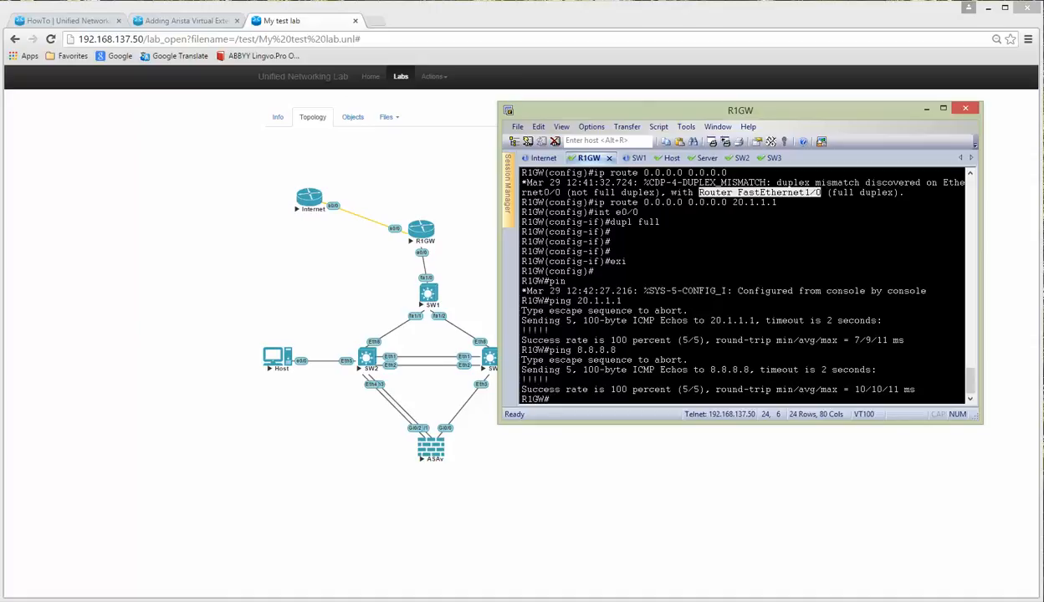
Step: Mark R1GW's s1/0 as the NAT outside interface
text(conf t)
key(Return)
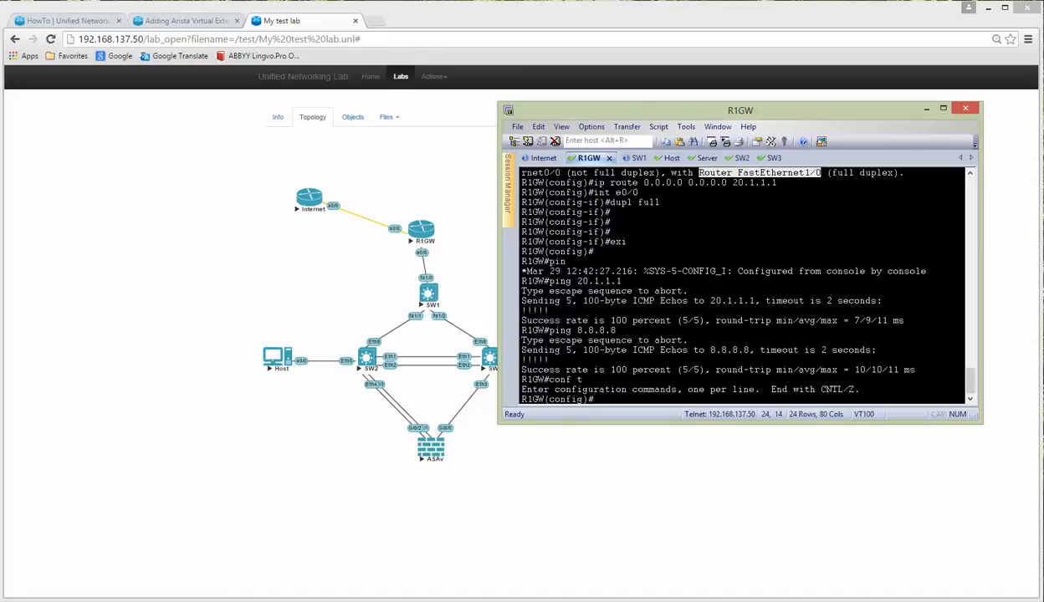
text(int s1/0)
key(Return)
text(ip n)
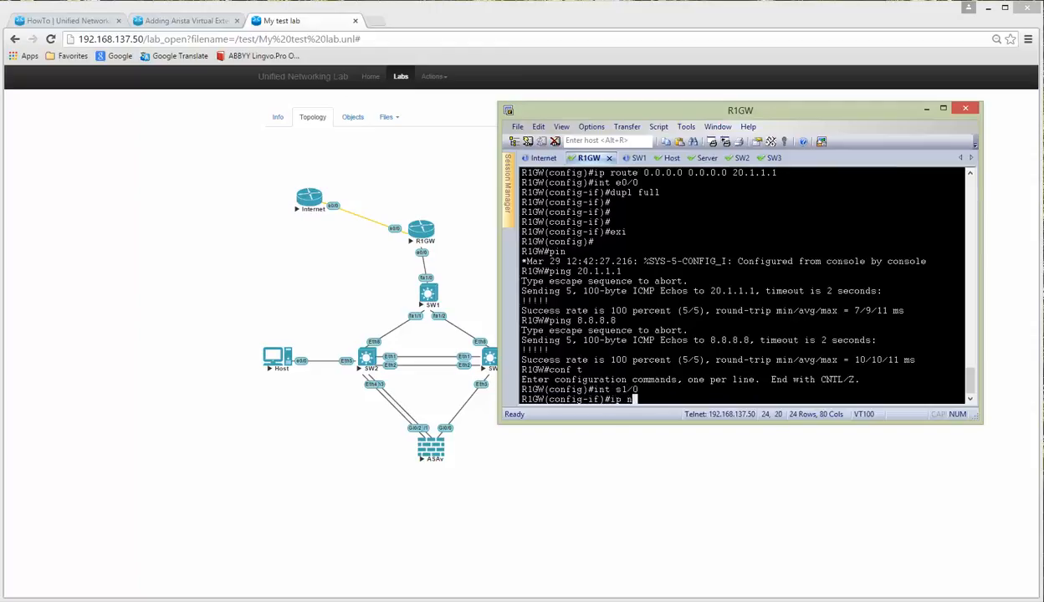
text(at out)
key(Return)
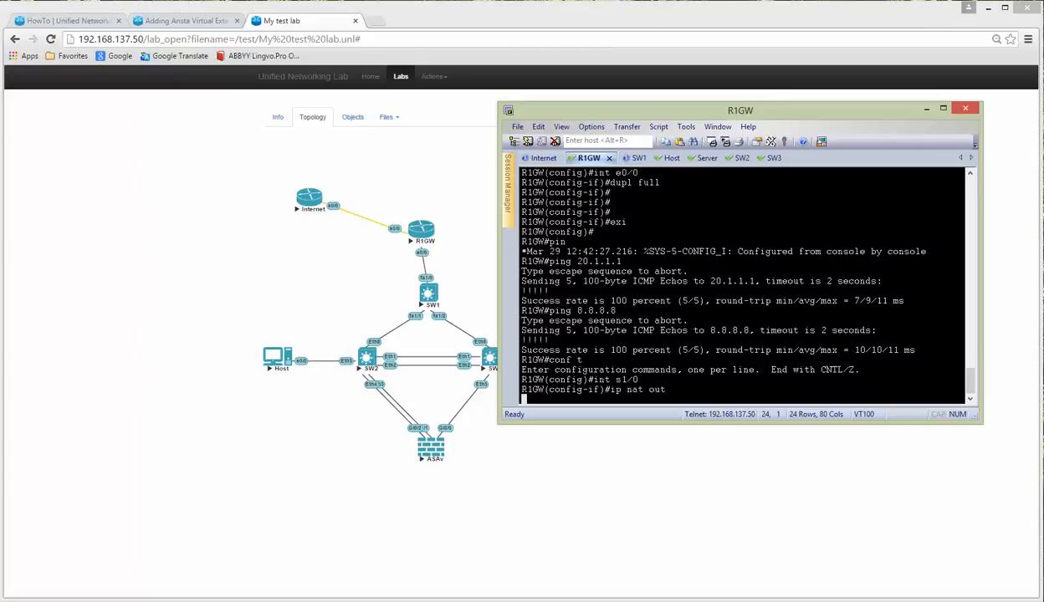
key(alt+Tab)
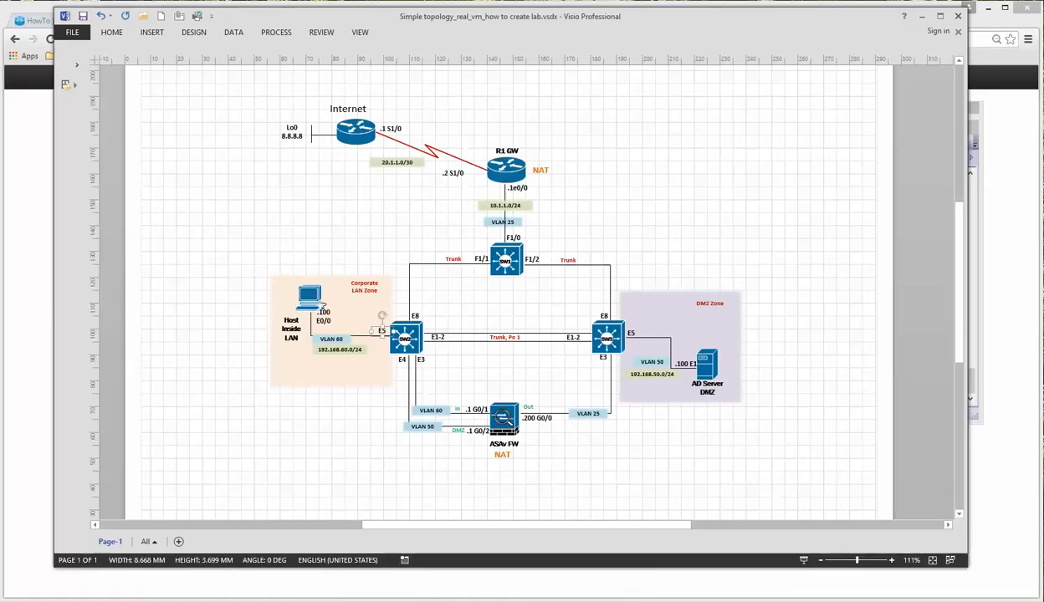
Step: On the SW1 console, enter configuration mode and set the hostname to SW1
key(alt+Tab)
click(636, 159)
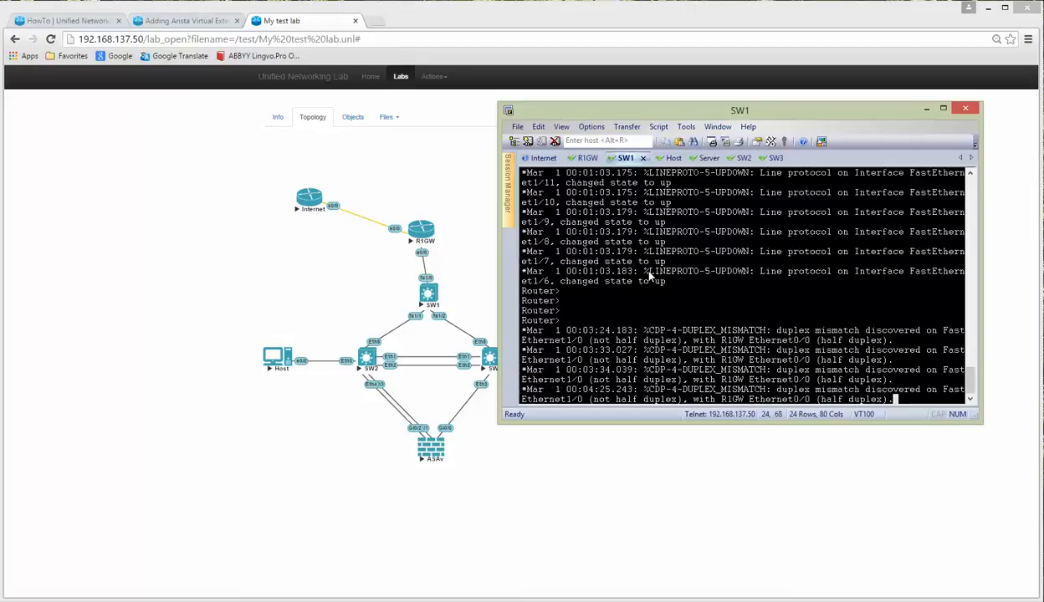
key(Return)
key(Return)
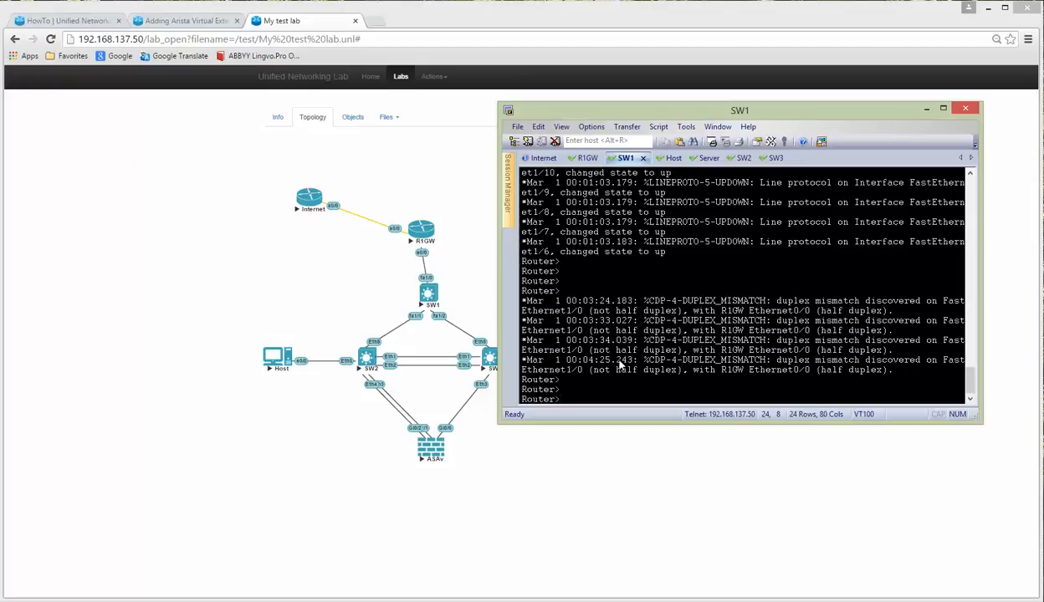
text(en)
key(Return)
text(conf t)
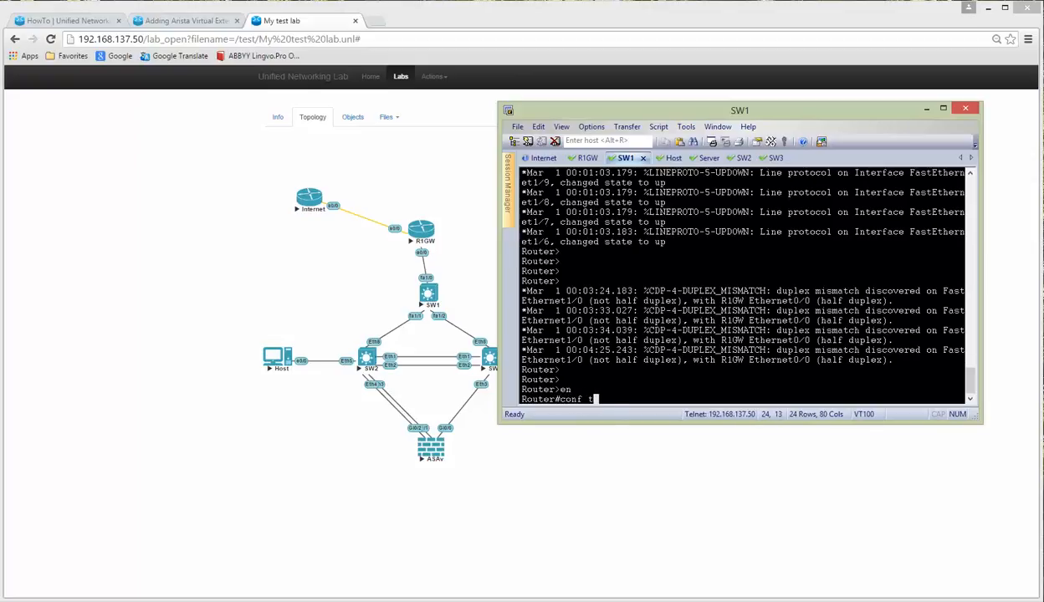
key(Return)
text(host SW1)
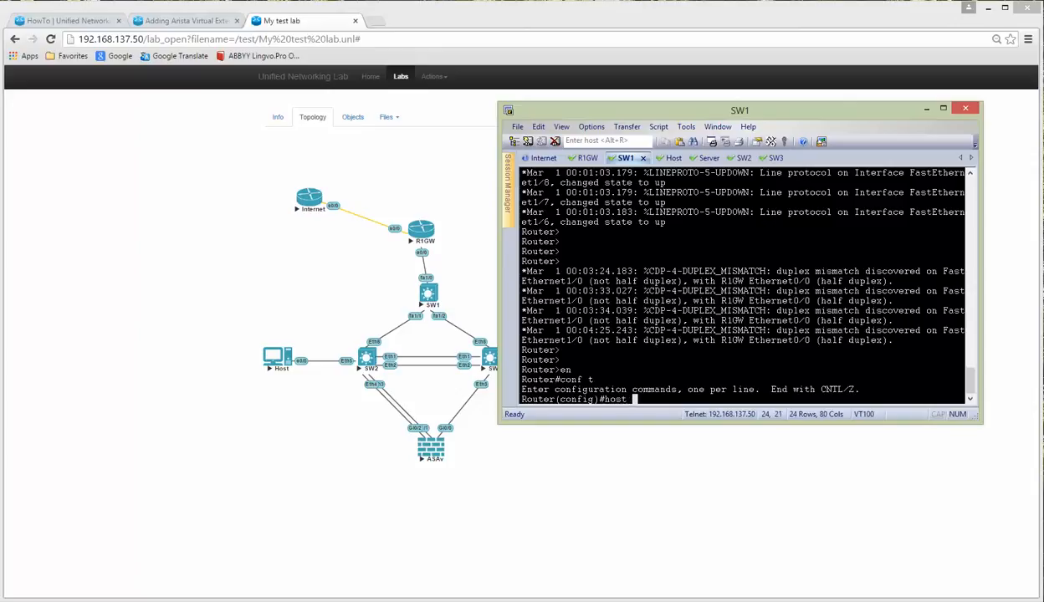
key(Return)
Step: Create VLAN 25 and name it LAN
key(Return)
key(Return)
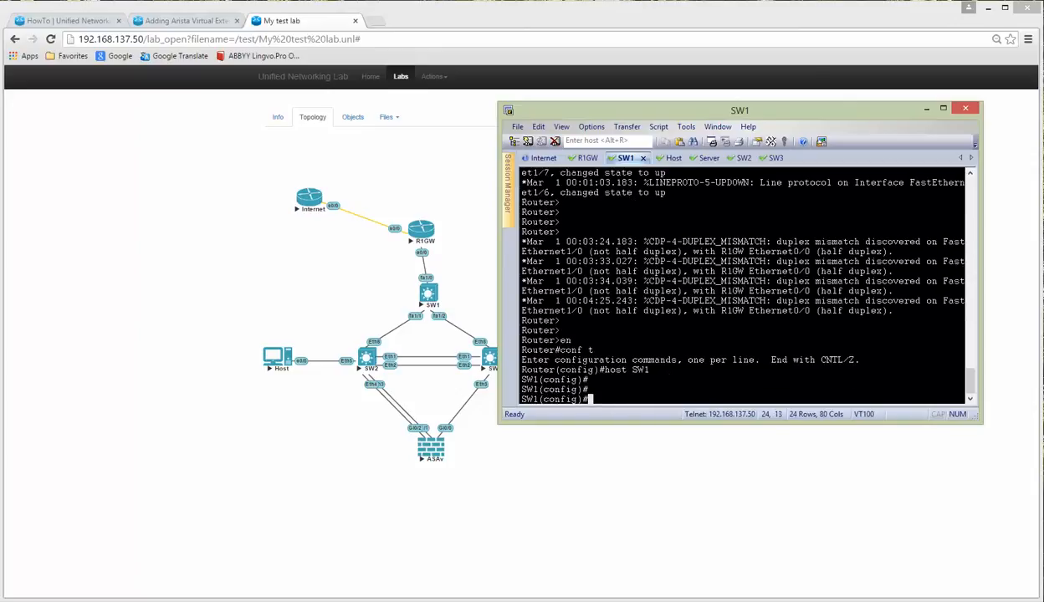
text(vlan 25)
key(Return)
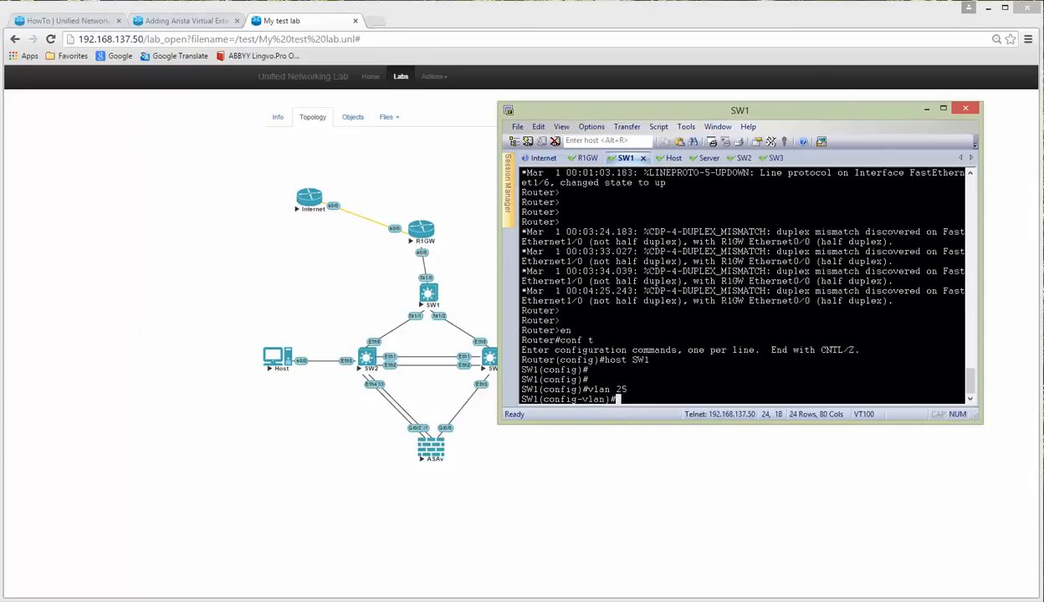
text(name LAN)
key(Return)
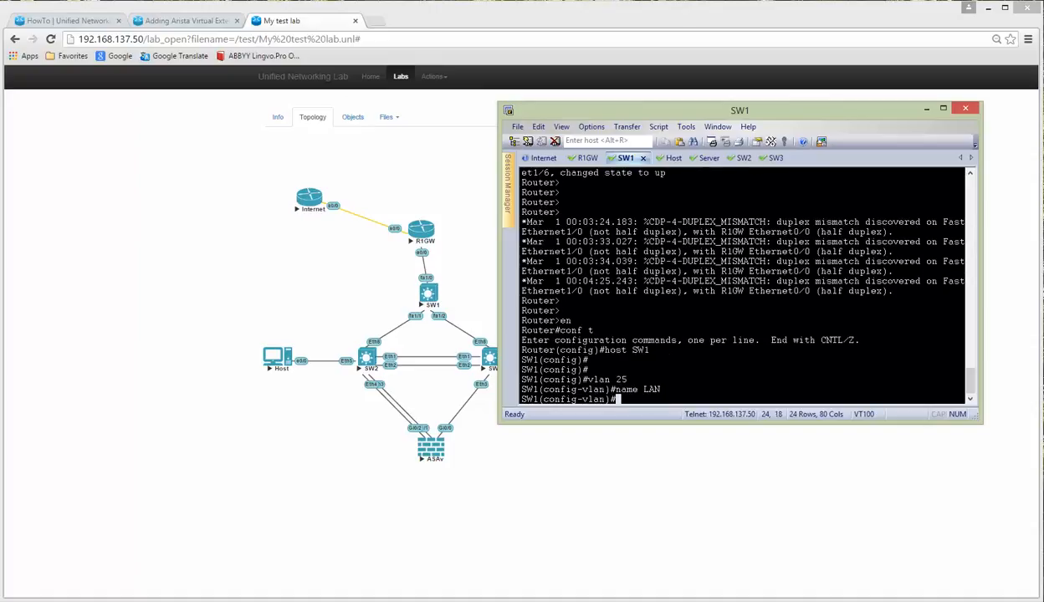
text(exi)
key(Return)
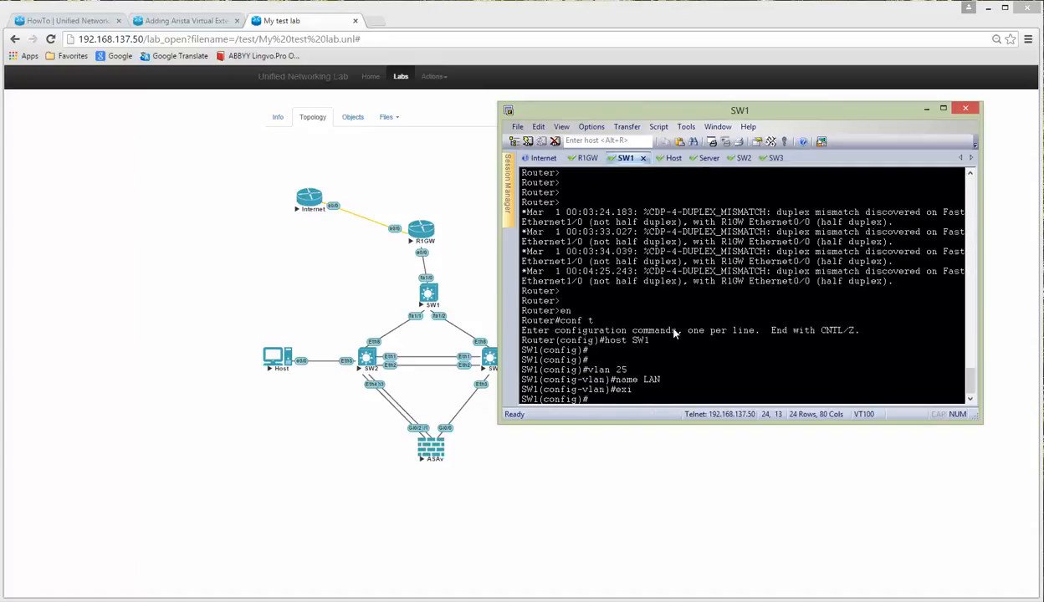
Step: Configure interface f1/0 as an access port
text(int f1/0)
key(Return)
text(swit)
key(Tab)
text(mo)
key(Tab)
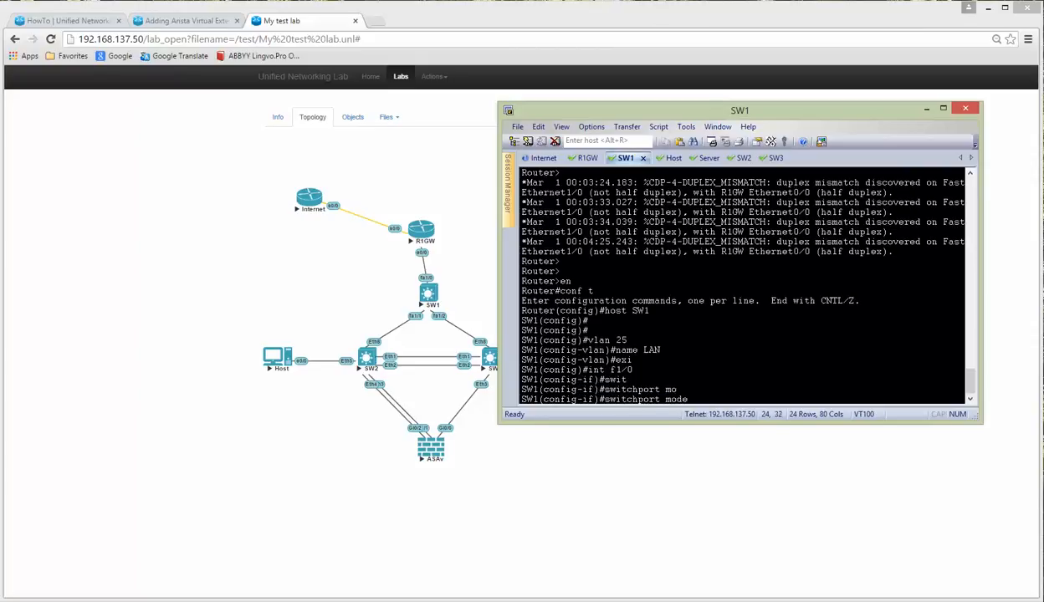
text(acc)
key(Tab)
key(Return)
Step: Assign port f1/0 to access VLAN 25
text(sw)
key(Tab)
text(a)
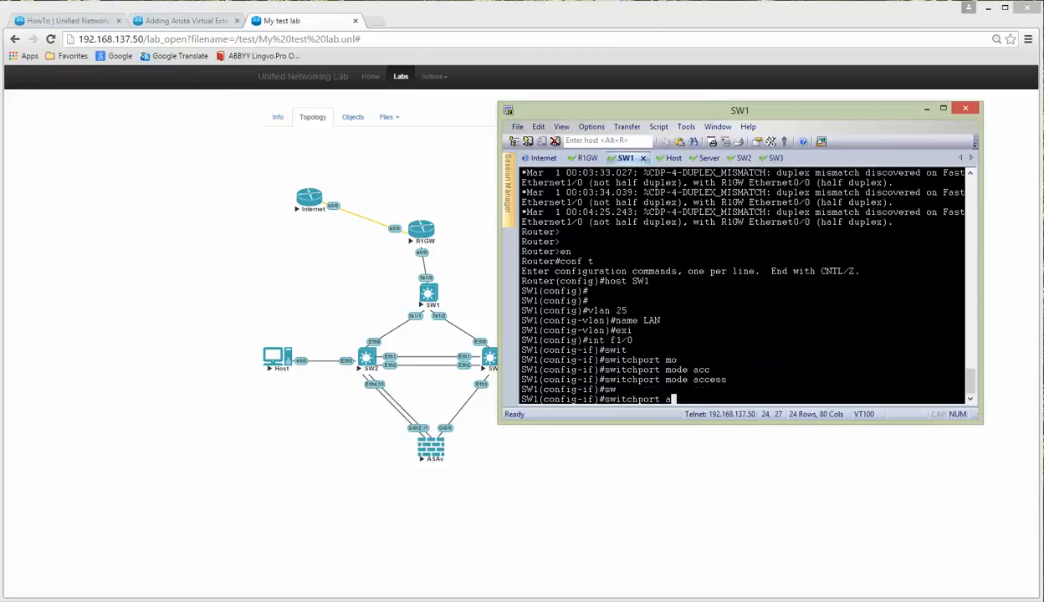
text(cc)
key(Tab)
text(v)
key(Tab)
text(25)
key(Return)
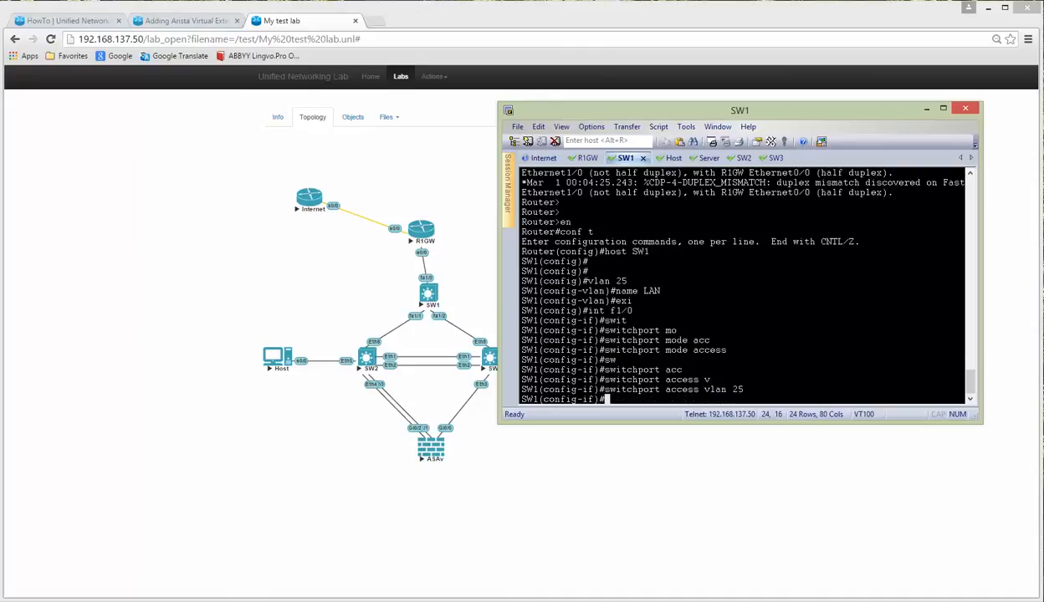
text(exi)
key(alt+Tab)
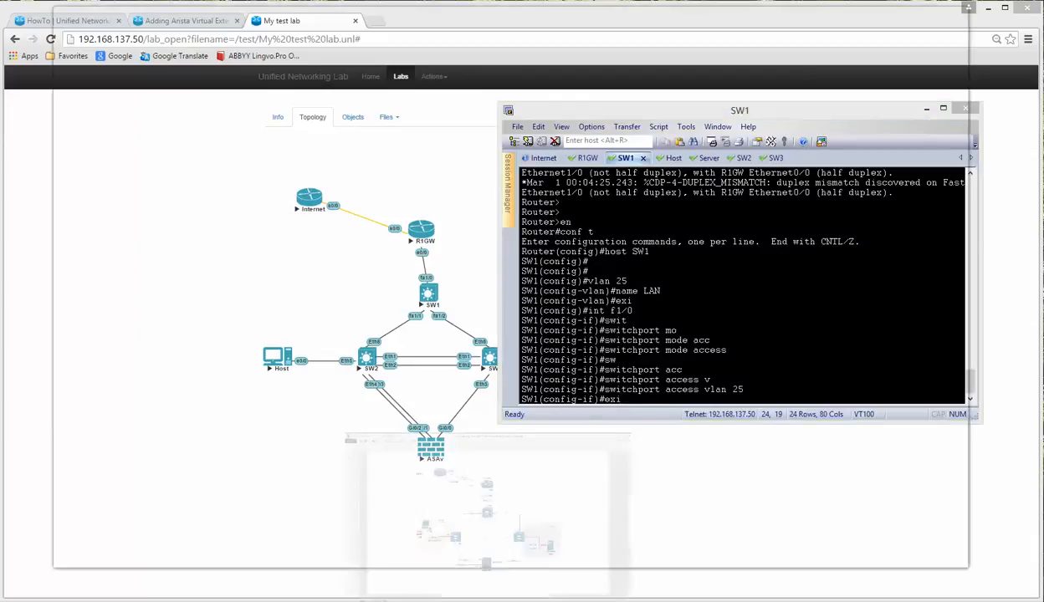
Step: Check the trunk links on the topology diagram, then select SW1 interface range f1/1–2
click(445, 273)
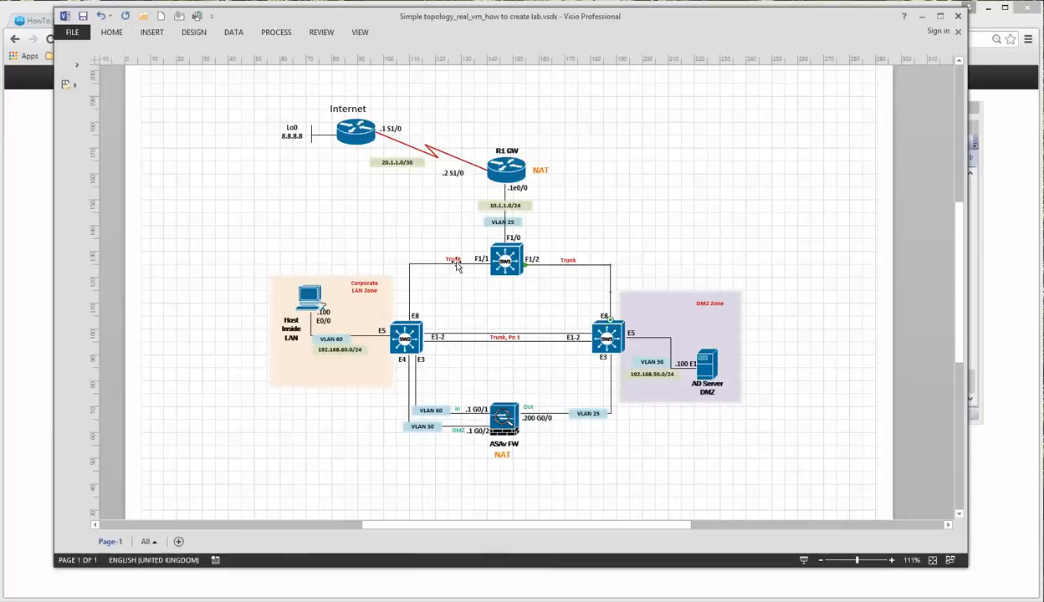
click(453, 259)
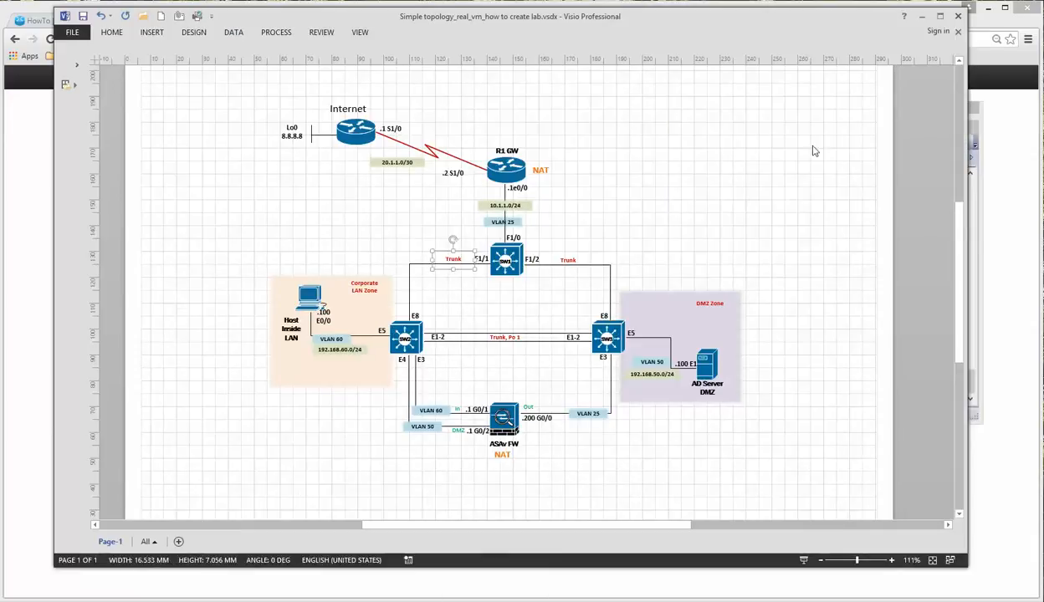
click(921, 16)
key(Return)
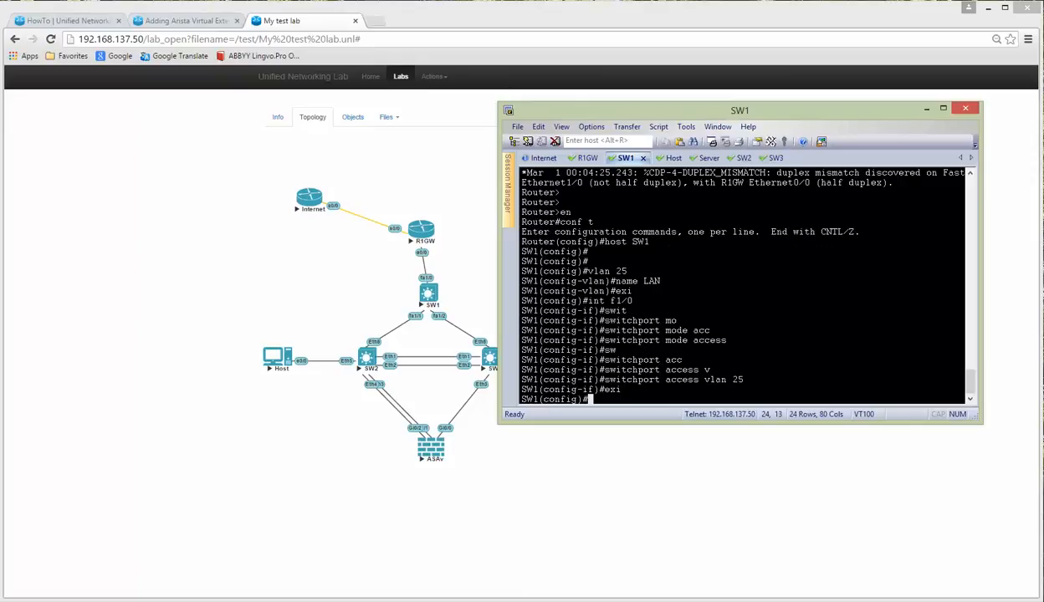
text(int ran f1/1 -2)
key(Return)
Step: Set dot1q trunk encapsulation on ports f1/1–2
text(swit)
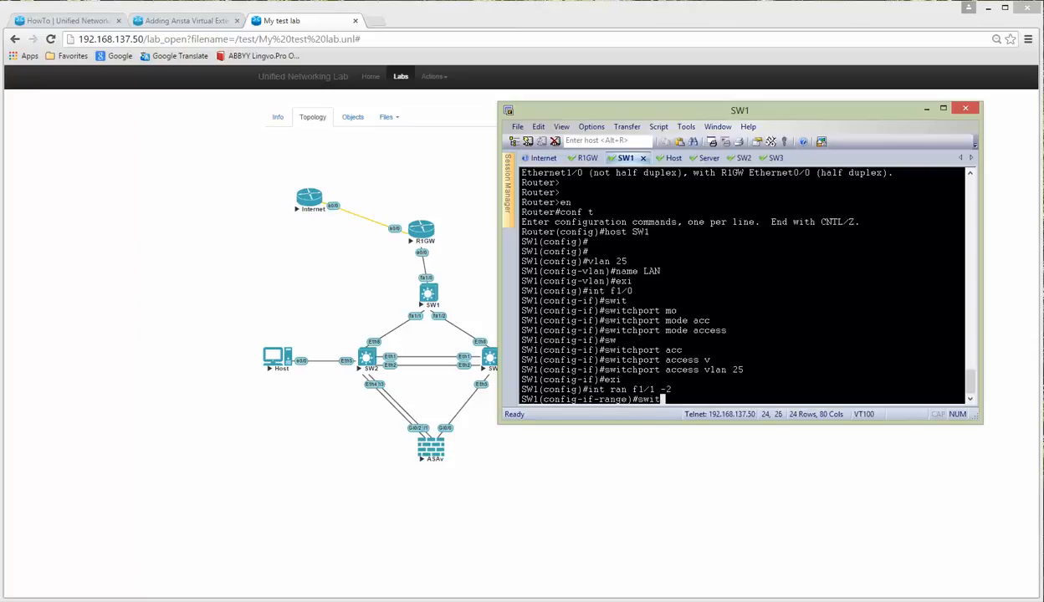
key(Tab)
text(tr)
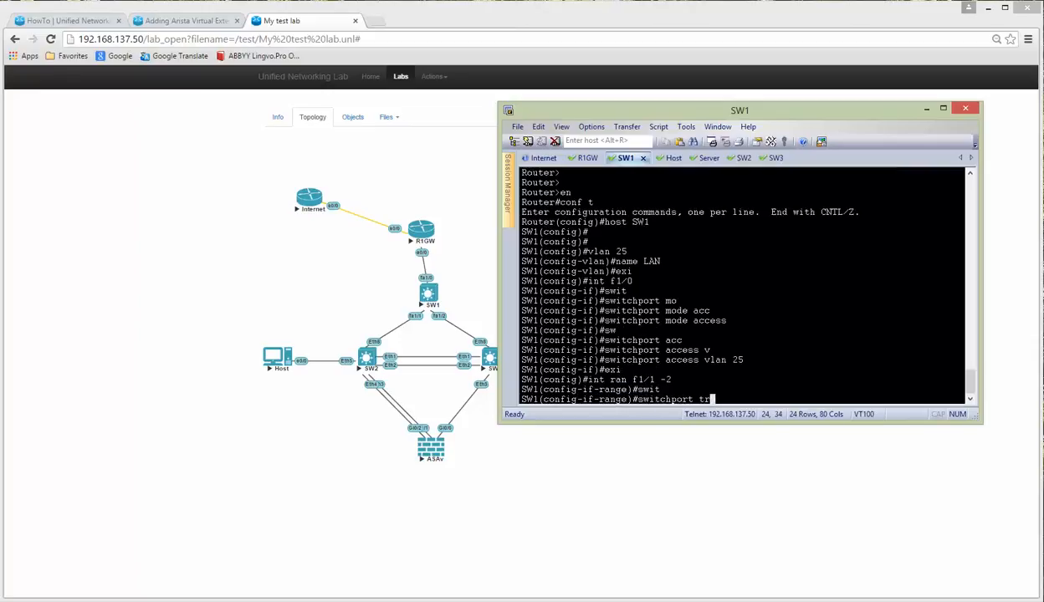
key(Tab)
text(e)
key(Tab)
text(d)
Step: Put ports f1/1 and f1/2 into trunk mode
key(Tab)
key(Return)
text(swi)
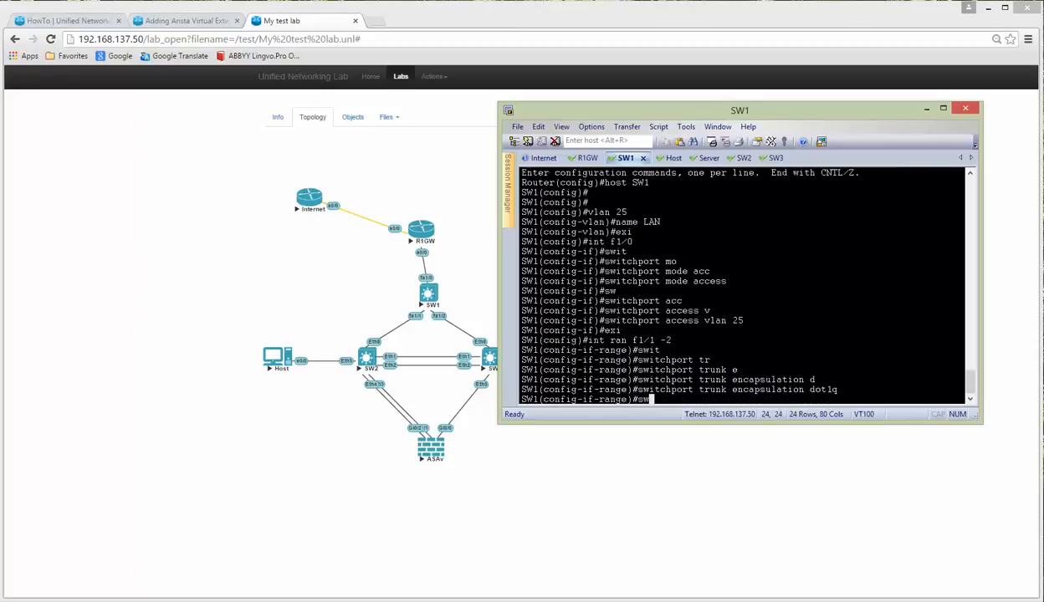
key(Tab)
text(mo)
key(Tab)
text(tr)
key(Tab)
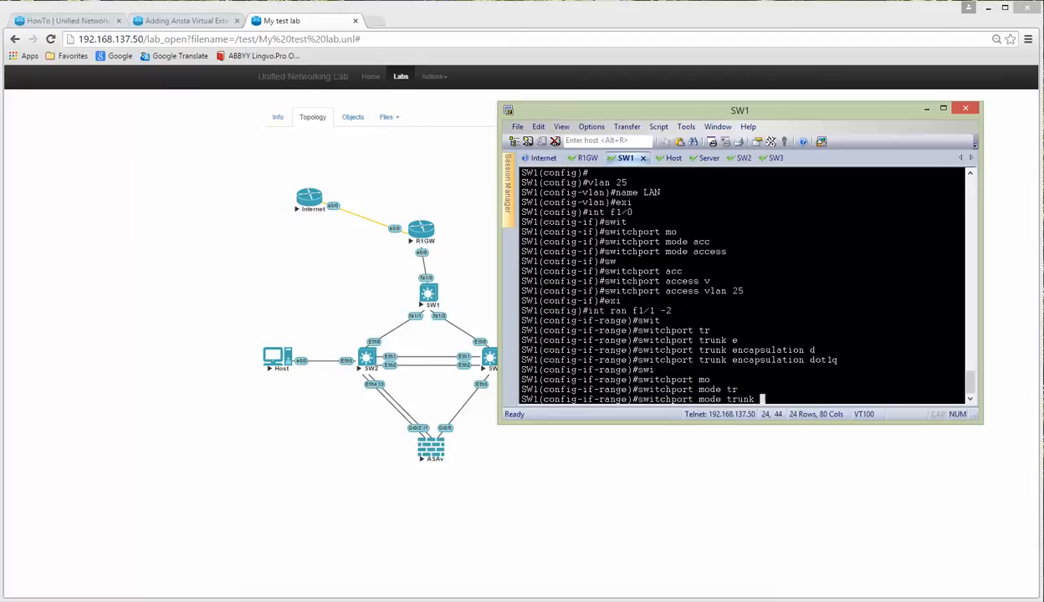
key(Return)
Step: Leave configuration mode and save SW1's configuration with wr
text(end)
key(Return)
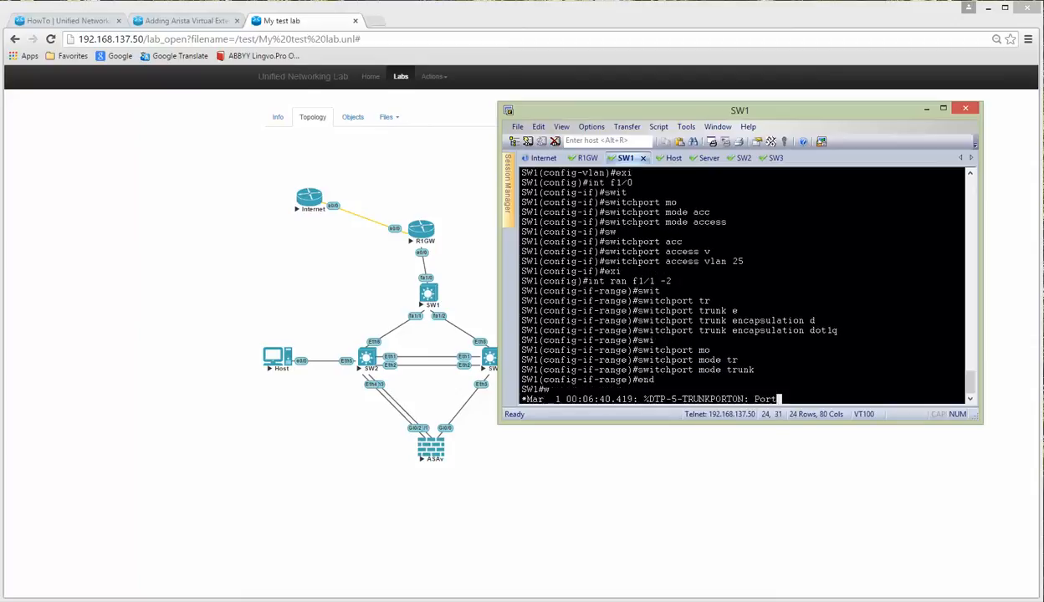
text(wr)
key(Return)
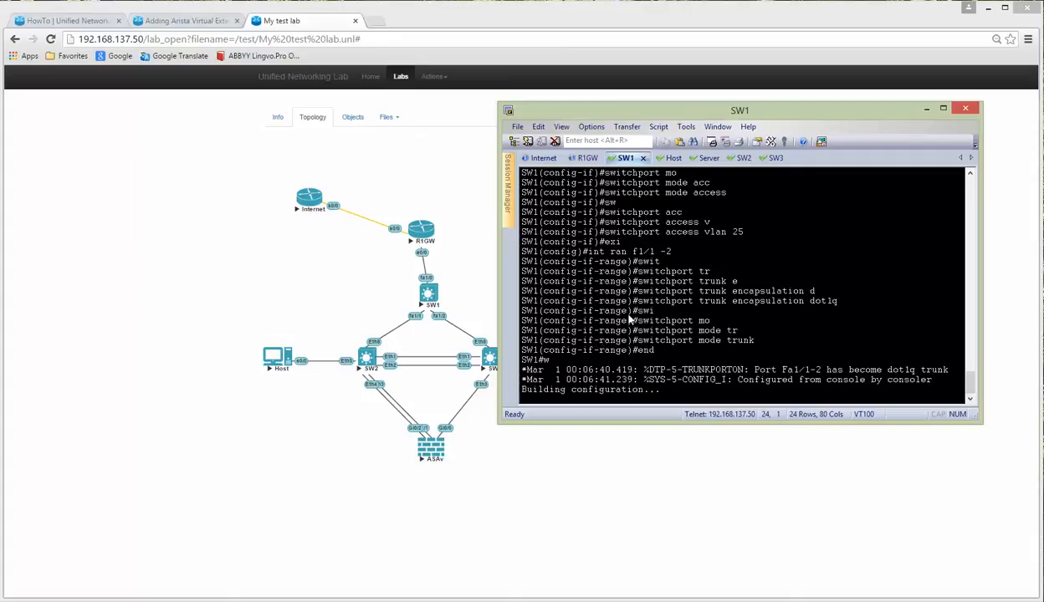
click(587, 158)
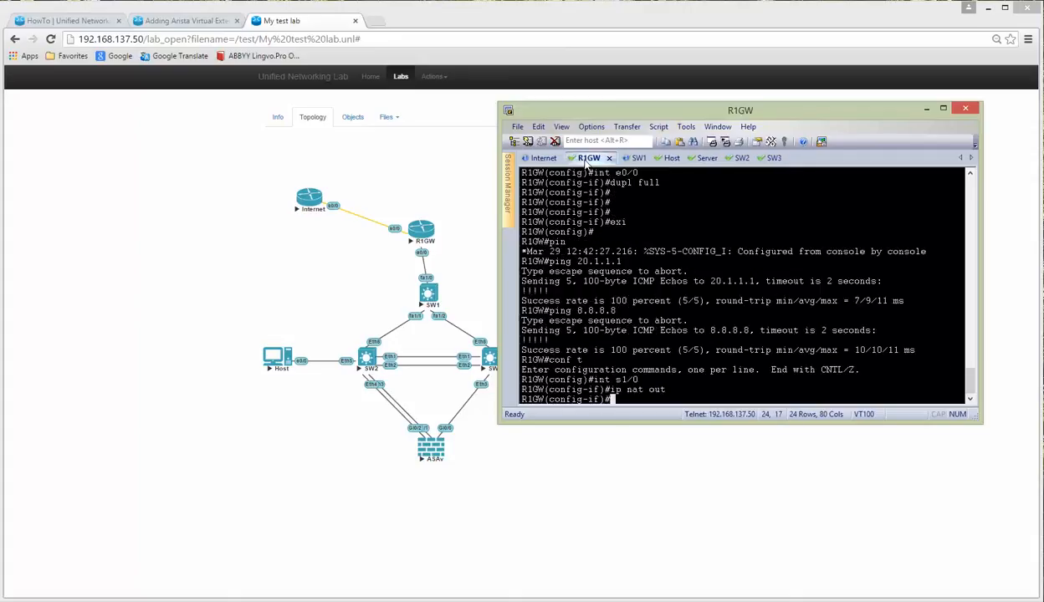
Step: Make R1GW's interface e0/0 the NAT inside interface
key(Return)
key(Return)
key(Return)
text(exi)
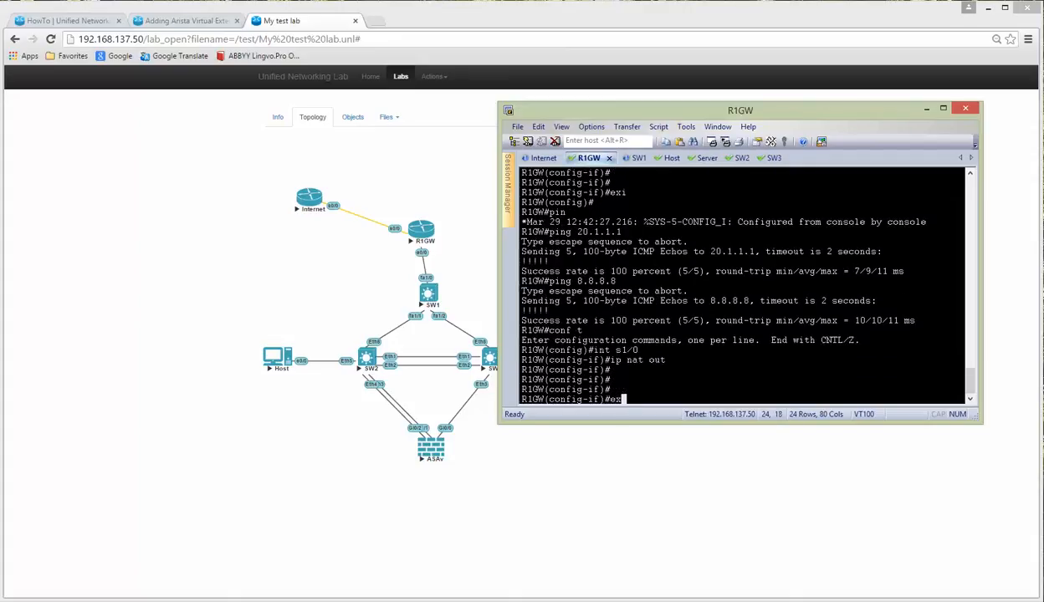
key(Return)
text(int e0/0)
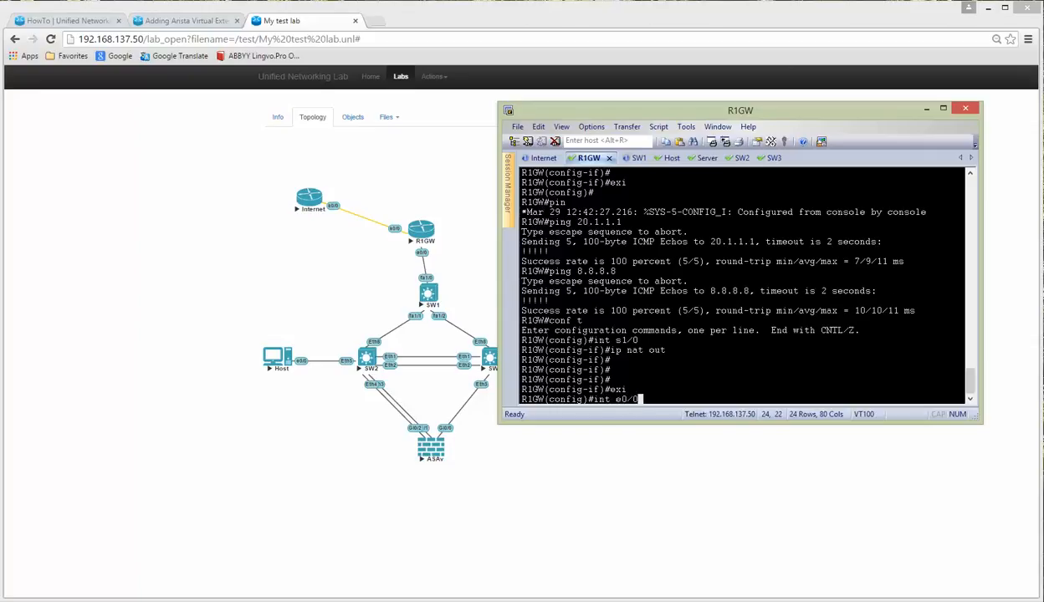
key(Return)
text(ip nat in)
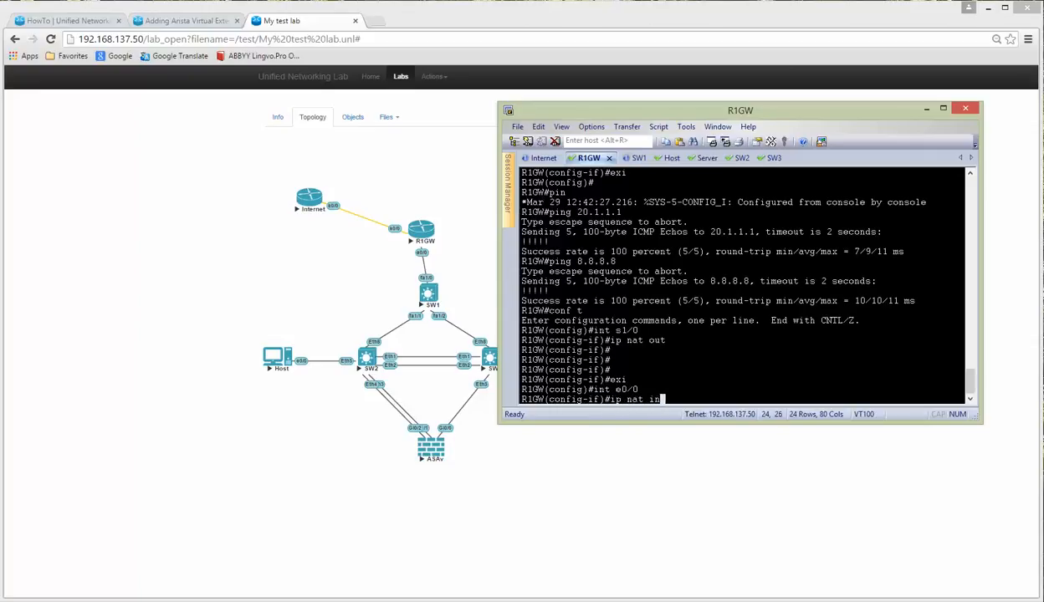
key(Return)
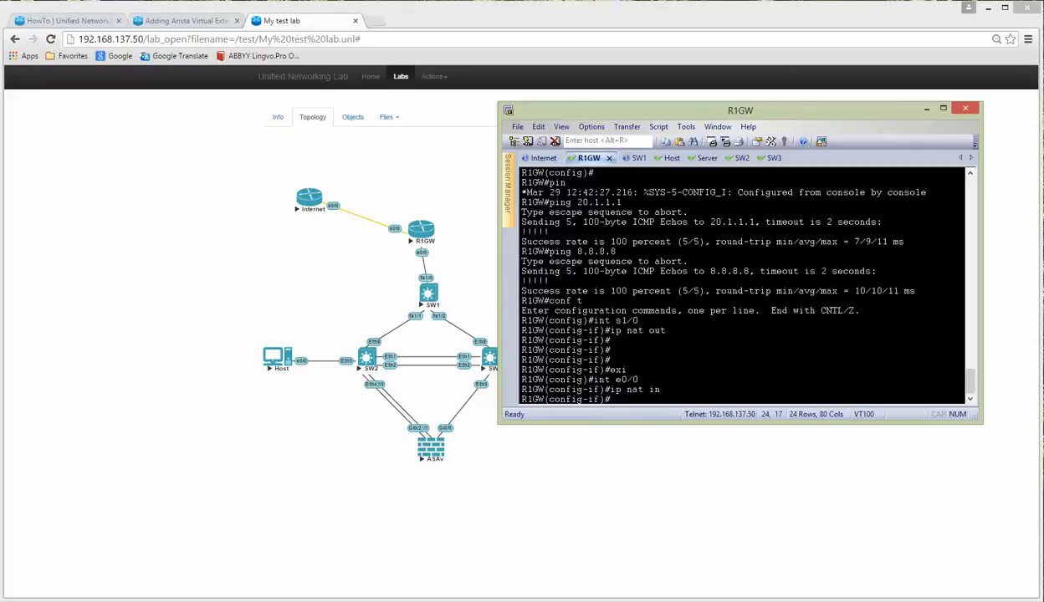
Step: Exit configuration mode and save R1GW's configuration with wr
key(ctrl+z)
key(Return)
text(wr)
key(Return)
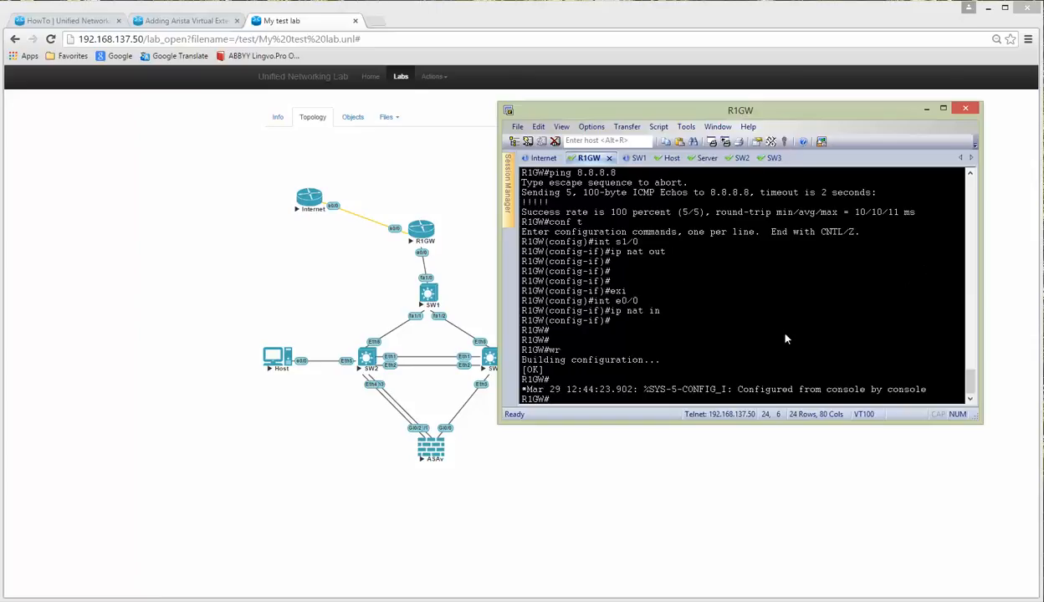
Step: Switch to the SW2 session and enter privileged mode with en
click(638, 157)
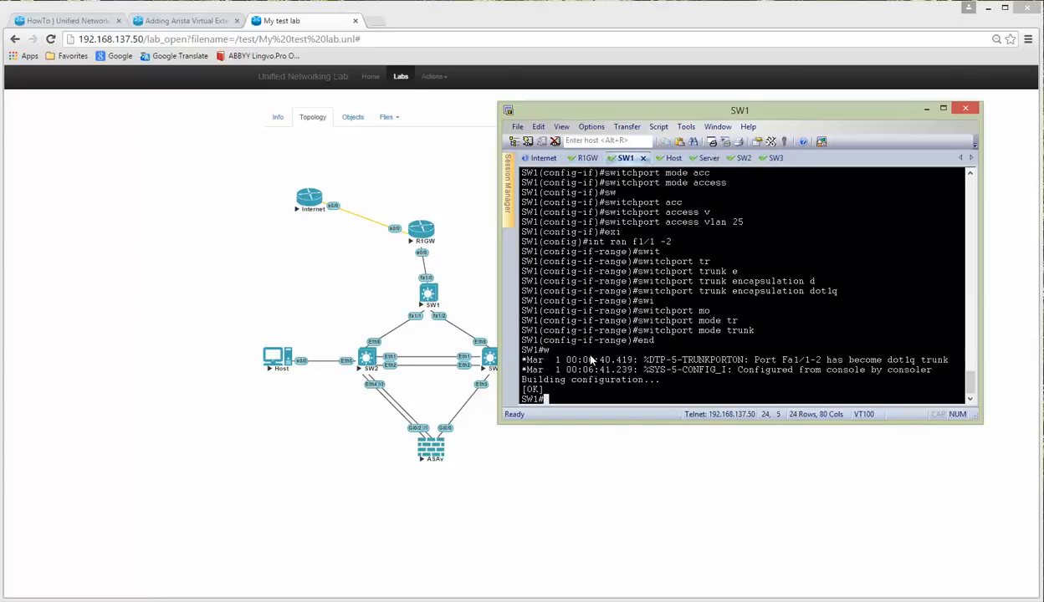
click(740, 158)
drag(712, 115, 757, 105)
text(en)
key(Return)
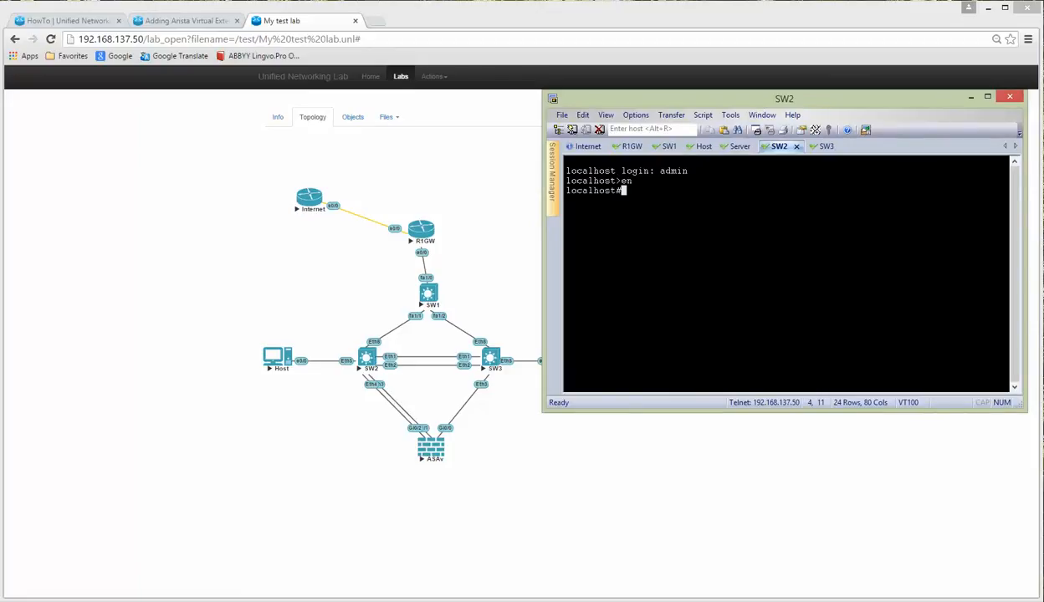
Step: Display SW2's running configuration with sh ru, paging to the end
key(Return)
key(Return)
text(sh ru)
key(Return)
key(space)
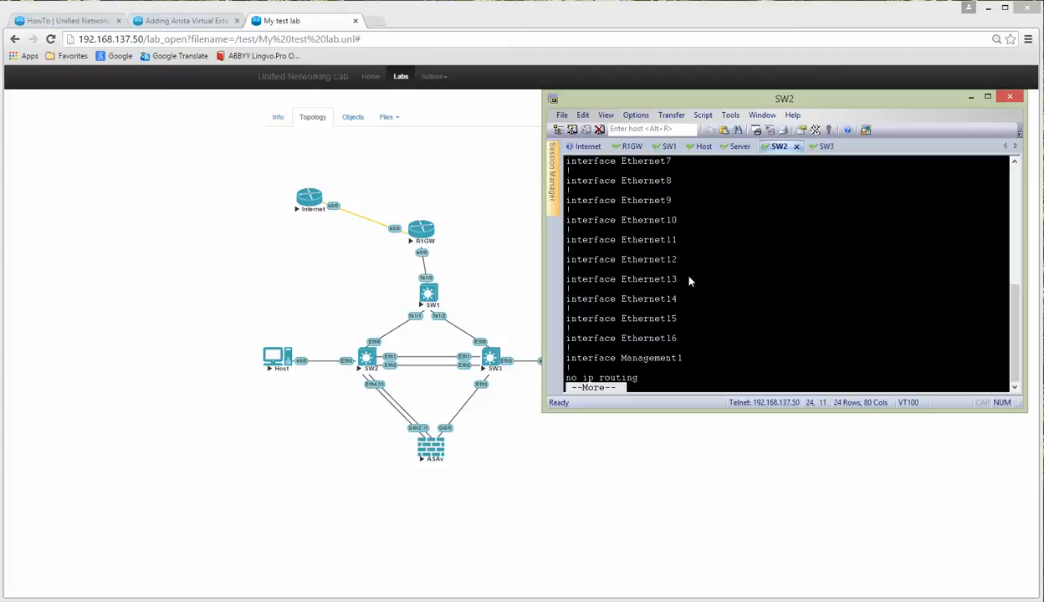
key(space)
Step: Highlight the Ethernet16, Management1 and spanning-tree mode mstp lines of the output
drag(566, 309, 707, 310)
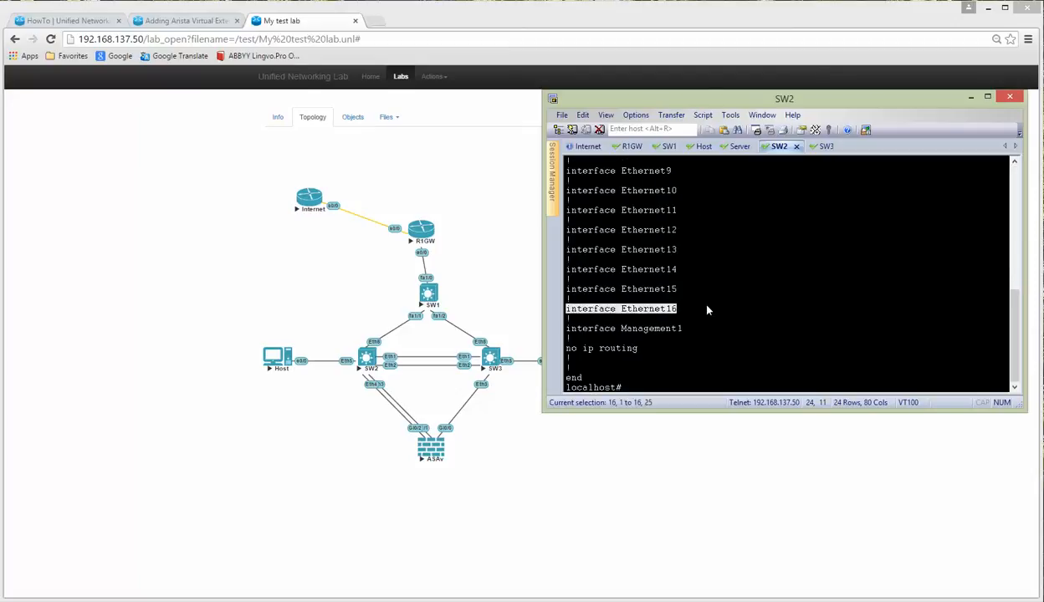
drag(559, 328, 807, 322)
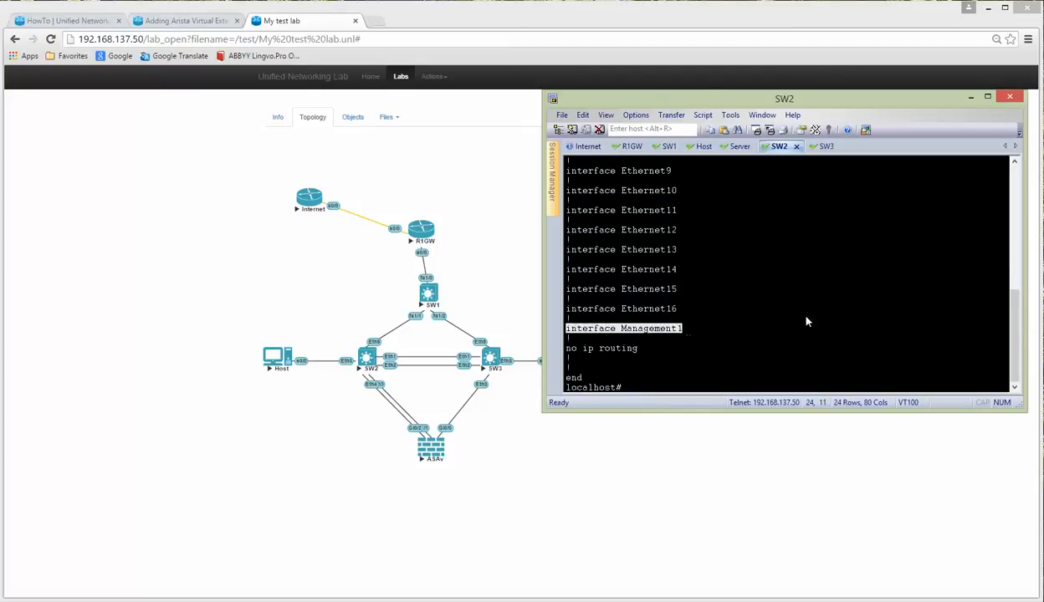
scroll(807, 322, up, 10)
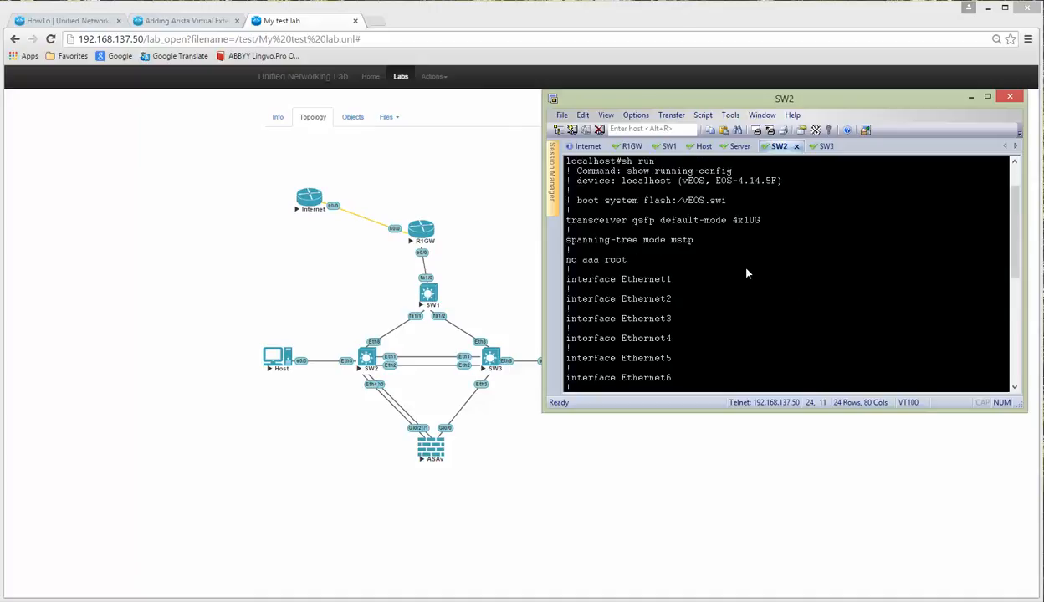
drag(557, 241, 716, 243)
scroll(753, 267, down, 10)
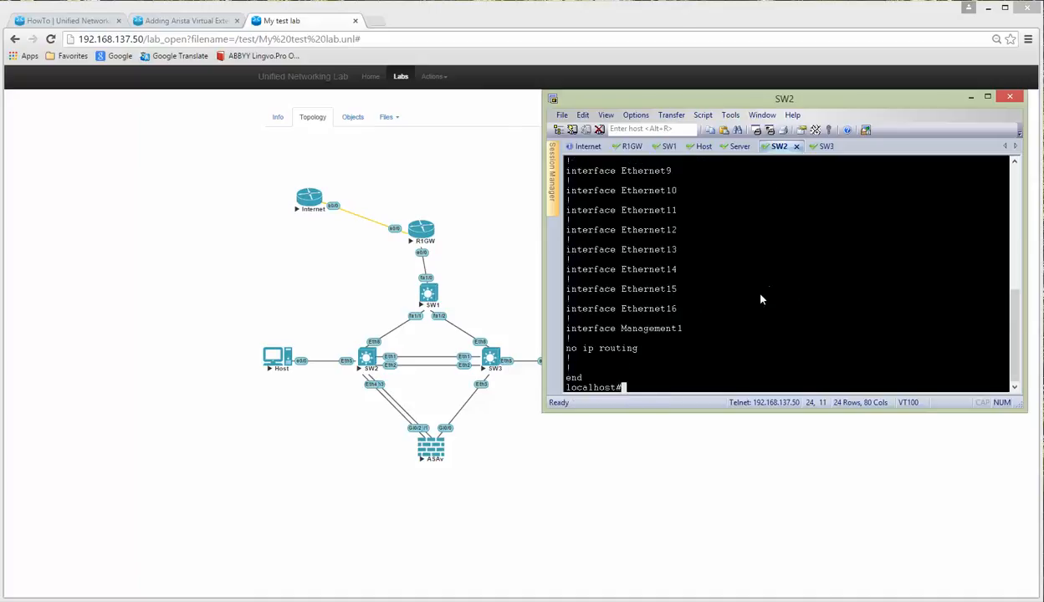
Step: Enter configuration mode, abandon the hostname command, and exit without changes
text(conf t)
key(Return)
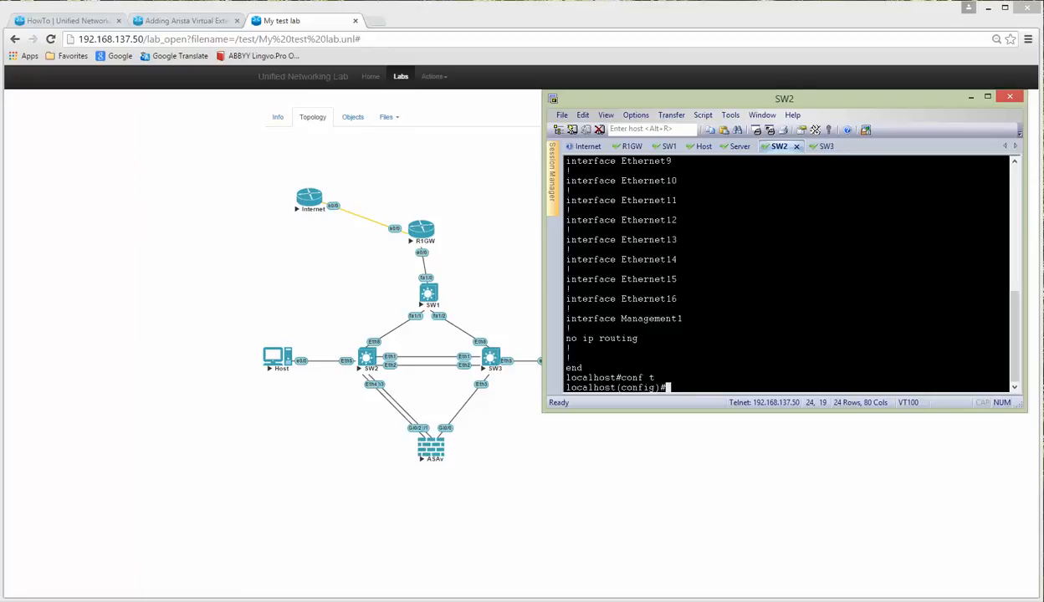
text(host SW3)
key(BackSpace)
key(BackSpace)
key(BackSpace)
key(BackSpace)
key(BackSpace)
key(BackSpace)
key(BackSpace)
key(ctrl+z)
key(Return)
key(Return)
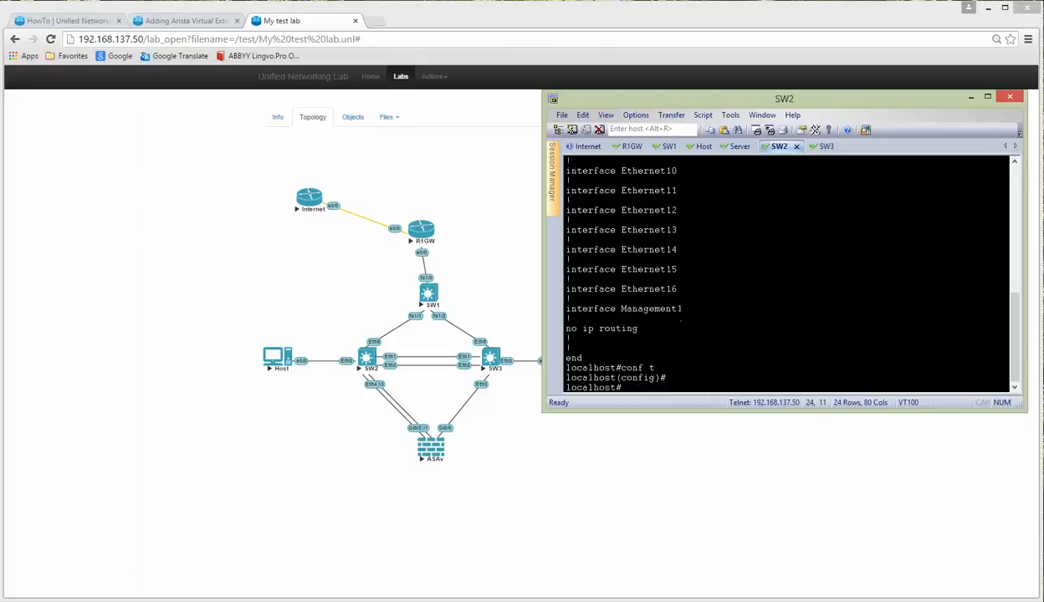
Step: On the SW3 session, enter configuration mode and set the hostname to SW3
click(824, 146)
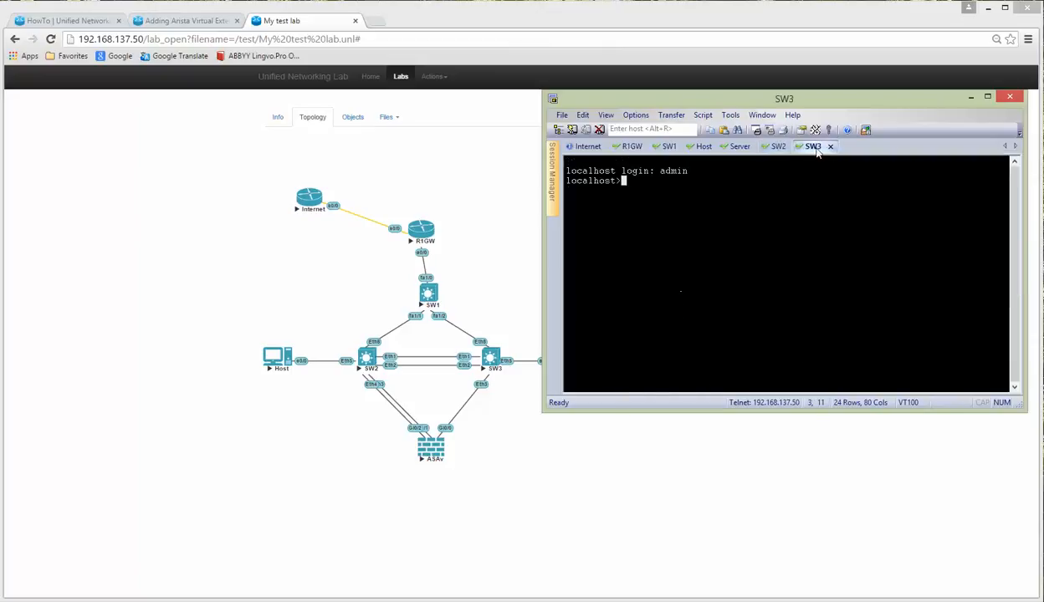
text(en)
key(Return)
key(Return)
key(Return)
key(Return)
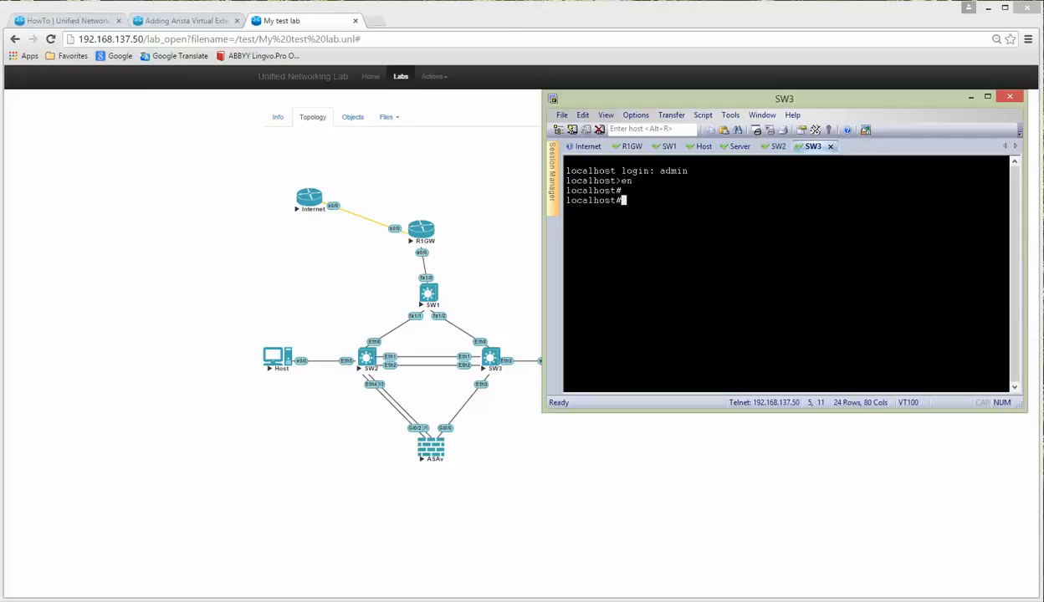
text(conf t)
key(Return)
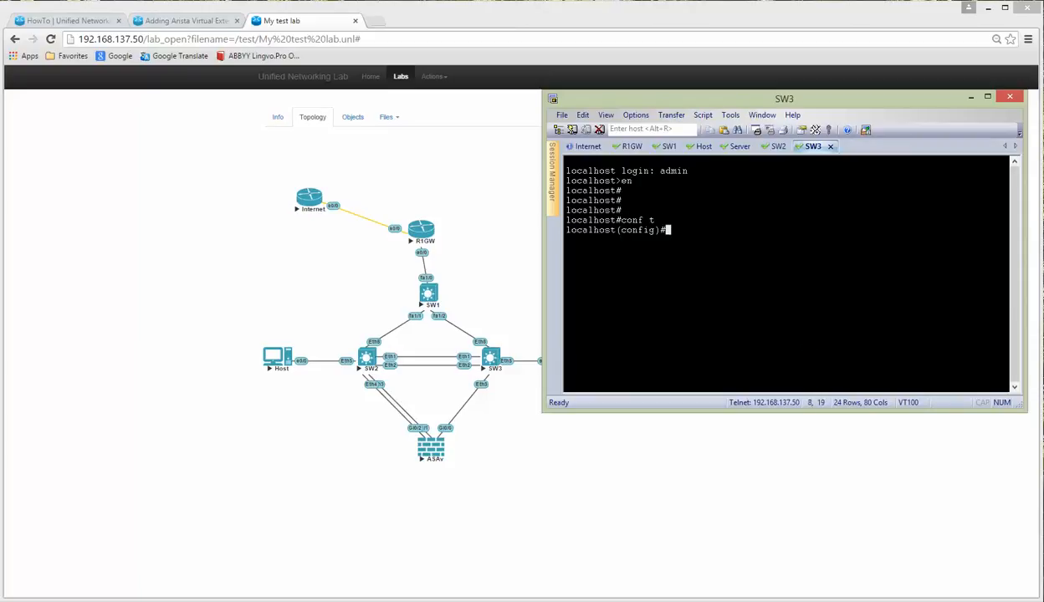
text(host SW3)
key(Return)
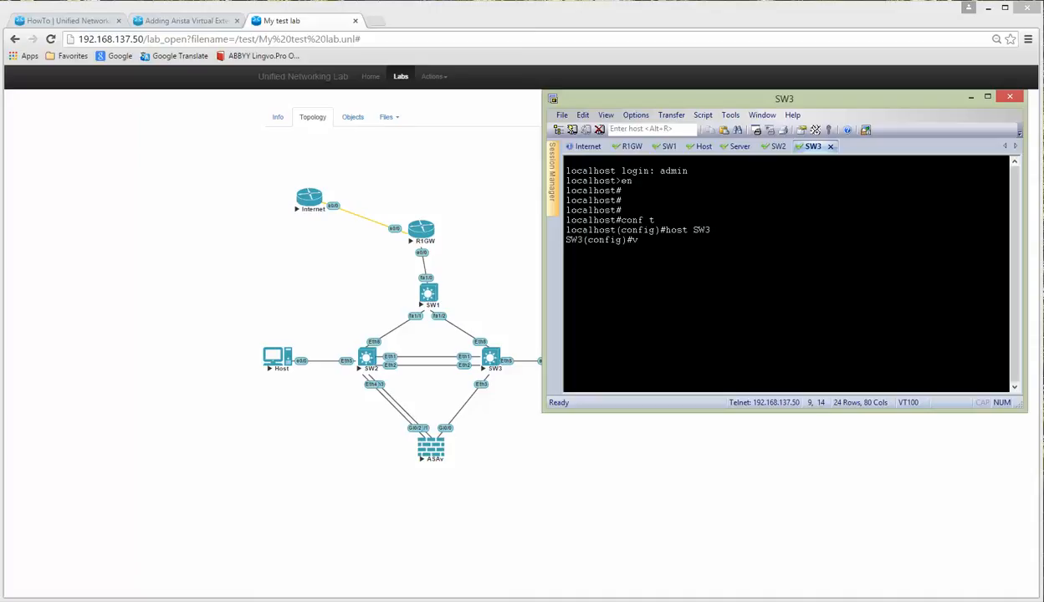
Step: Set the spanning-tree mode to rapid-pvst
text(spanning-tree mode r)
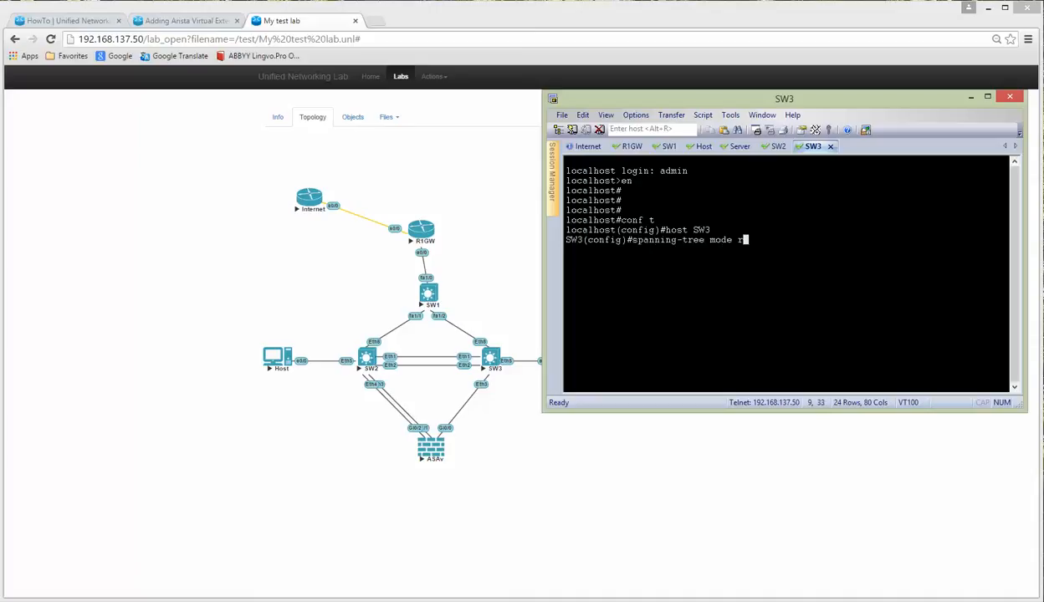
key(BackSpace)
text(?)
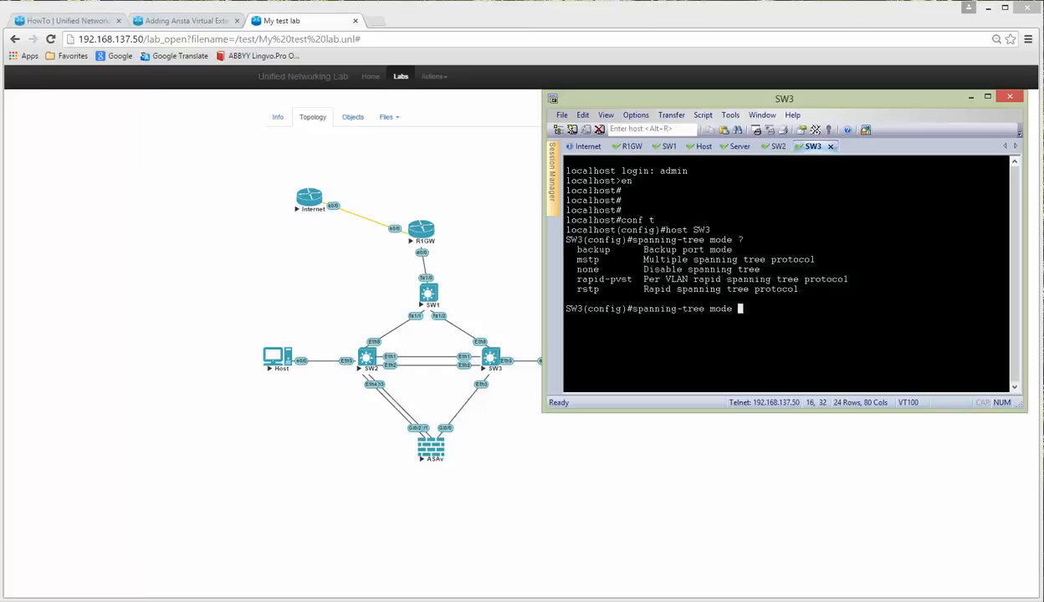
text(ra)
key(Tab)
key(Return)
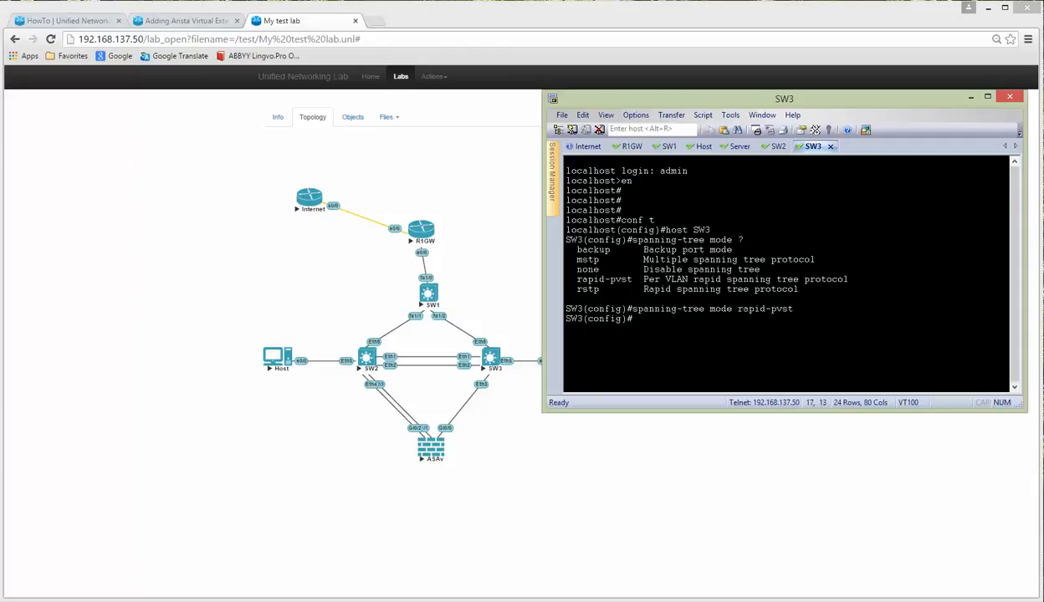
Step: Create VLAN 25 and name it LAN
text(vlan 25)
key(Return)
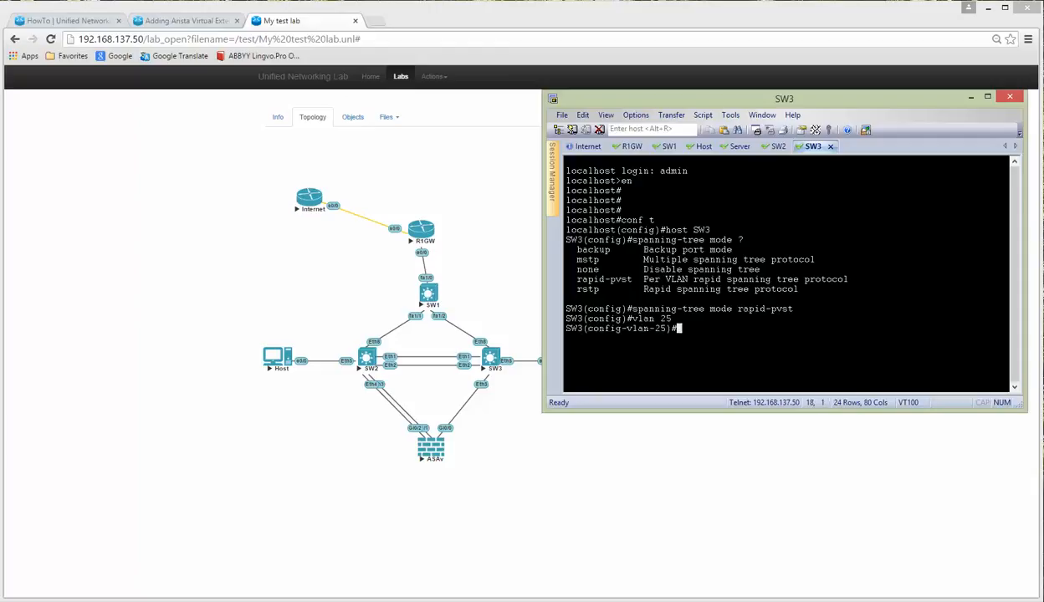
text(name LA)
text(N)
key(Return)
text(exi)
key(Return)
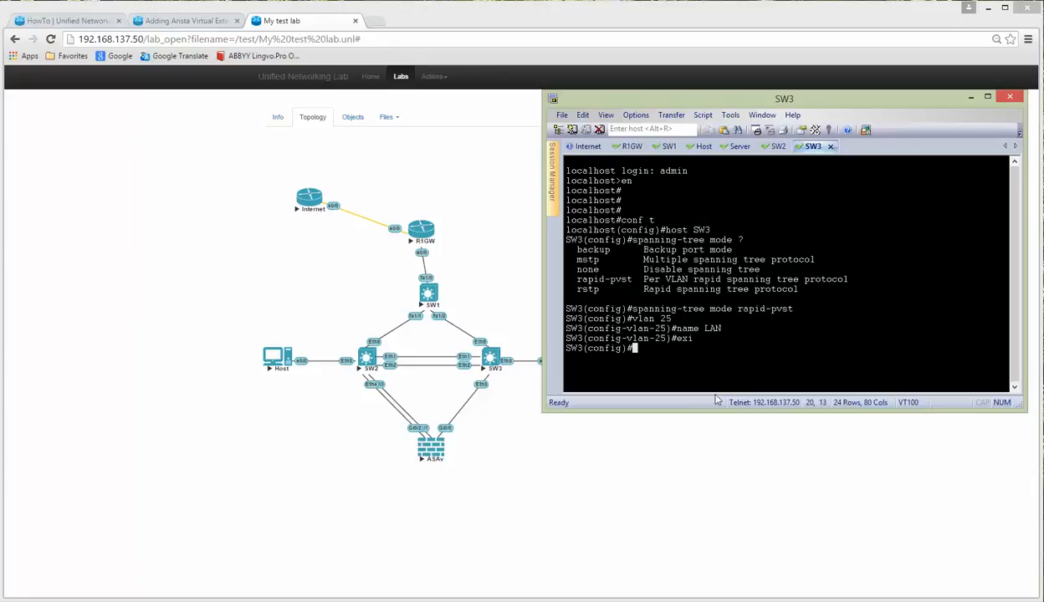
Step: Make Ethernet8 a trunk port
text(int e8)
key(Return)
text(switchport mode trunk)
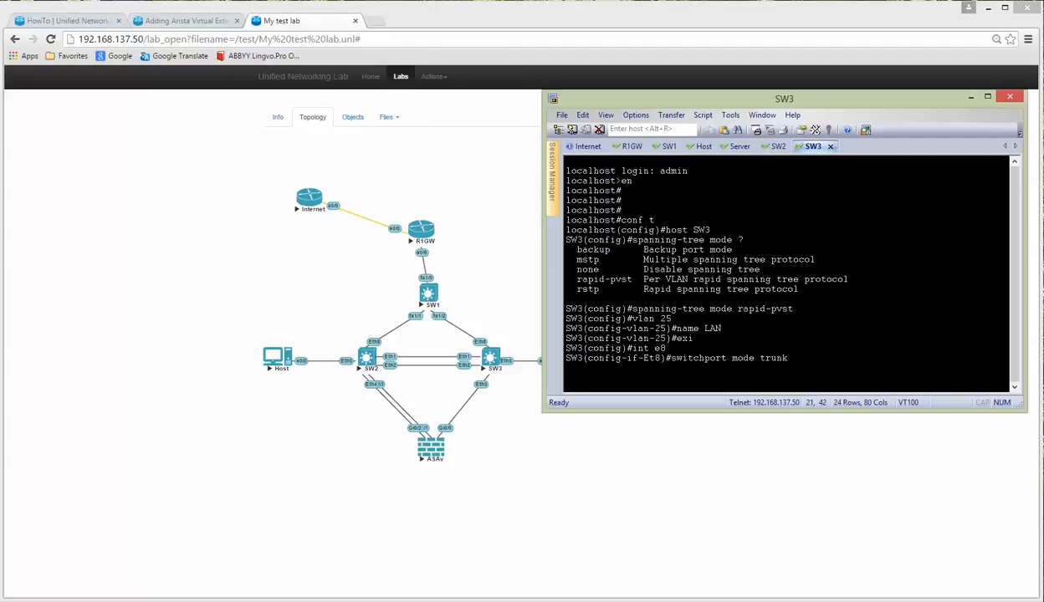
key(Return)
text(exi)
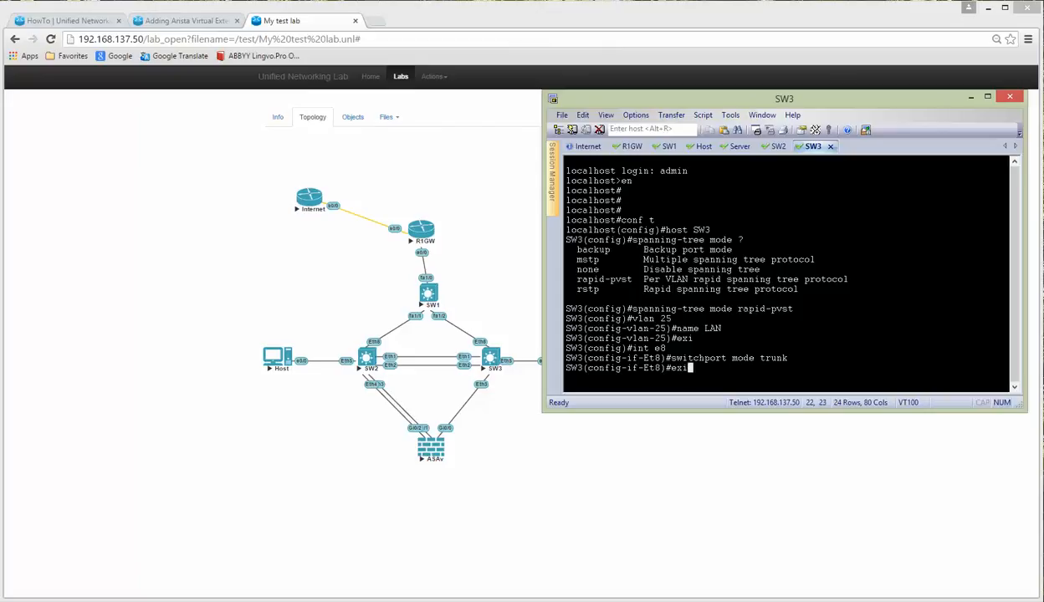
key(Return)
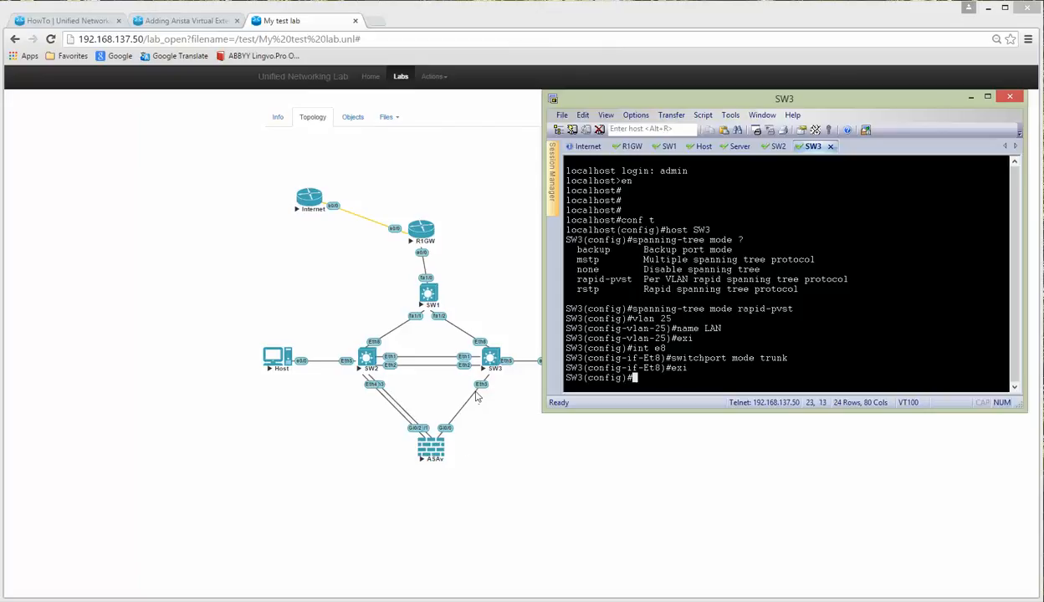
Step: Make Ethernet3 an access port in VLAN 25
text(int e3)
key(Return)
text(switchport mo)
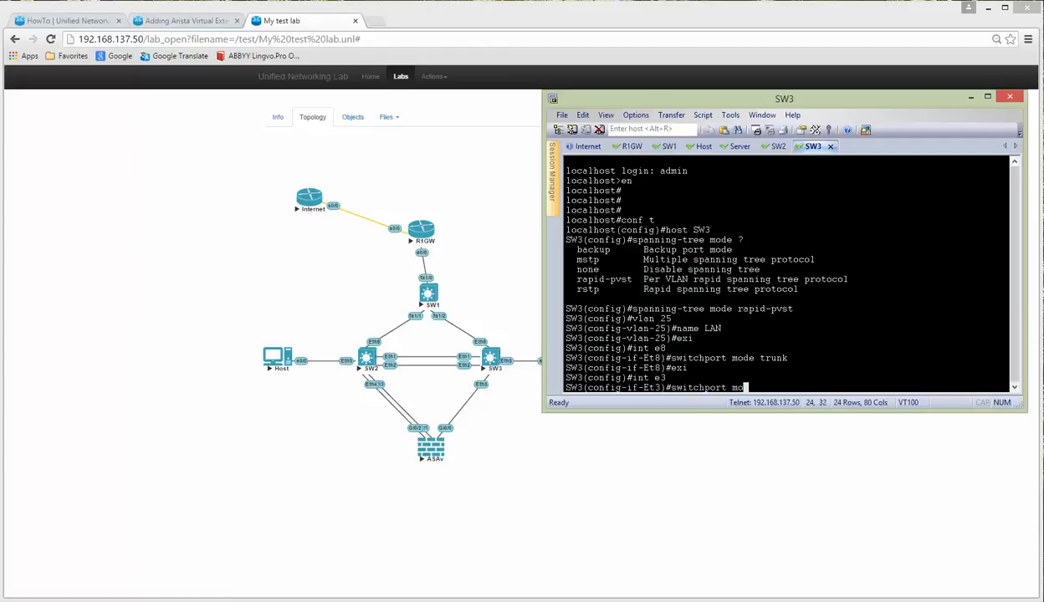
text(de access)
key(Return)
text(sw)
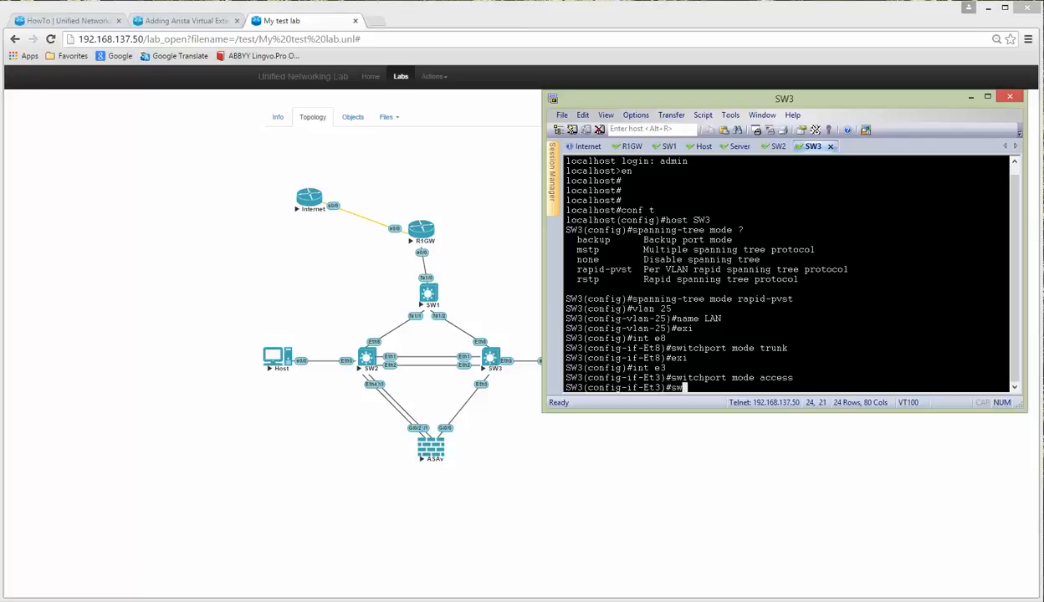
text(itchport access vlan 25)
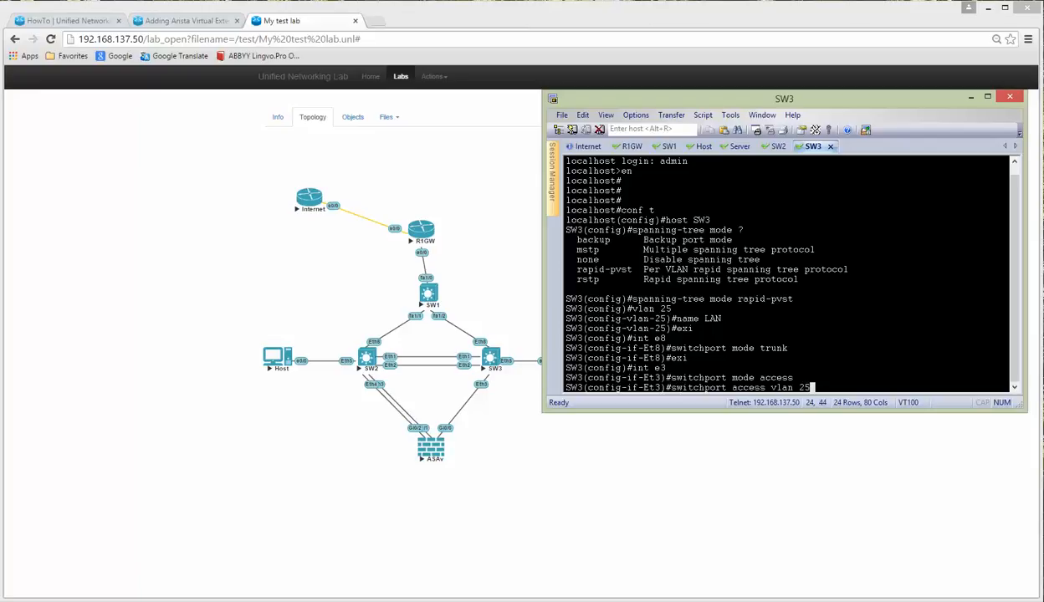
key(Return)
Step: Leave configuration mode and save SW3's configuration with wr
text(end)
key(Return)
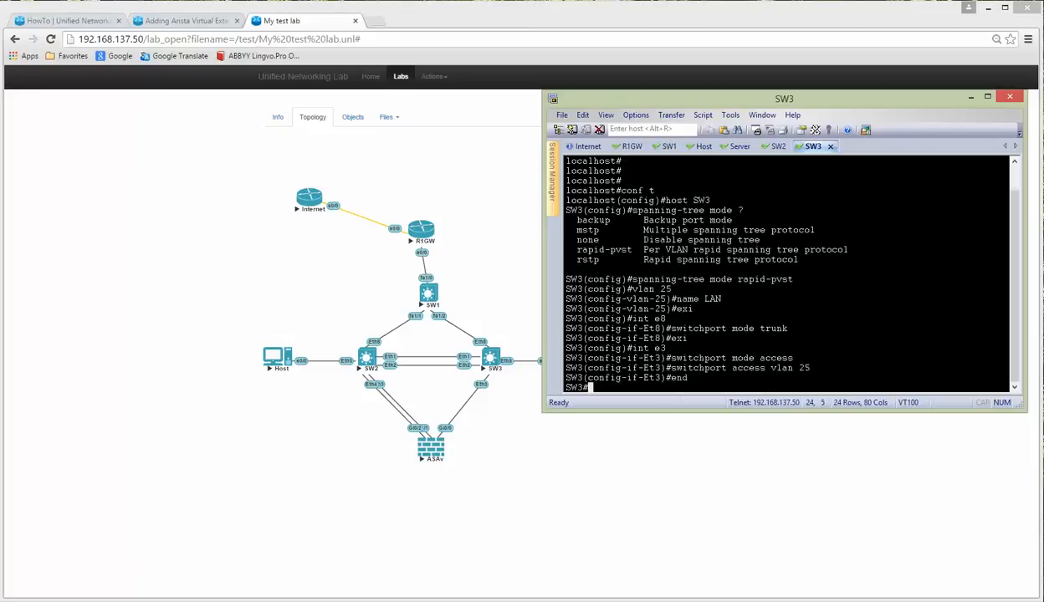
text(wr)
key(Return)
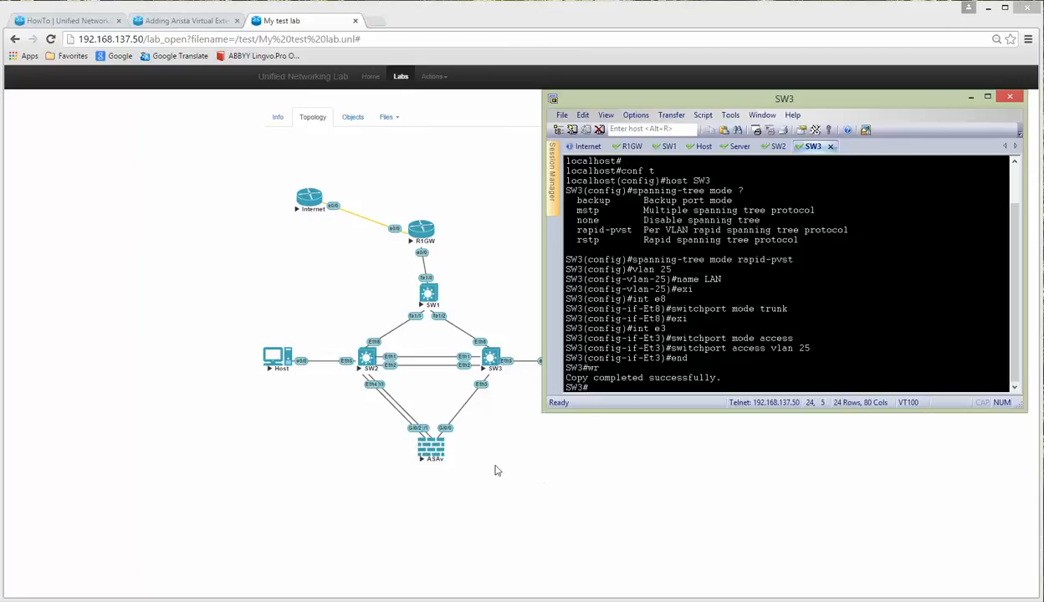
Step: Open the ASAv console, enter configuration mode and set the hostname to ASAv
click(430, 451)
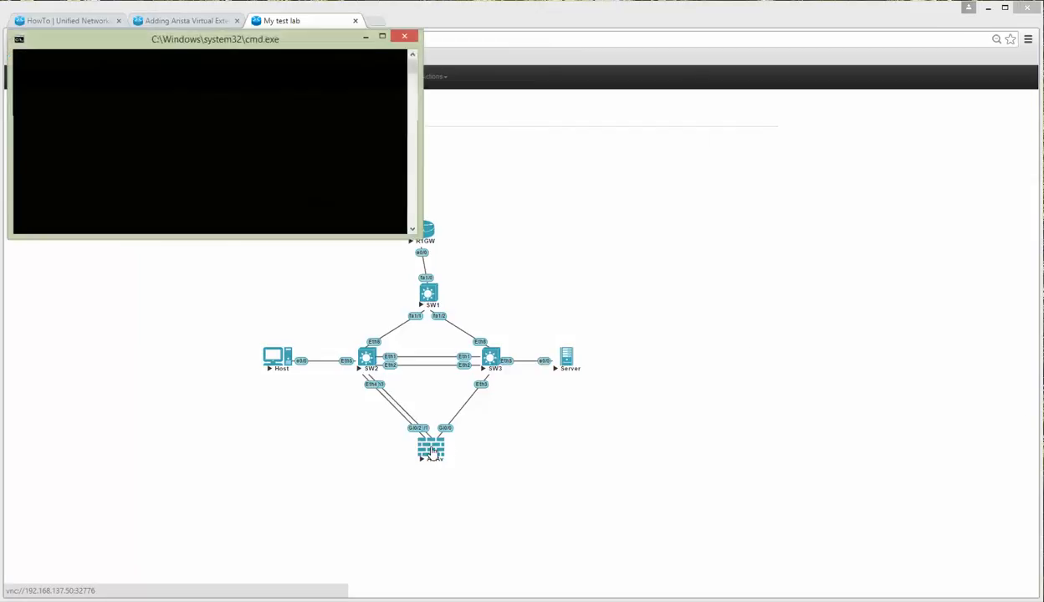
key(Return)
key(Return)
key(Return)
key(Return)
key(Return)
key(Return)
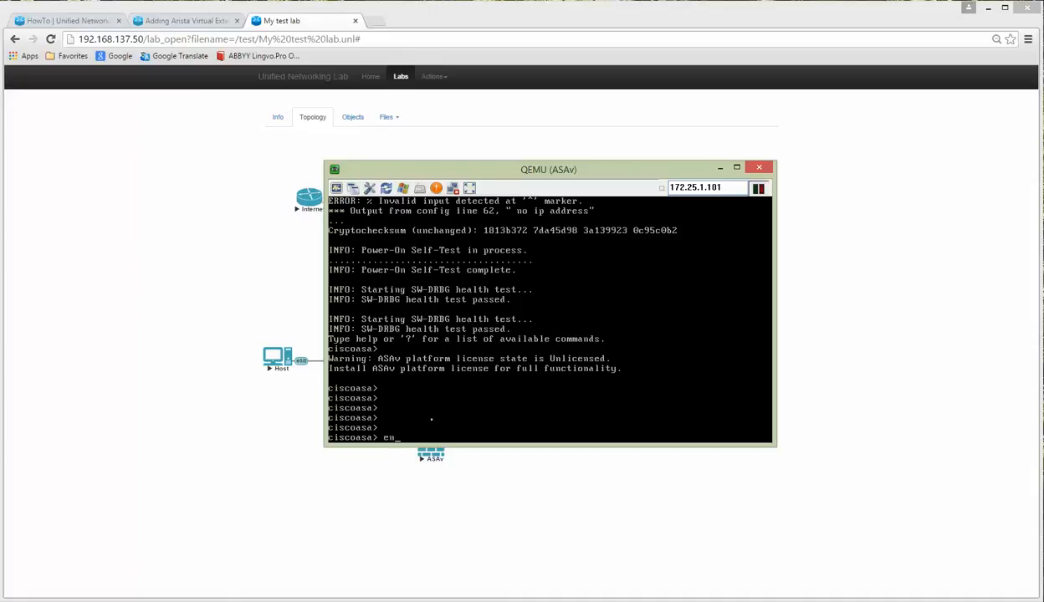
text(en)
key(Return)
key(Return)
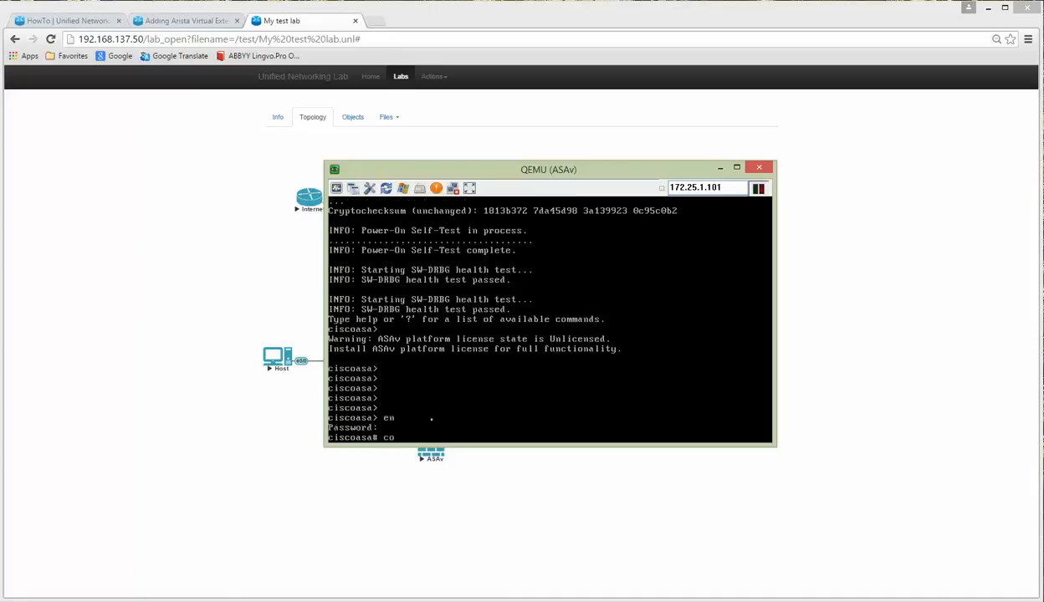
text(conf t)
key(Return)
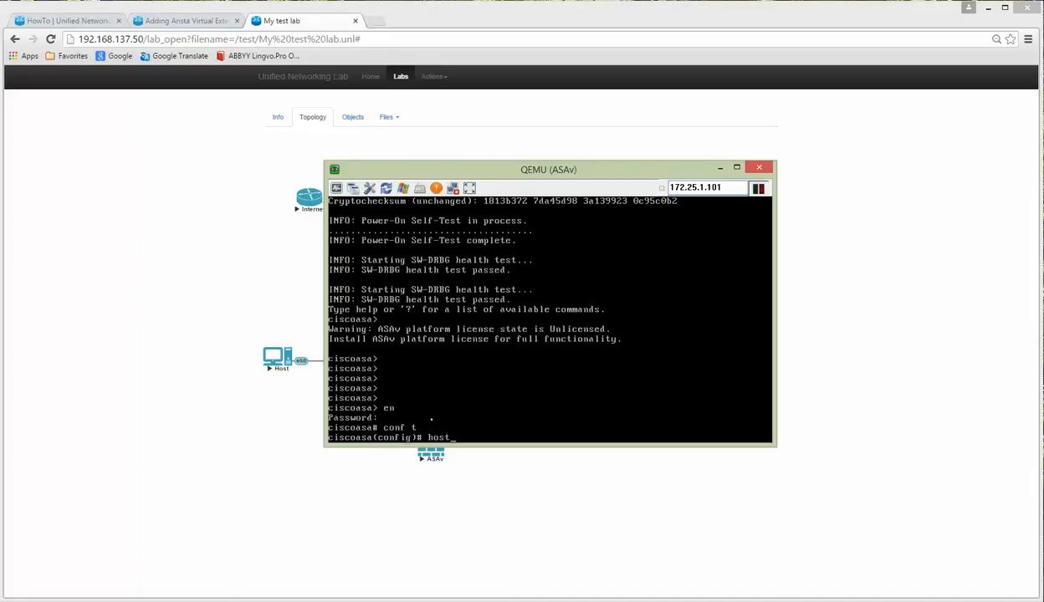
text(hostn ASAv)
key(Return)
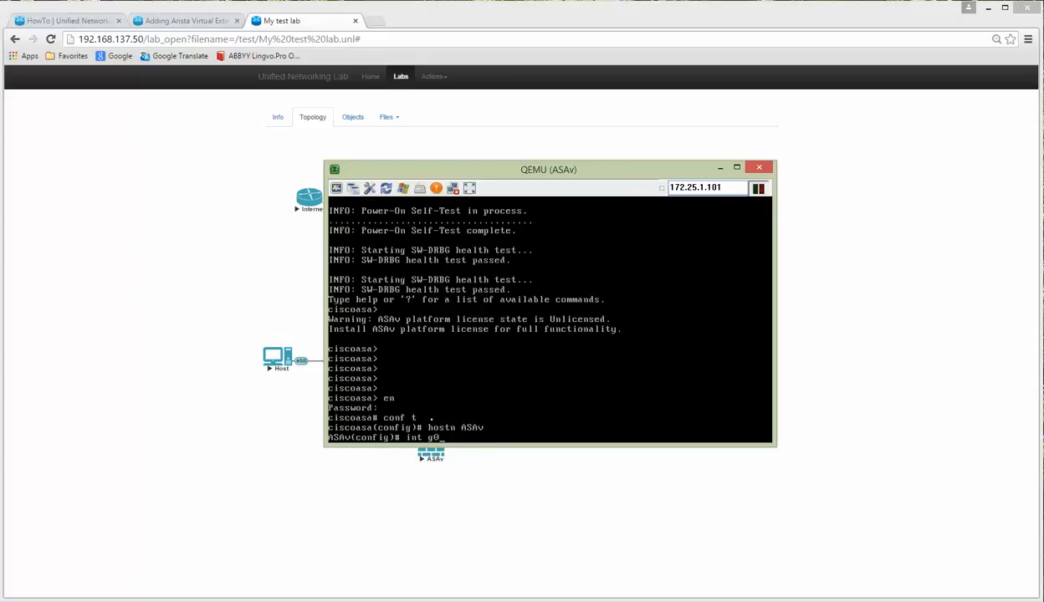
Step: Name interface g0/0 outside, assign 10.1.1.200 255.255.255.0 and enable it
text(int g0/0)
key(Return)
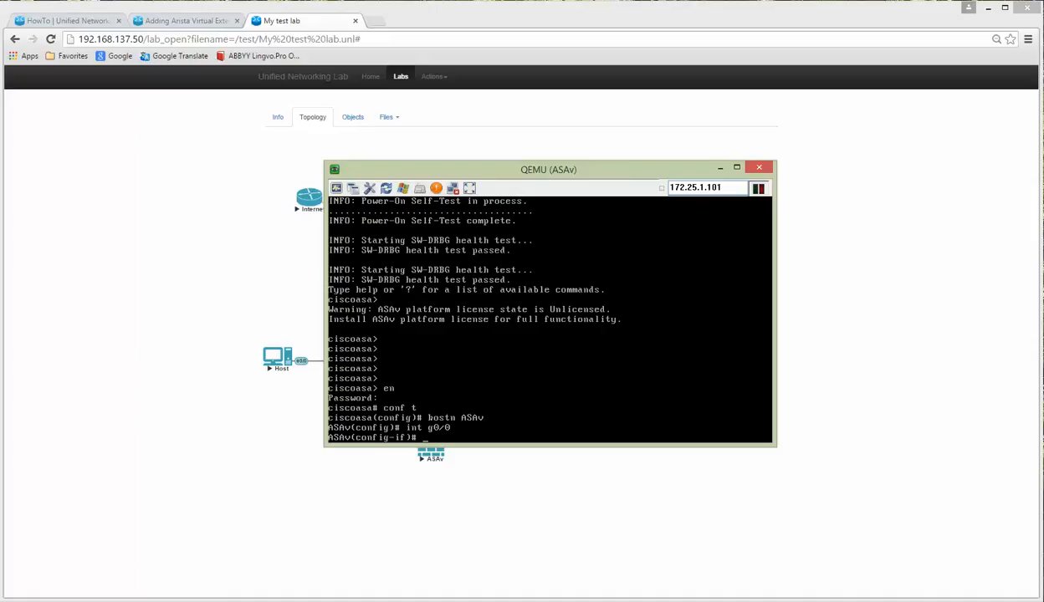
drag(549, 171, 661, 132)
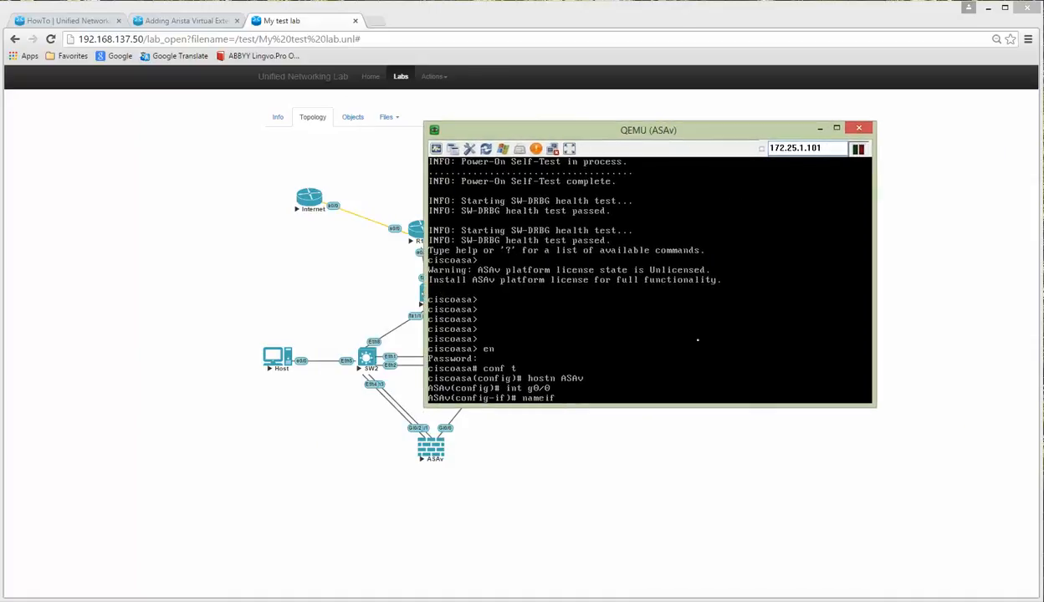
text(nameif outside)
key(Return)
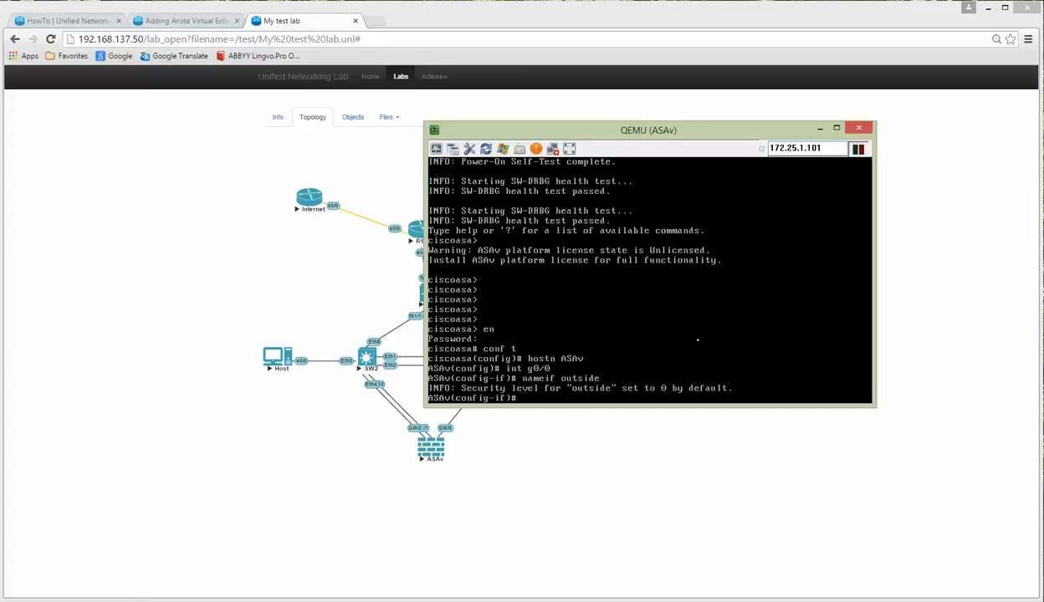
text(ip add)
key(Tab)
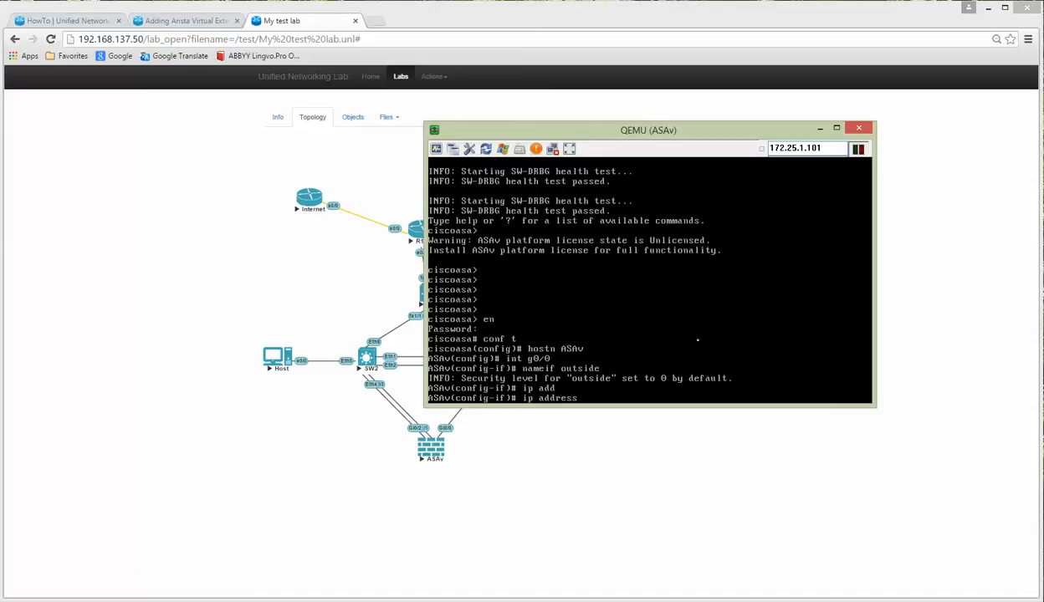
text(10.1.1.200 255)
text(.255.255.0)
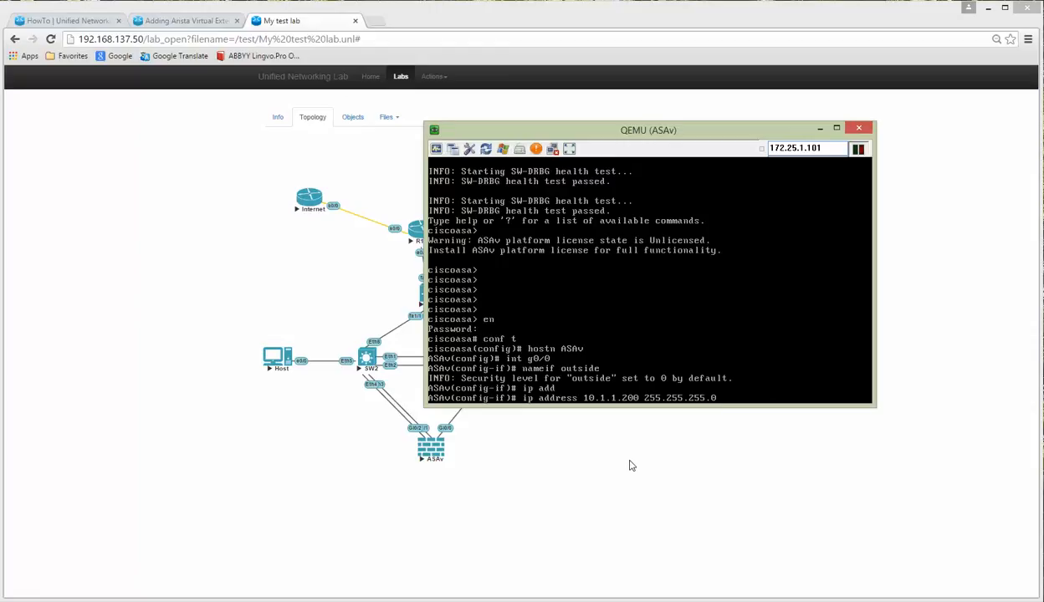
key(Return)
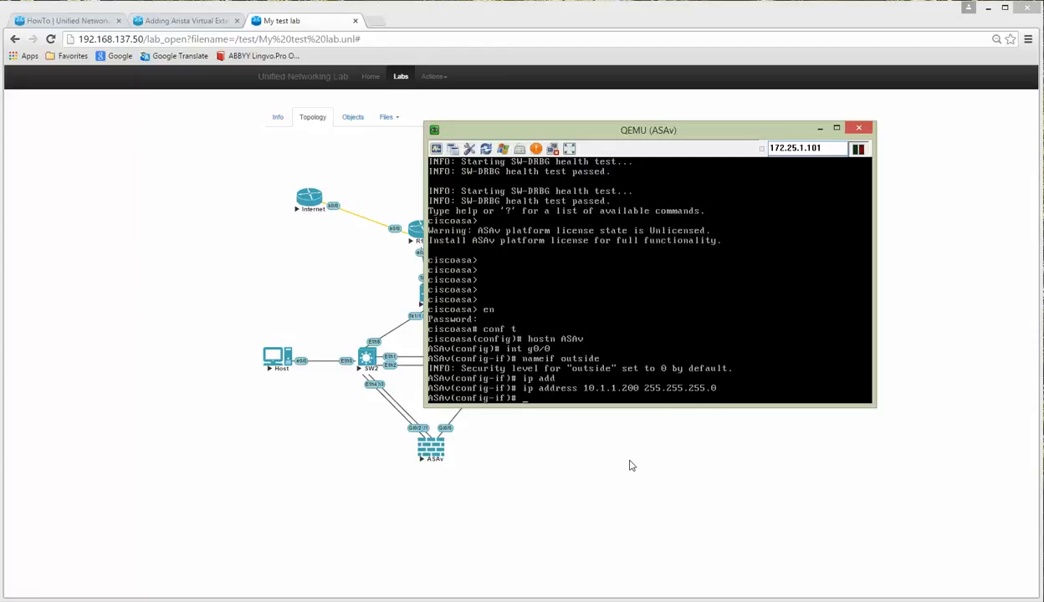
text(no shut)
key(Return)
key(Return)
key(Return)
key(Return)
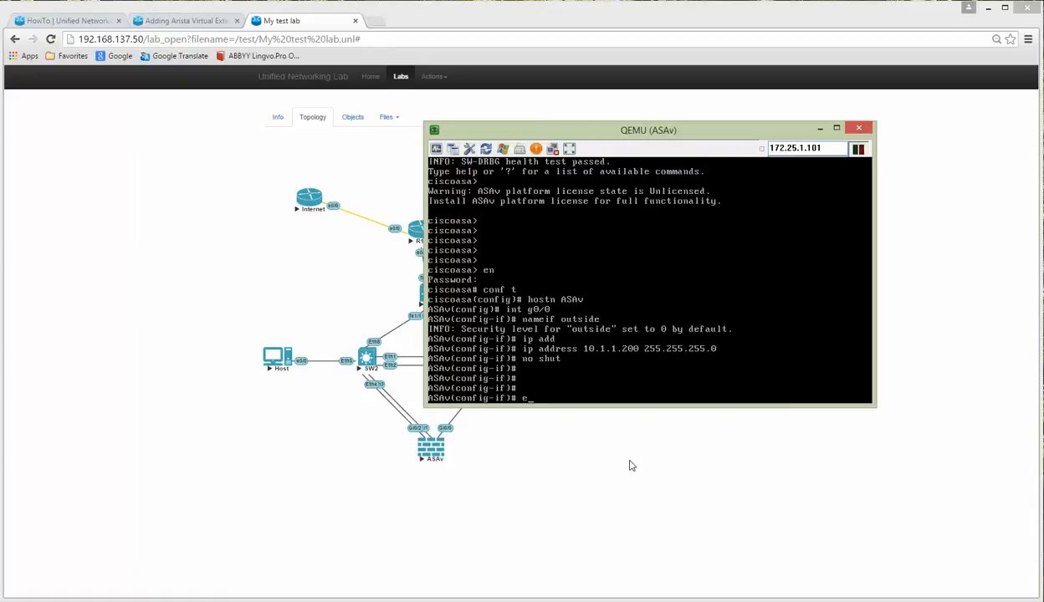
text(exi)
key(Return)
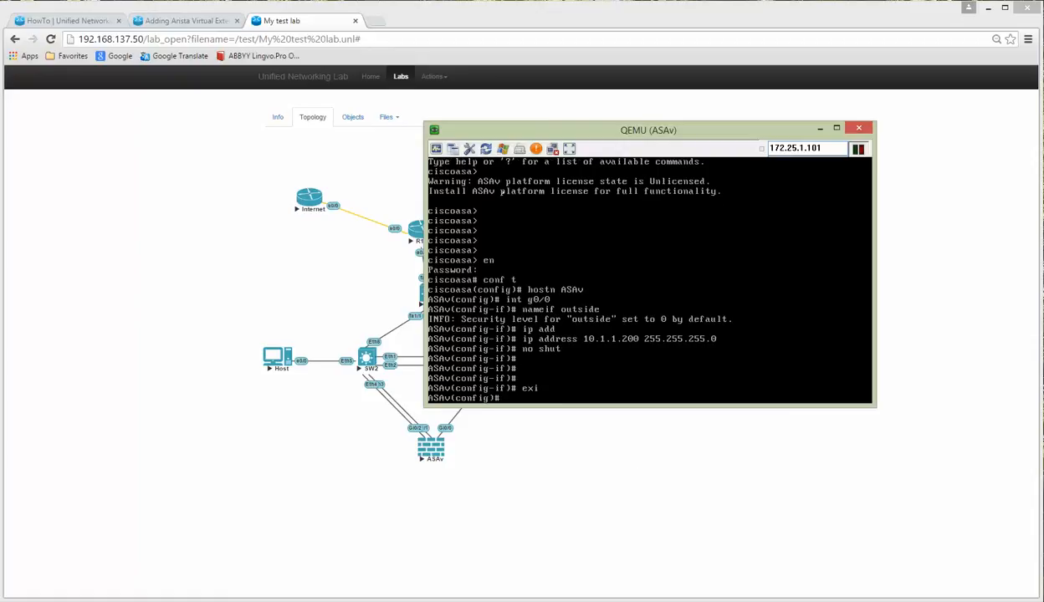
Step: Leave configuration mode, ping 10.1.1.1 three times, then bring SW3's terminal forward
drag(623, 132, 679, 160)
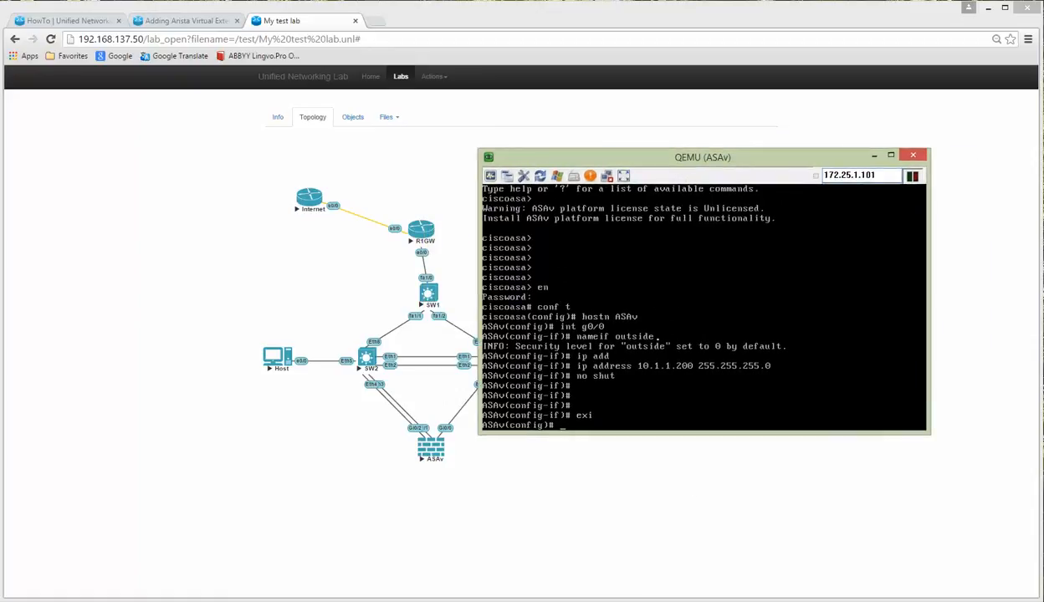
text(exit)
key(Return)
key(Return)
key(Return)
key(Return)
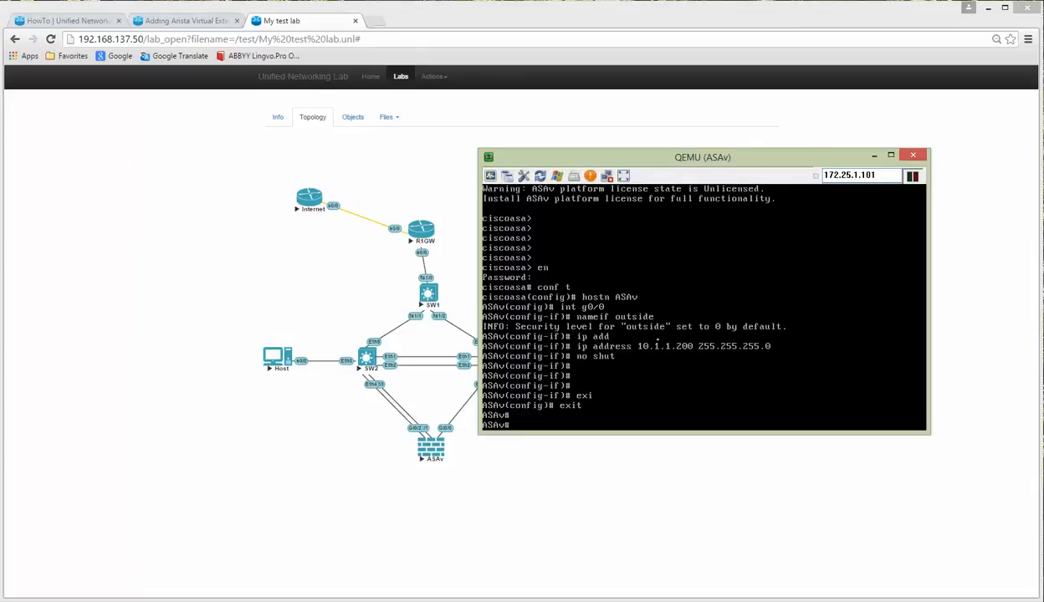
text(ping 10)
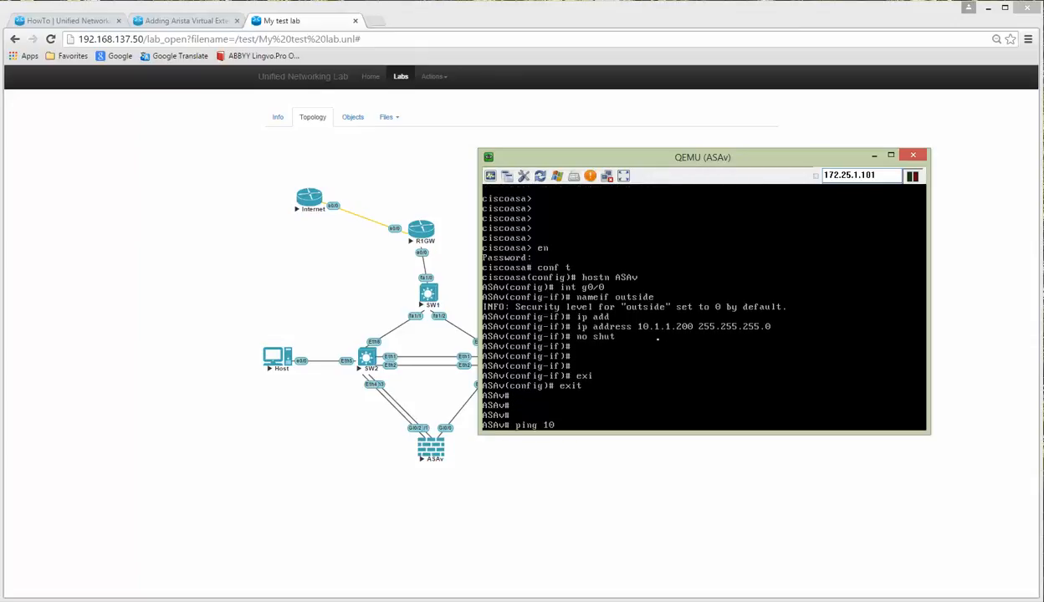
text(.1.1.1)
key(Return)
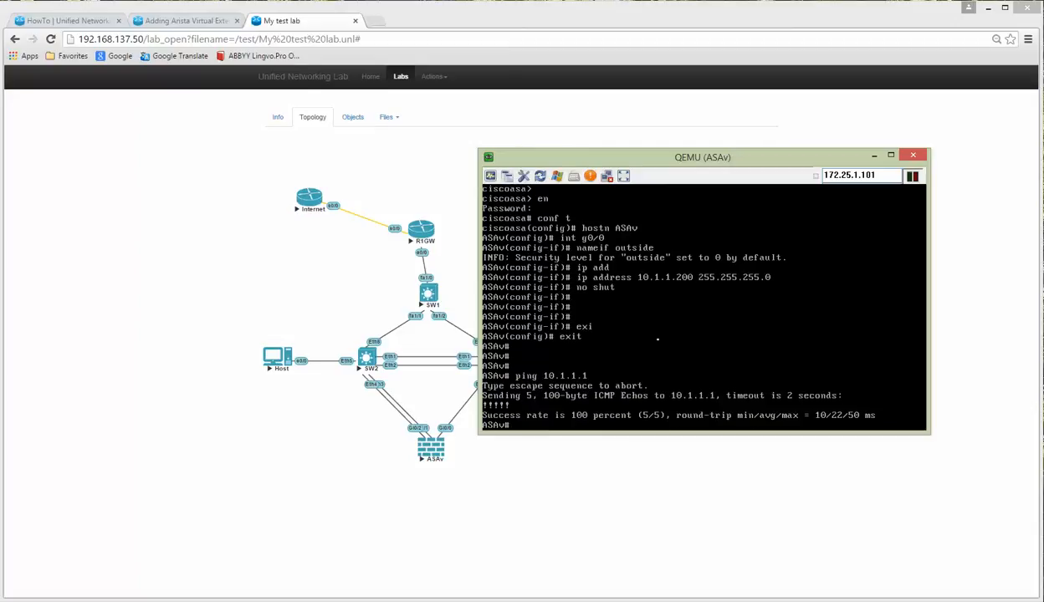
key(Up)
key(Return)
key(Up)
key(Return)
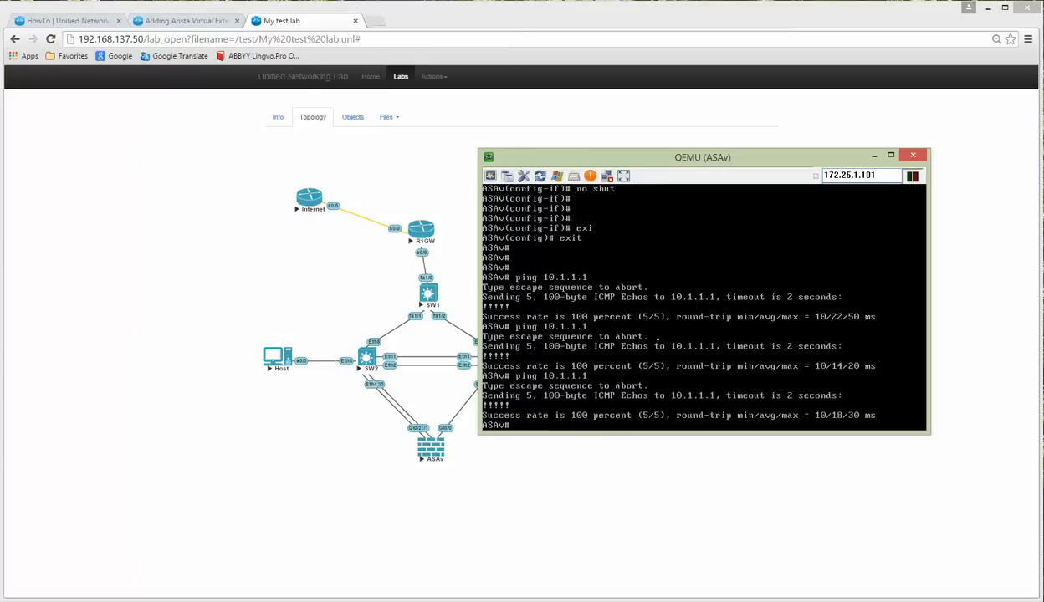
click(522, 487)
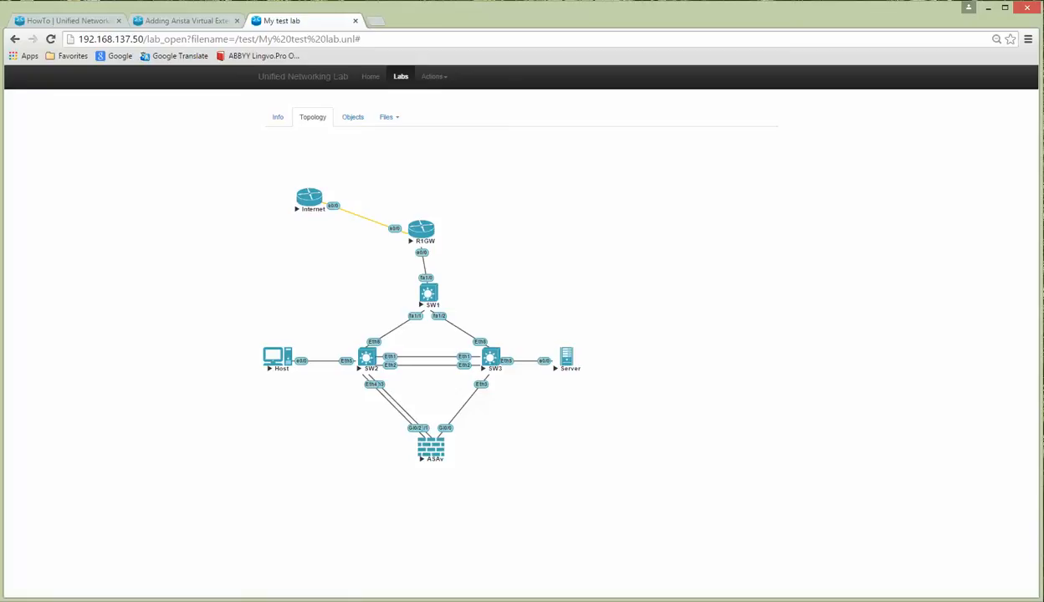
click(224, 601)
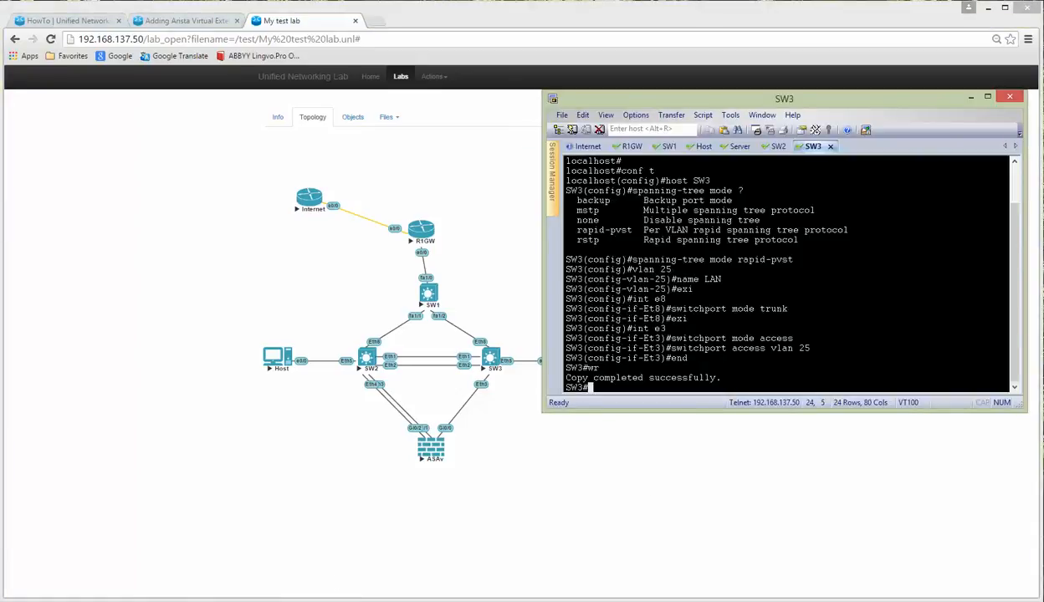
Step: On the ASAv, add a default route outside 0.0.0.0 0.0.0.0 via 10.1.1.1 and save with wr
click(313, 601)
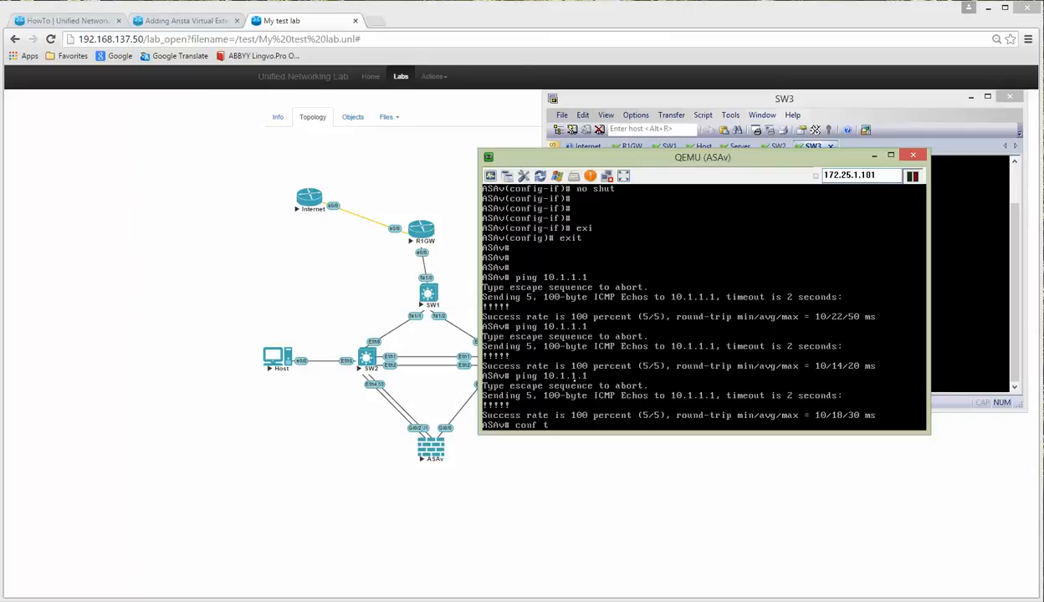
text(conf t)
key(Return)
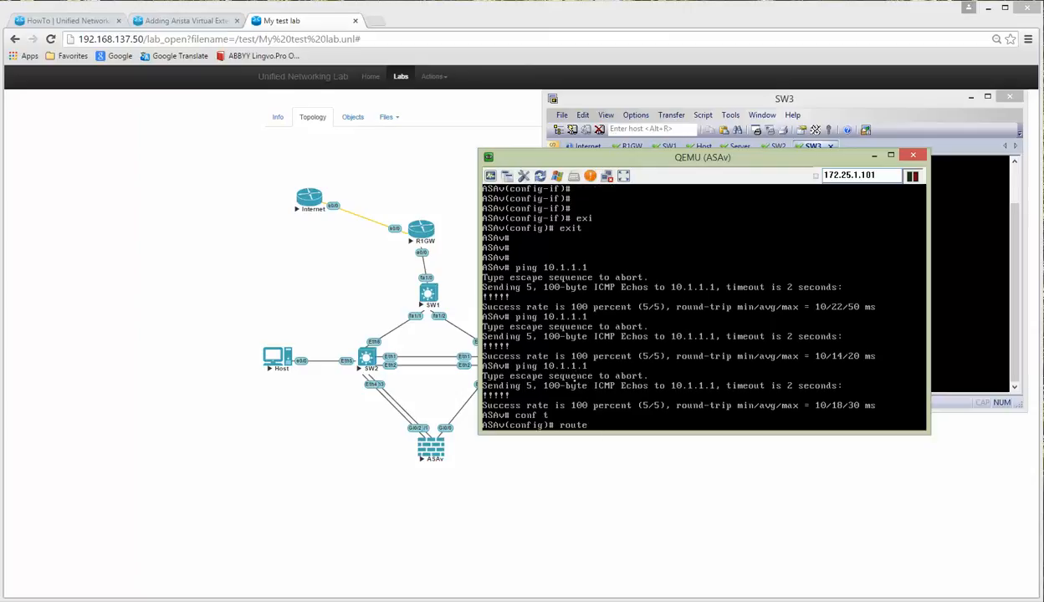
text(route out)
key(Tab)
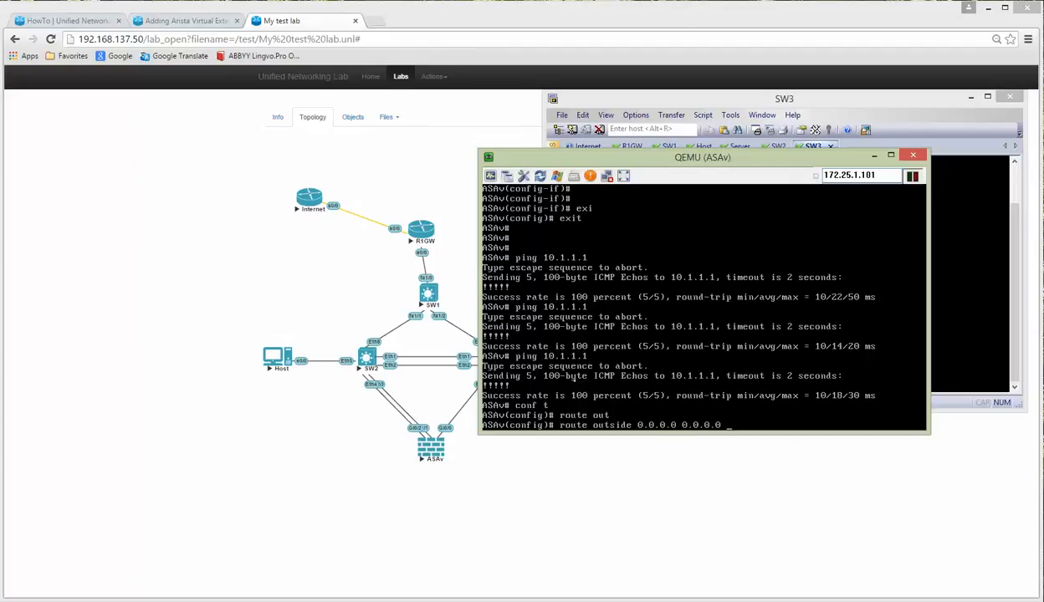
text(0.0.0.0 0.0.0.0 10.1.1.1)
key(Return)
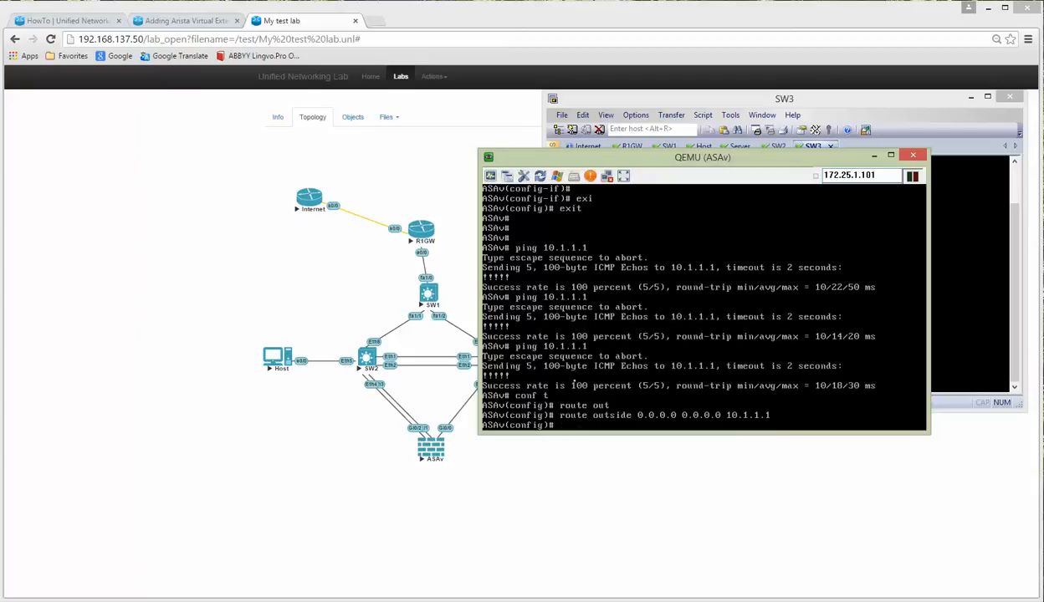
text(wr)
key(Return)
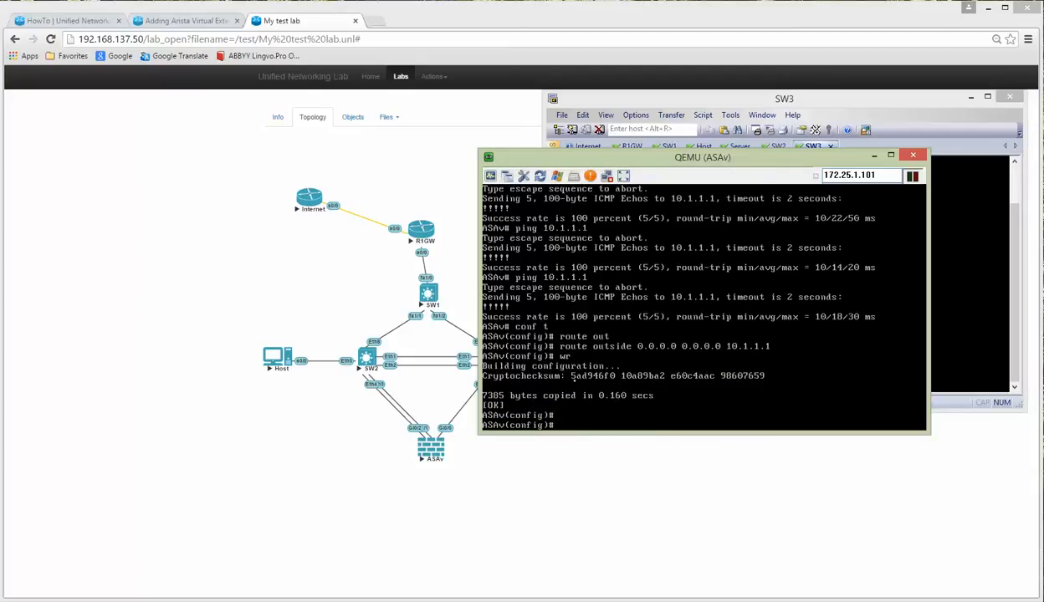
Step: Return to the privileged prompt, ping 8.8.8.8, then bring the SW3 terminal forward
key(Return)
text(end)
key(Return)
key(Return)
key(Return)
key(Return)
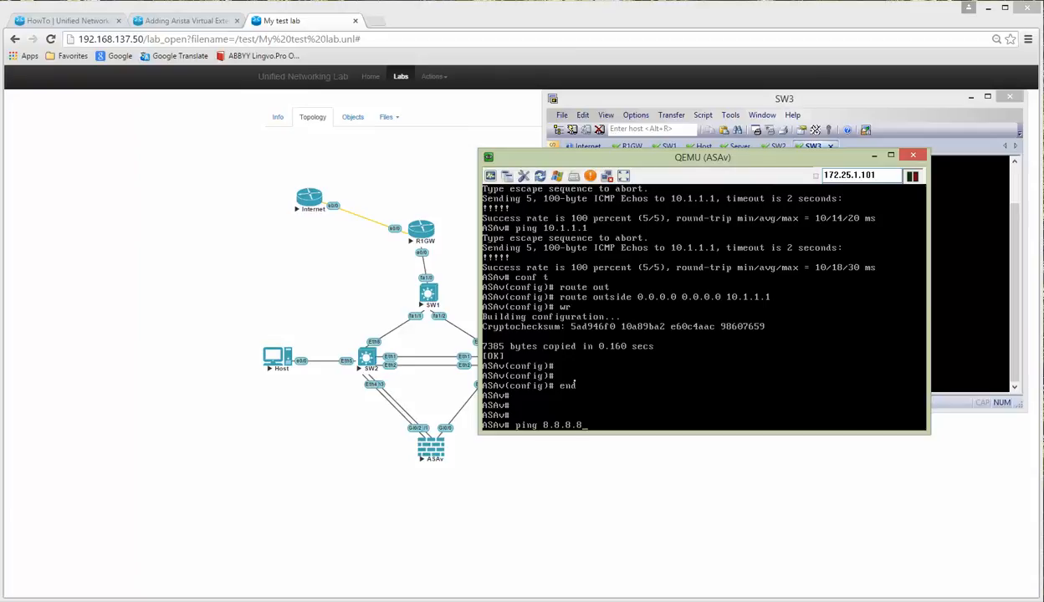
text(ping 8.8.8.8)
key(Return)
key(Return)
key(Return)
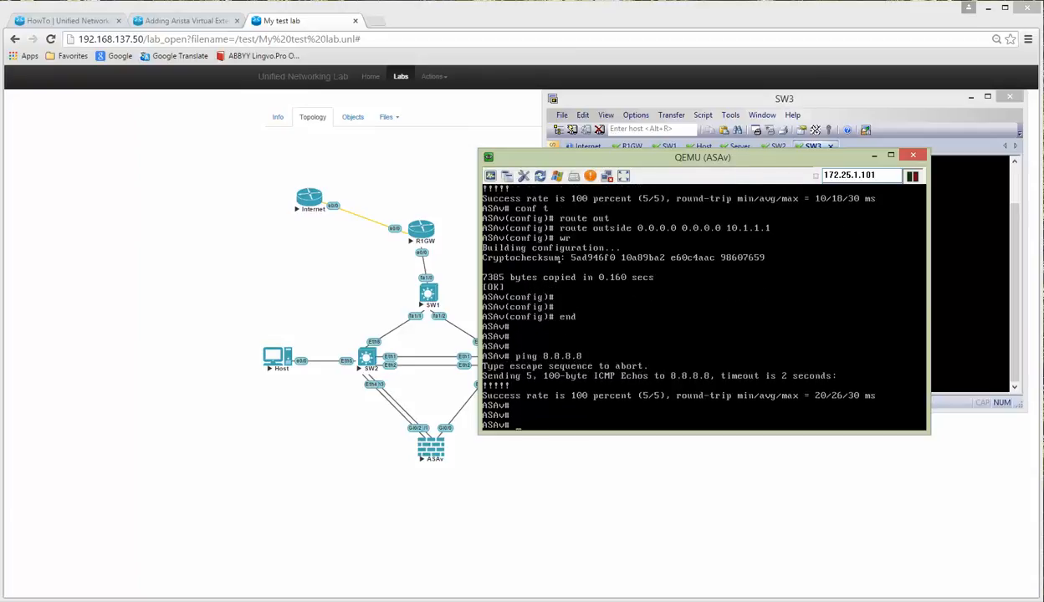
click(736, 99)
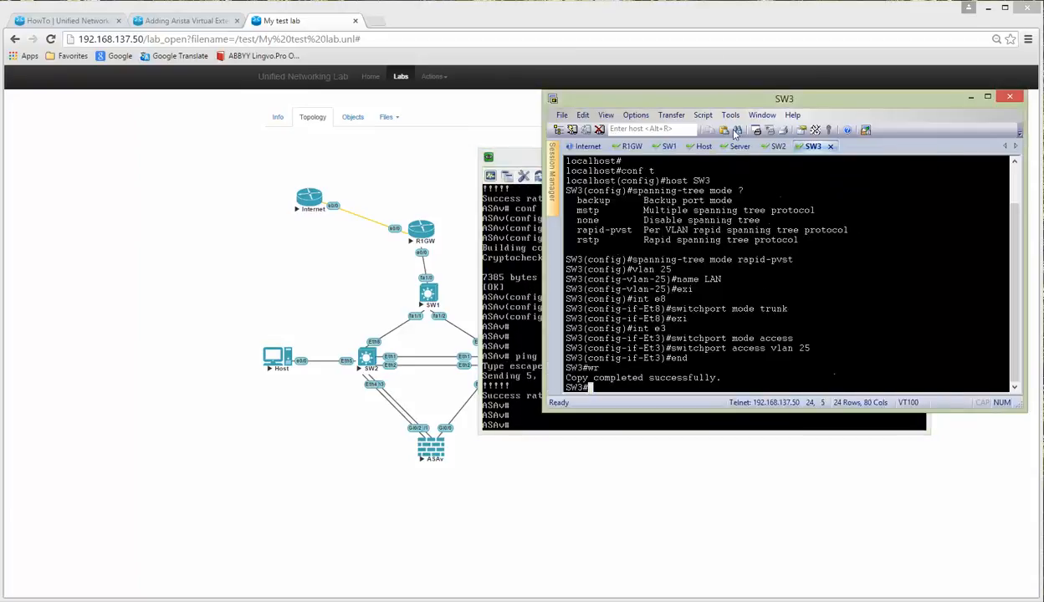
Step: Show R1GW's NAT translations and highlight the 10.1.1.200:31967 inside local entry
click(631, 146)
text(sh i)
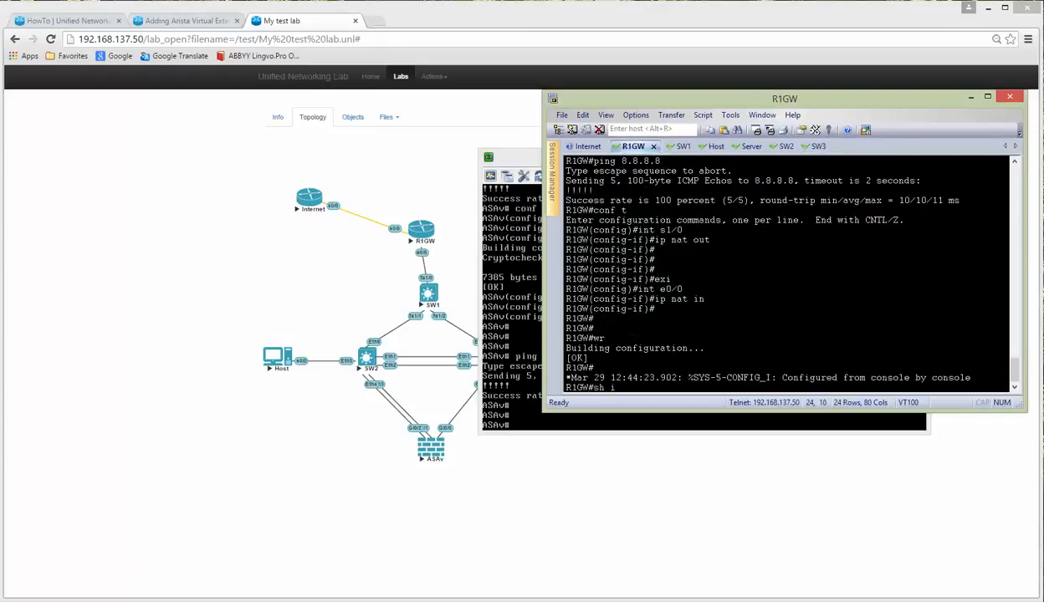
text(p nat tra)
key(Tab)
key(Return)
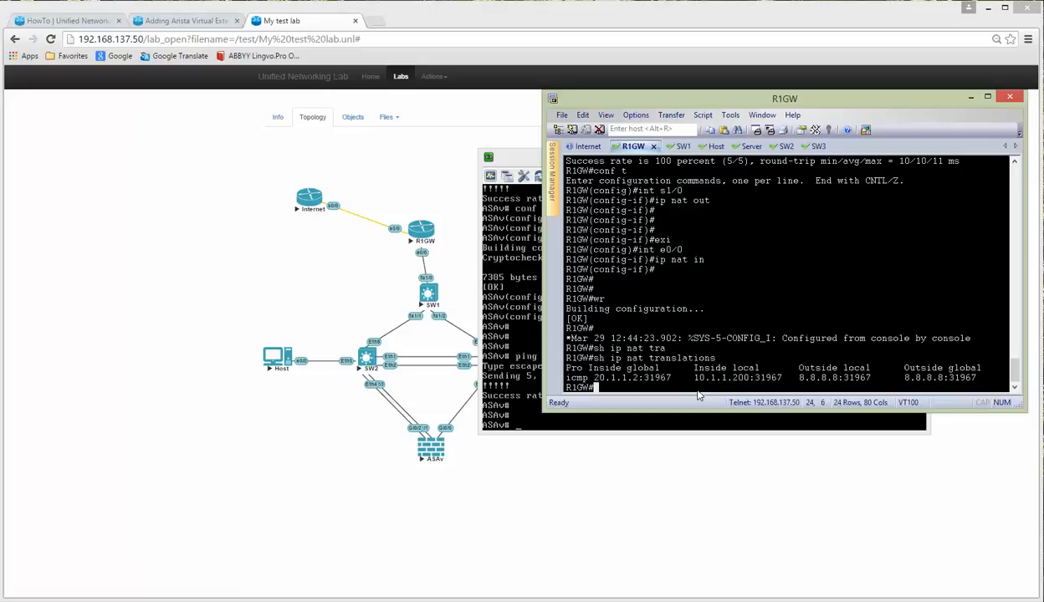
drag(694, 378, 788, 379)
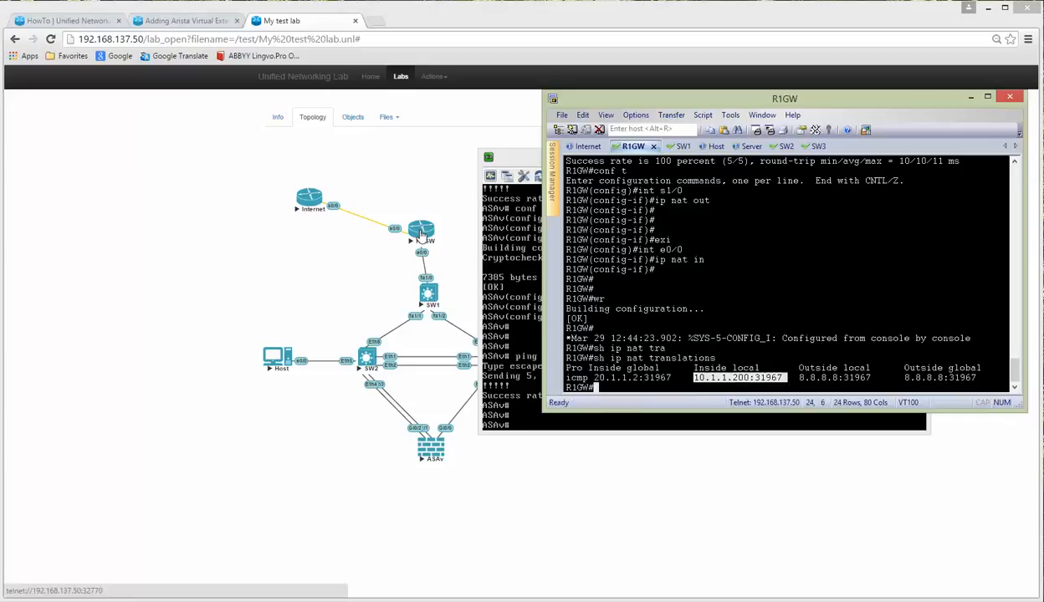
Step: Move the ASAv console down below R1GW's output and bring up the Visio diagram
click(530, 171)
drag(534, 168, 526, 201)
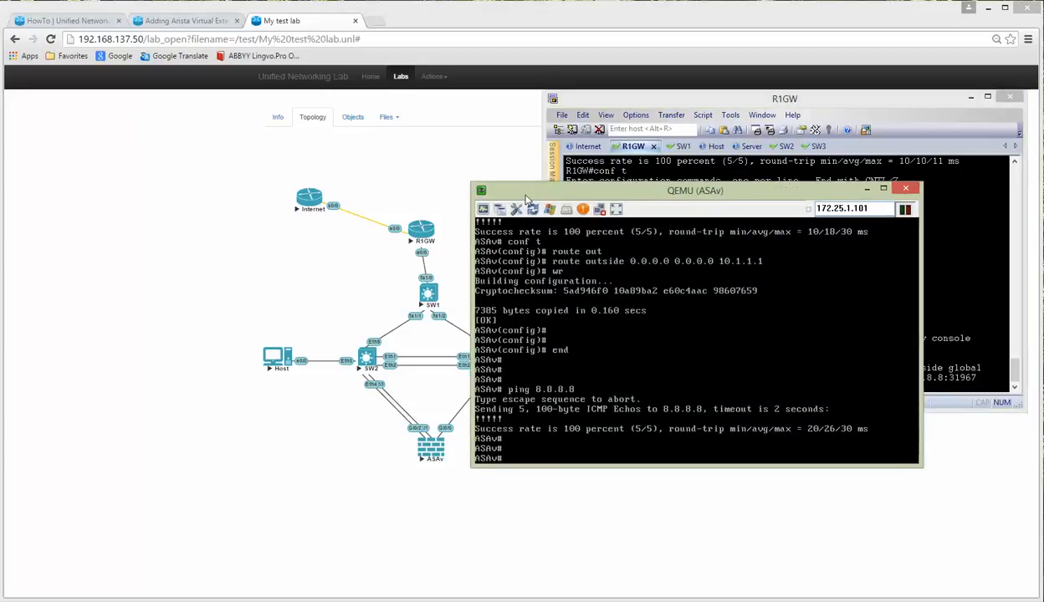
click(526, 600)
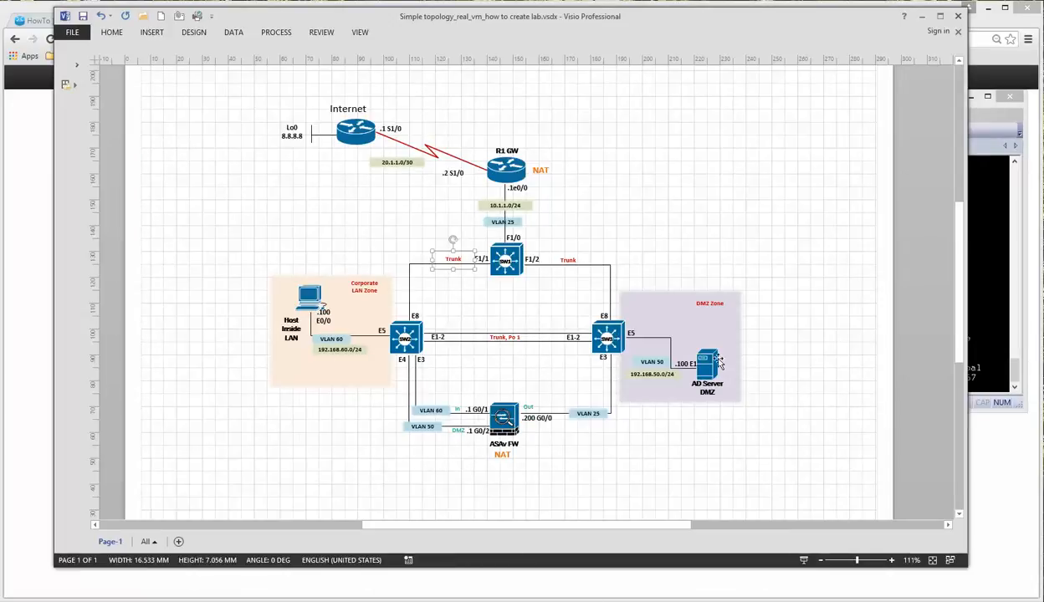
Step: Minimize Visio and the ASAv console, leaving R1GW's NAT output over the topology
click(991, 124)
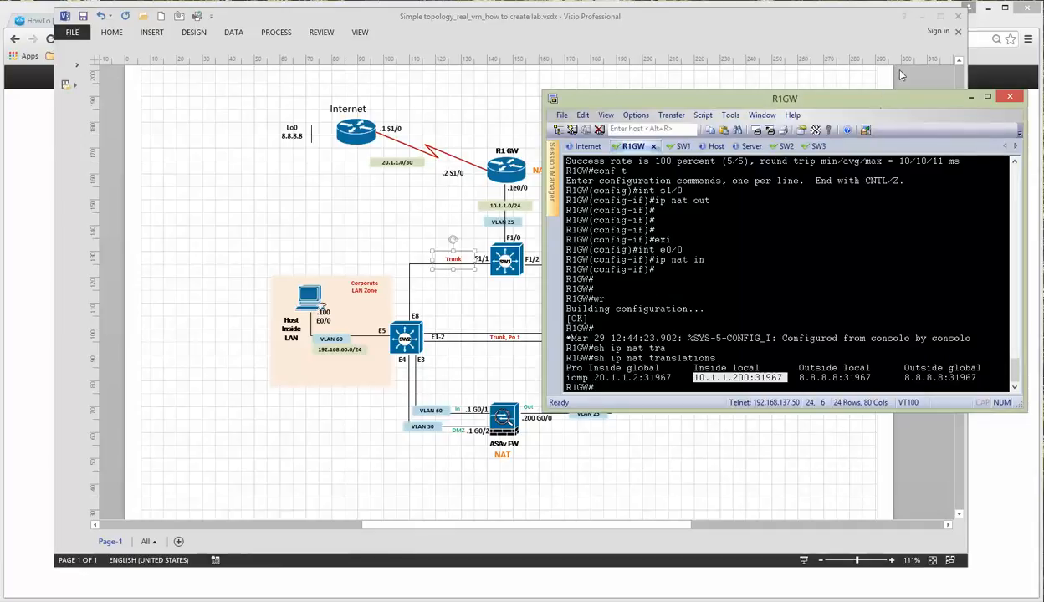
click(902, 16)
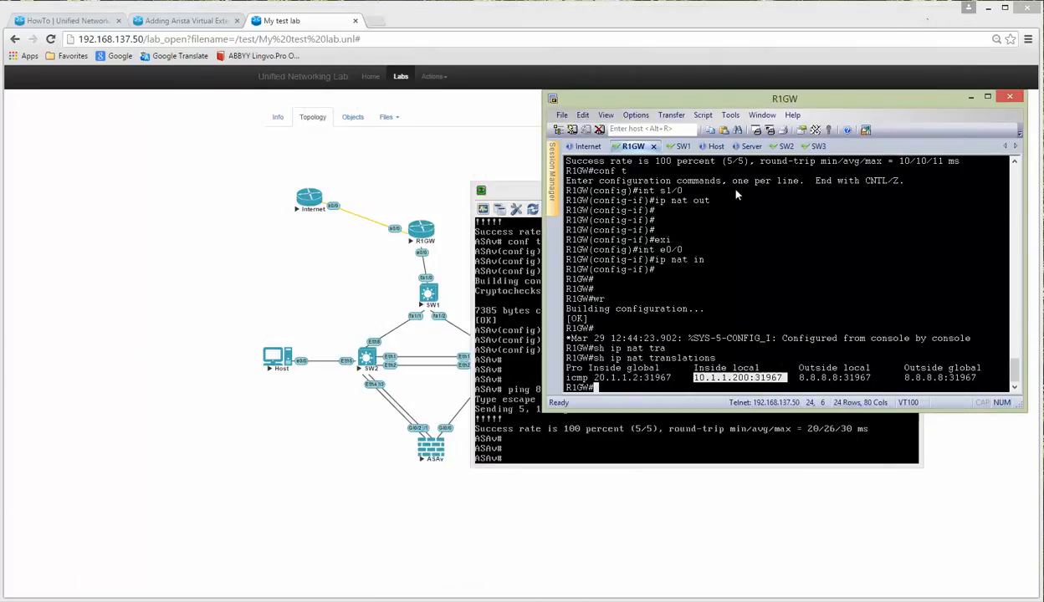
click(971, 98)
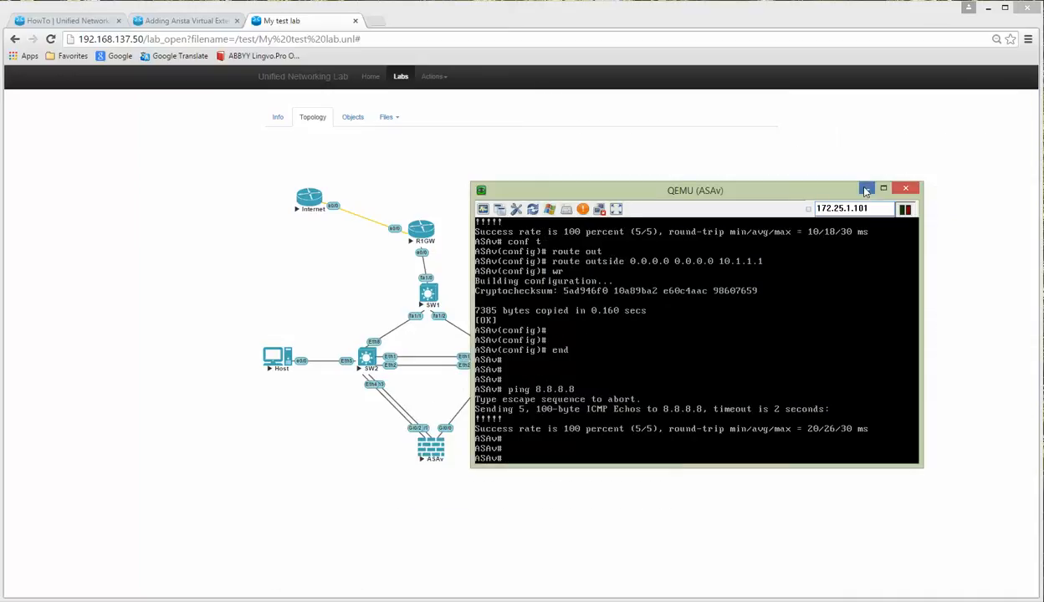
click(866, 190)
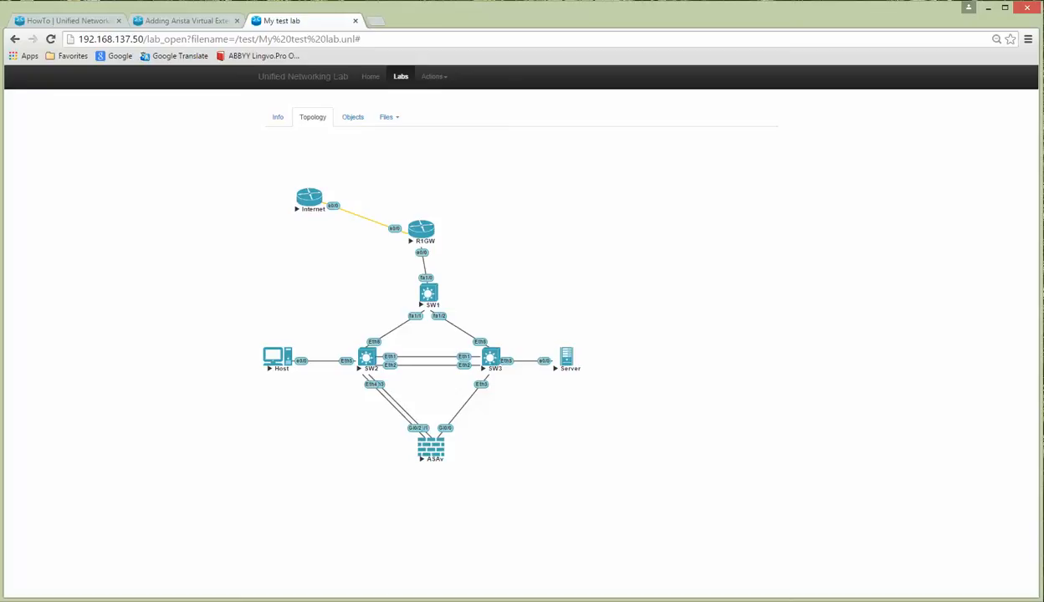
click(269, 600)
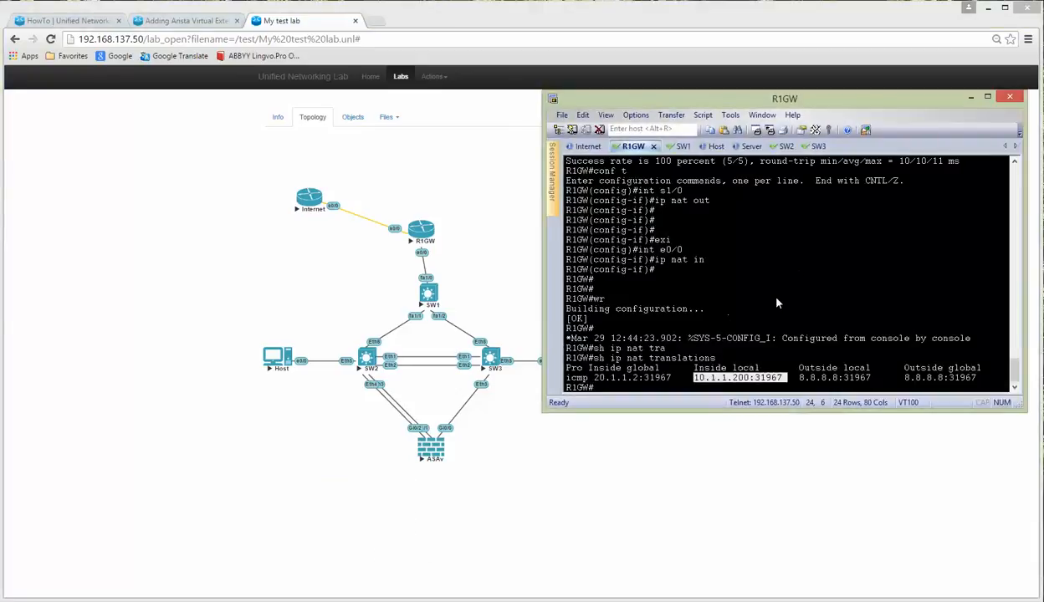
Step: Save the R1GW, Internet router and SW1 configurations with wr
text(wr)
key(Return)
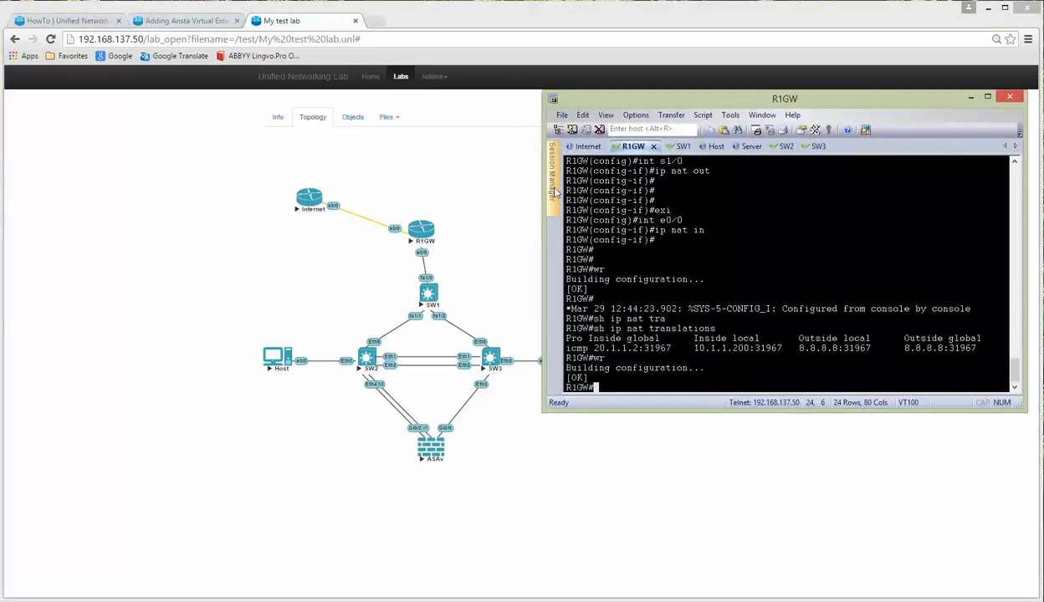
click(583, 147)
key(Return)
key(Return)
key(Return)
text(wr)
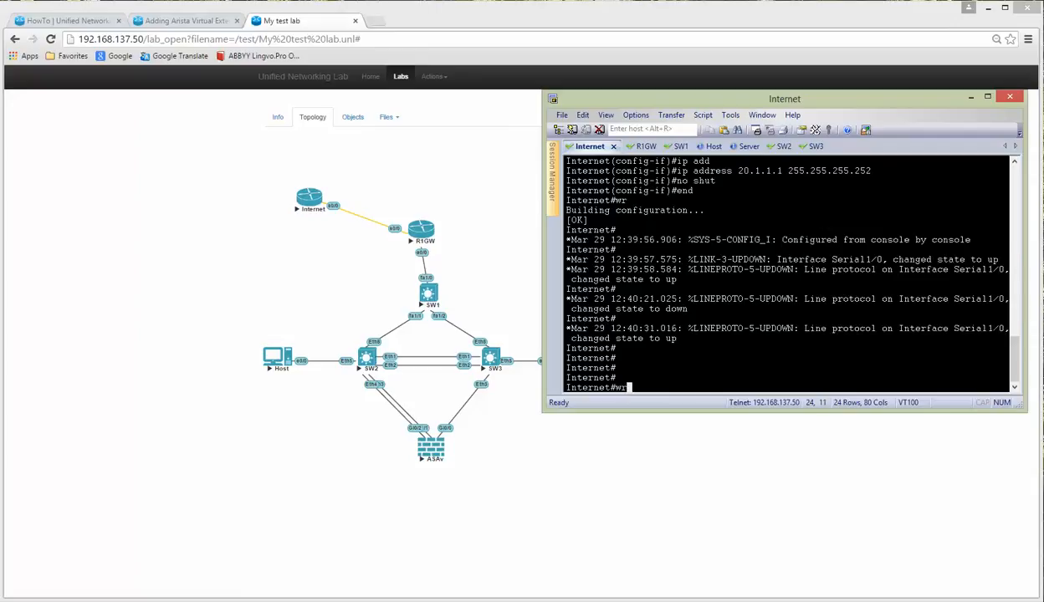
key(Return)
click(643, 146)
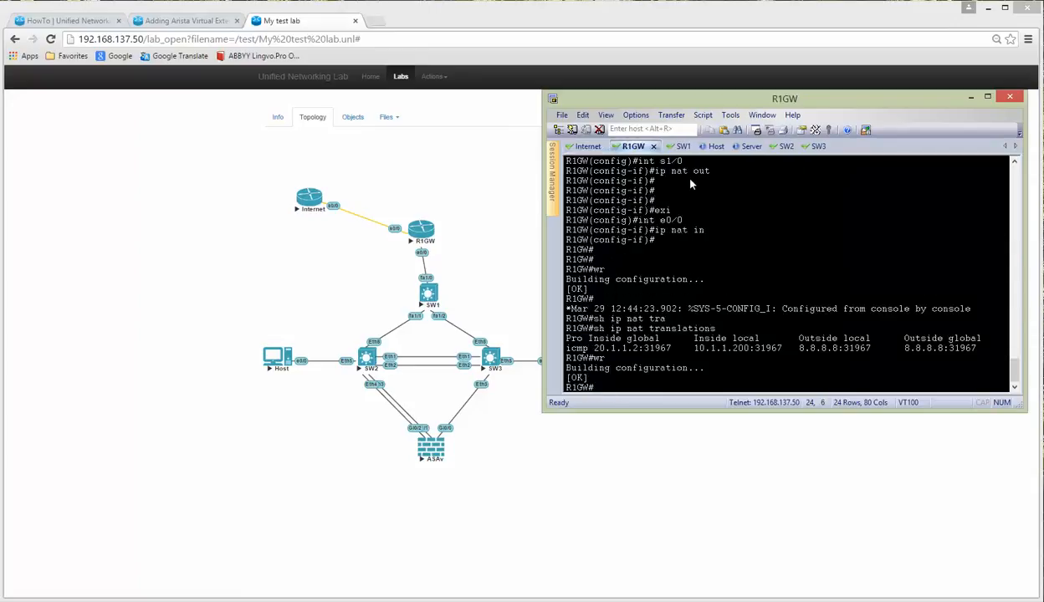
click(680, 147)
text(wr)
key(Return)
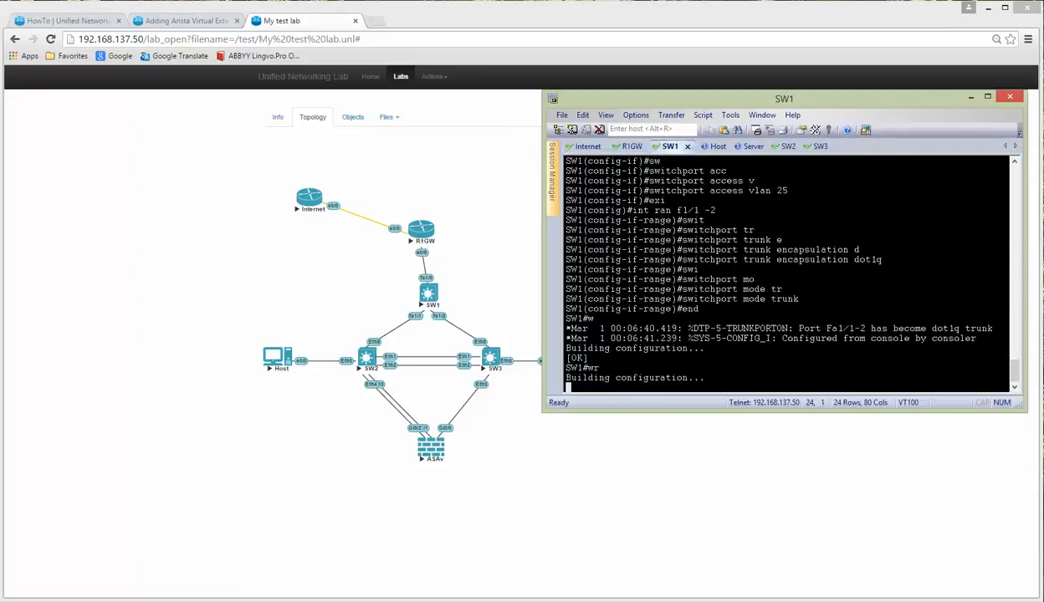
Step: Save the SW2 and SW3 configurations with wr, then hide the terminal to show the topology
click(705, 148)
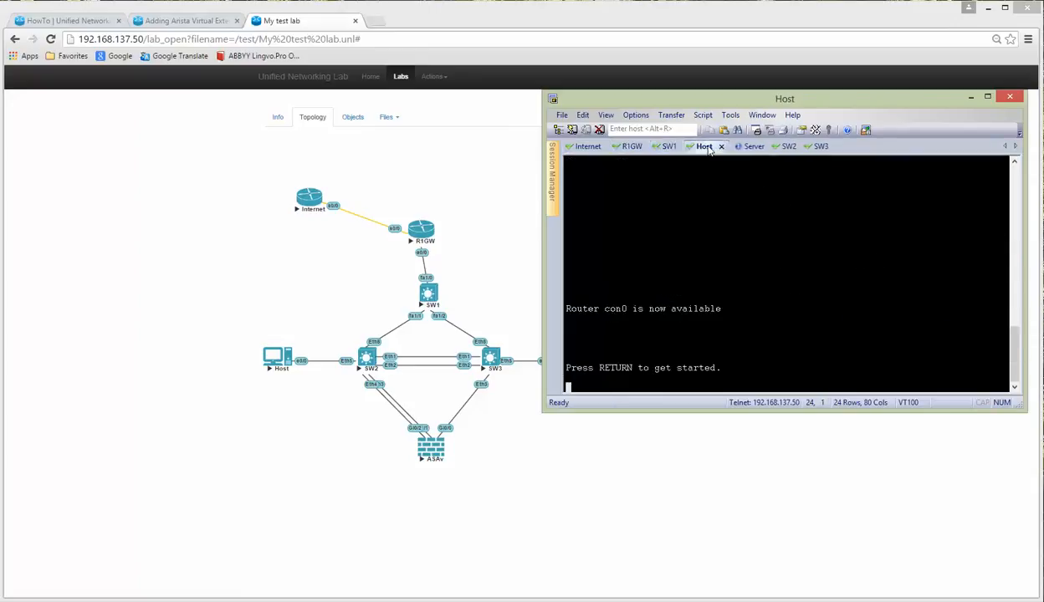
click(750, 148)
click(779, 147)
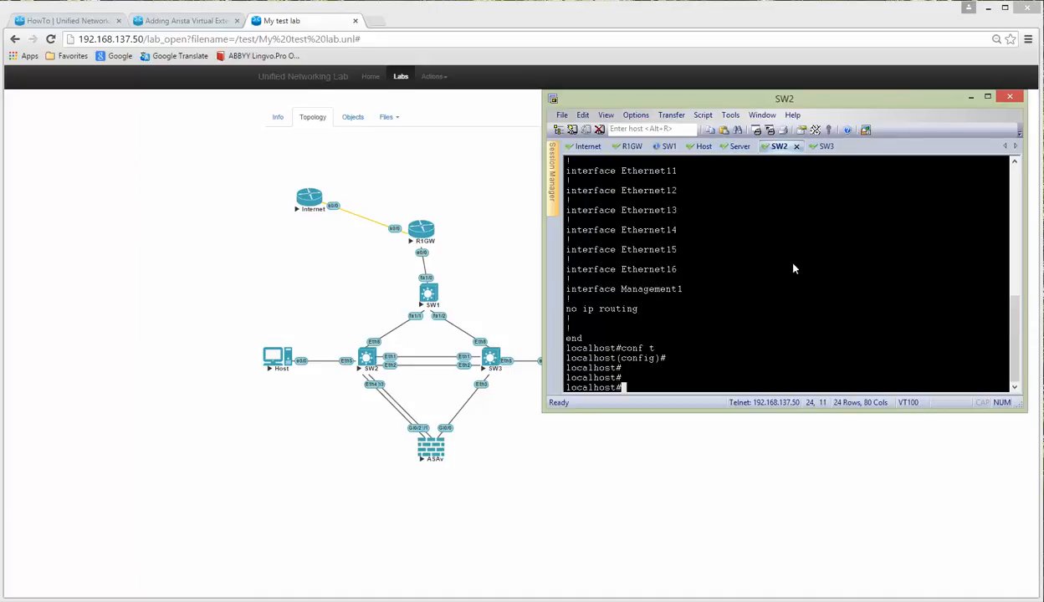
text(wr)
key(Return)
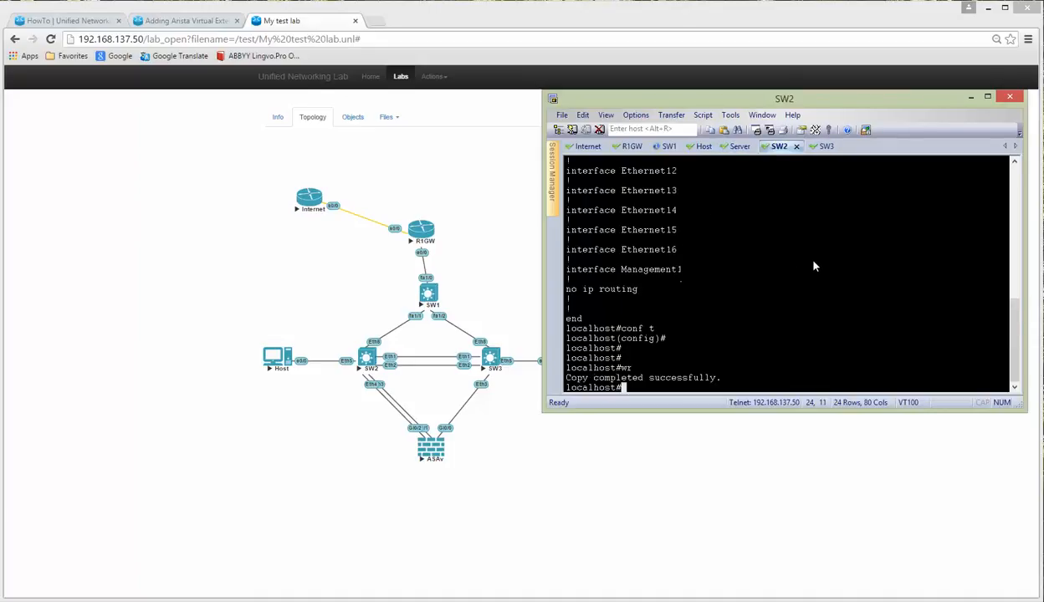
click(823, 147)
text(wr)
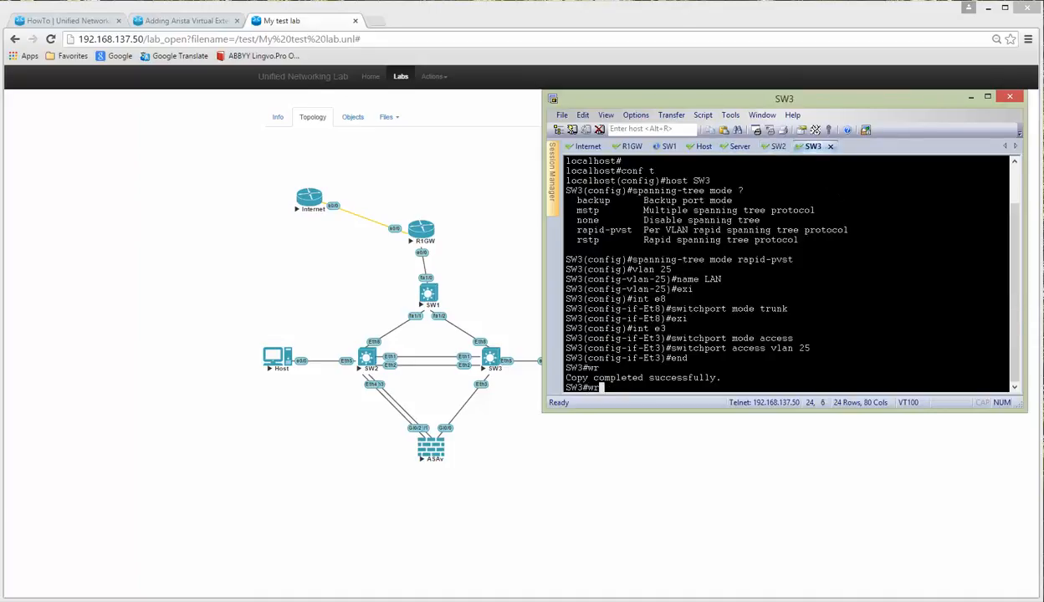
key(Return)
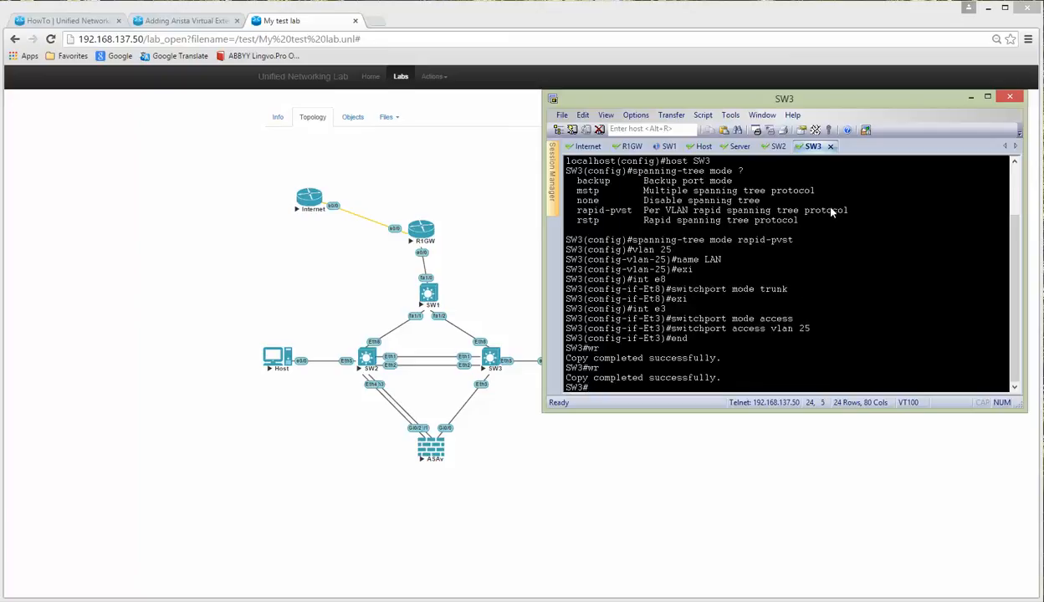
click(92, 203)
click(432, 78)
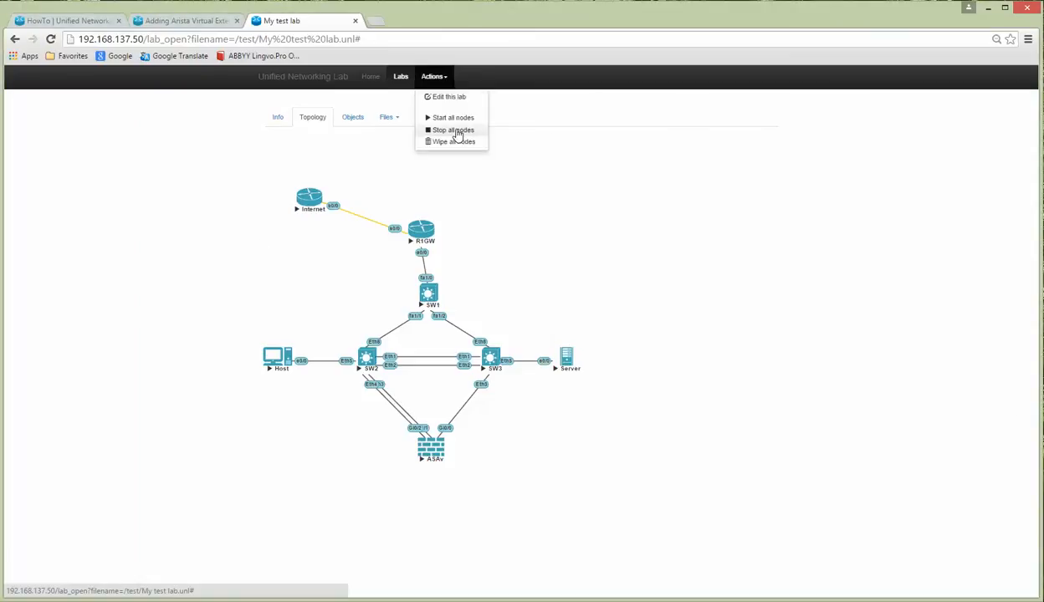
Step: Stop all lab nodes, then start R1GW and open its console
click(452, 130)
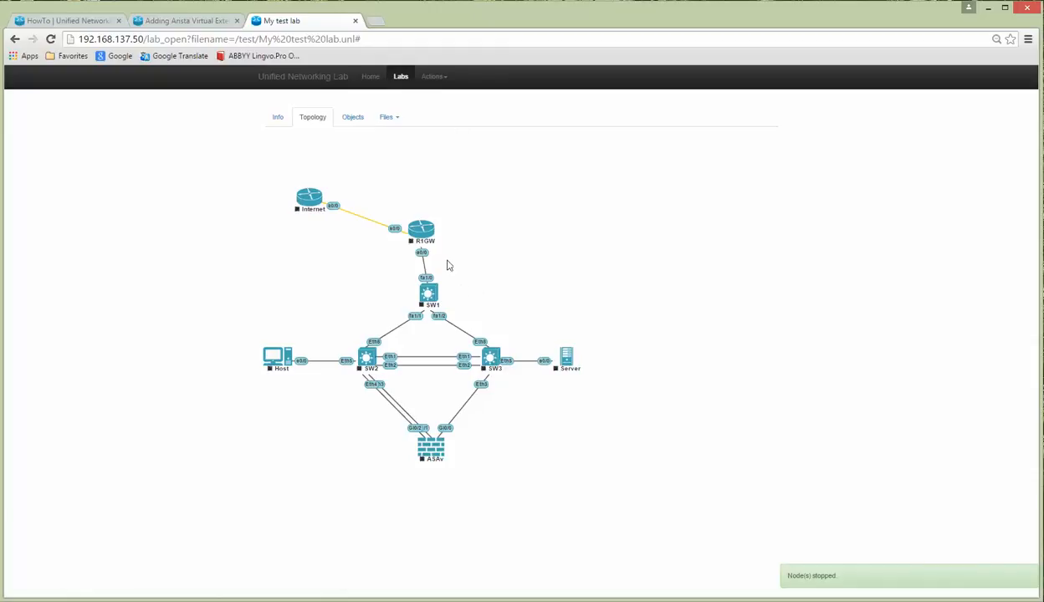
right_click(424, 235)
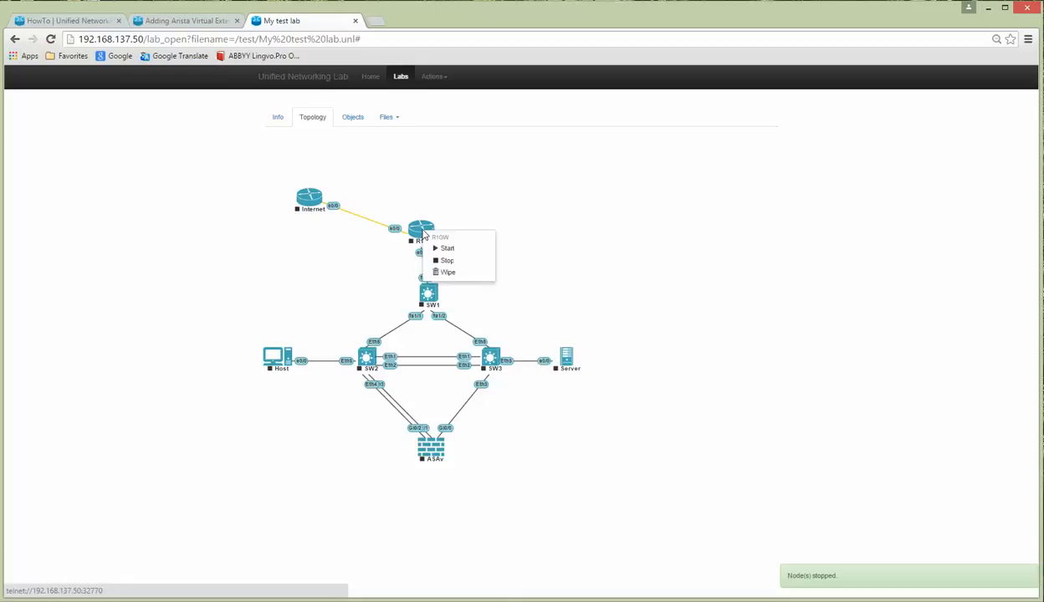
click(449, 249)
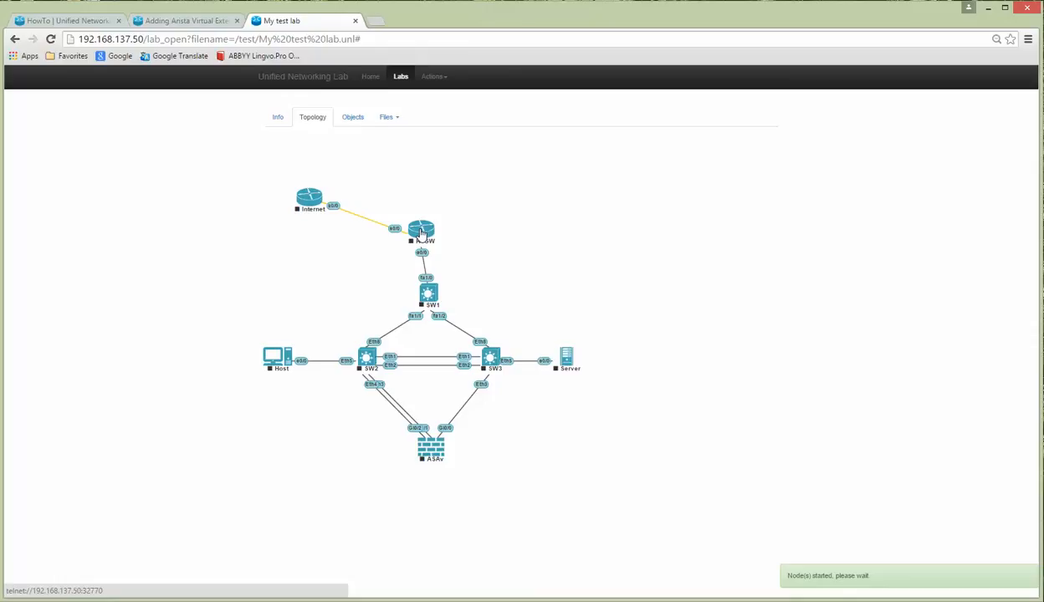
click(422, 235)
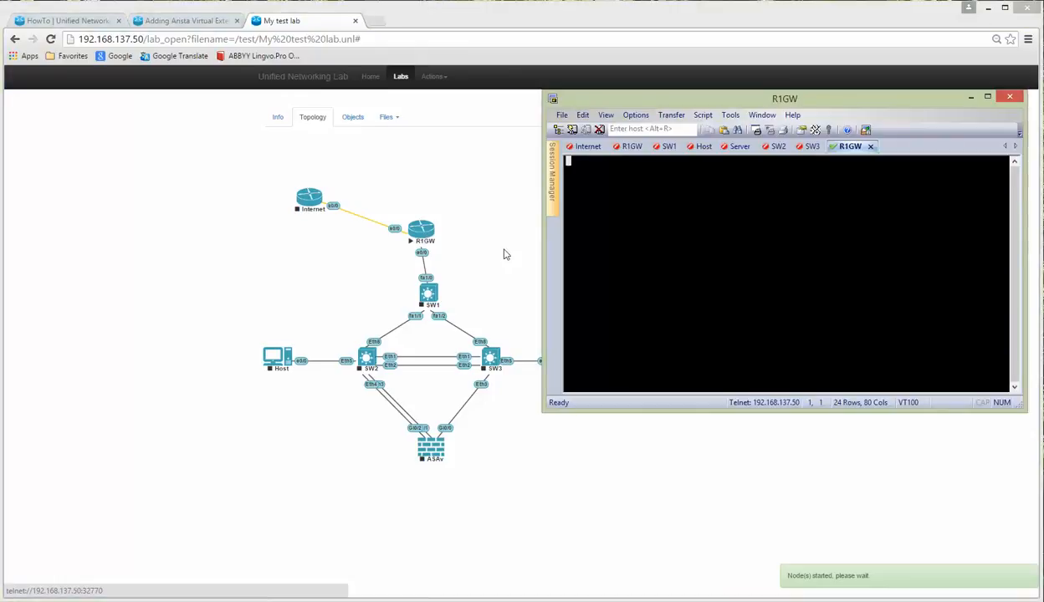
drag(806, 106, 720, 170)
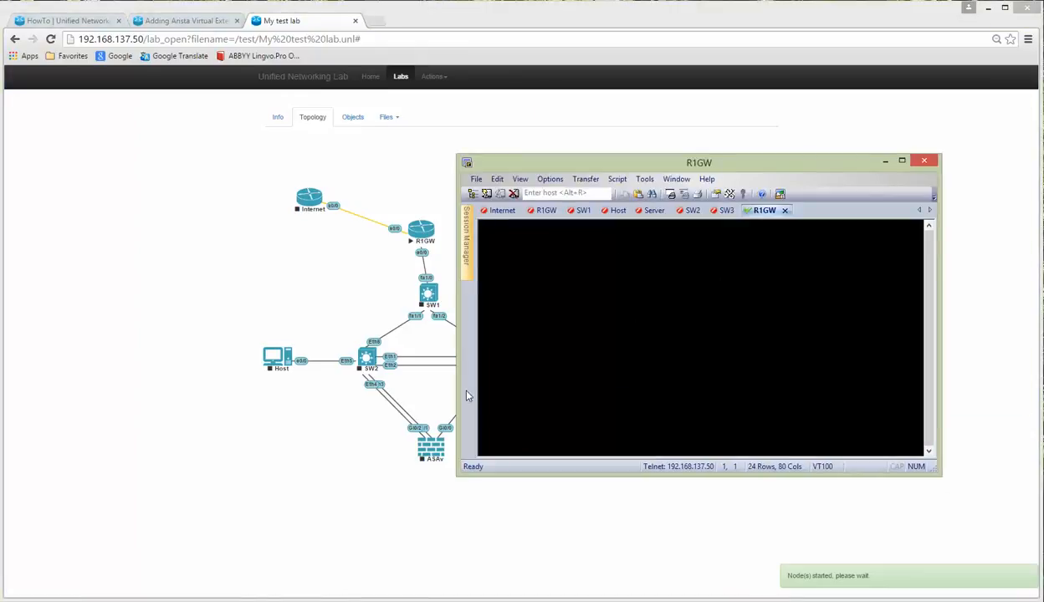
click(209, 246)
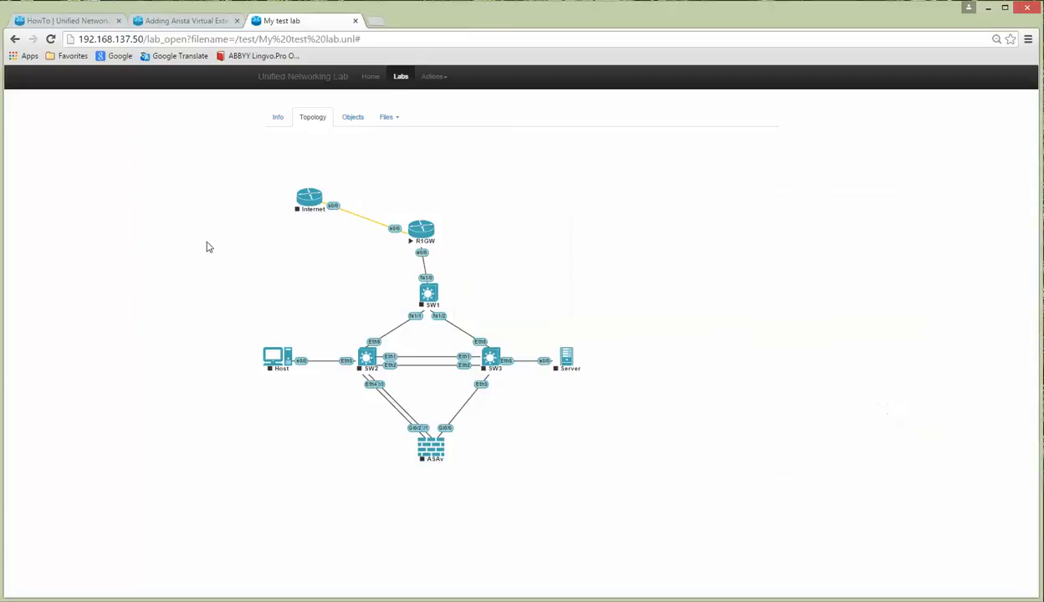
Step: Start the Internet router, open its console and wake its prompt, then return to the topology
right_click(309, 197)
click(332, 216)
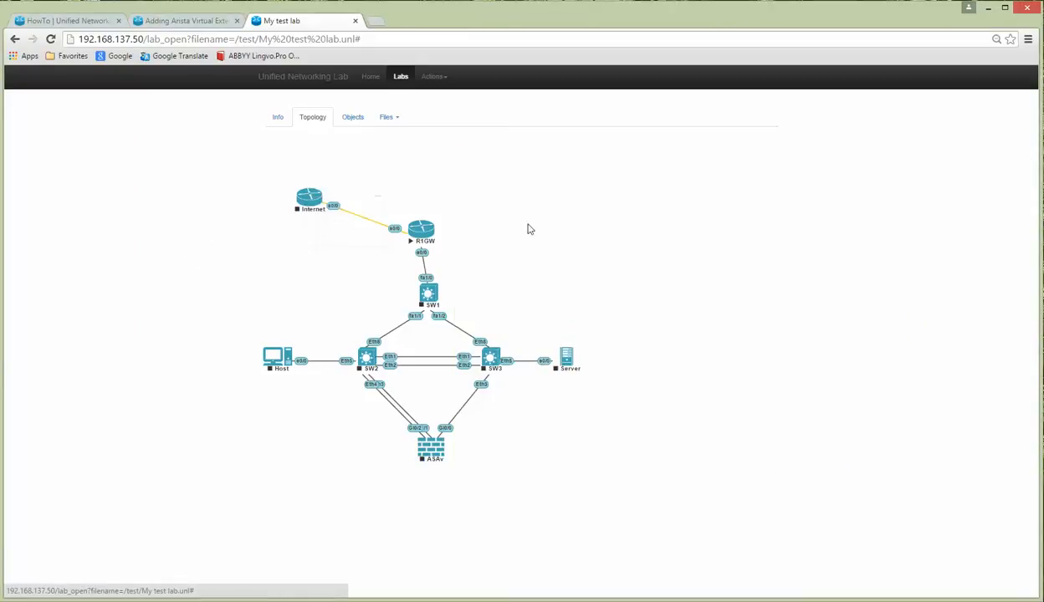
click(309, 200)
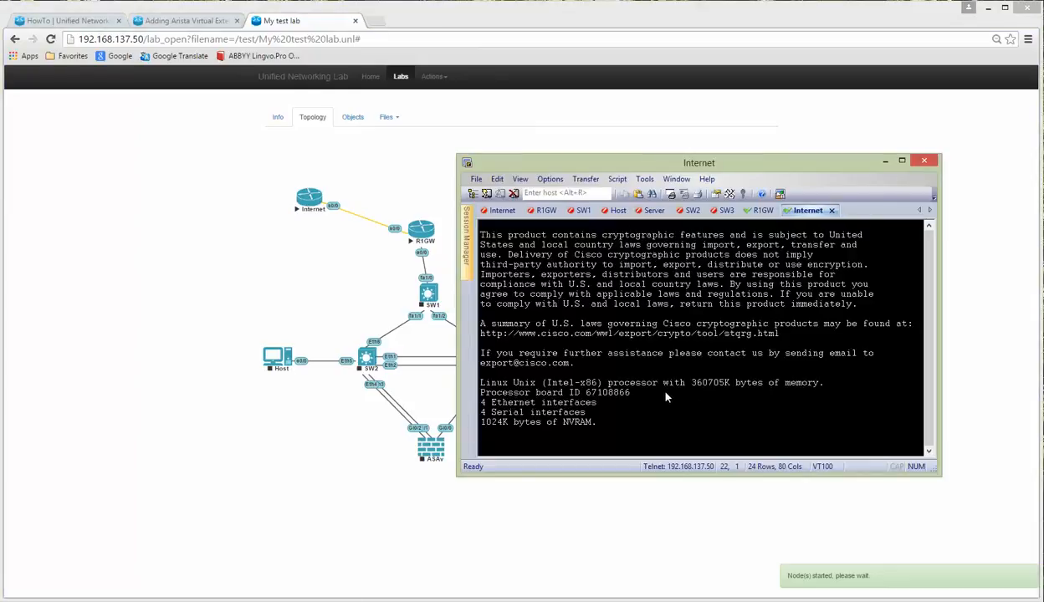
click(756, 212)
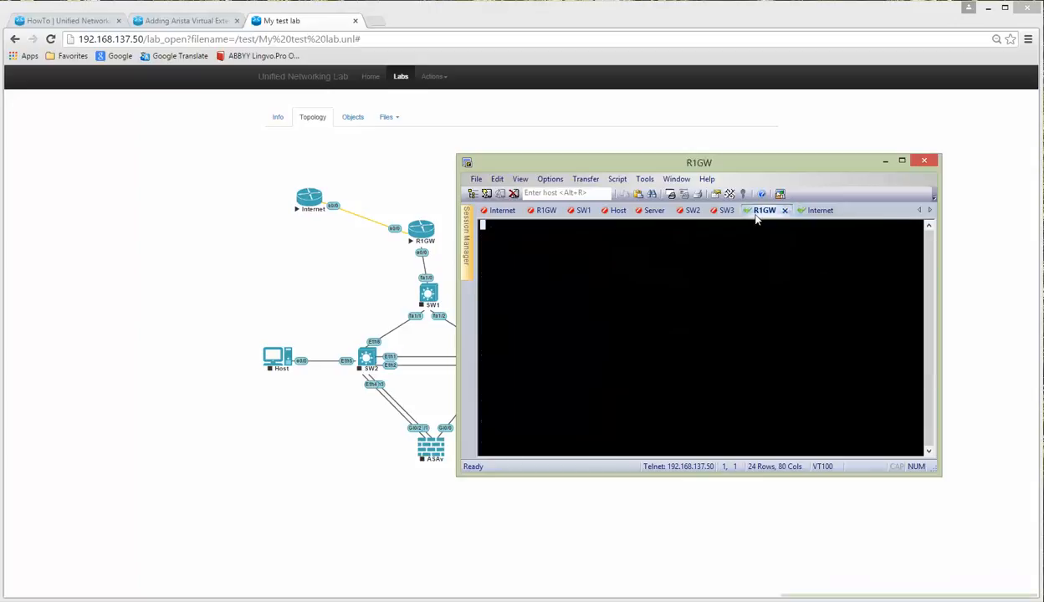
click(812, 212)
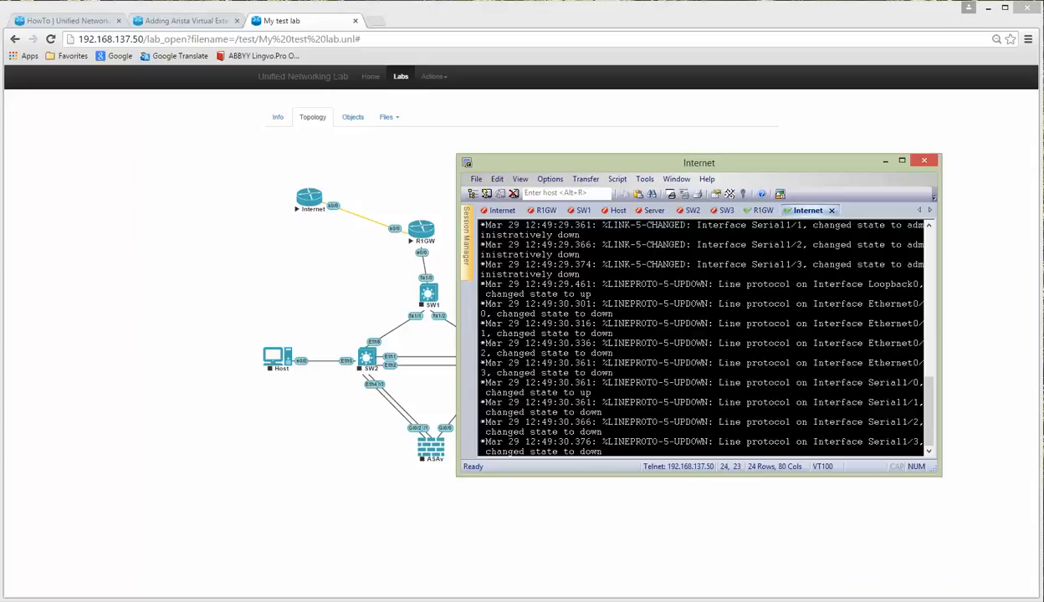
key(Return)
key(Return)
key(Return)
key(Return)
key(Return)
key(Return)
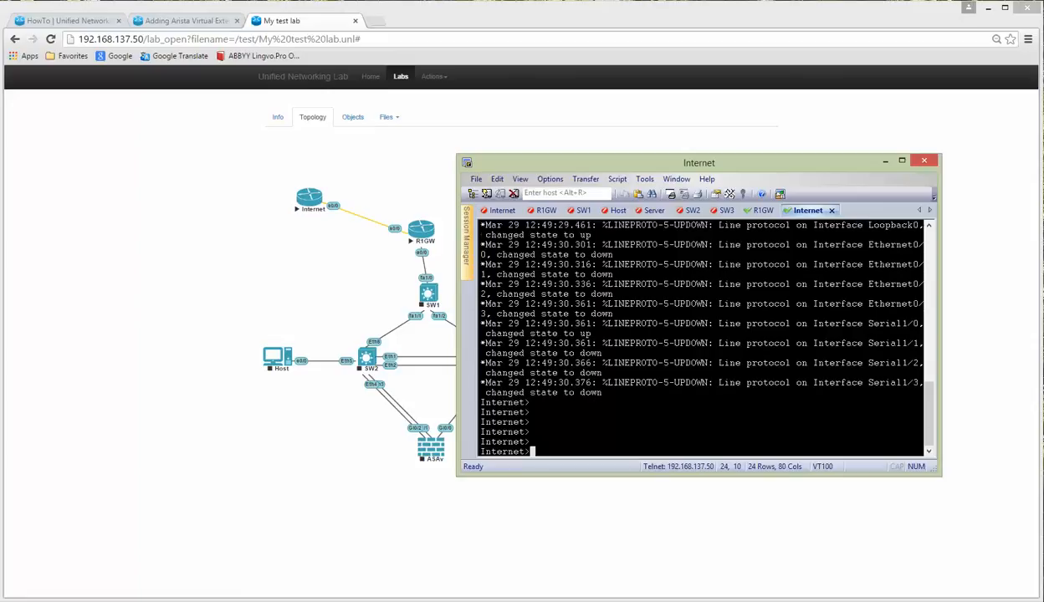
text(end)
key(Return)
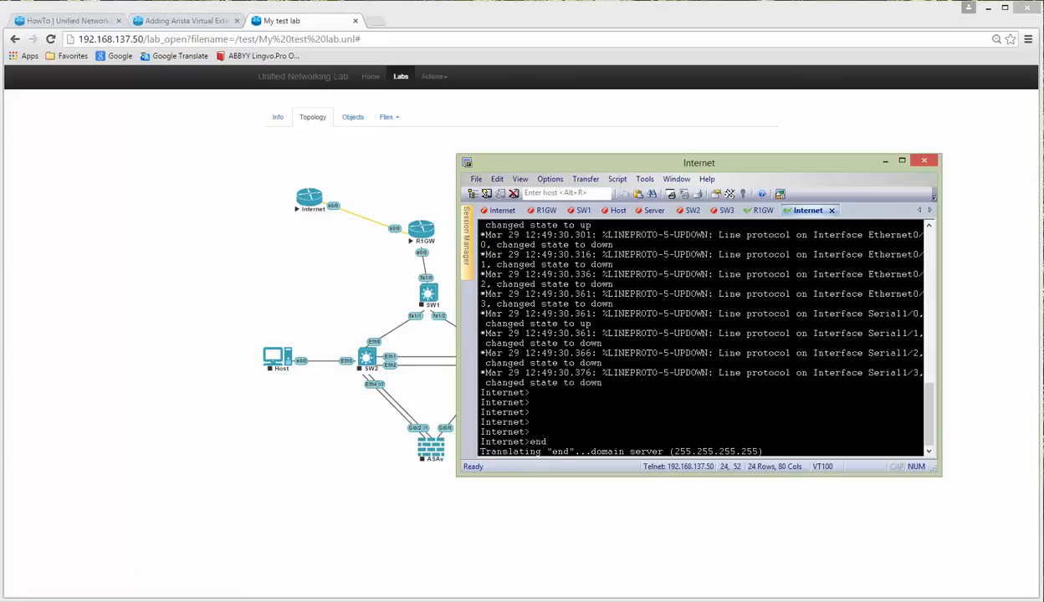
drag(481, 431, 533, 432)
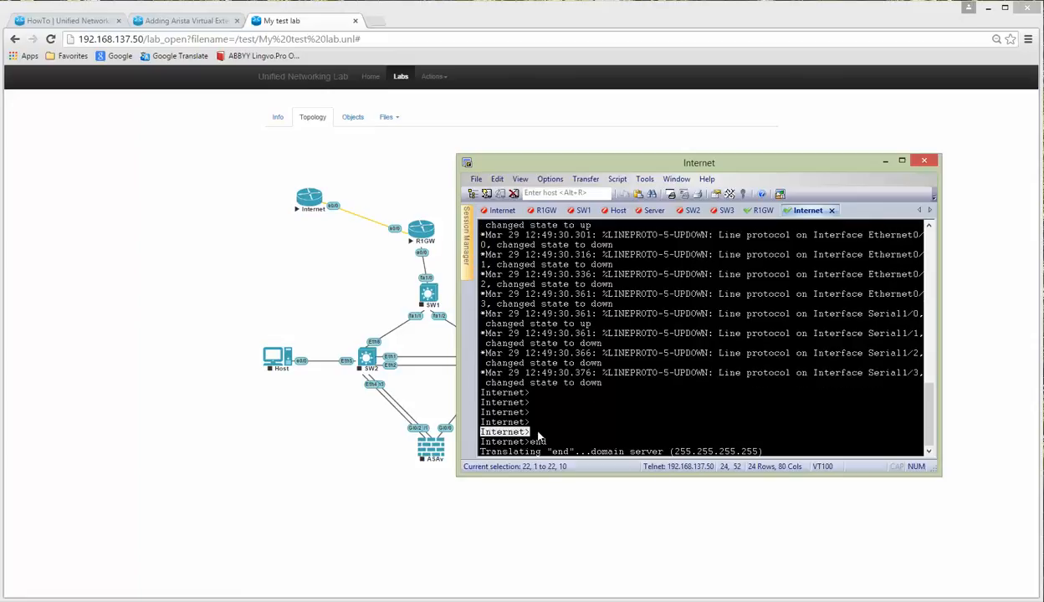
click(590, 333)
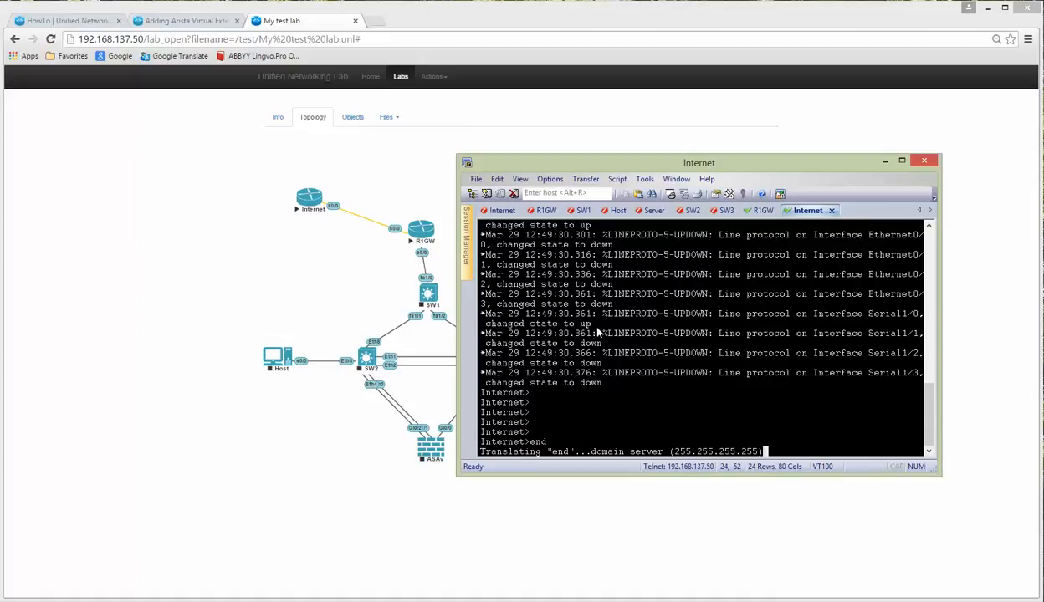
click(177, 251)
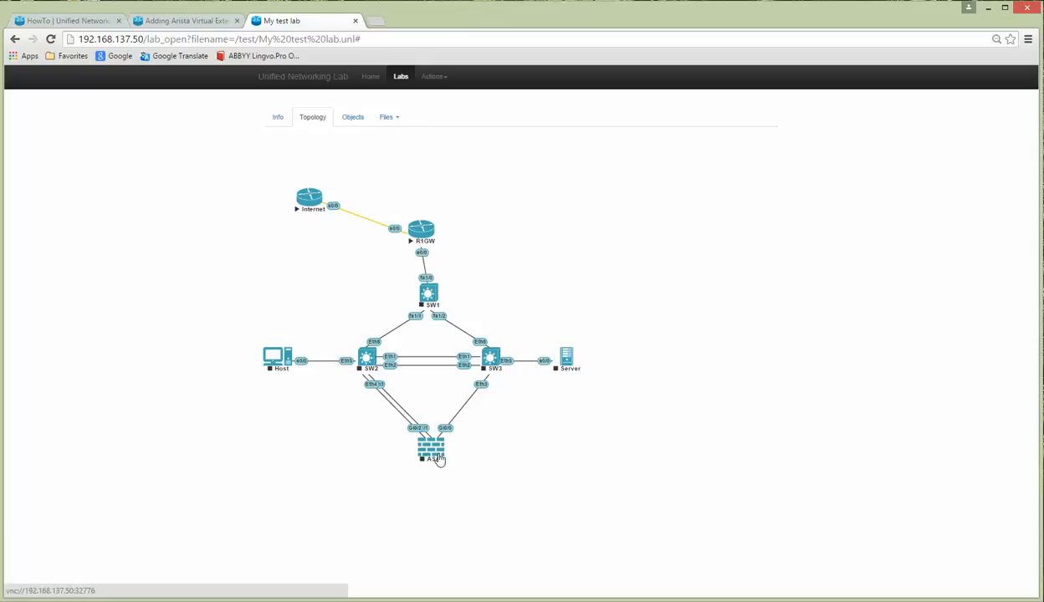
Step: Toggle edit mode on and off, then stop all nodes in the lab
click(433, 77)
click(446, 97)
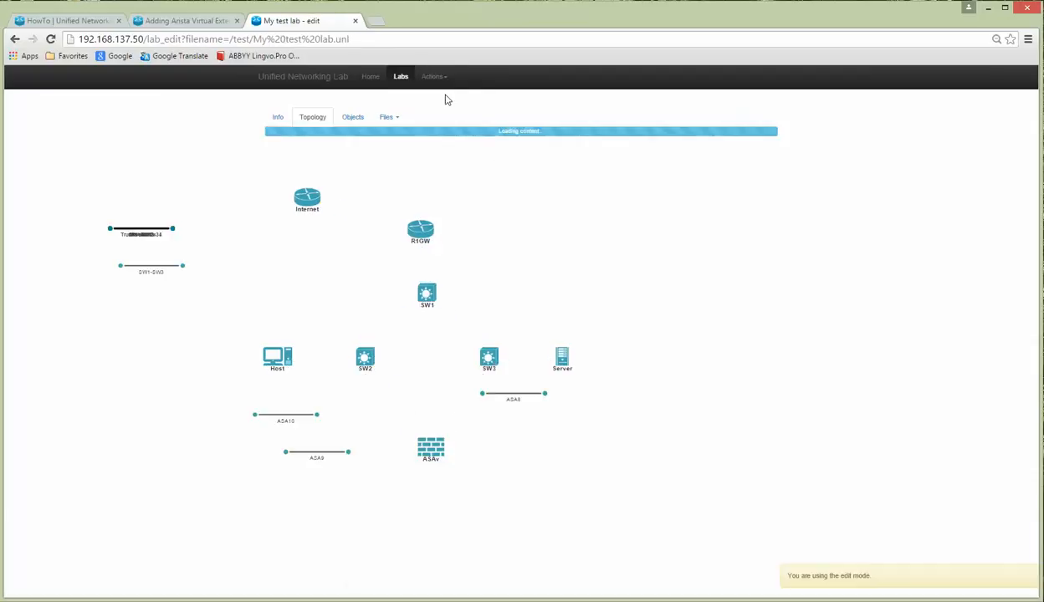
click(433, 77)
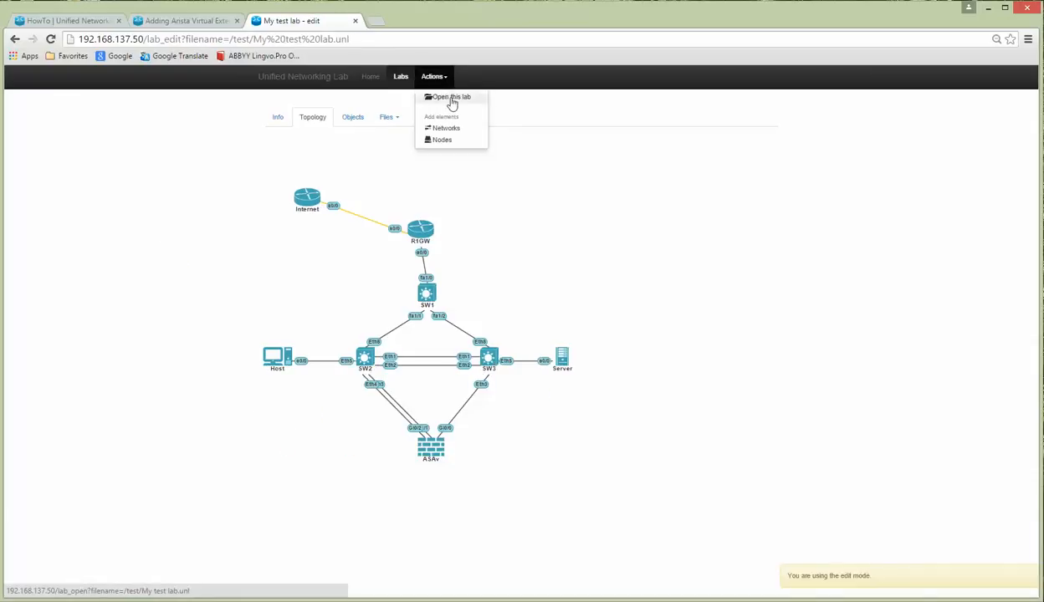
click(451, 102)
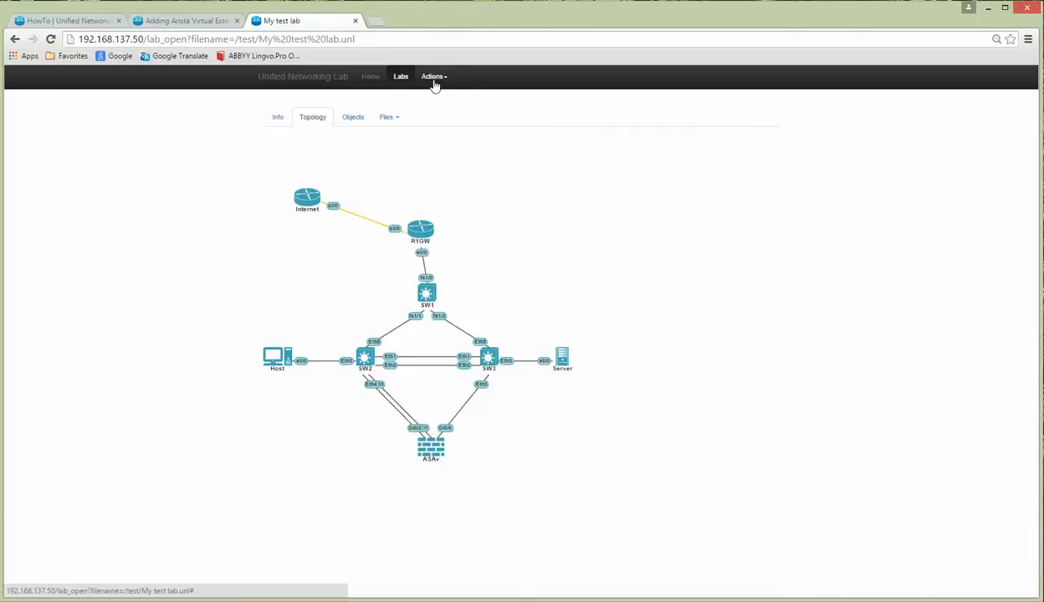
click(436, 76)
click(450, 132)
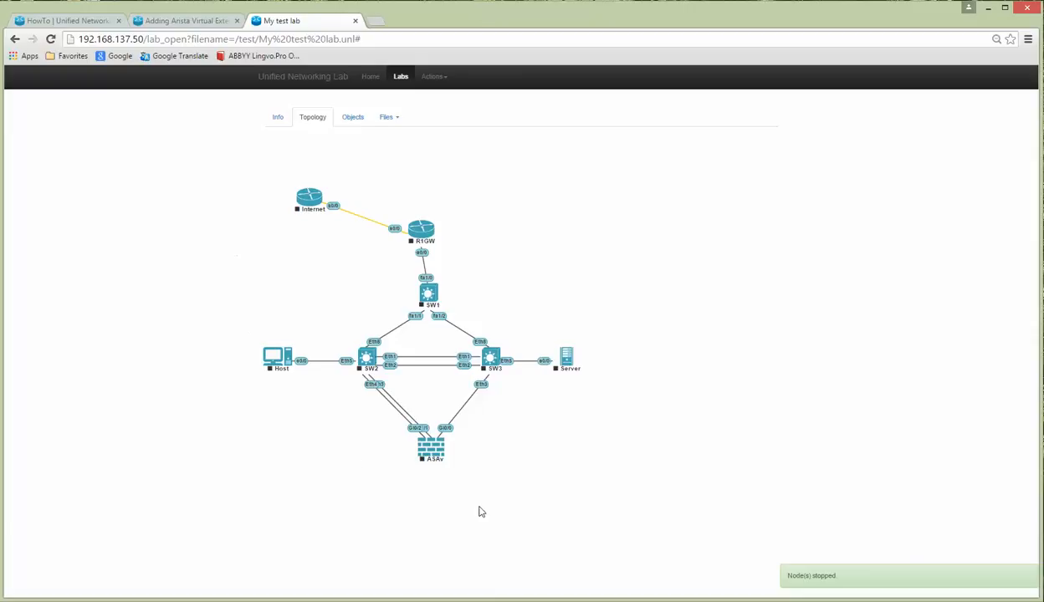
Step: Put the lab in edit mode and choose Add elements > Networks
click(432, 76)
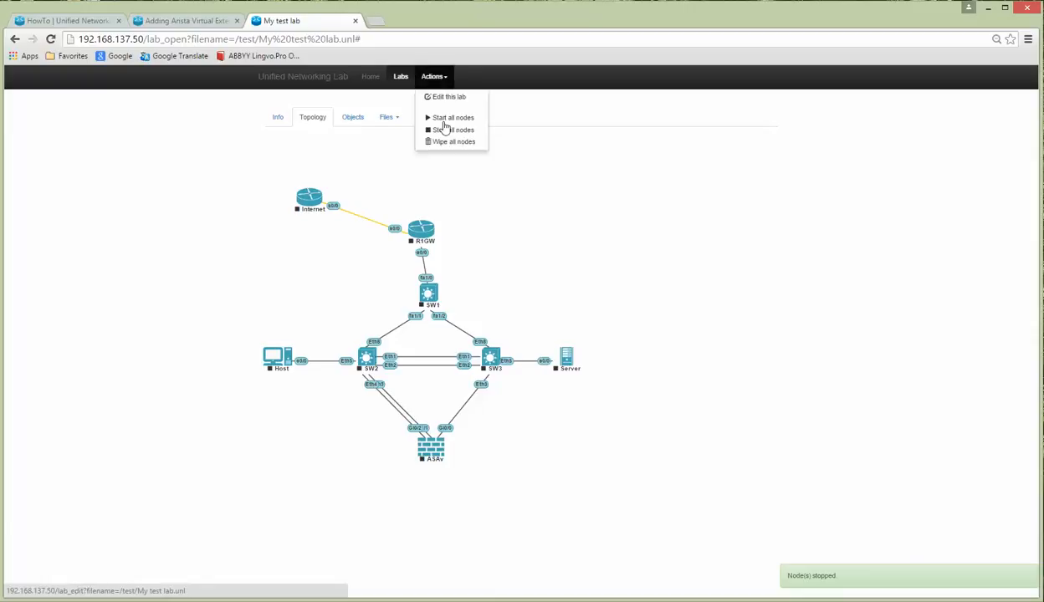
click(445, 98)
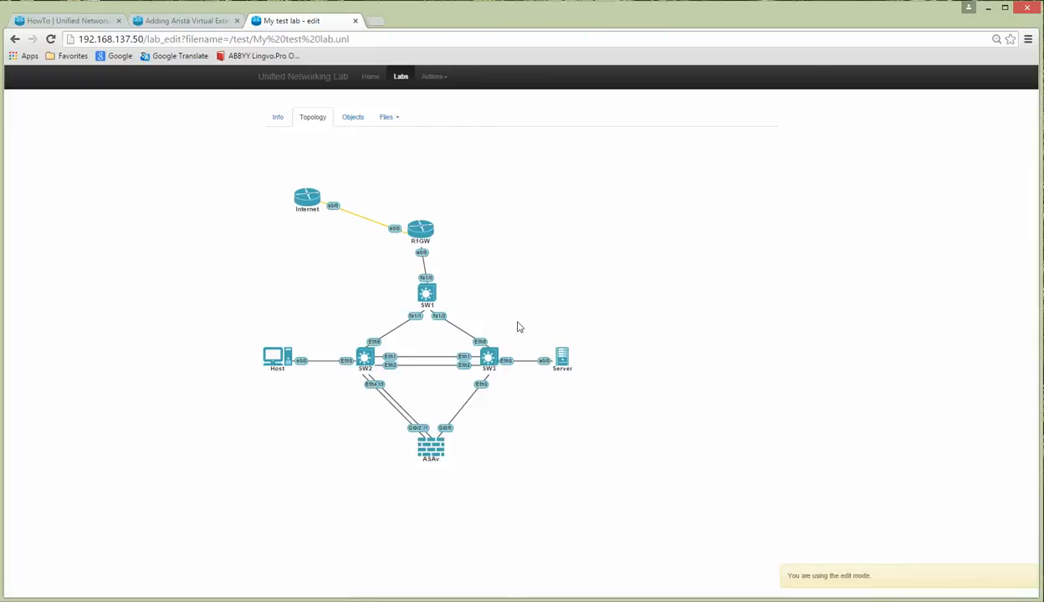
click(431, 77)
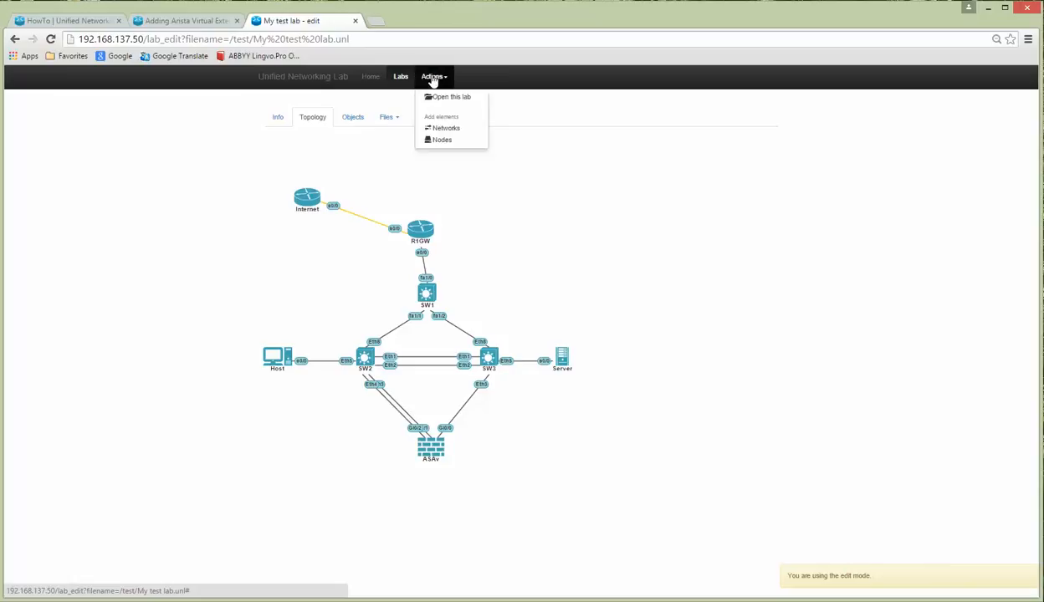
click(446, 128)
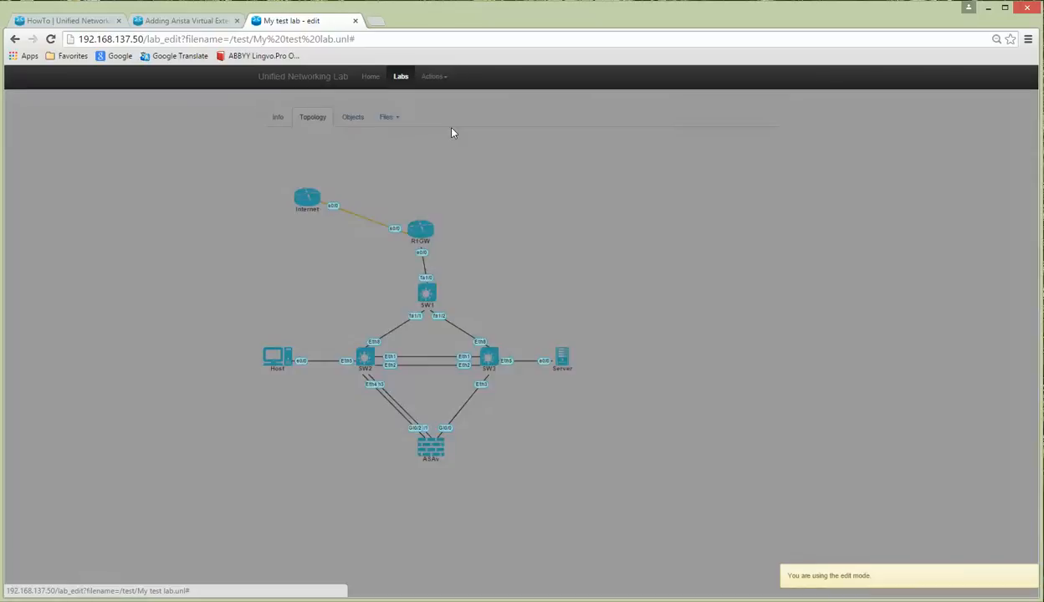
Step: Name the new network Management, open its Type list, then switch to the lab VM window
drag(501, 149, 460, 150)
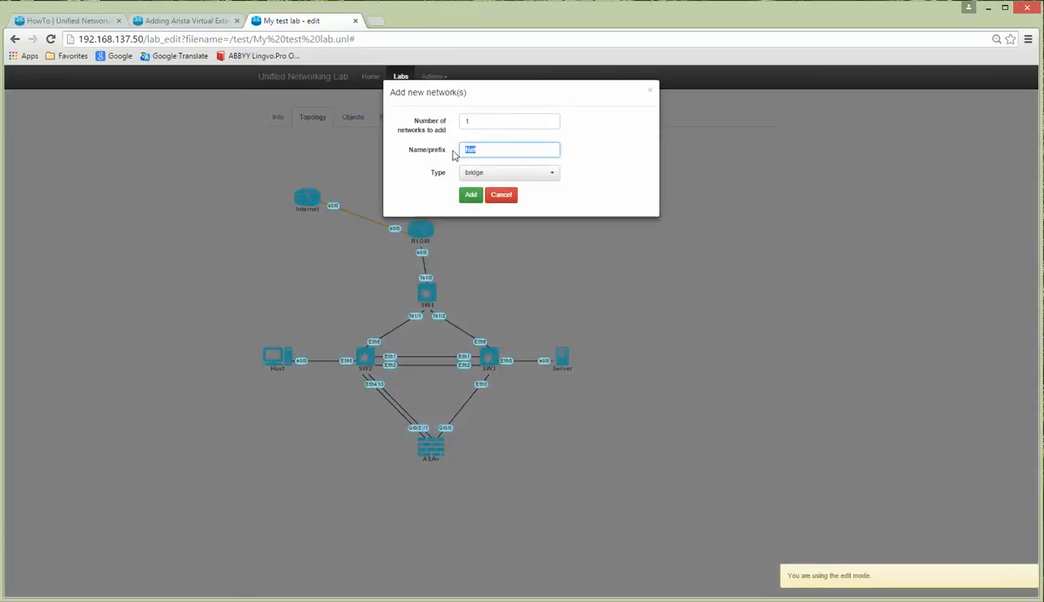
text(Management)
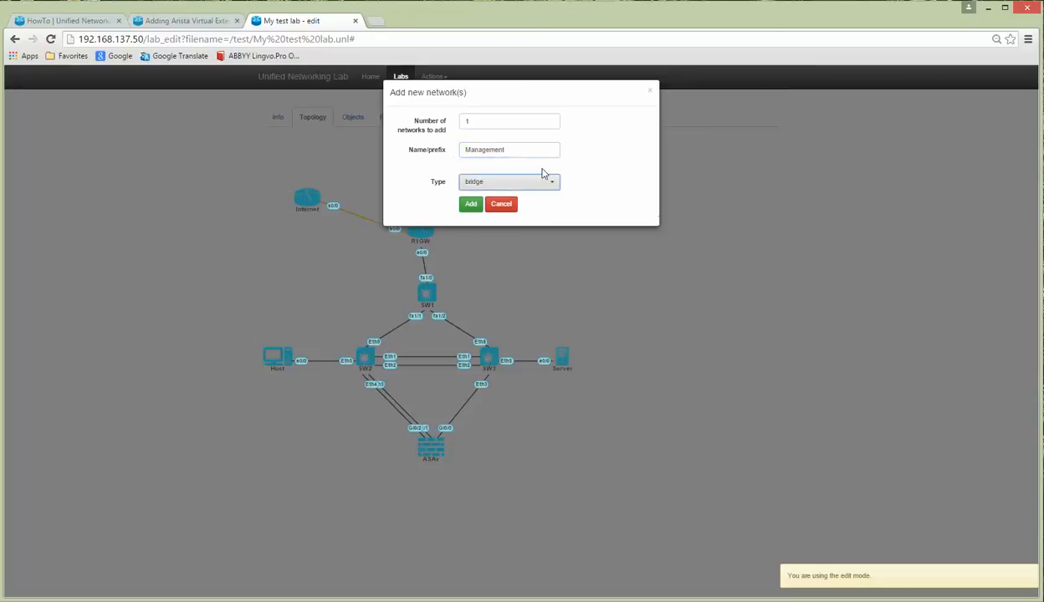
click(546, 181)
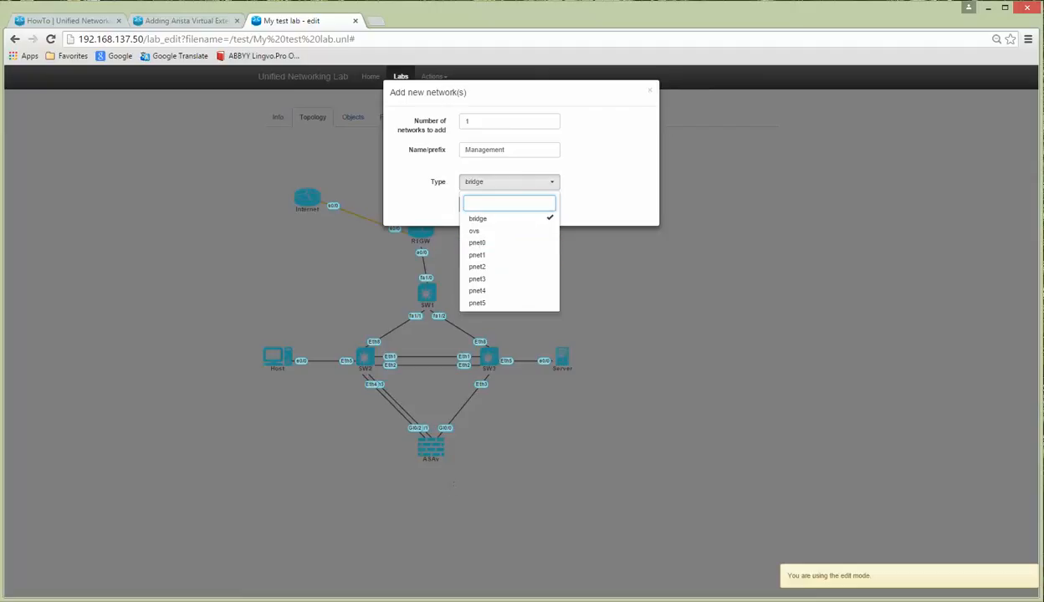
click(465, 592)
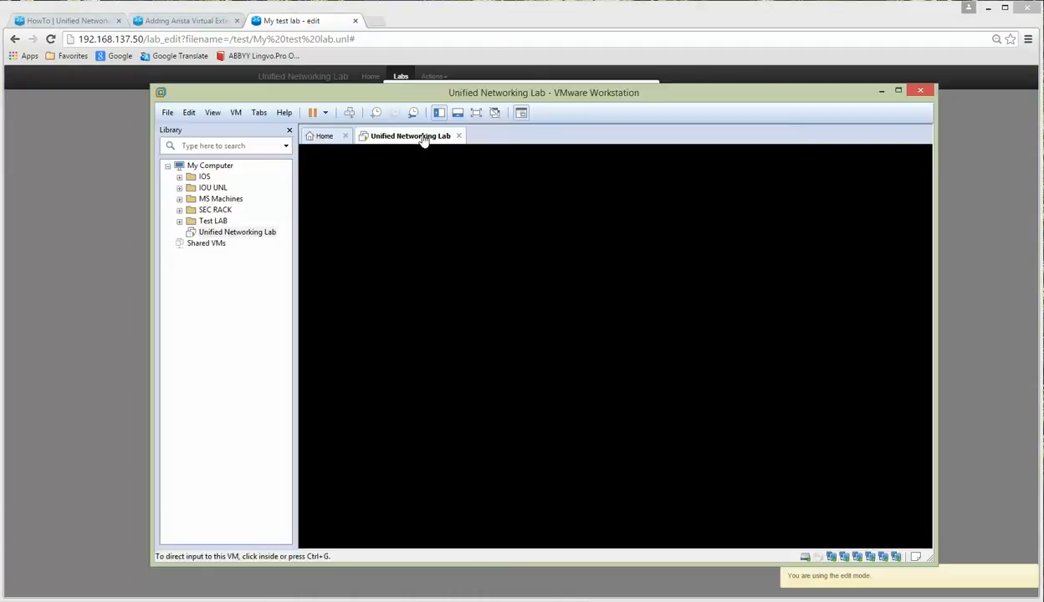
Step: Open the lab VM's settings and review which networks adapters 1 through 6 use
right_click(424, 139)
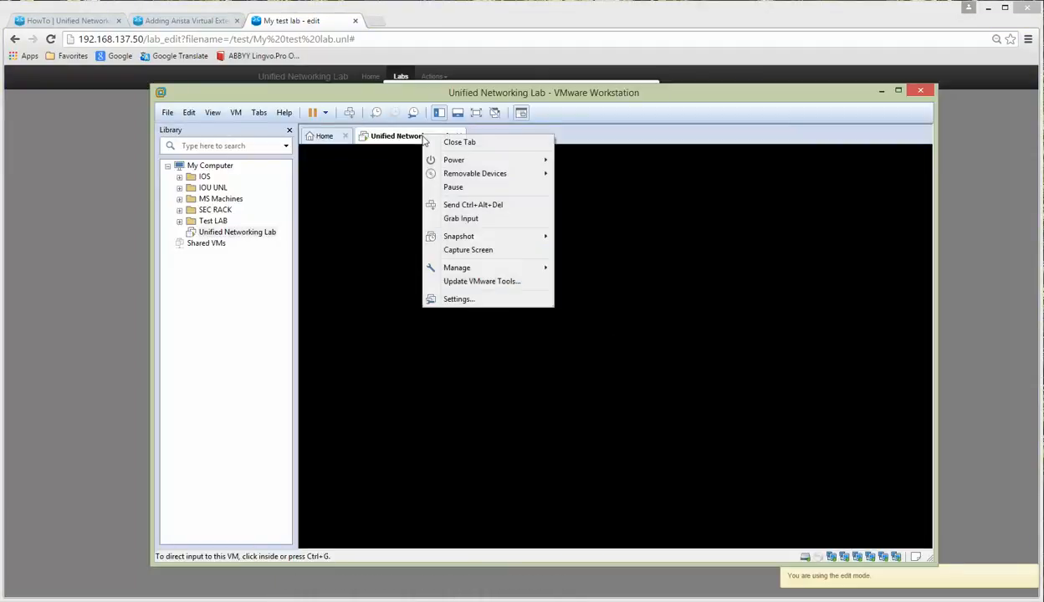
click(454, 301)
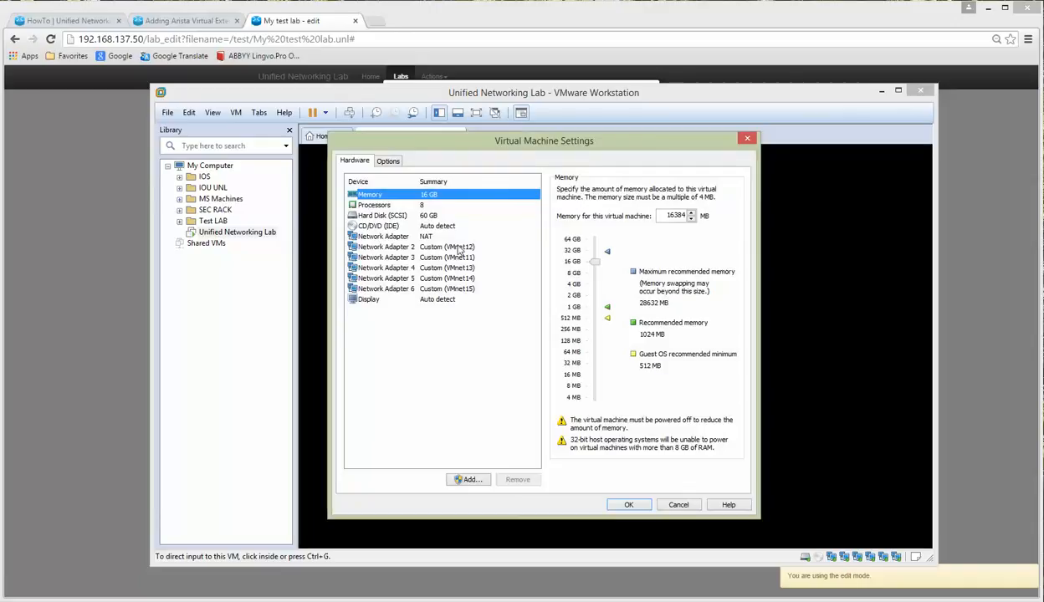
click(426, 237)
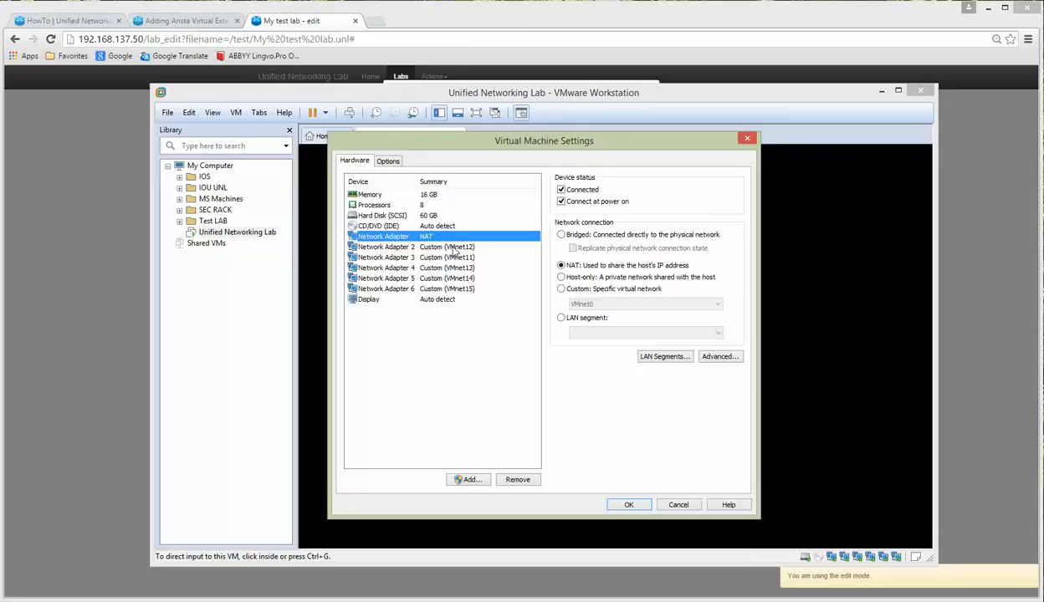
click(454, 248)
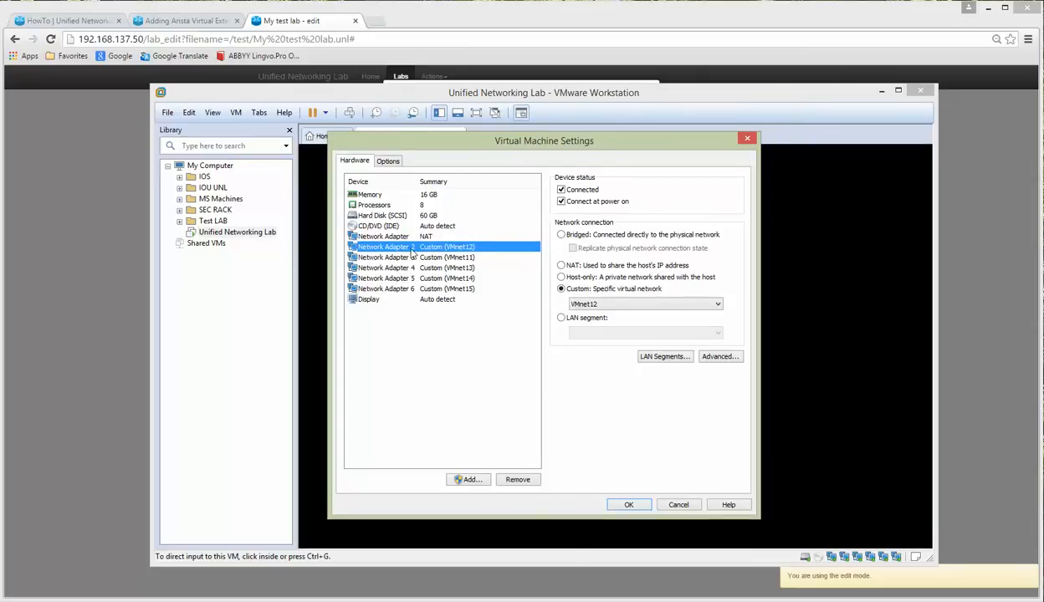
click(411, 259)
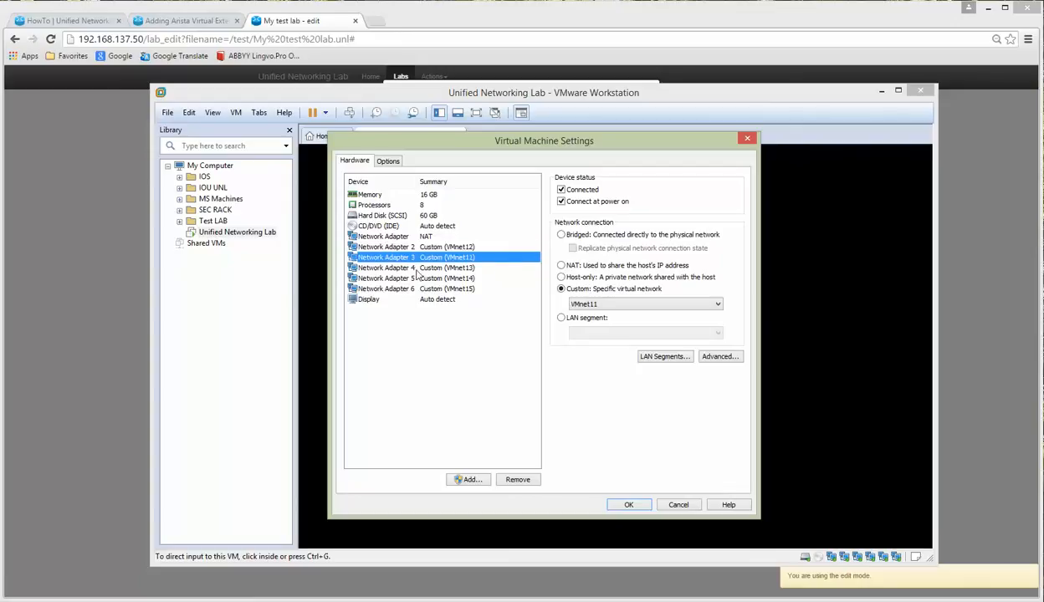
click(410, 268)
click(409, 278)
click(410, 289)
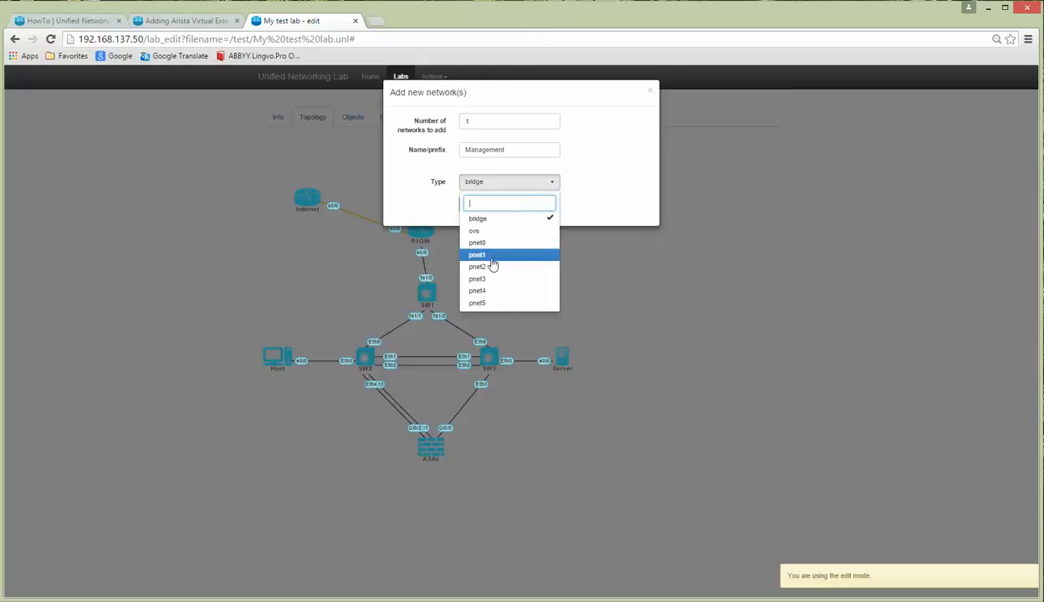
mouse_move(455, 585)
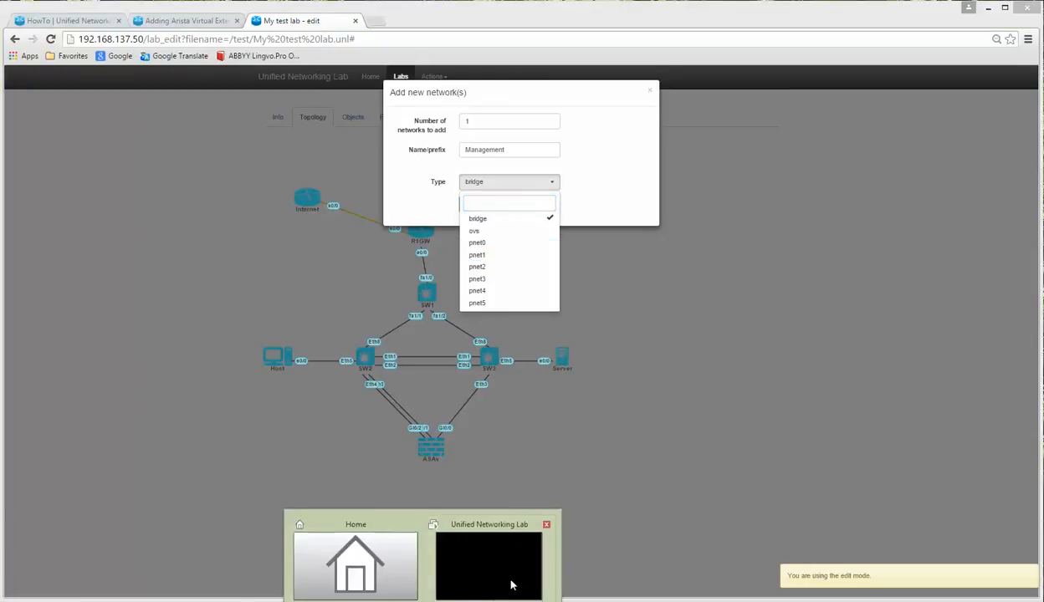
click(514, 576)
click(464, 246)
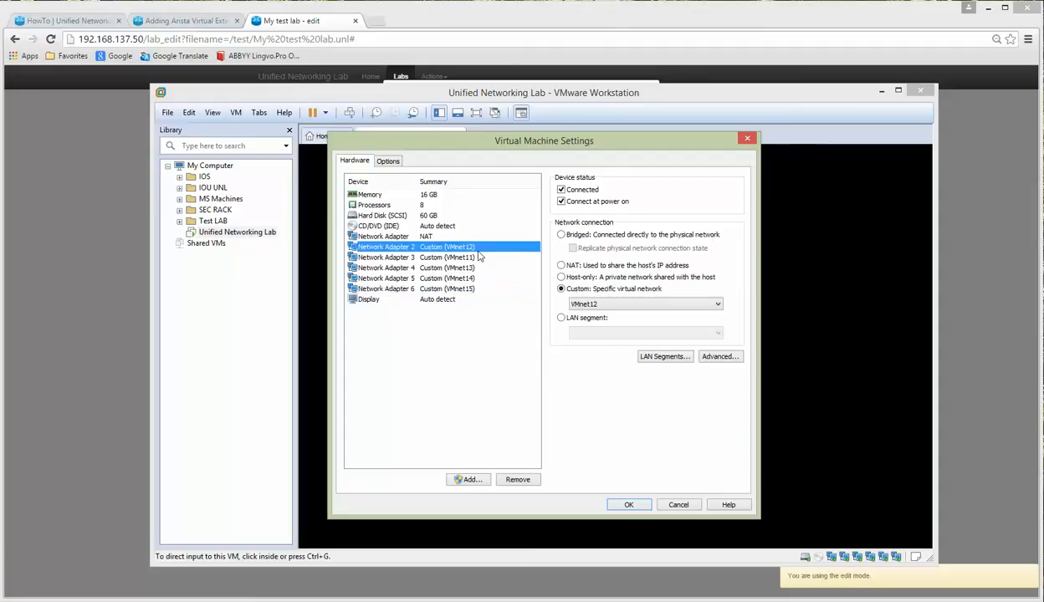
click(469, 258)
click(467, 267)
click(466, 278)
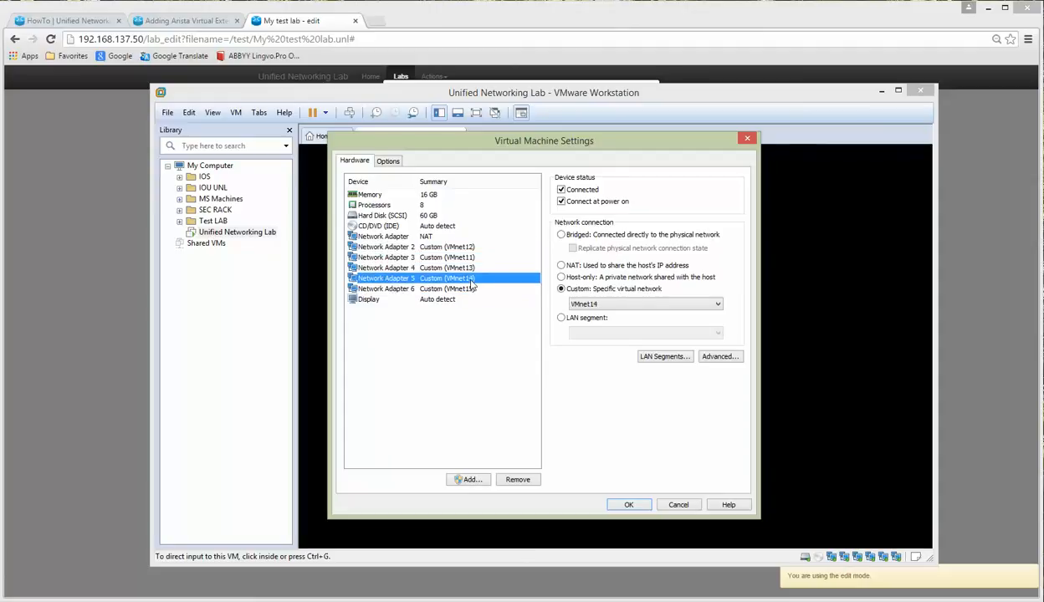
click(468, 289)
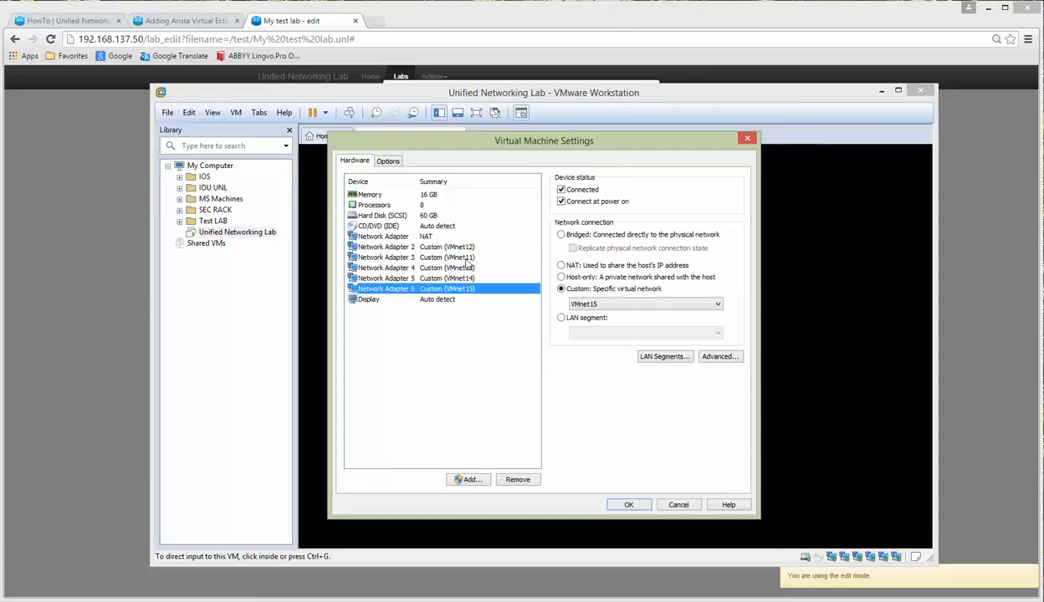
click(465, 256)
Step: Switch Network Adapter 2 to Custom VMnet11 and Adapter 3 to VMnet12, and save with OK
click(465, 247)
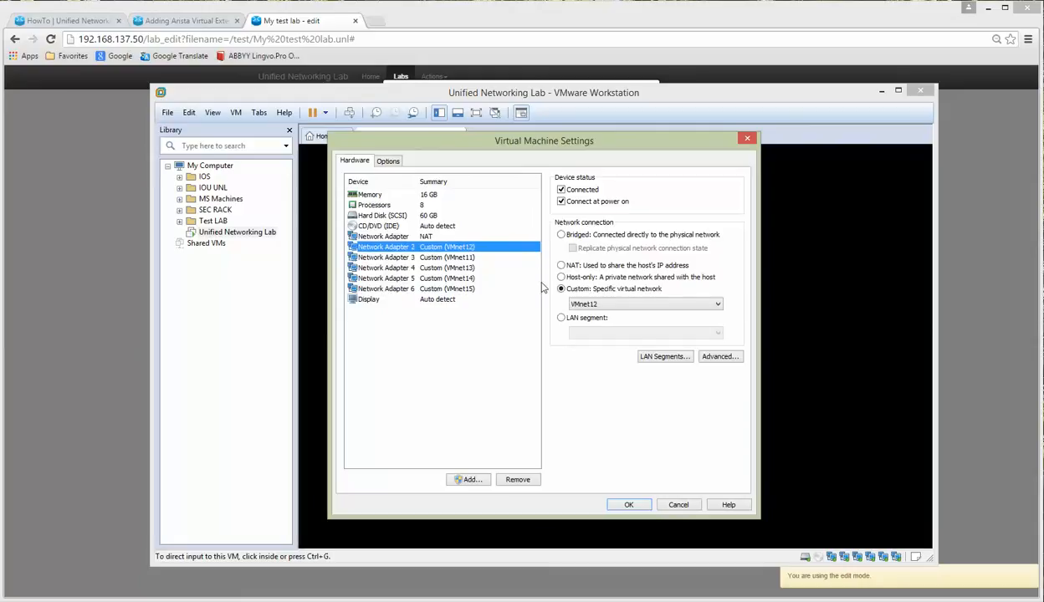
click(620, 305)
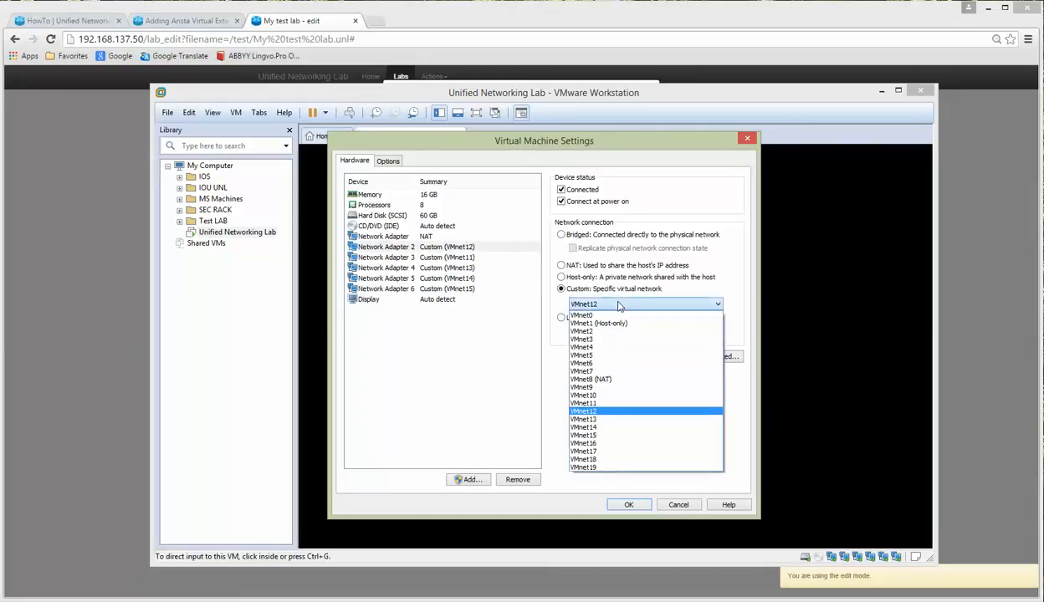
click(586, 402)
click(467, 257)
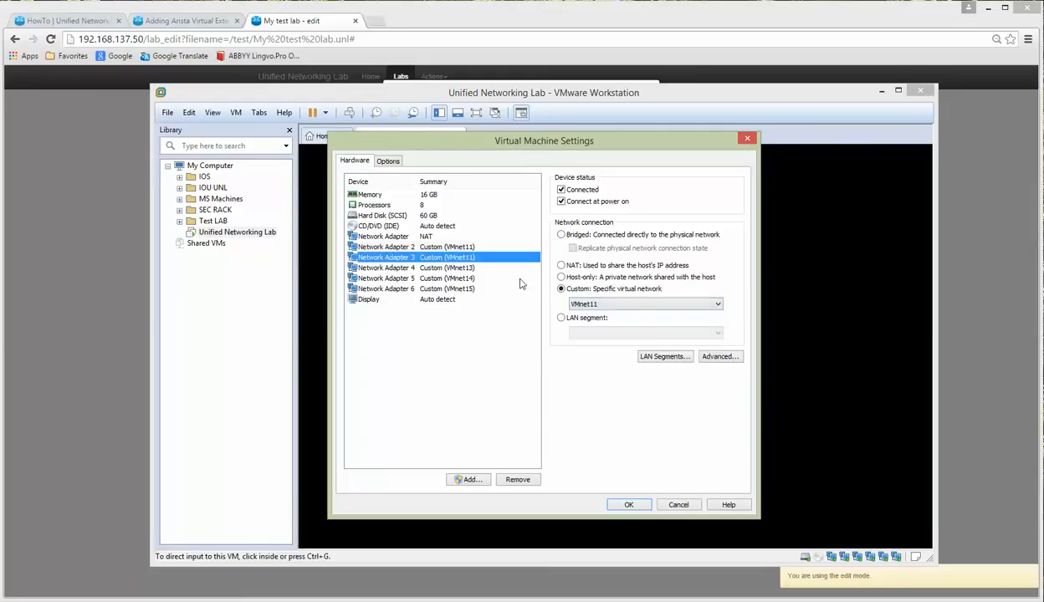
click(608, 305)
click(603, 411)
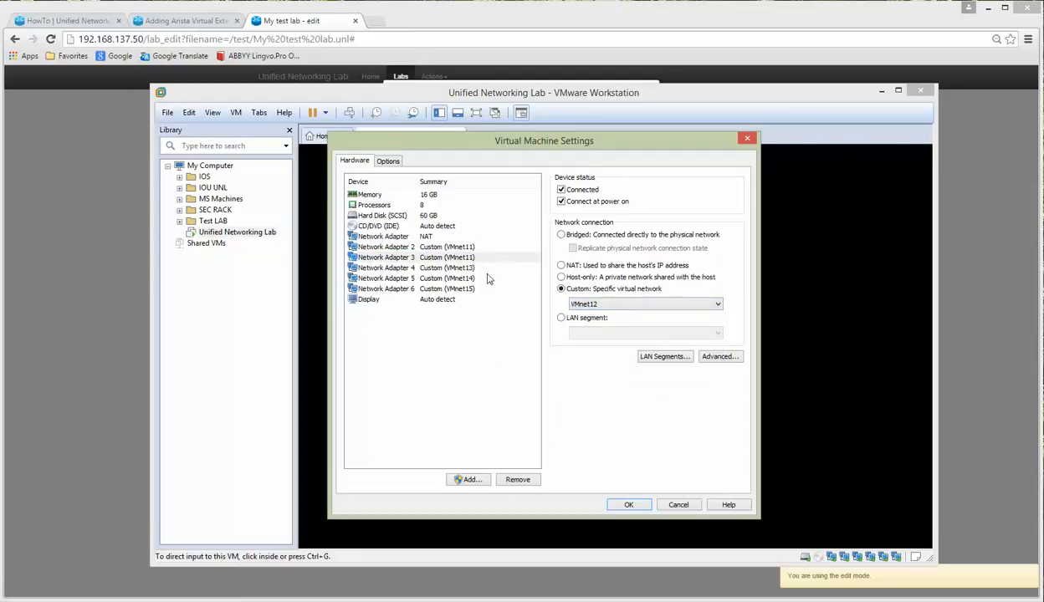
click(460, 246)
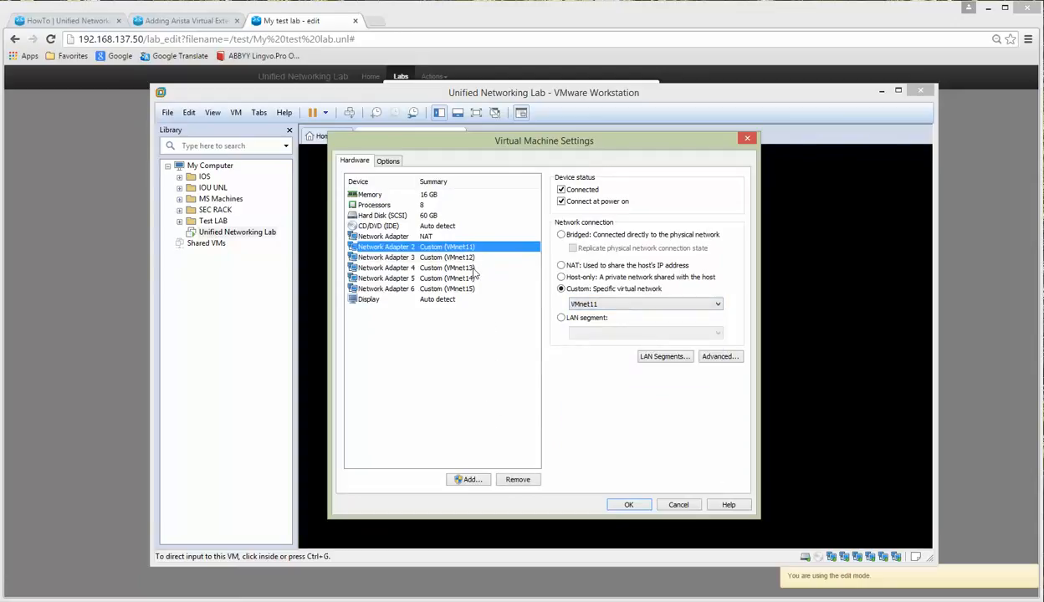
click(627, 506)
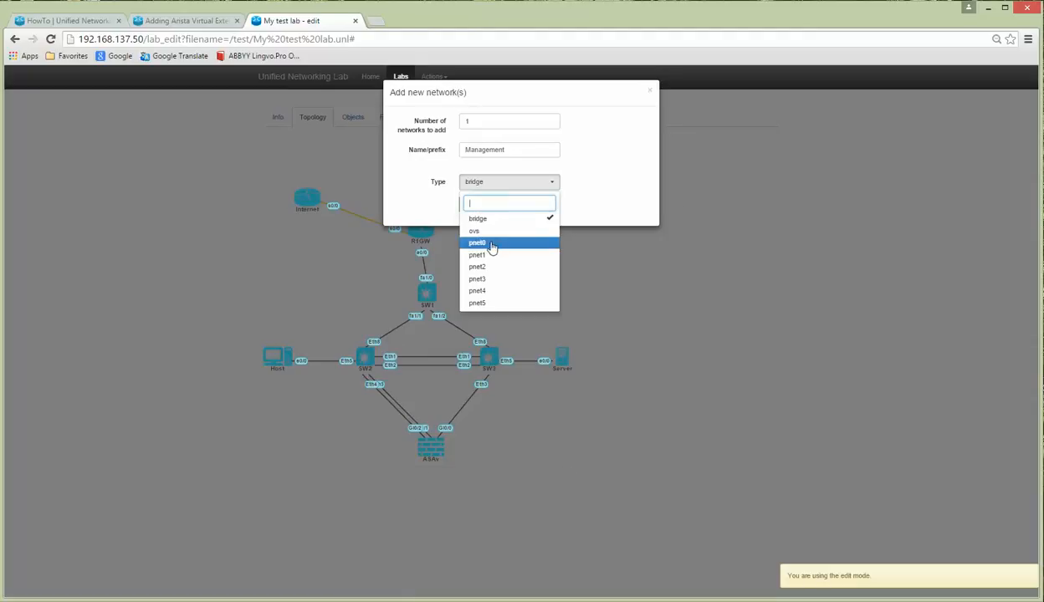
Step: Set the Management network's type to pnet0 and add it to the lab
click(491, 243)
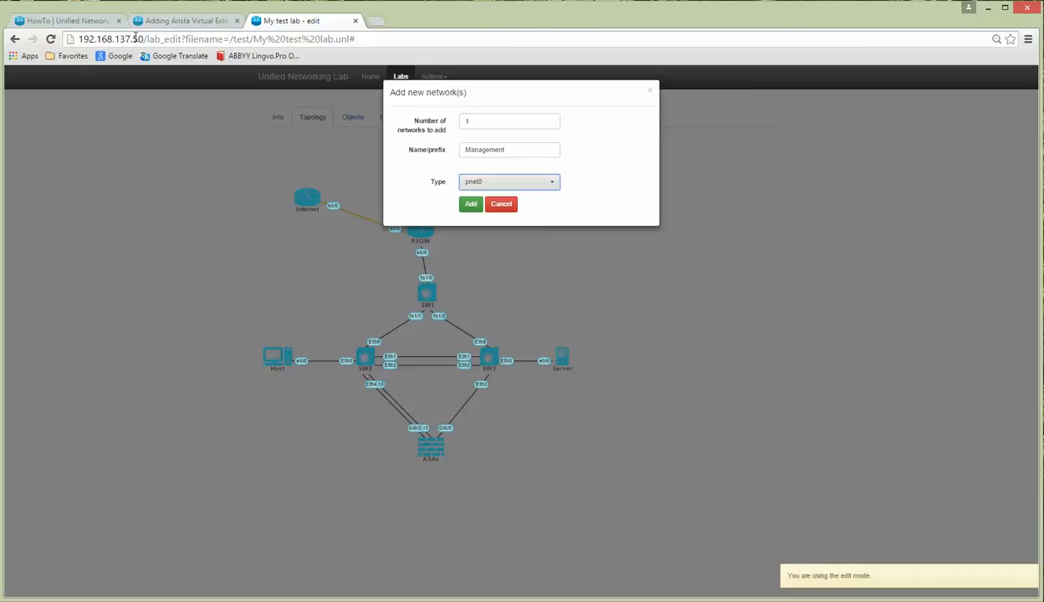
click(471, 206)
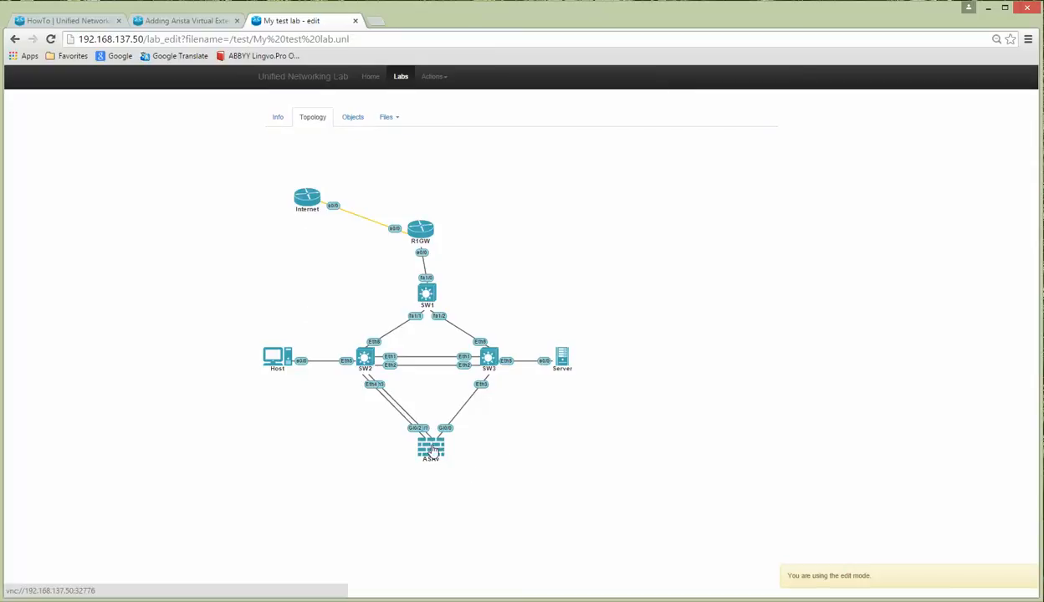
Step: Connect the ASAv's Mgmt0/0 interface to the Management network
right_click(431, 450)
click(451, 462)
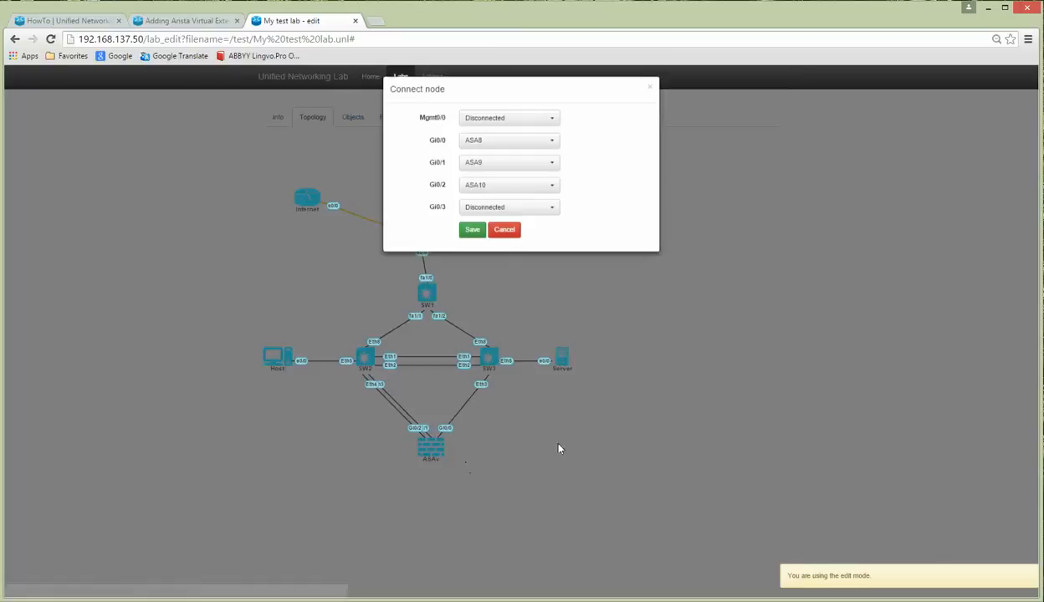
click(487, 125)
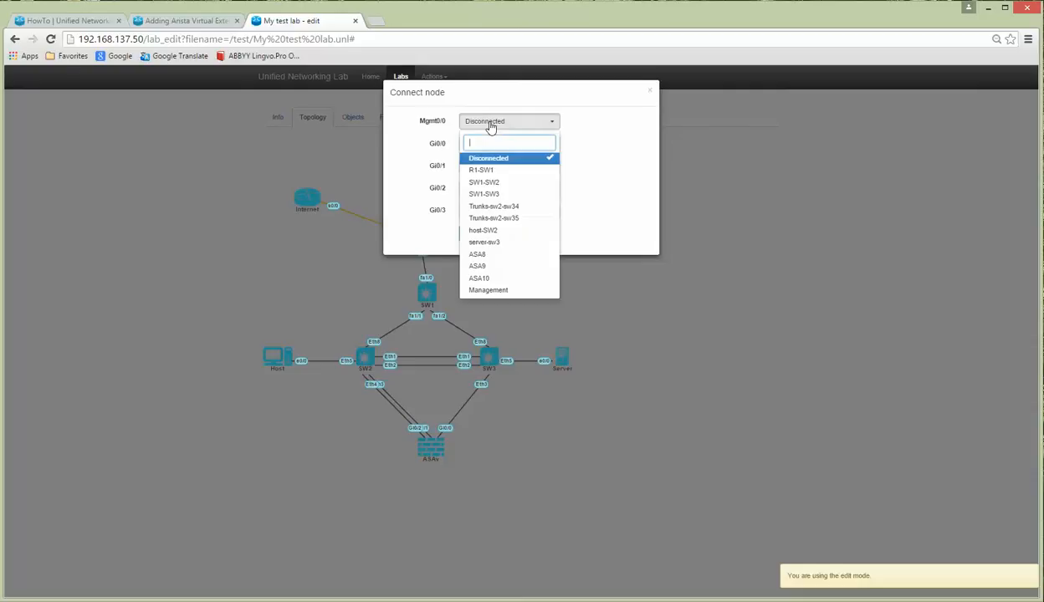
click(492, 289)
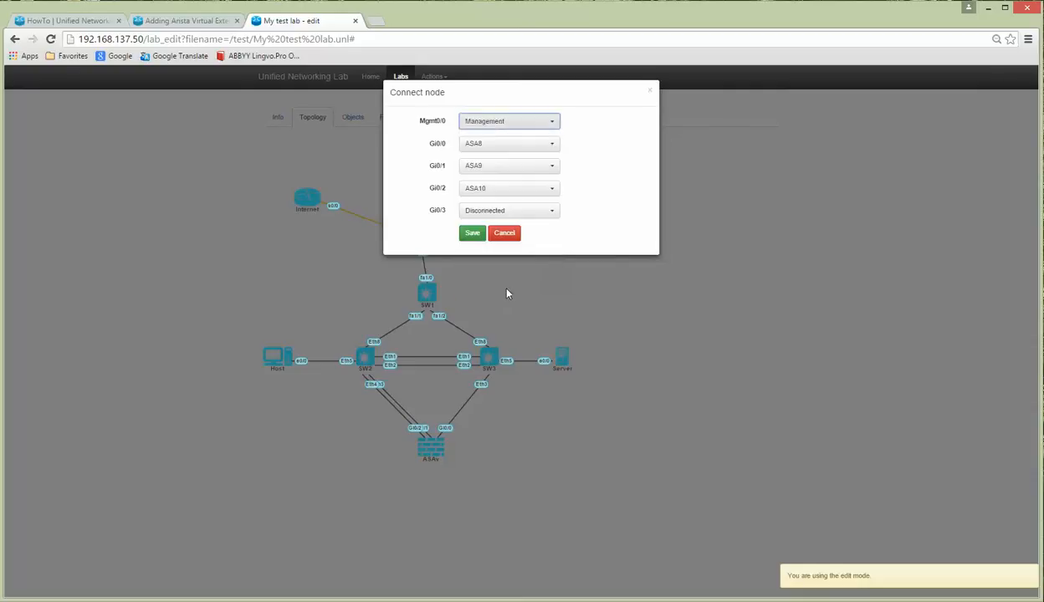
click(472, 234)
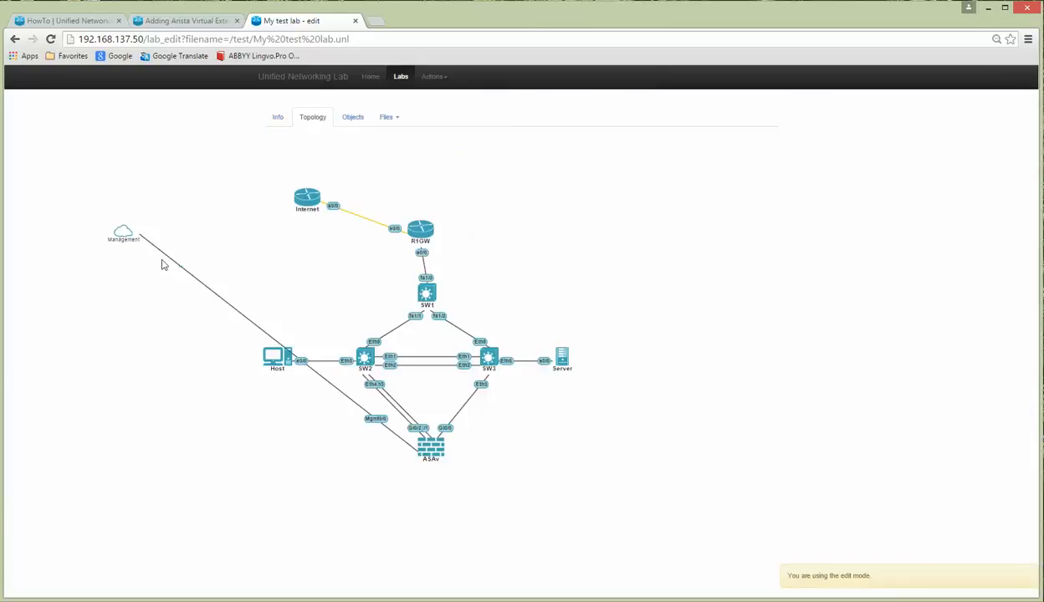
Step: Move the Management cloud to the right of the ASAv and exit the lab's edit mode
drag(124, 240, 520, 435)
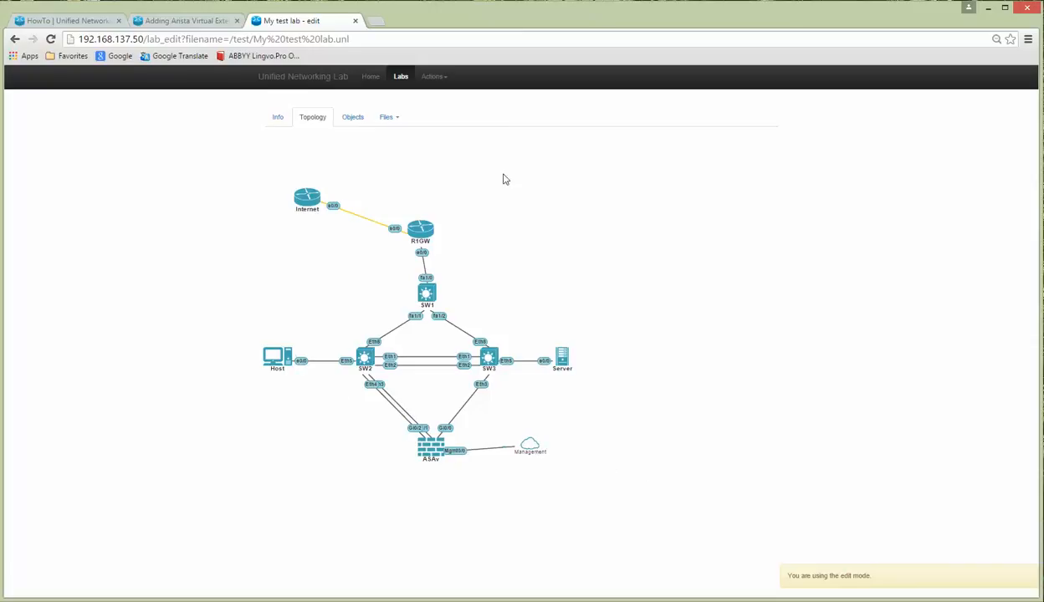
click(439, 81)
click(452, 98)
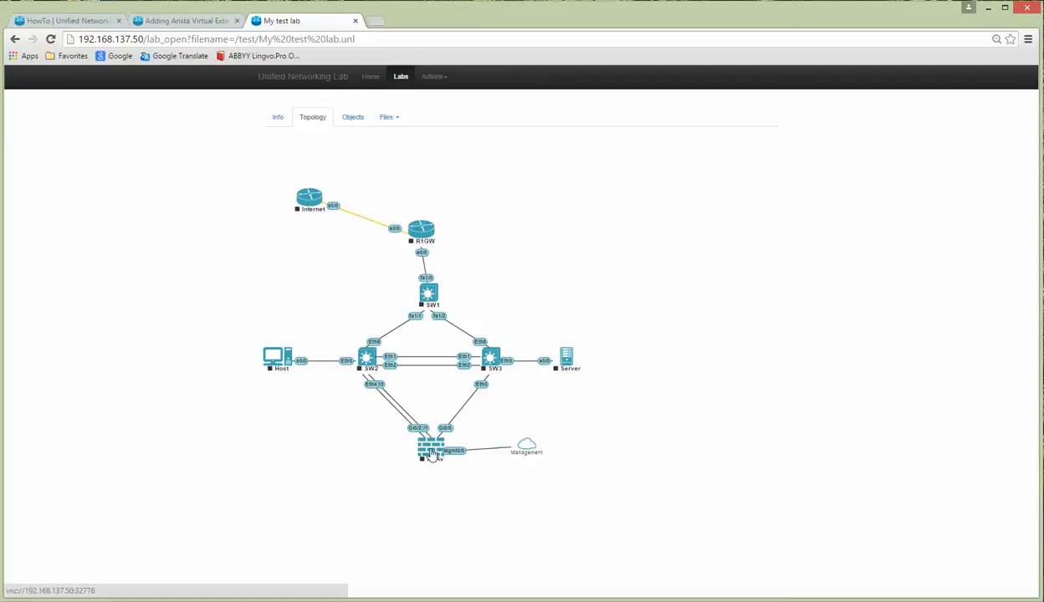
Step: Start the ASAv node and boot the default asa932-200-smp-k8.bin image from its console
right_click(432, 456)
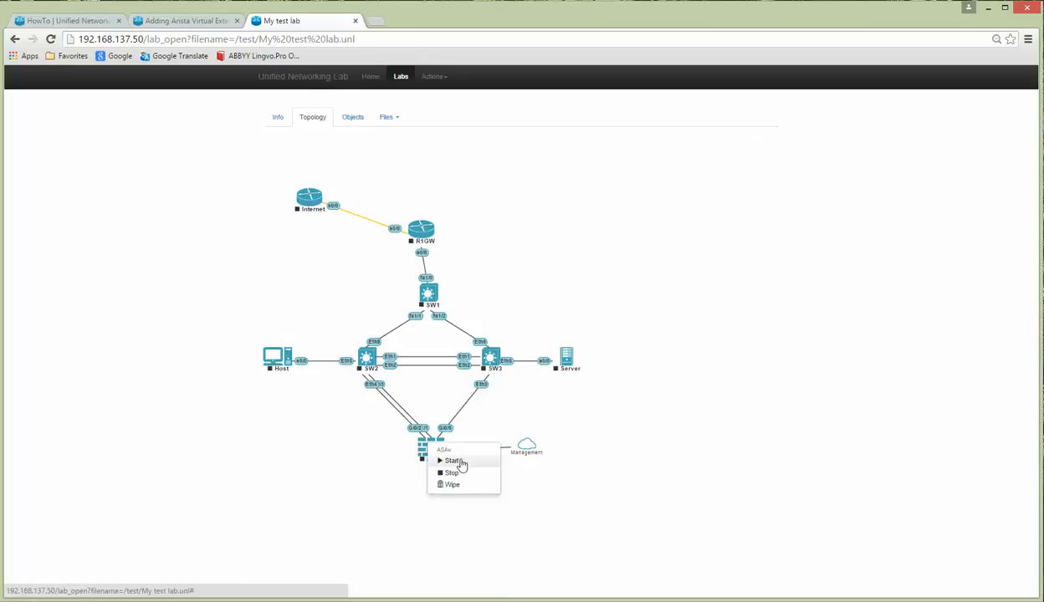
click(459, 463)
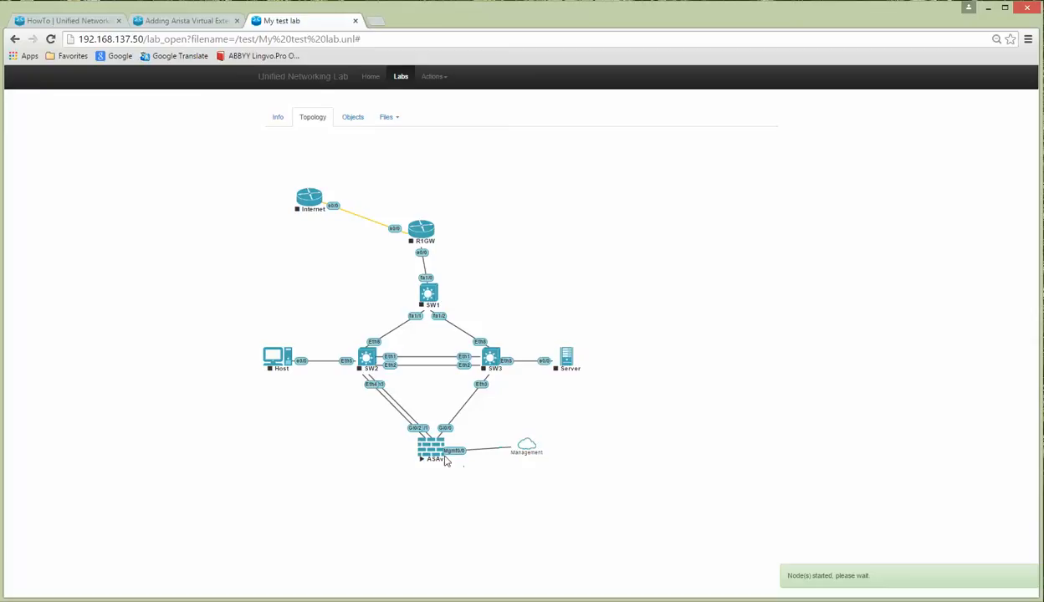
click(424, 441)
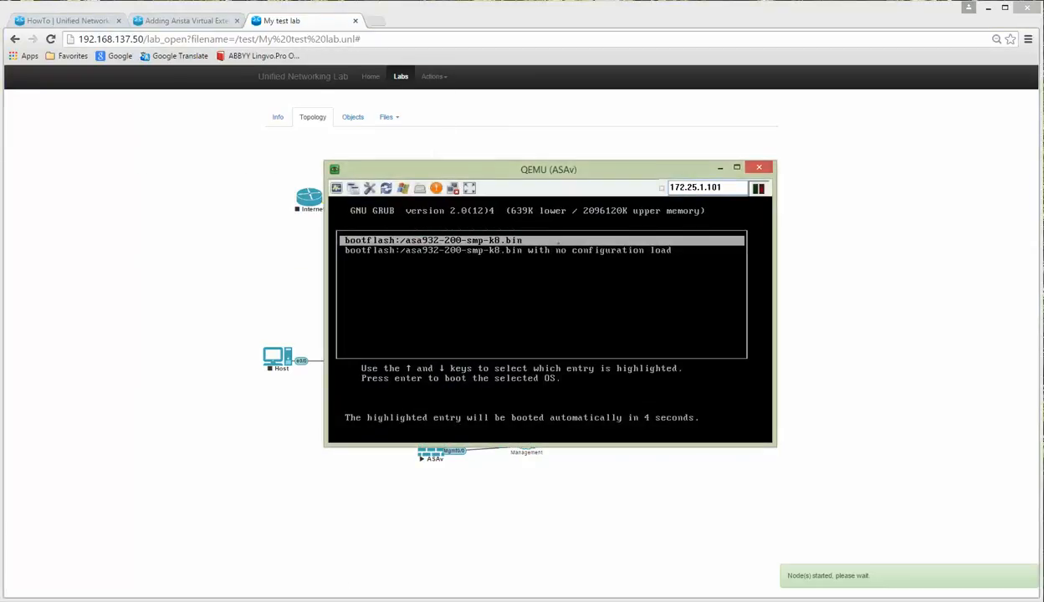
key(Return)
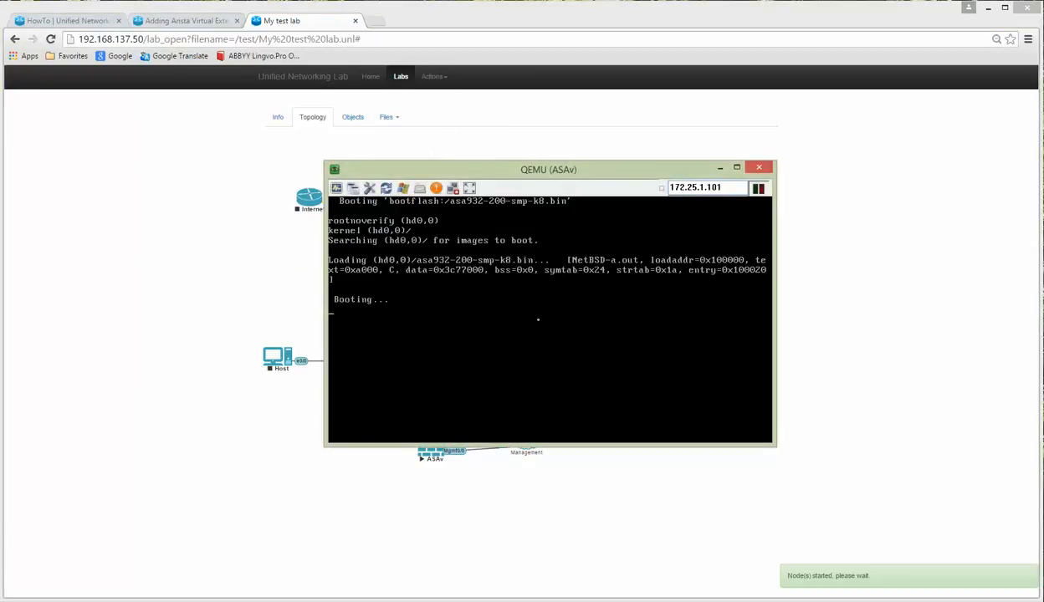
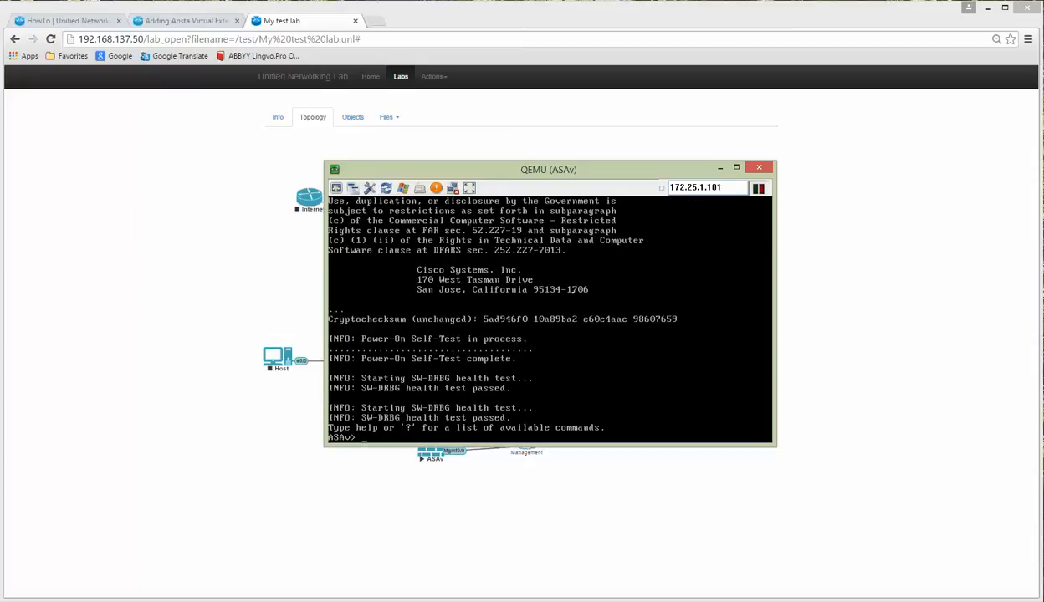
Step: Enter privileged mode with the blank enable password and list the flash contents
key(Return)
key(Return)
key(Return)
key(Return)
text(en)
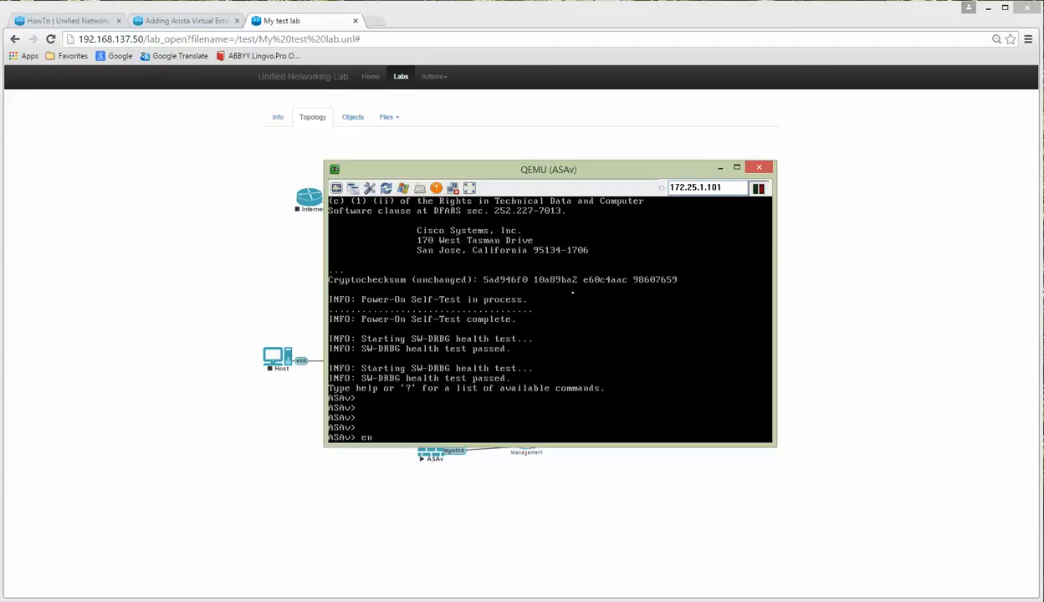
key(Return)
key(Return)
text(sh f)
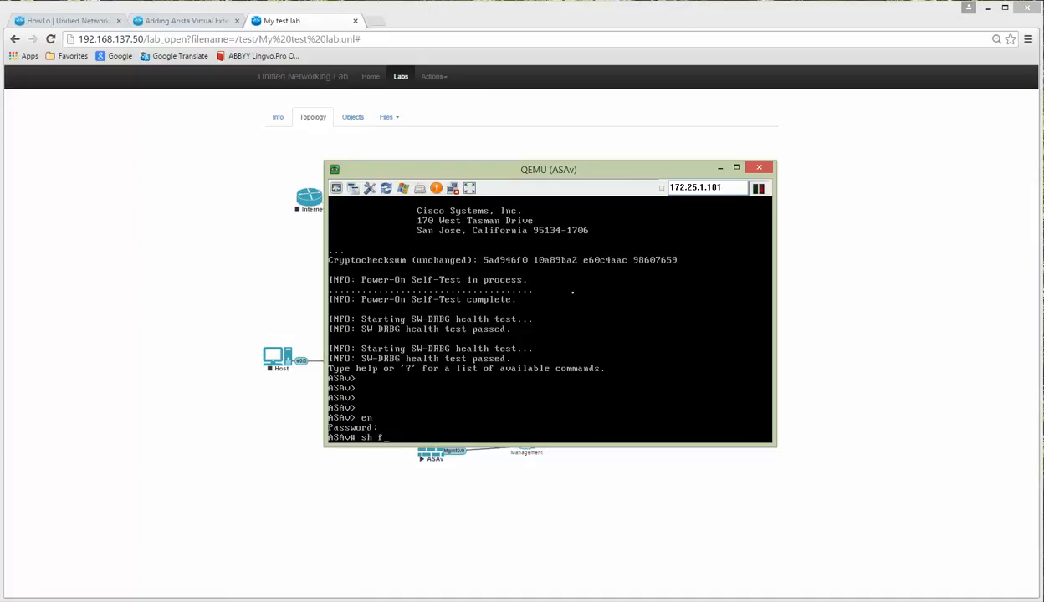
text(lash)
key(Return)
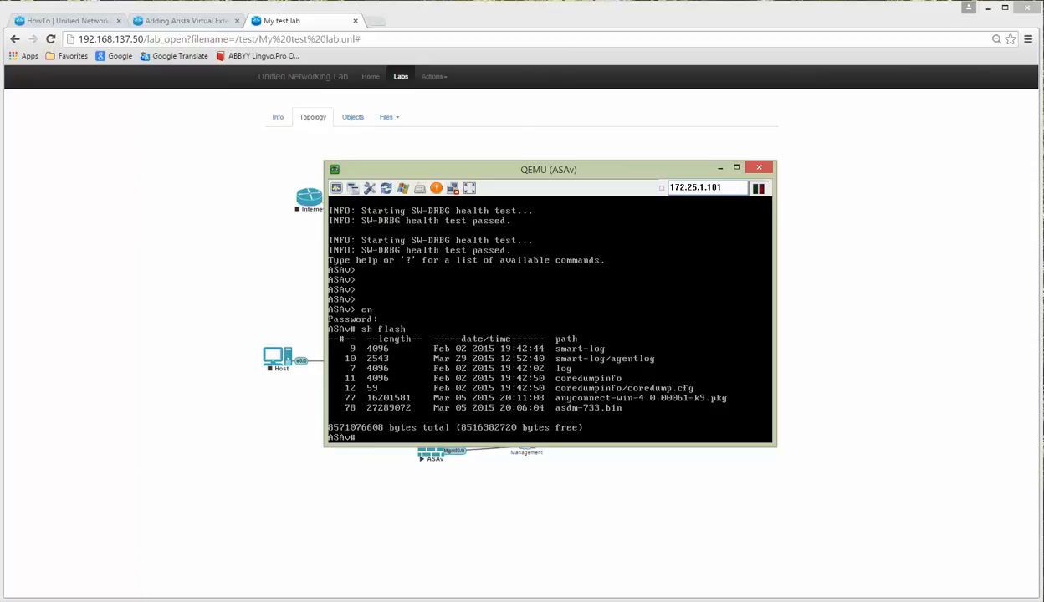
Step: Show the configured ASDM image asdm-733.bin and the interface IP brief table
text(sh asdm imag)
key(Tab)
key(Return)
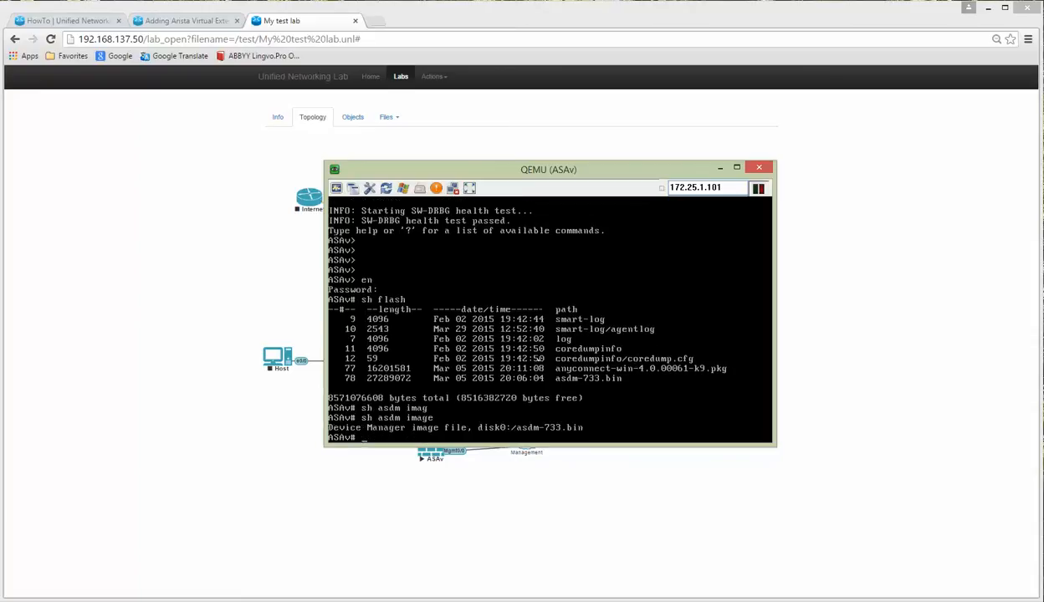
key(Return)
key(Return)
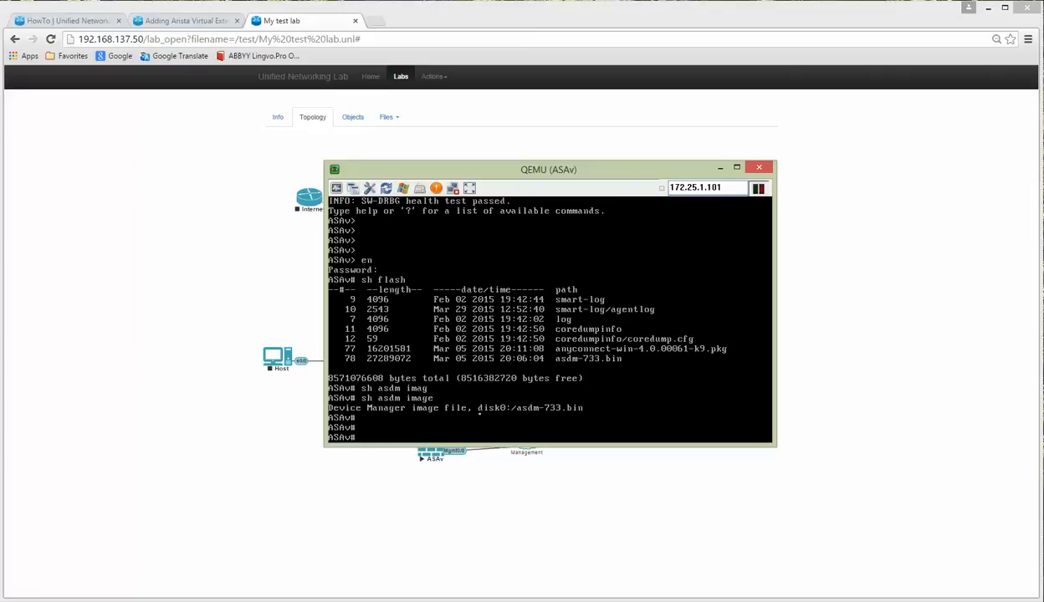
text(sh i)
key(Return)
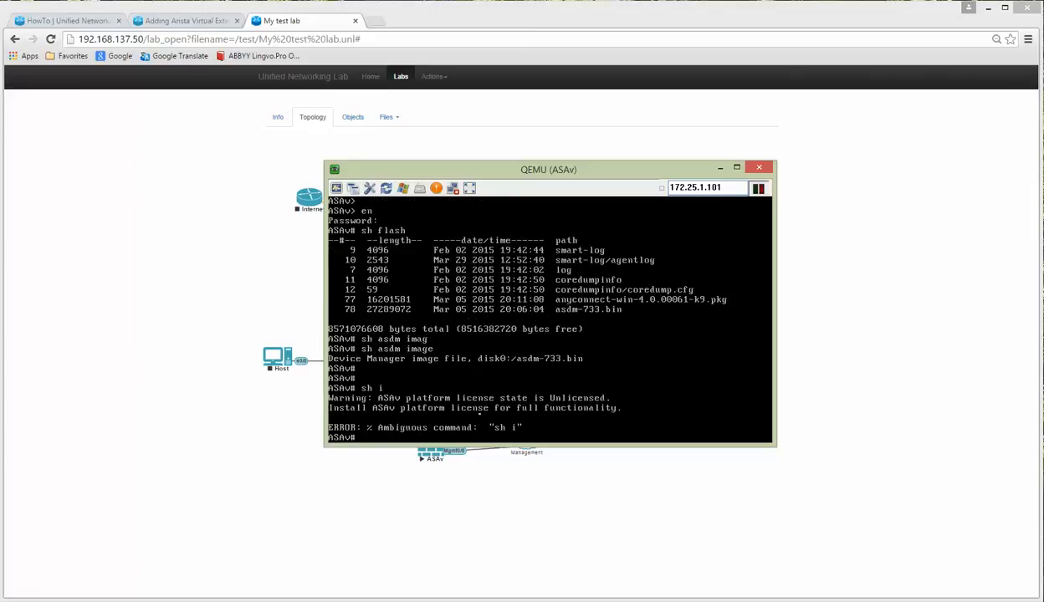
text(sh int ip brief)
key(Return)
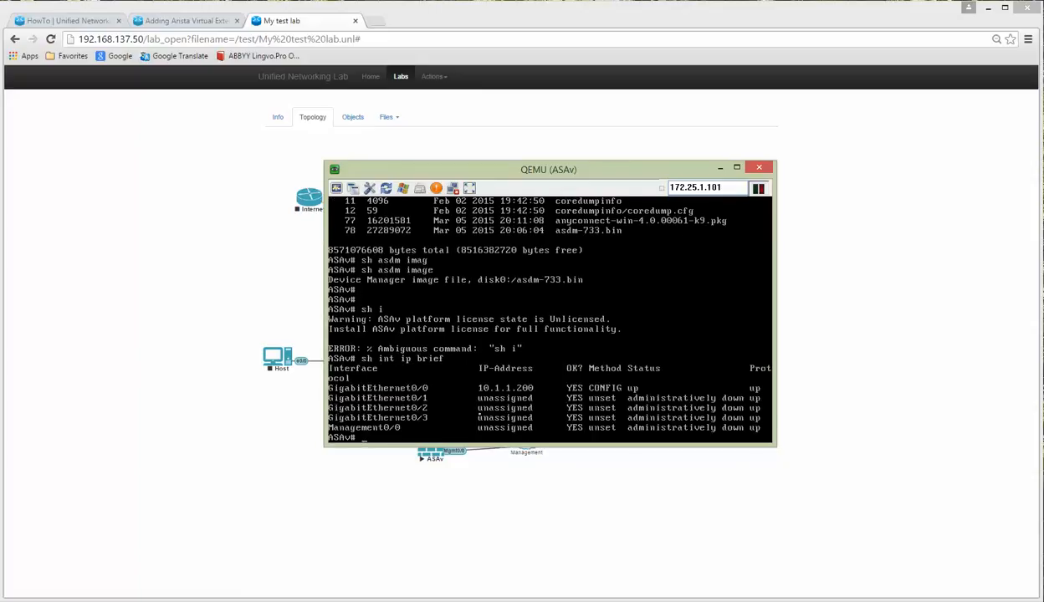
key(Return)
key(Return)
key(Return)
Step: Assign 192.168.137.60 255.255.255.0 to Management0/0 from global configuration mode
text(conf t)
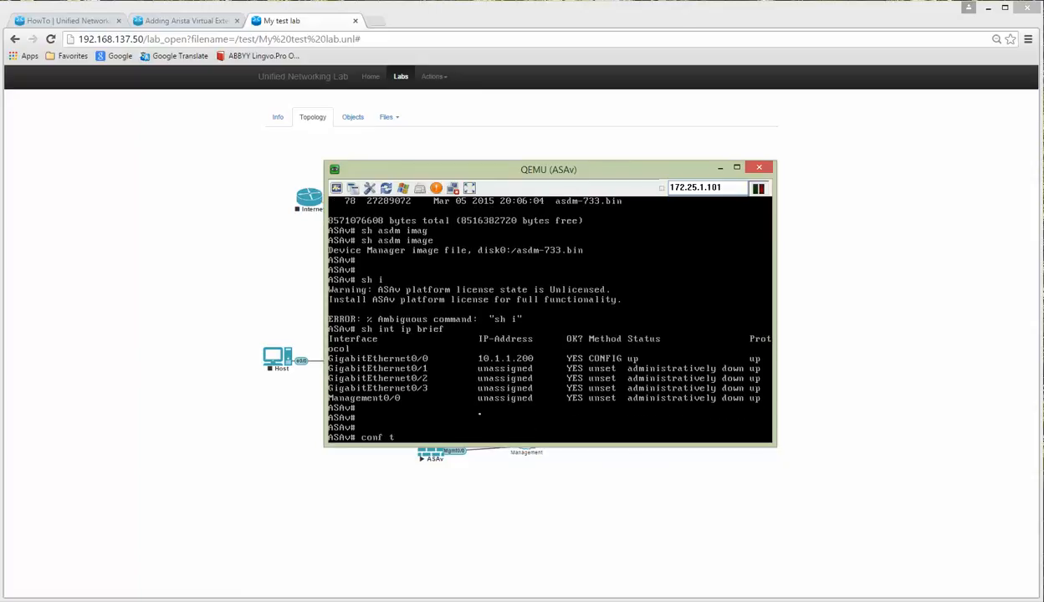
key(Return)
text(int )
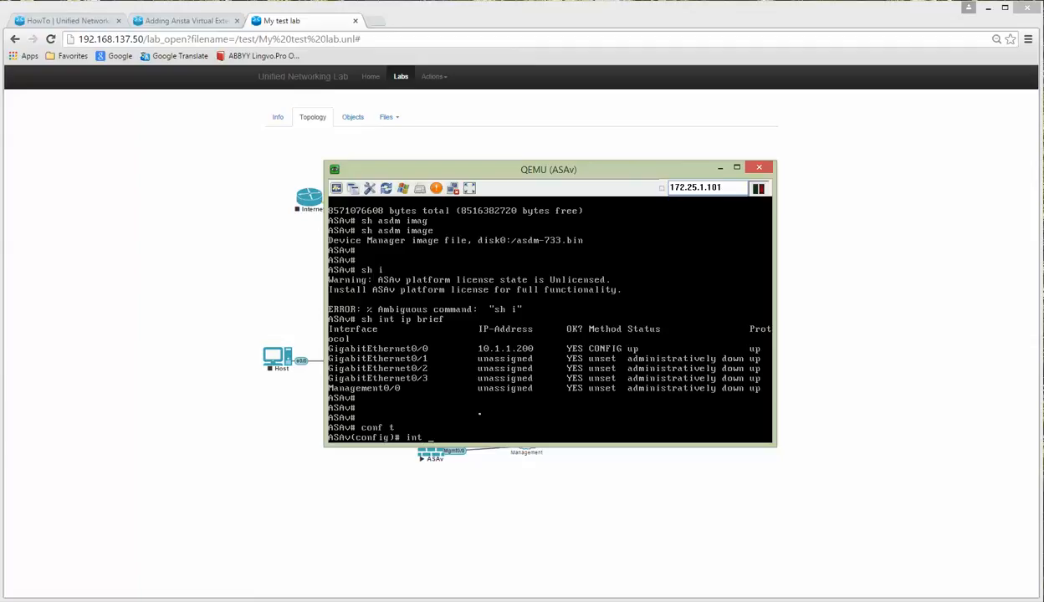
text(man 0/0)
key(Return)
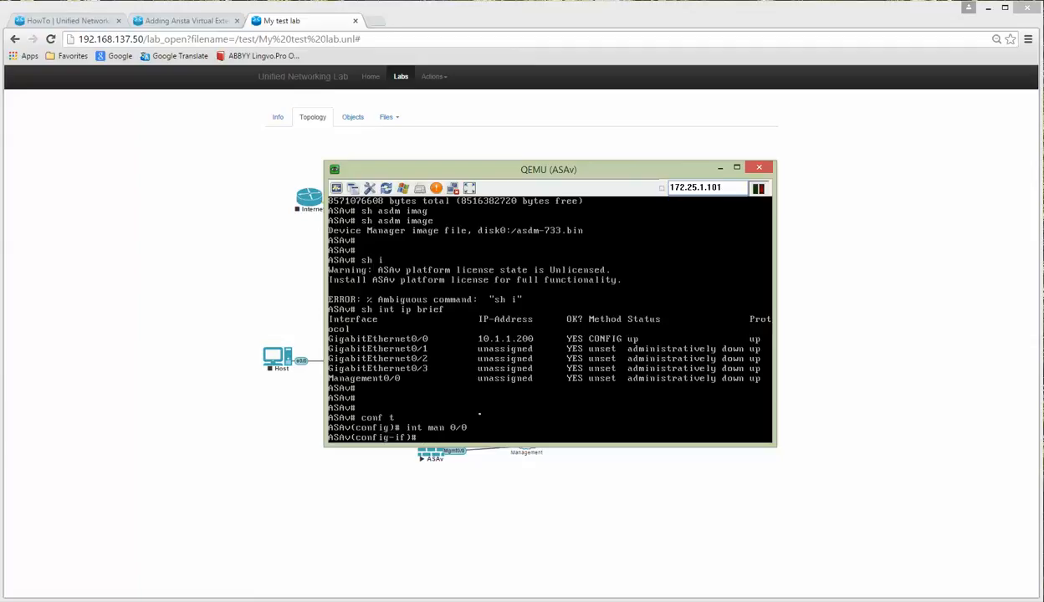
text(ip add)
key(Tab)
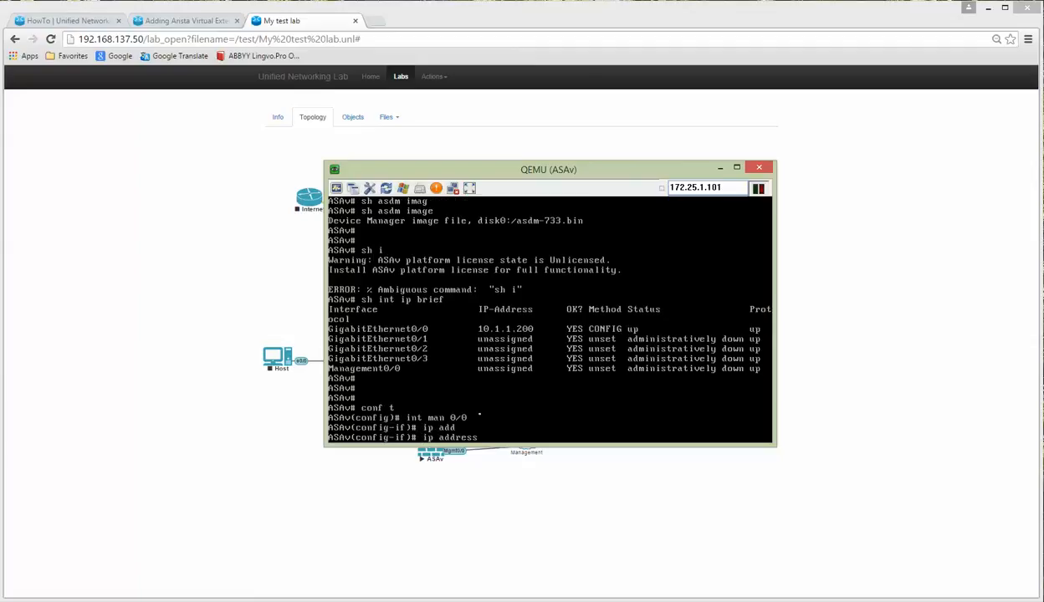
text(192.168.137.60 255.255.255.0)
key(Return)
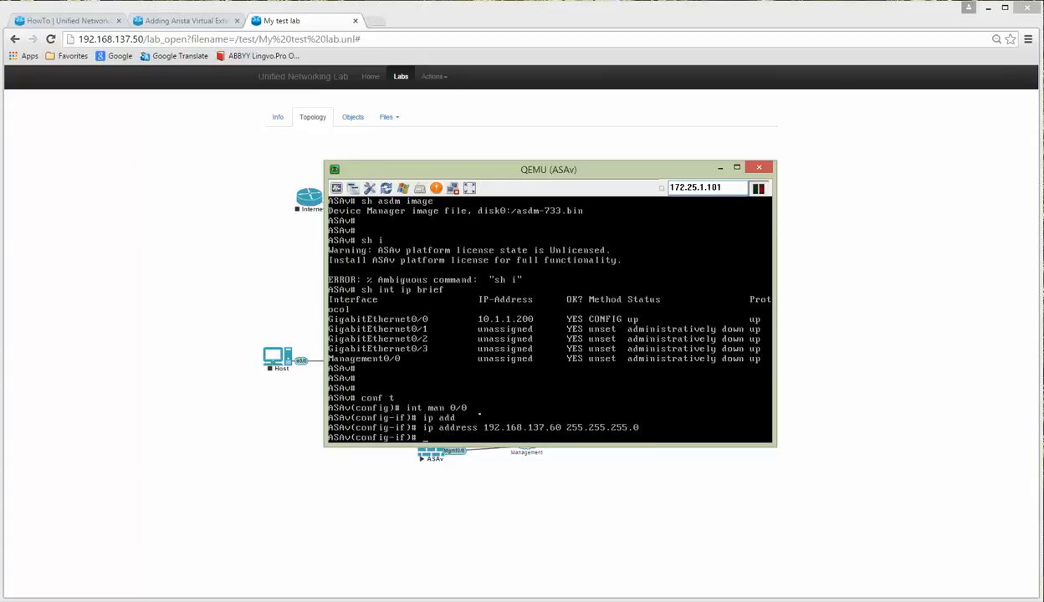
Step: Name the interface mgmnt, give it security level 70, and bring it up
text(nameif mgmnt)
key(Return)
text(sec)
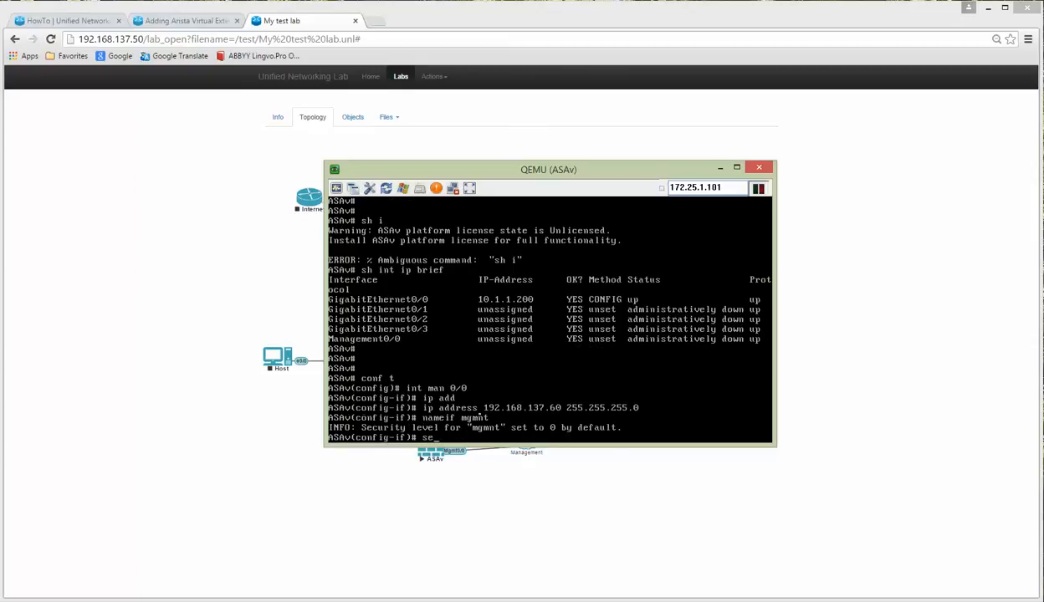
key(Tab)
text(70)
key(Return)
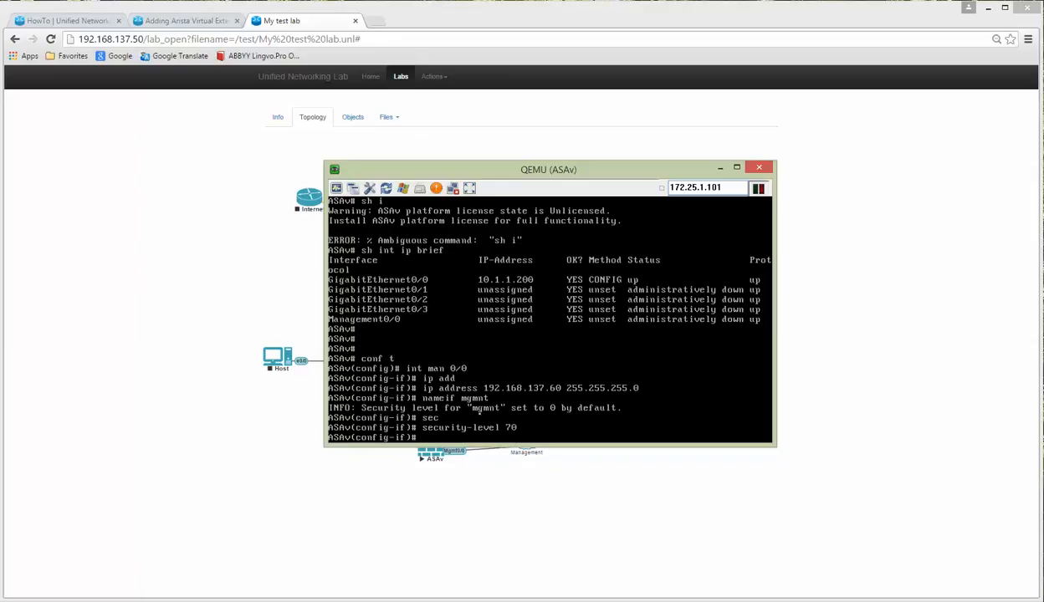
text(no shut)
key(Return)
key(Return)
key(Return)
text(exi)
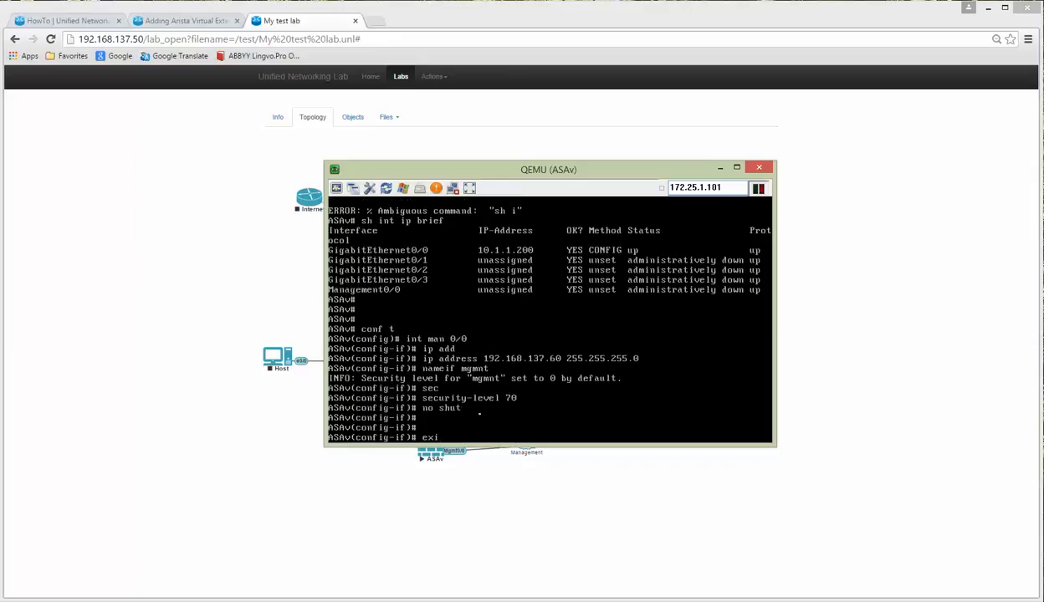
key(Return)
key(Return)
key(Return)
Step: Ping 192.168.137.1 from the ASAv to confirm management connectivity
text(ping )
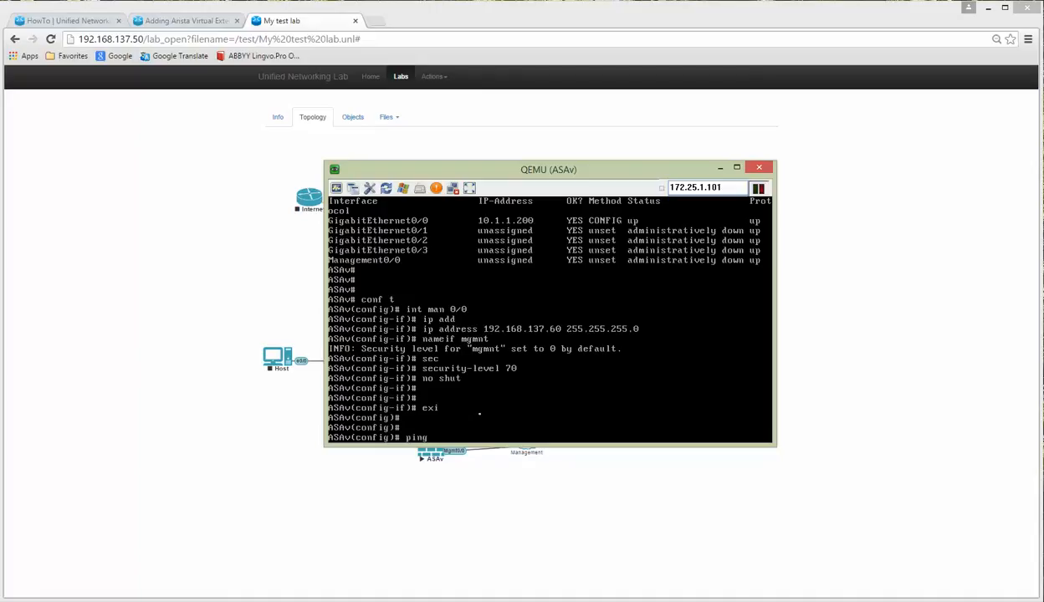
text(192.168)
text(.137.1)
key(Return)
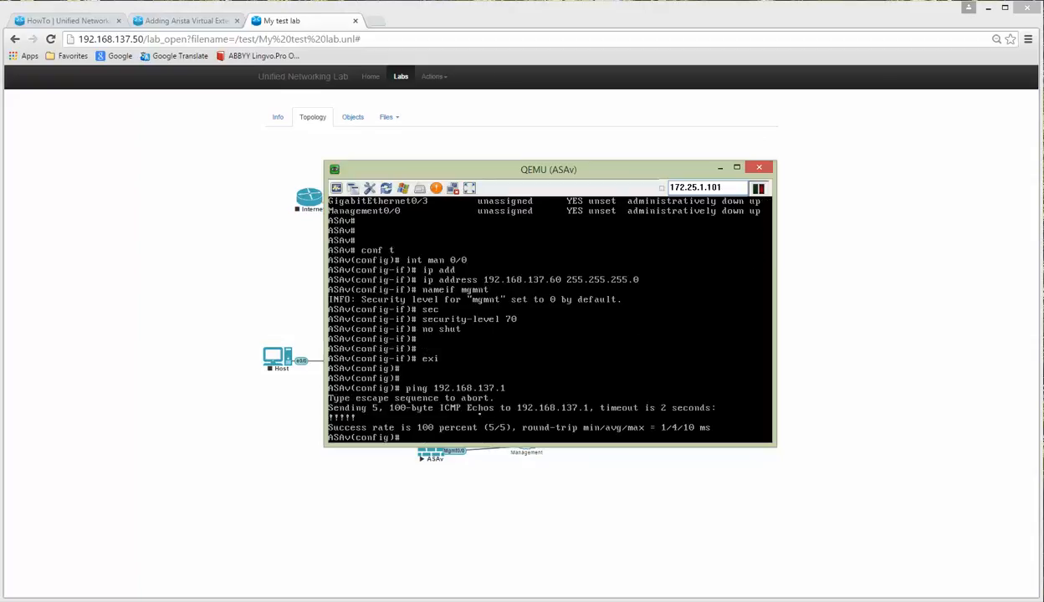
key(Return)
key(Return)
key(Return)
key(Return)
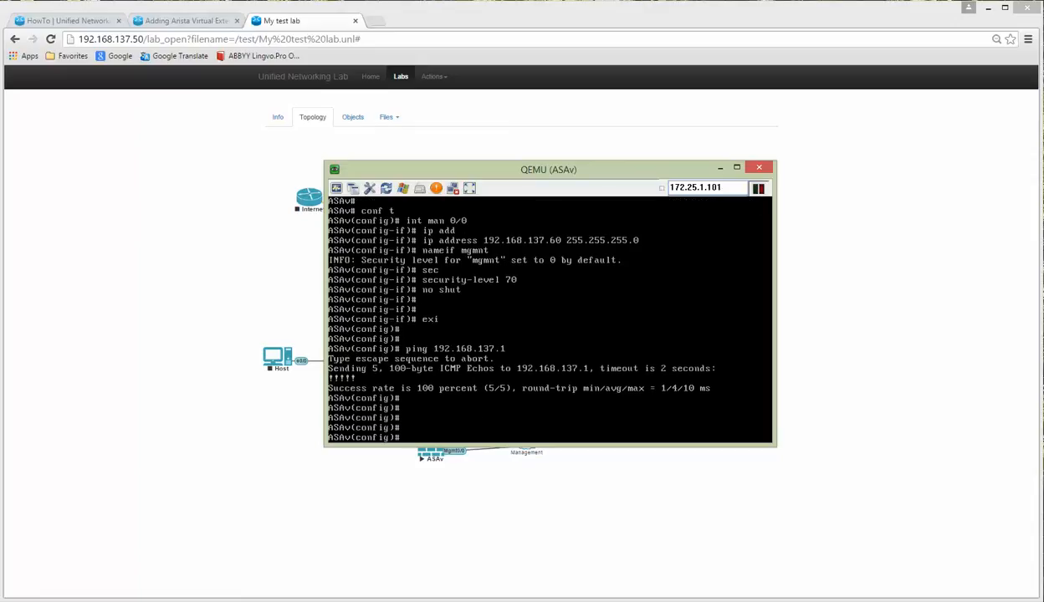
key(super+x)
Step: From an administrator Command Prompt, ping 192.168.137.60 until two replies arrive, then minimize it
click(51, 525)
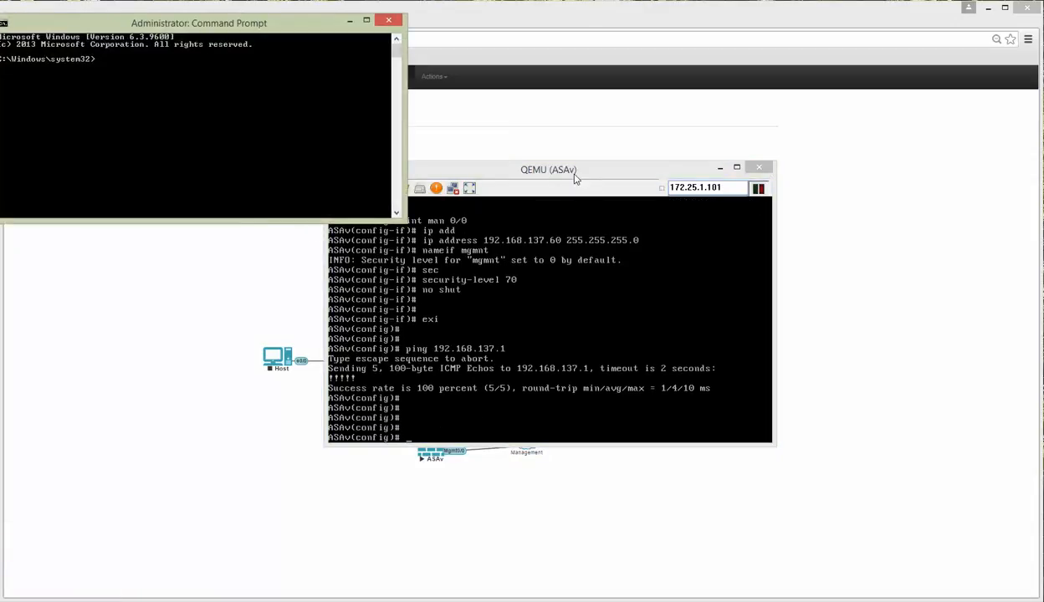
drag(572, 175, 608, 174)
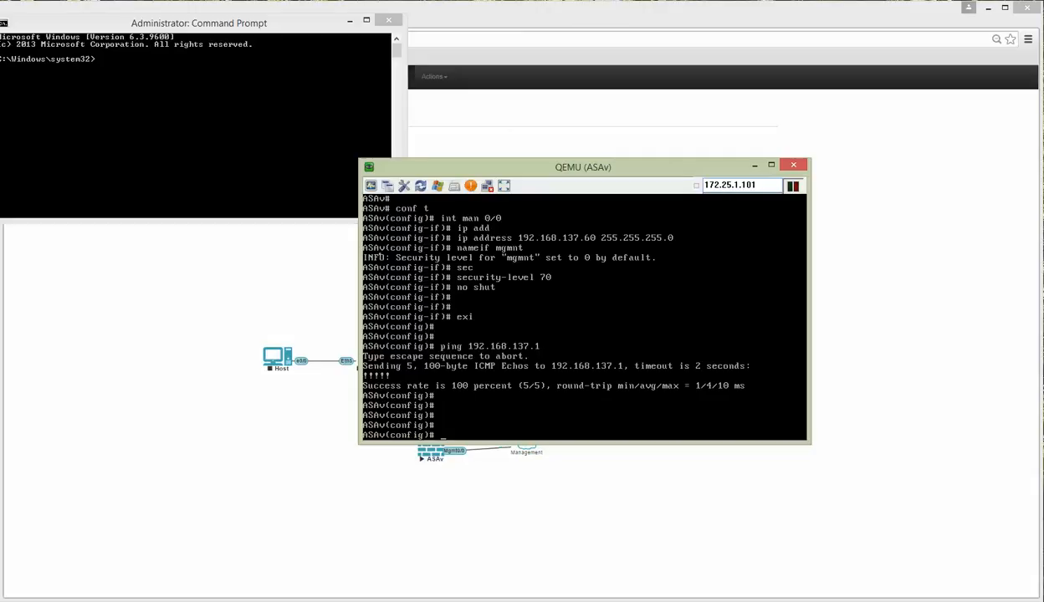
click(255, 115)
text(pi)
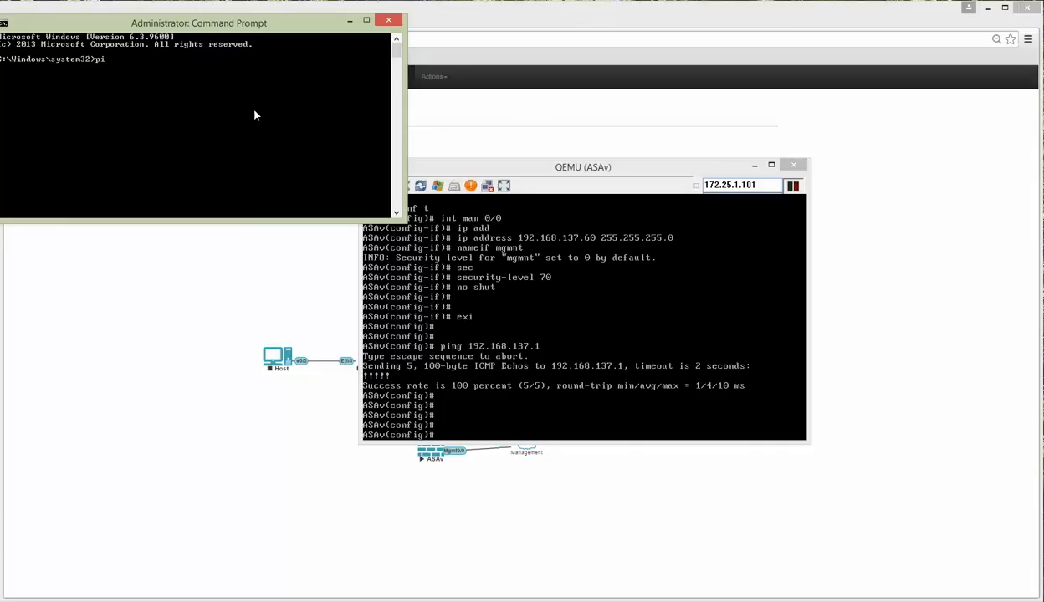
text(ng 192.169.137.60)
key(Return)
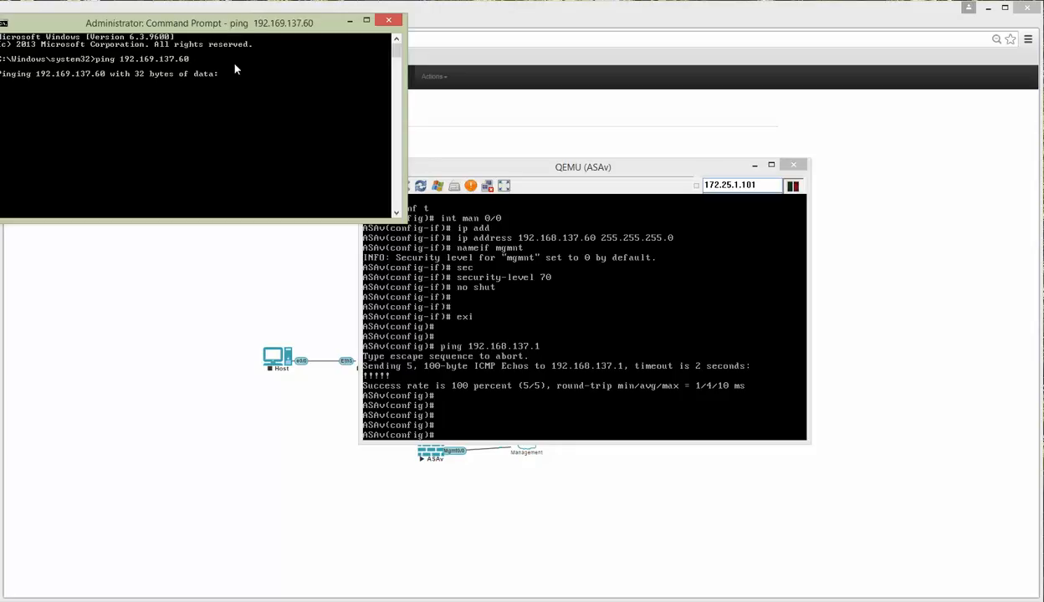
key(ctrl+c)
key(Up)
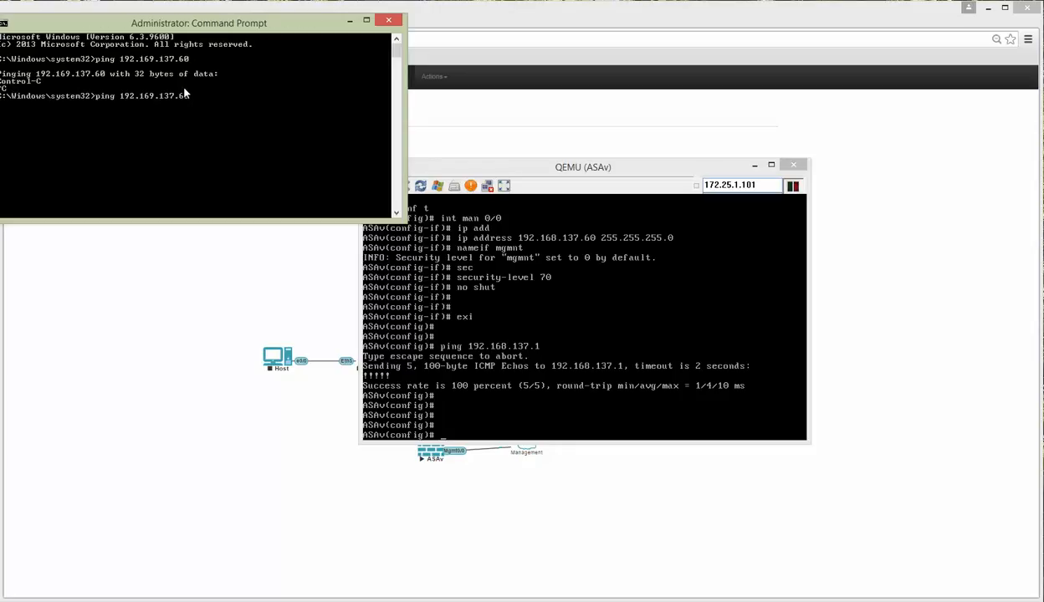
key(BackSpace)
text(8)
key(Return)
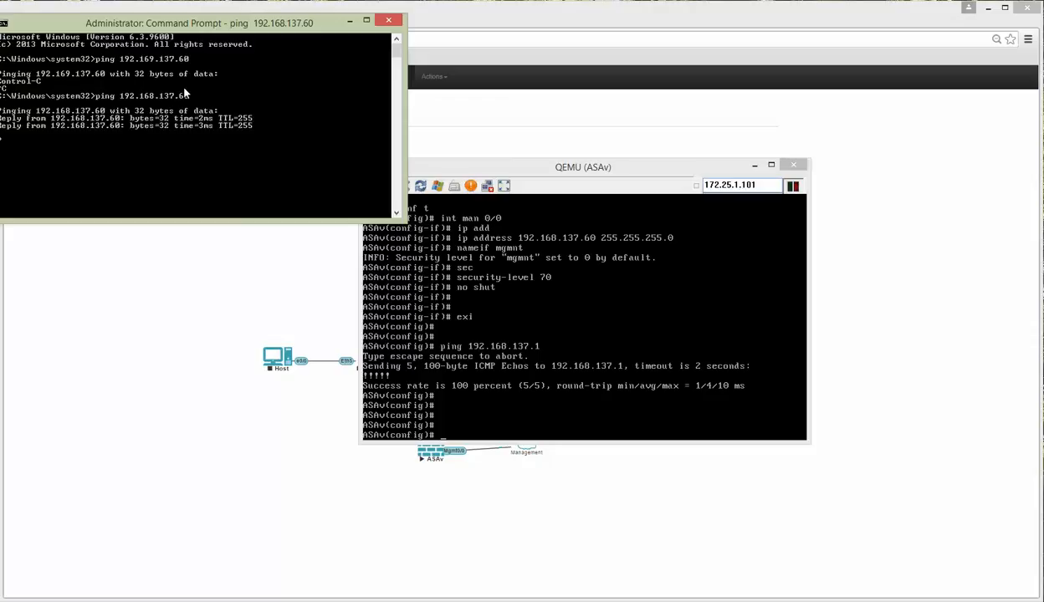
key(ctrl+c)
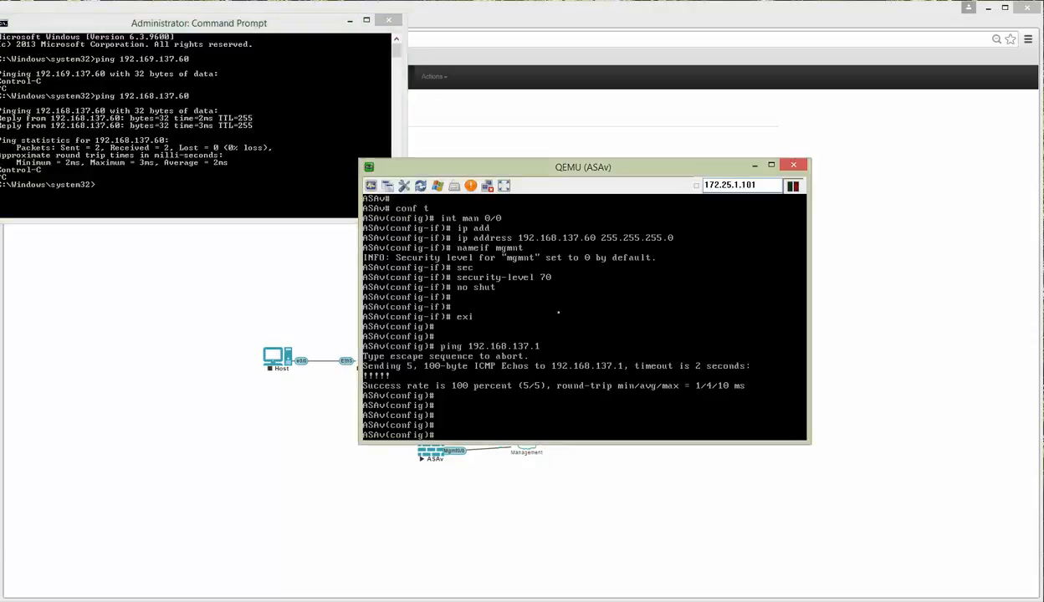
click(349, 20)
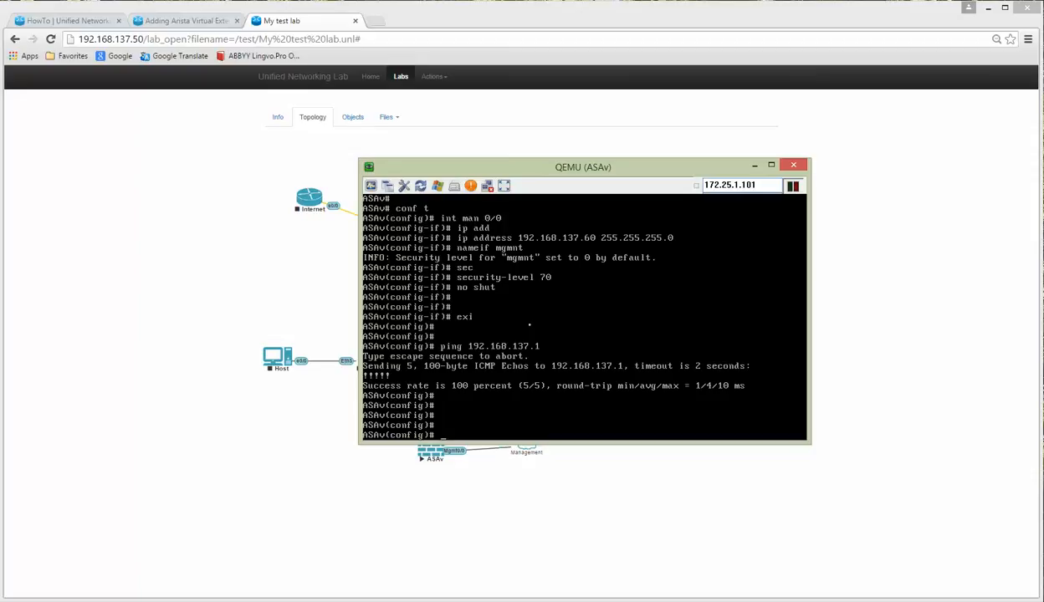
Step: Create a local user account with a password and privilege level 15
text(username test passw)
key(Tab)
text(tes)
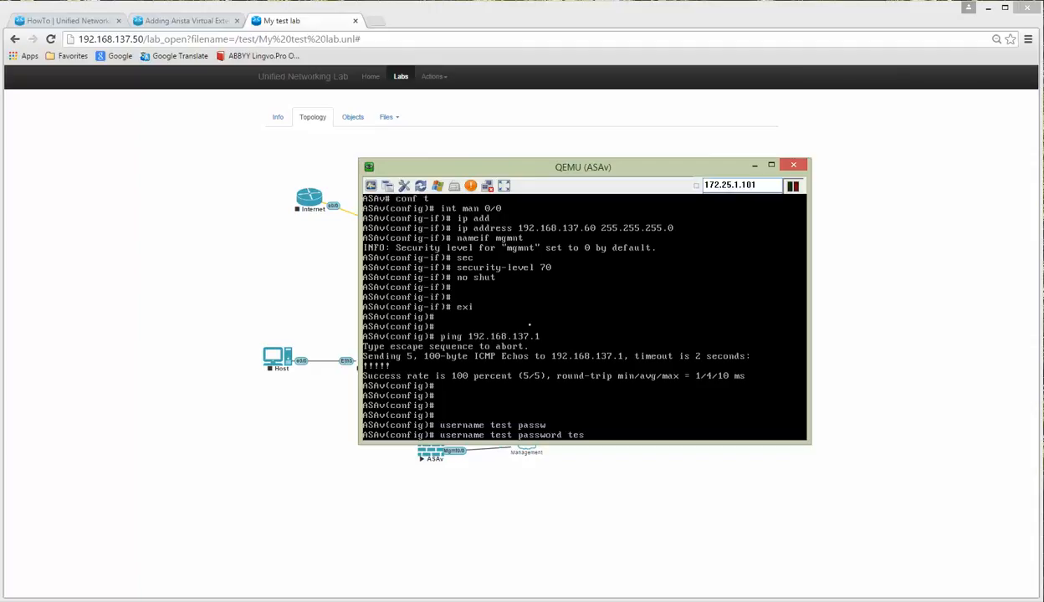
text(t pri)
key(Tab)
text(15)
key(Return)
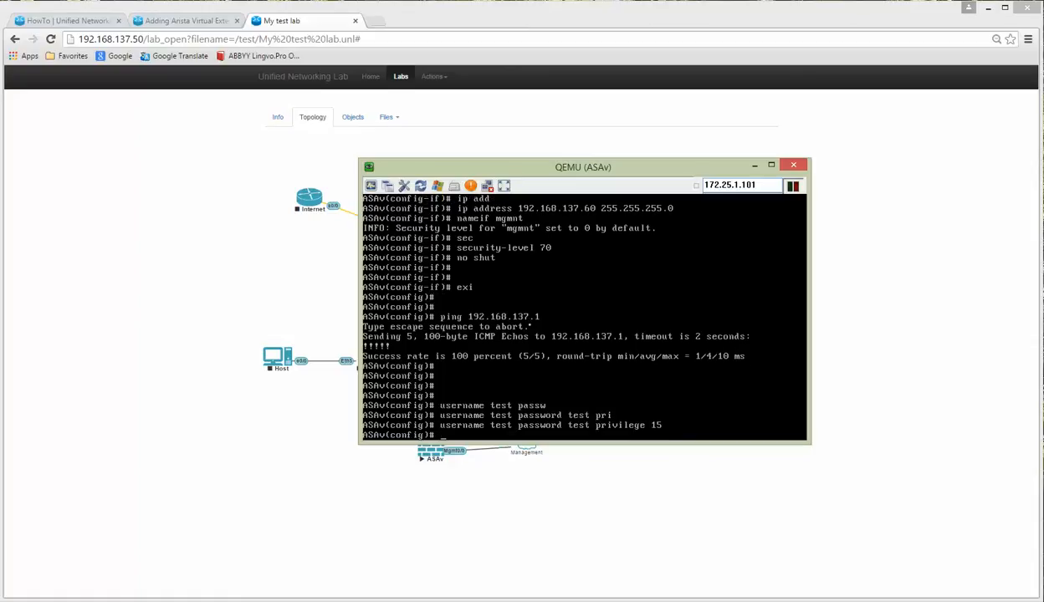
text(http serv)
key(Tab)
Step: Enable the HTTP server and allow access from 192.168.137.0/24 on the mgmnt interface
text(en)
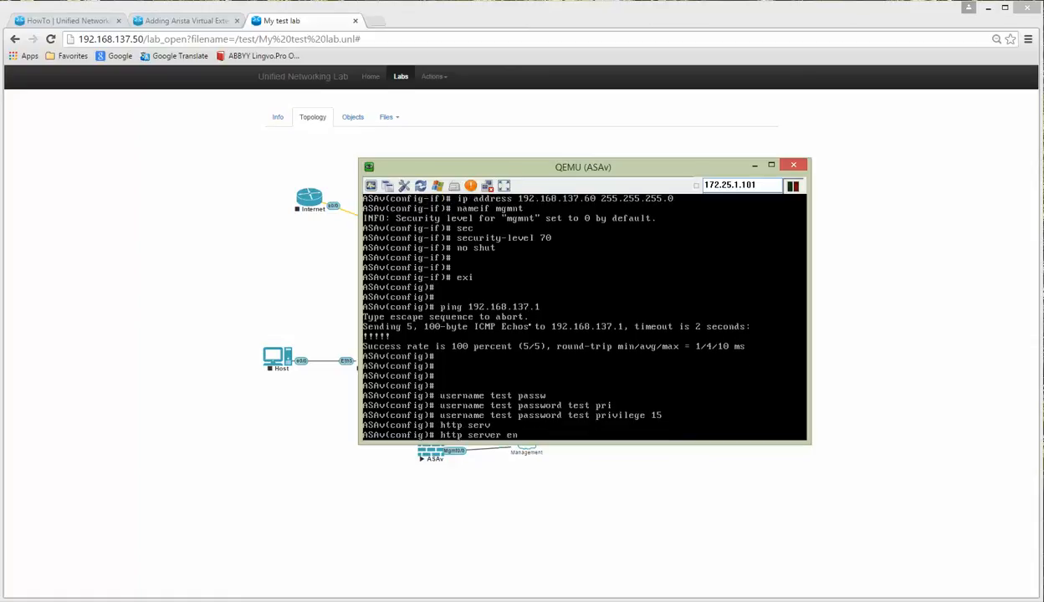
key(Tab)
key(Return)
text(http)
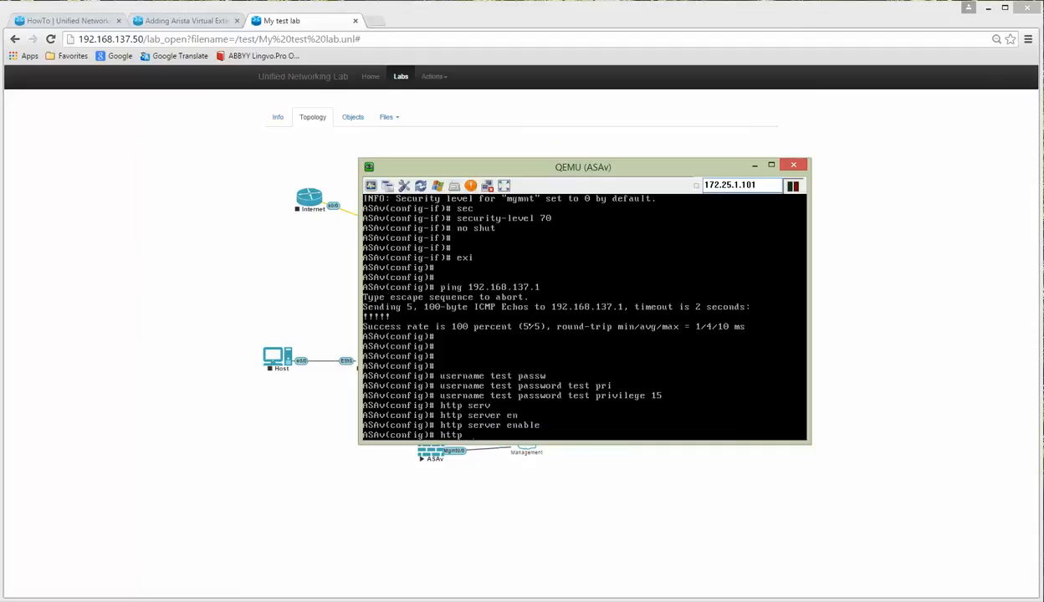
text( 192.168.137.0 255.255)
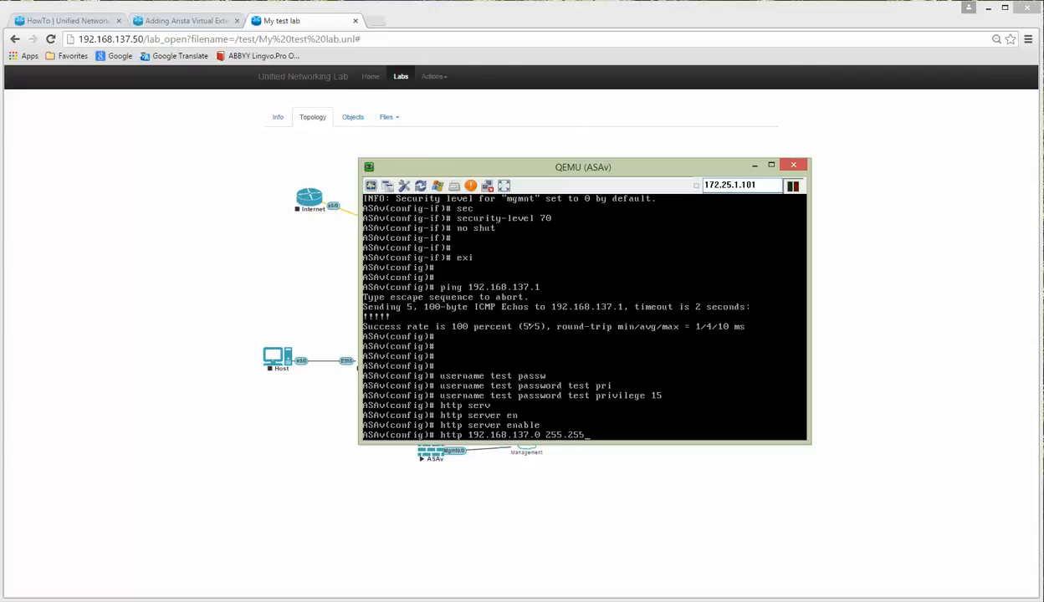
text(.255.0 mgn)
key(Tab)
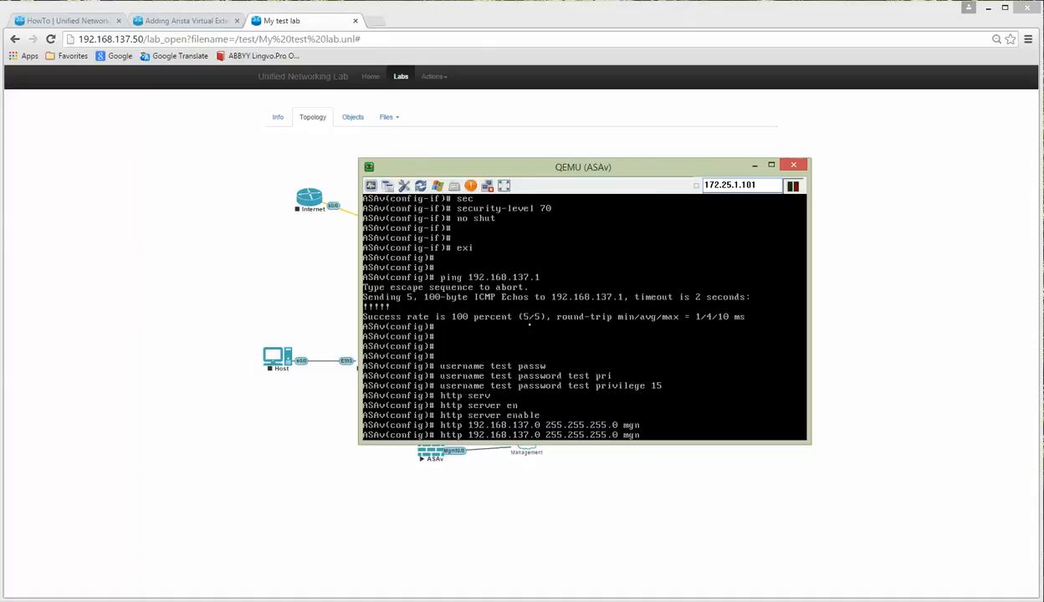
key(BackSpace)
key(Tab)
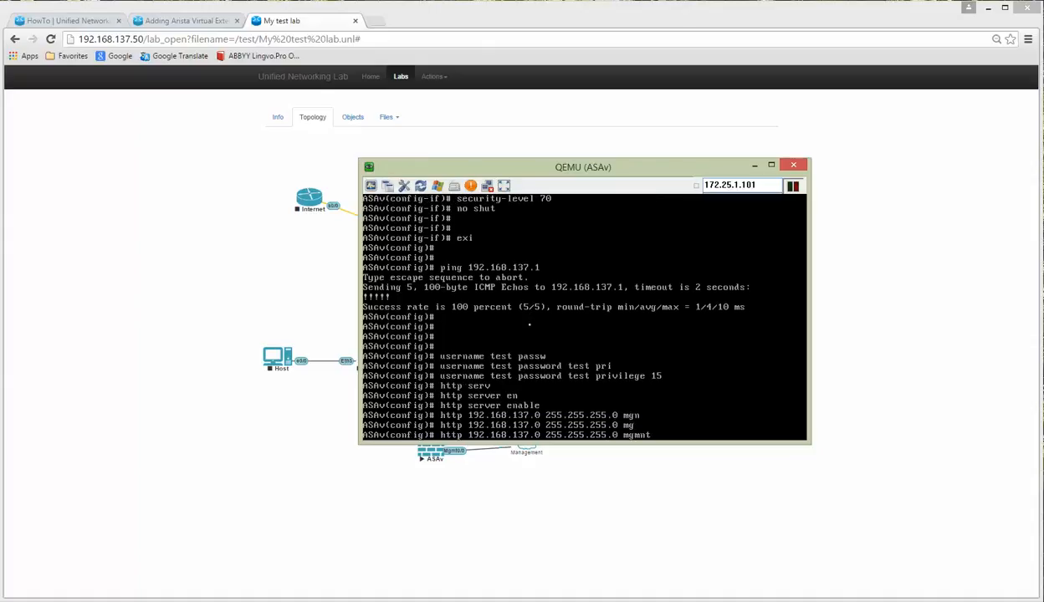
key(Return)
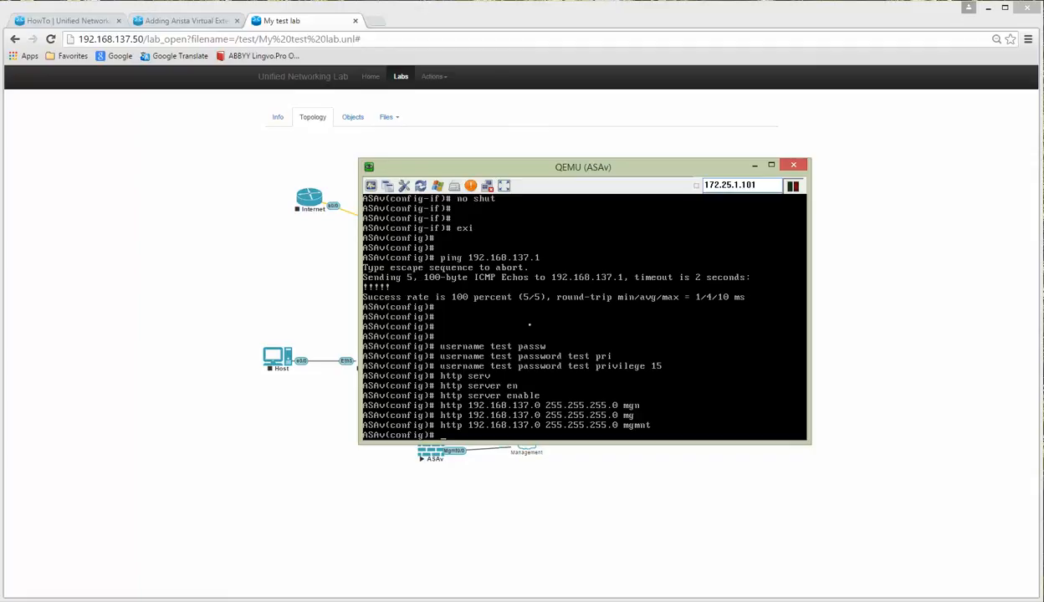
Step: Set HTTP console authentication to LOCAL, then end and save the configuration with wr
text(aaa authent)
key(Tab)
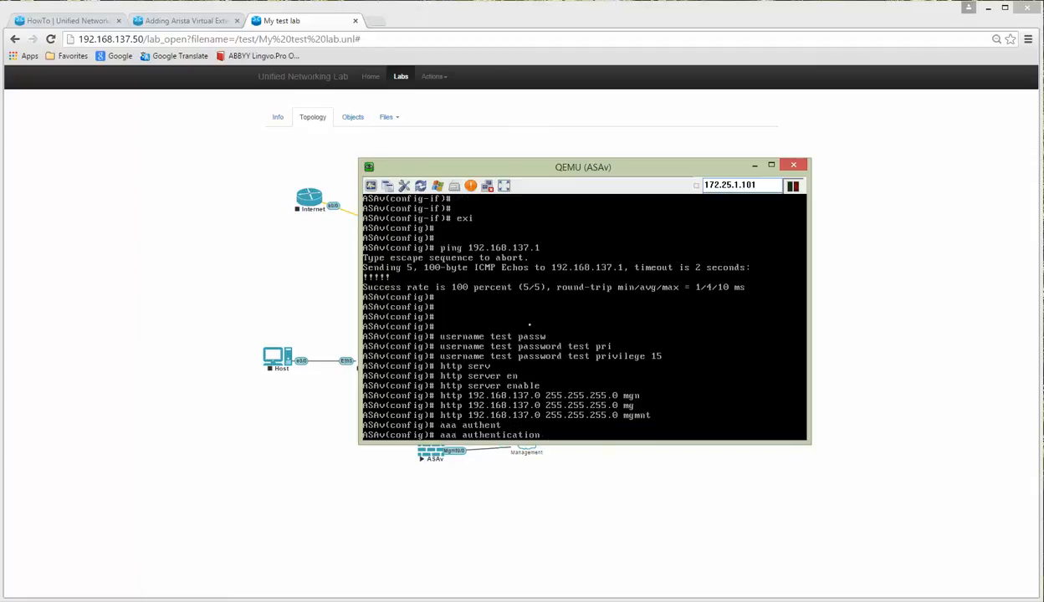
text(http co)
key(Tab)
text(LOC)
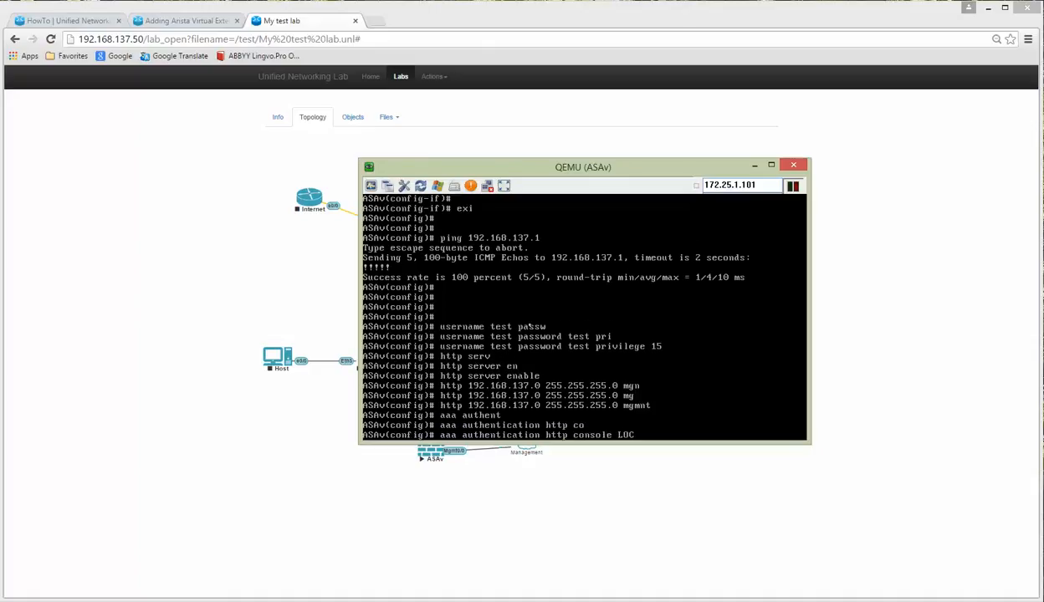
key(Tab)
key(Return)
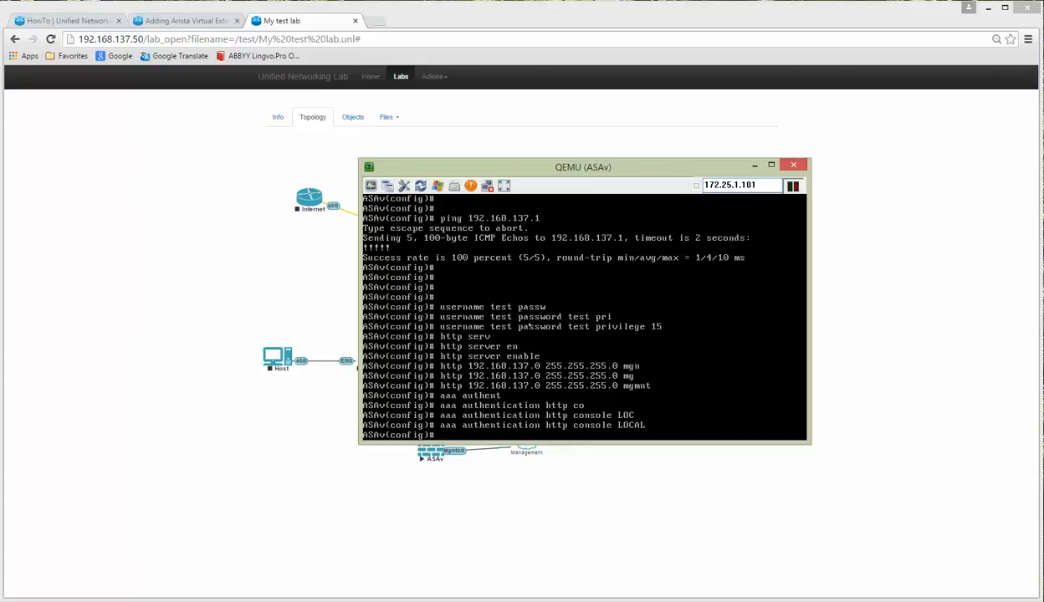
text(end)
key(Return)
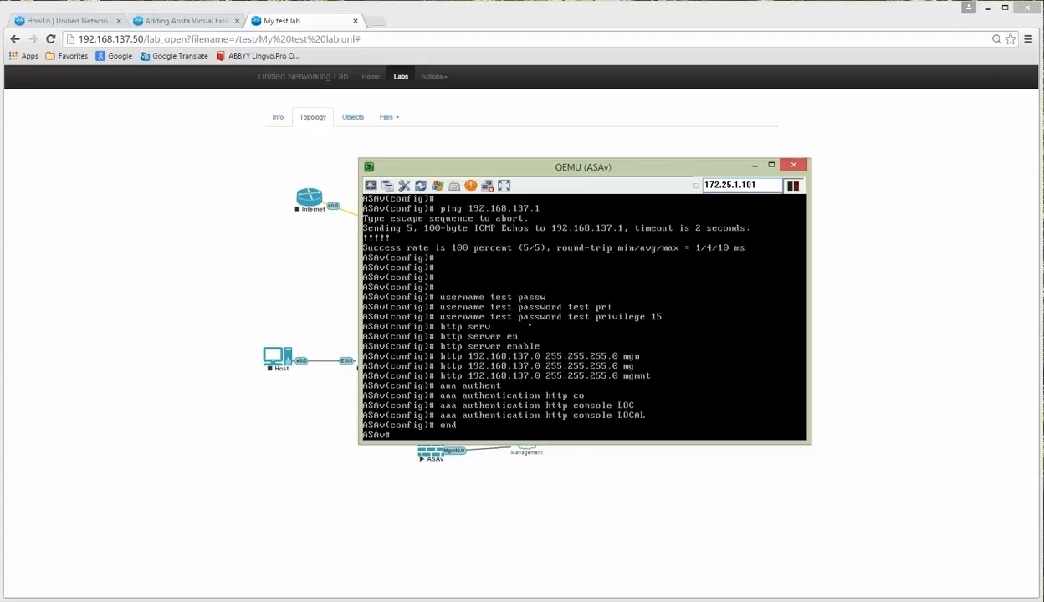
text(wr)
key(Return)
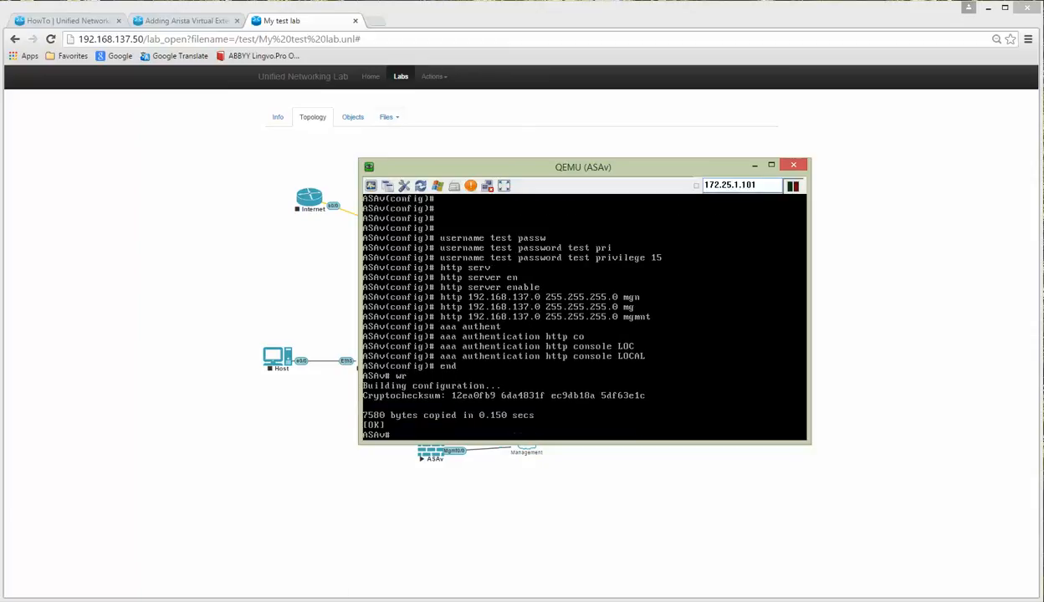
key(alt+Tab)
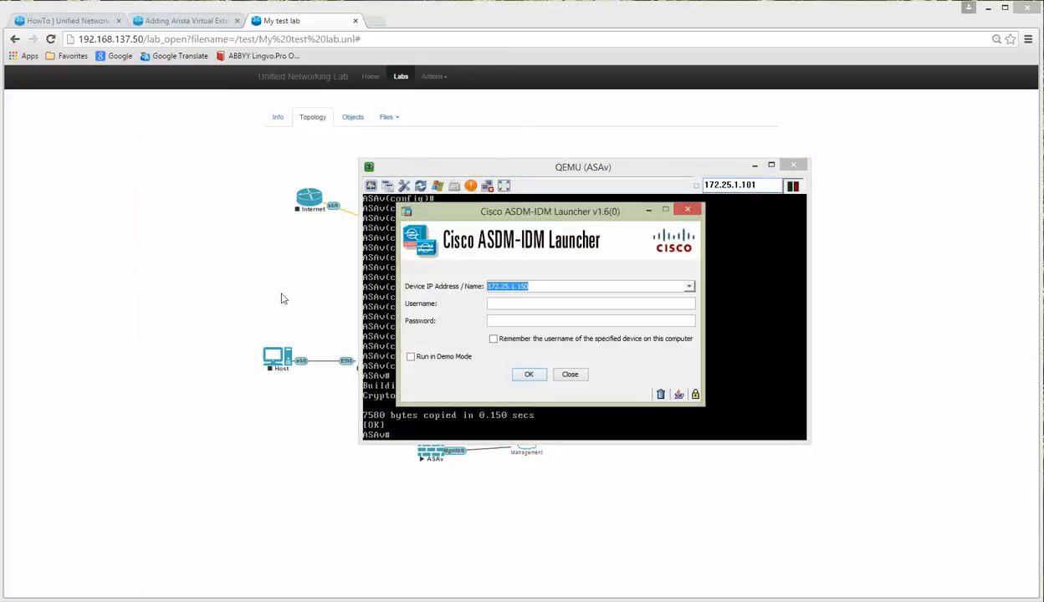
Step: Log in to ASDM at 192.168.137.60 with the local account and accept the certificate warning
text(192.)
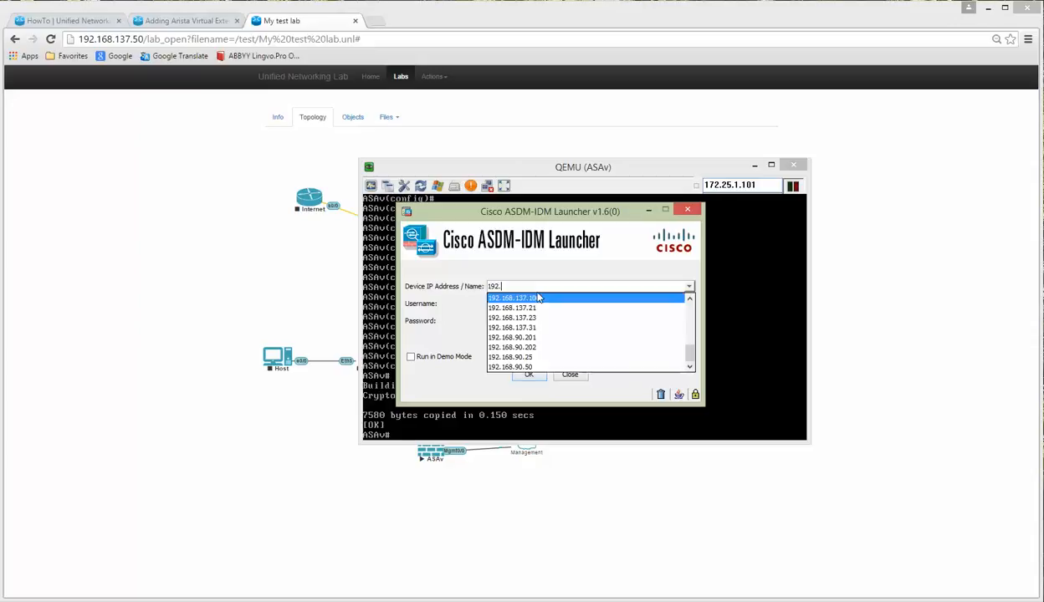
text(168.137.60)
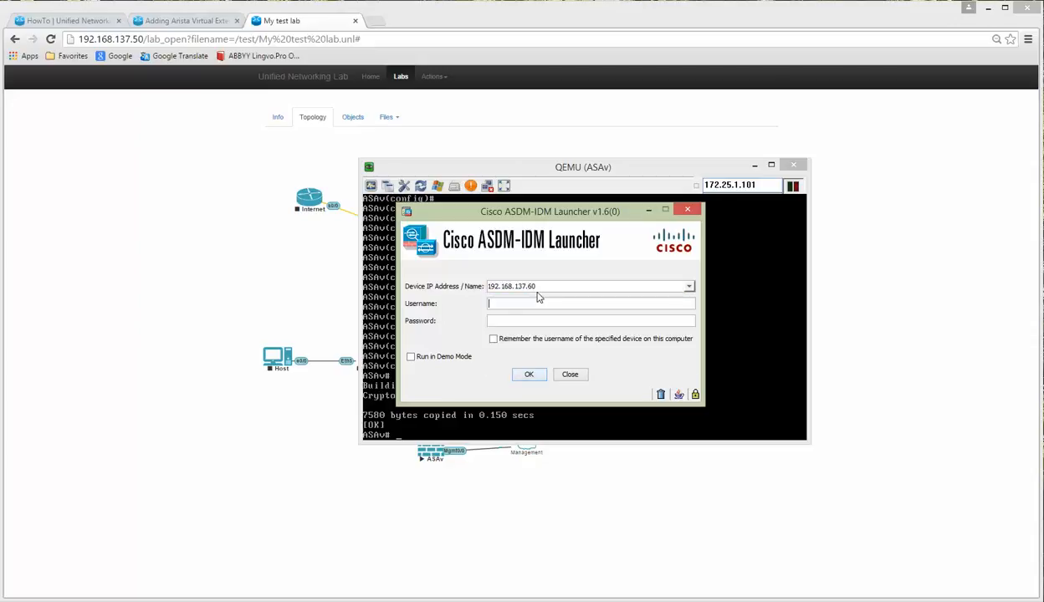
text(test)
key(Tab)
text(test)
click(528, 376)
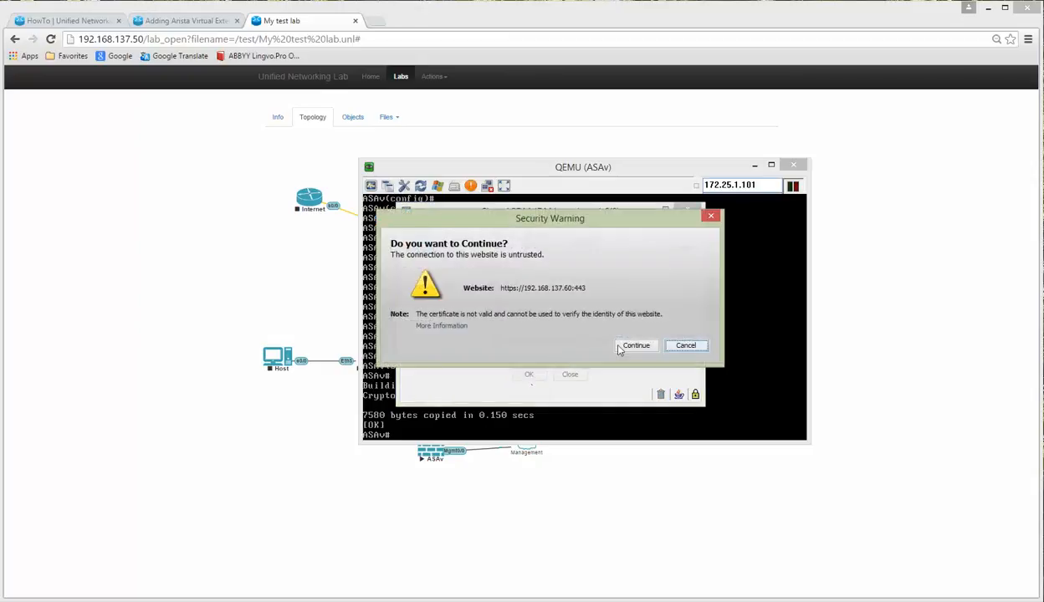
click(627, 343)
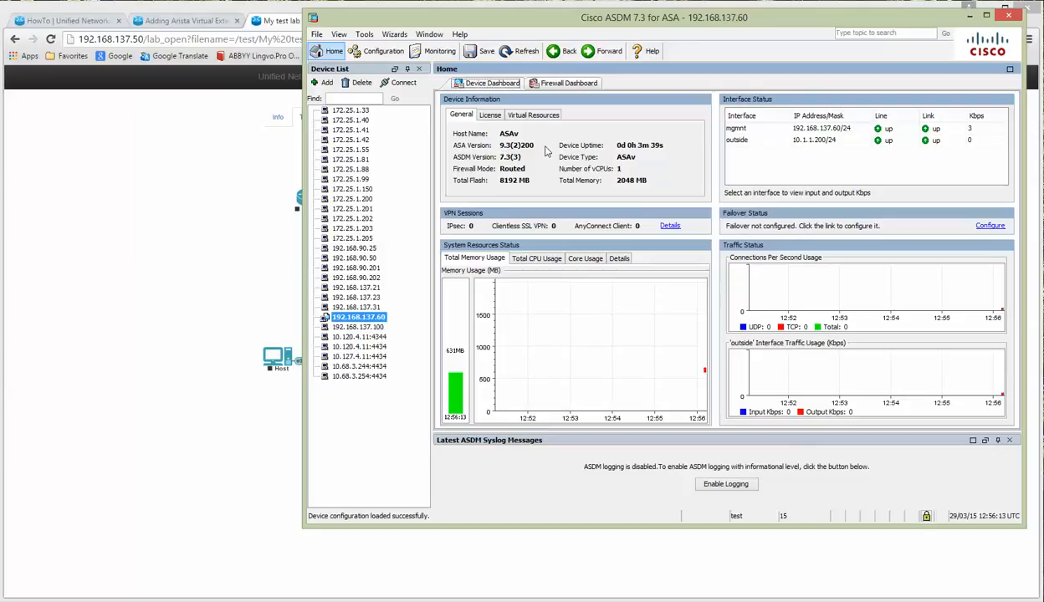
Step: View the Device Setup interfaces table, checking the mgmnt and outside entries
click(372, 51)
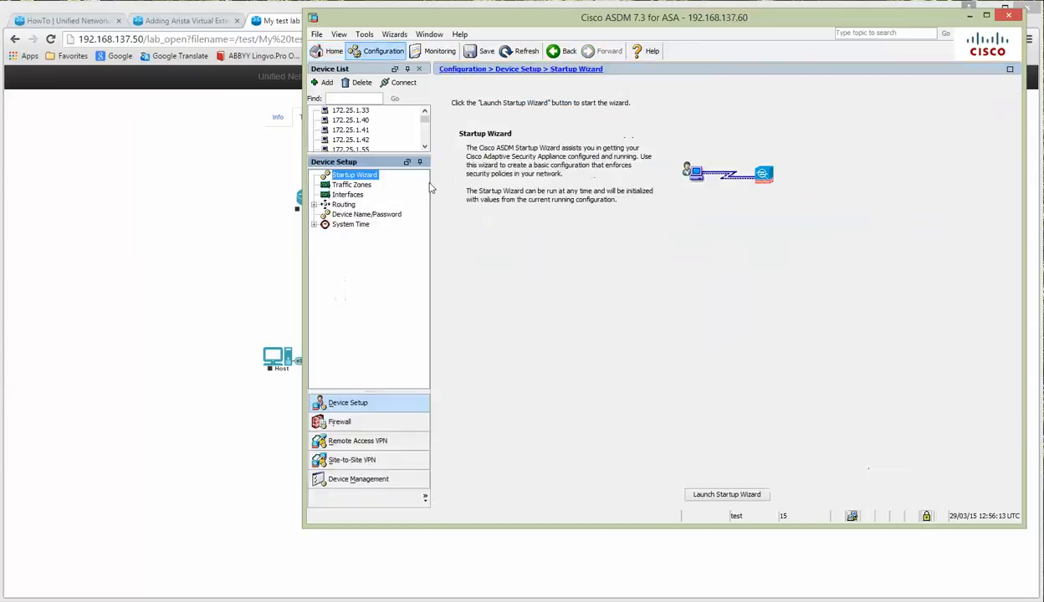
click(346, 195)
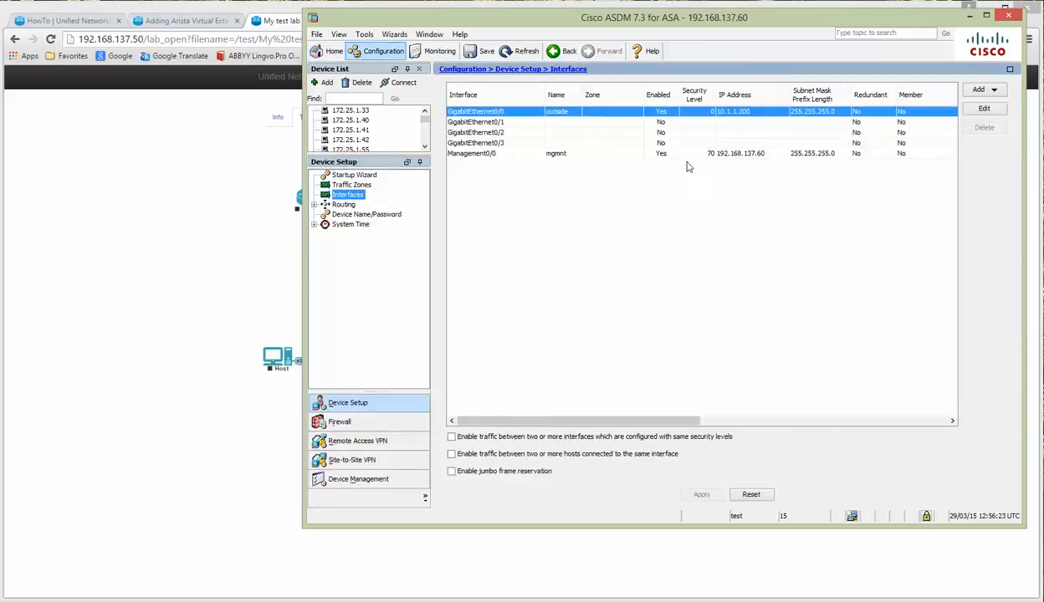
click(727, 153)
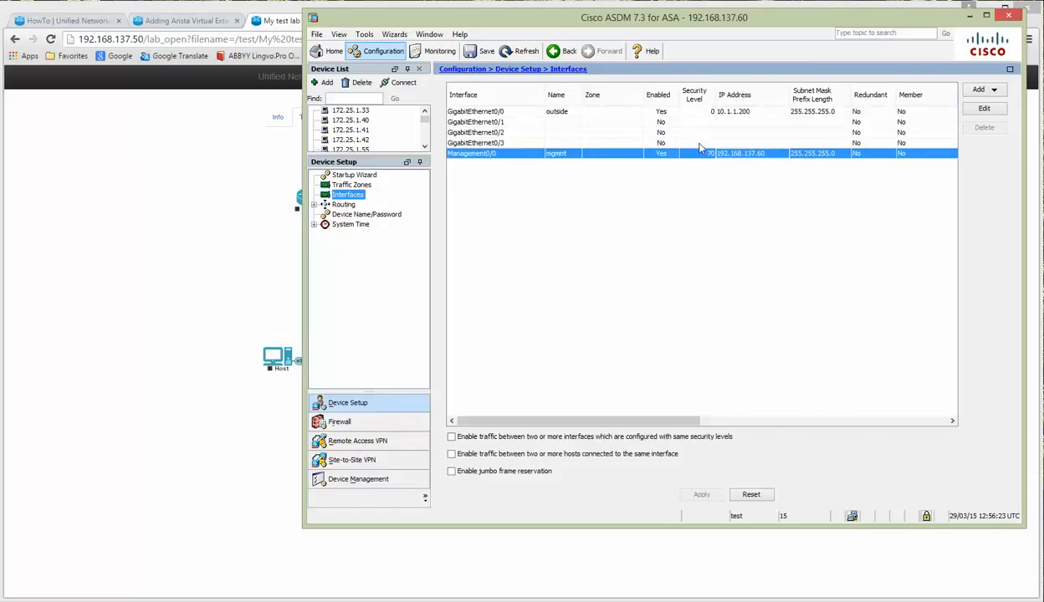
click(820, 114)
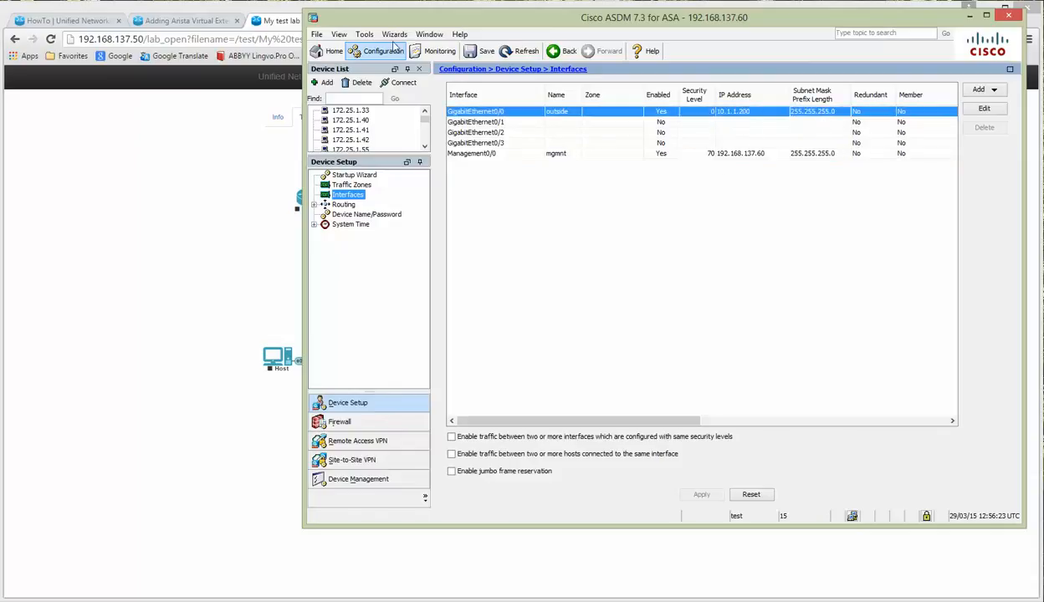
Step: Try Packet Tracer with an ICMP packet on mgmnt, then close it
click(333, 34)
mouse_move(378, 40)
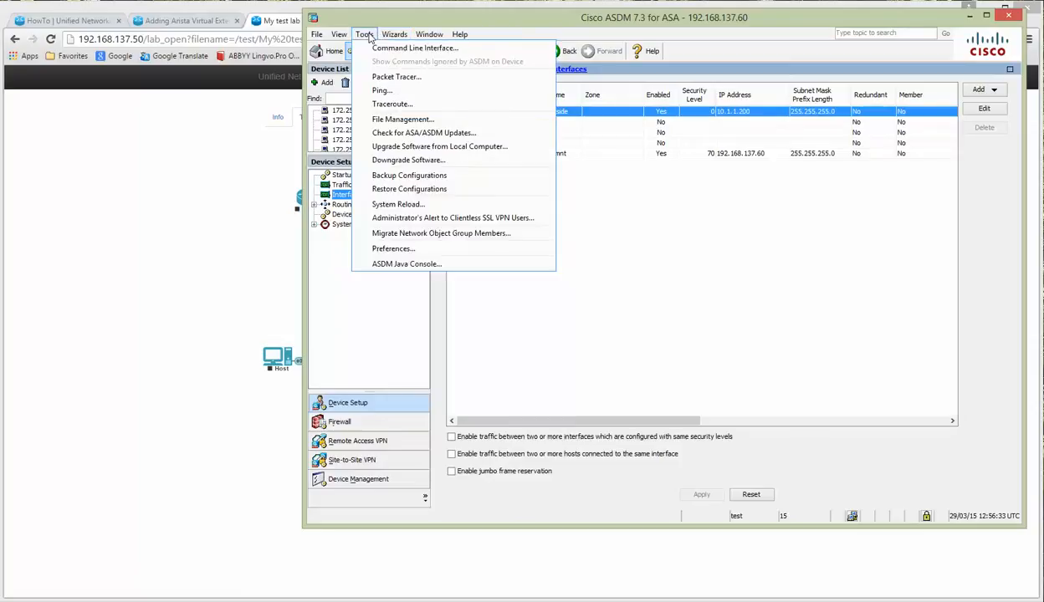
click(386, 74)
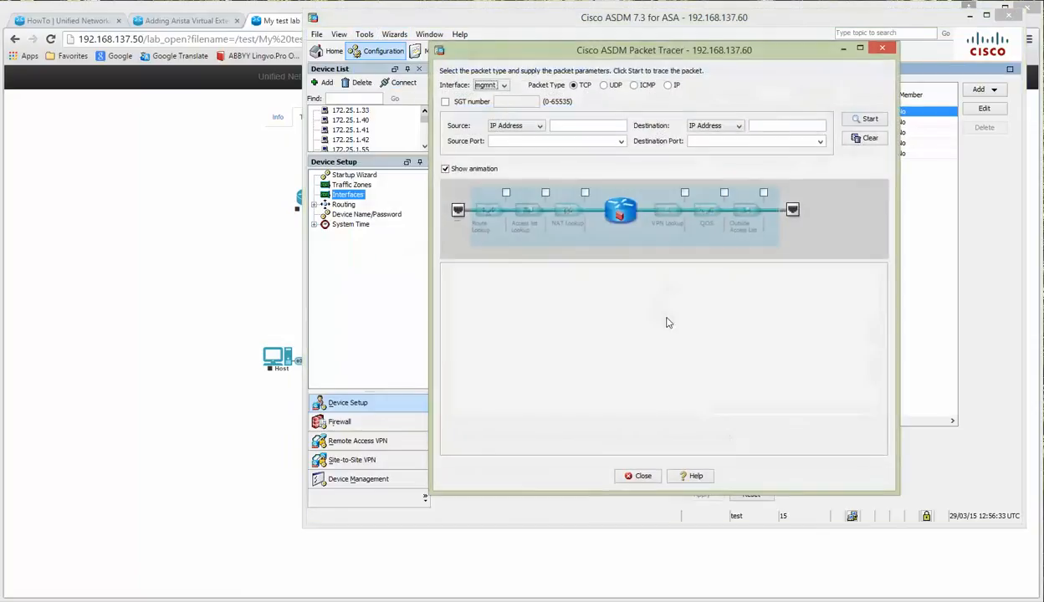
click(504, 86)
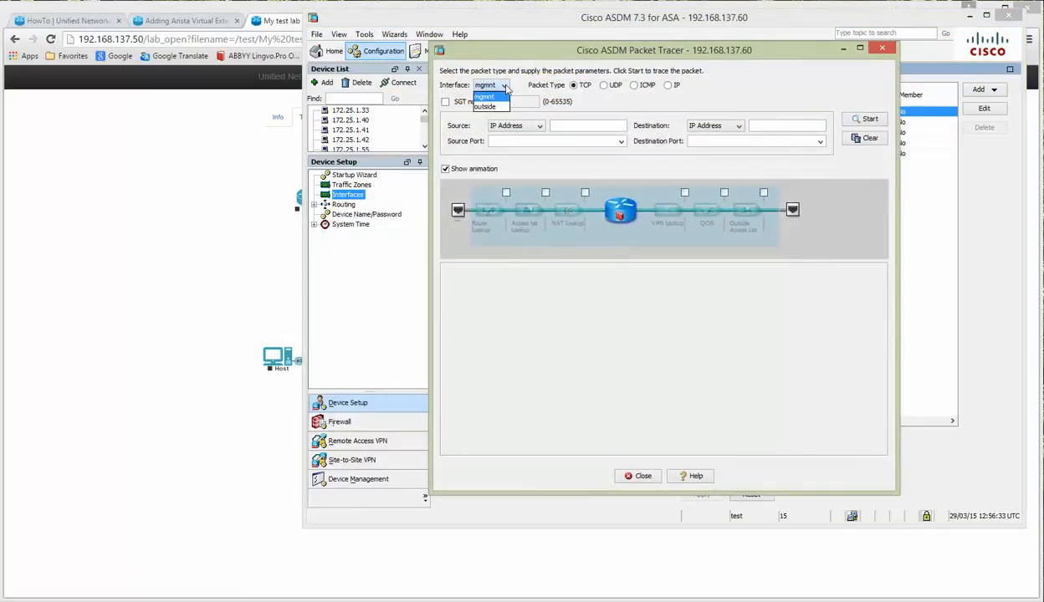
click(633, 86)
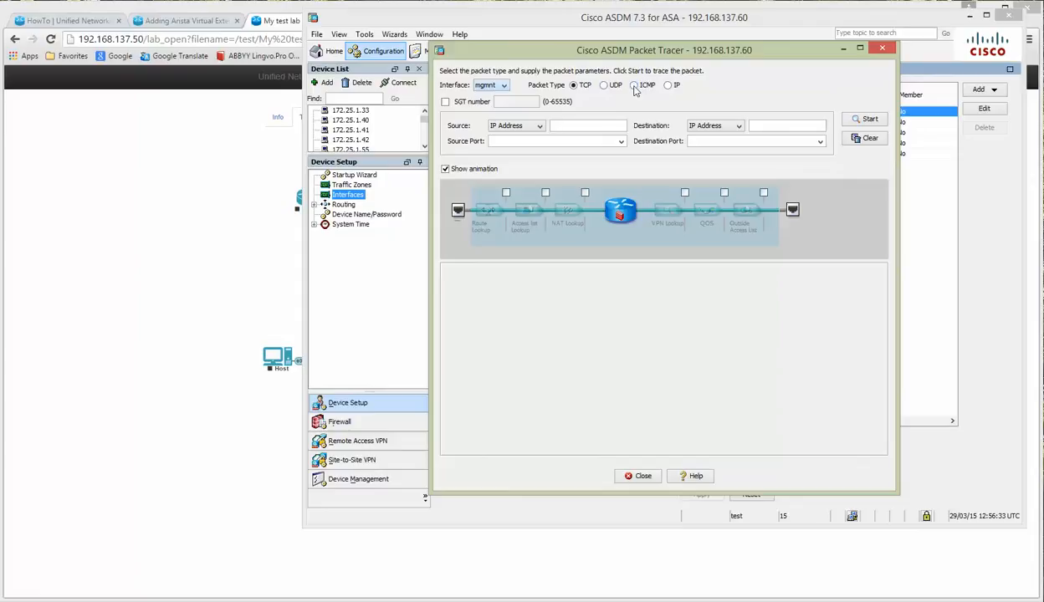
click(633, 85)
click(882, 50)
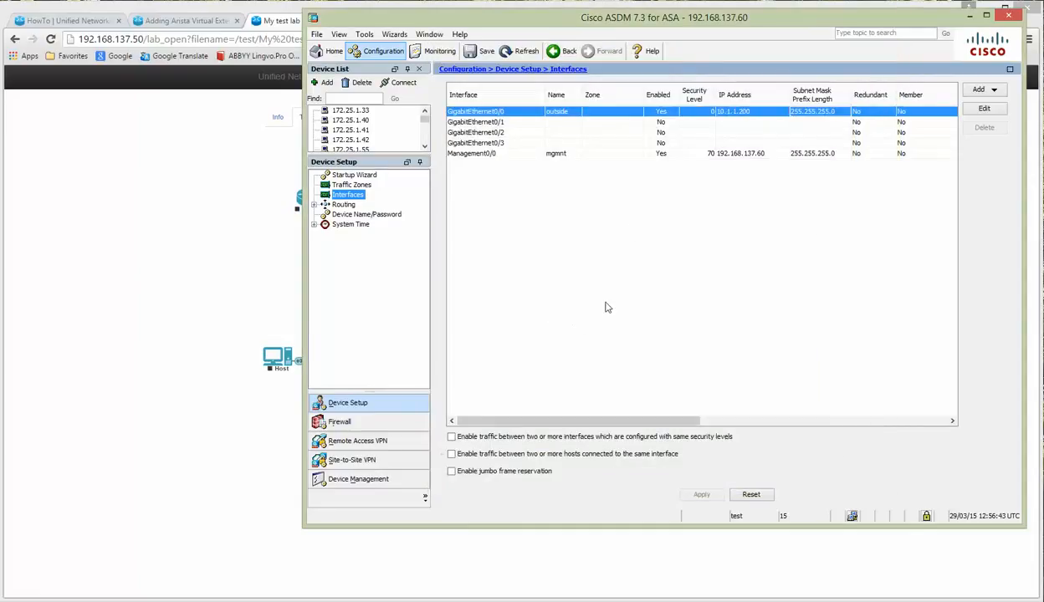
Step: Close ASDM and reposition the ASAv console window over the lab topology
click(1011, 19)
drag(583, 170, 488, 152)
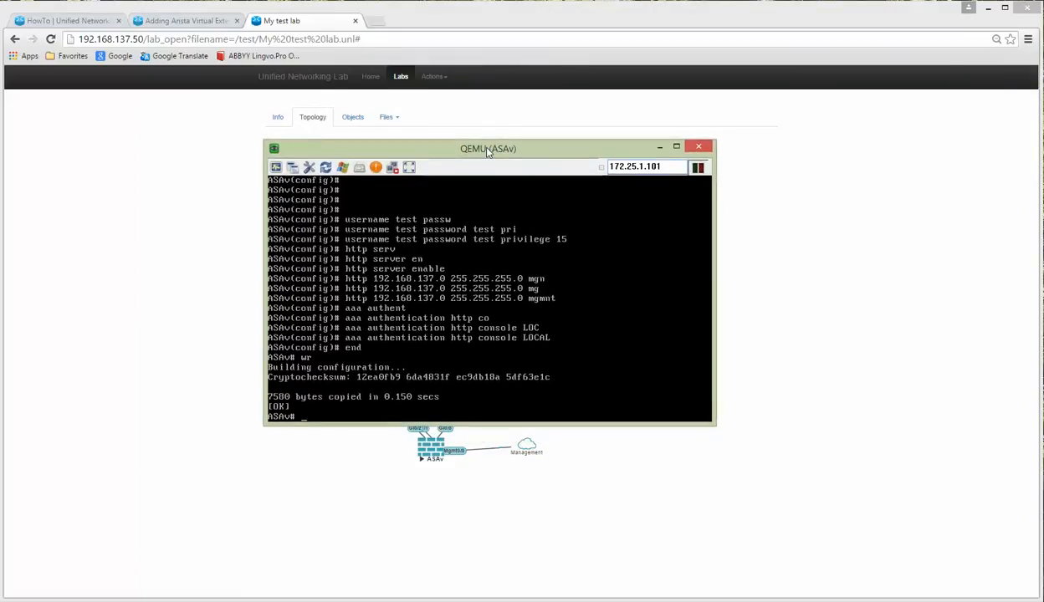
drag(488, 152, 501, 176)
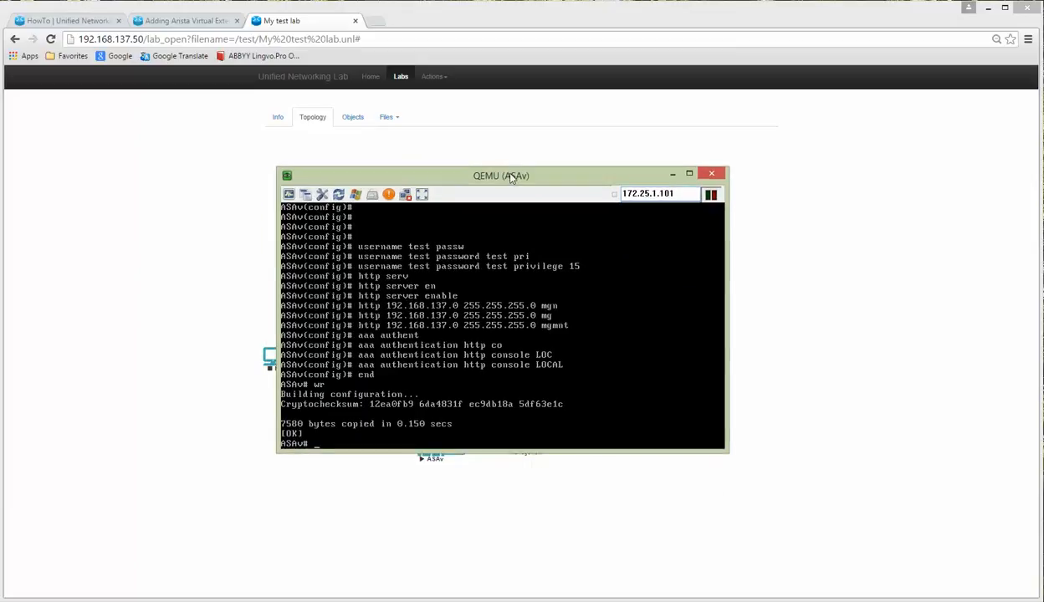